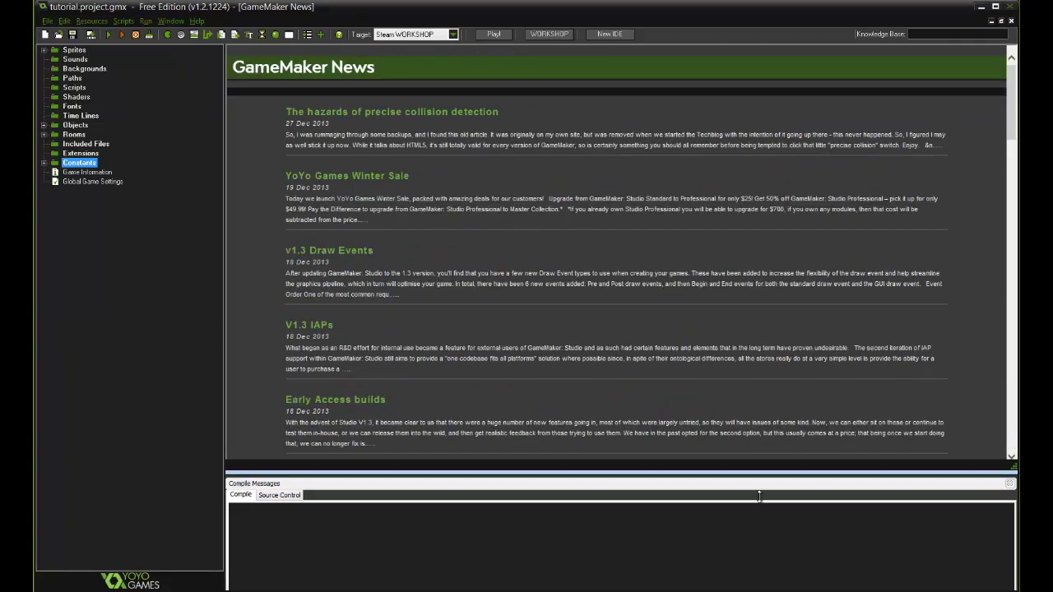
# Expand the Rooms, Objects and Sprites folders in the resource tree to view the project's existing resources.
pyautogui.click(45, 135)
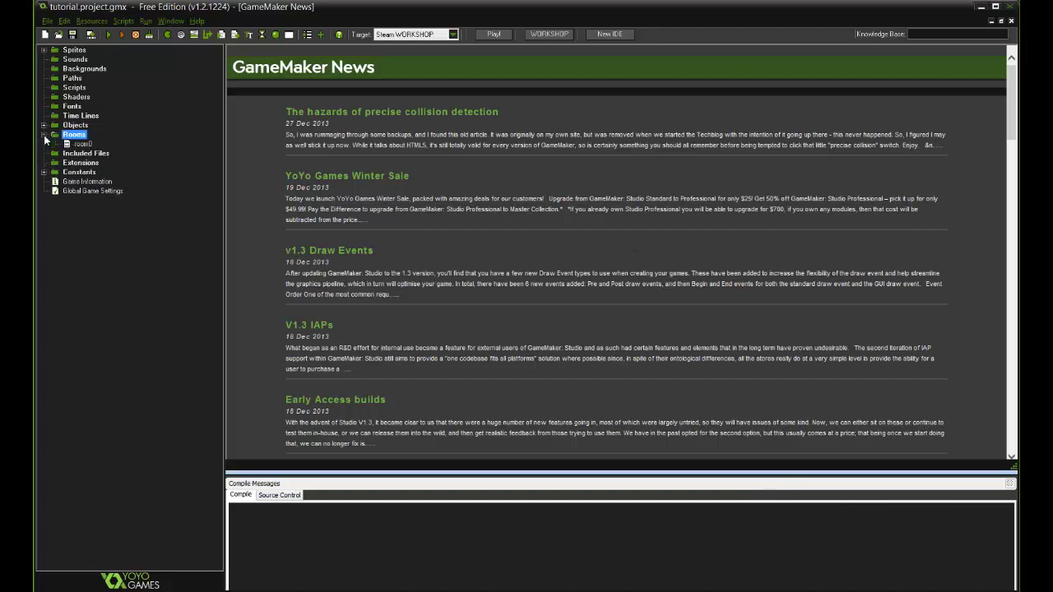
pyautogui.click(44, 128)
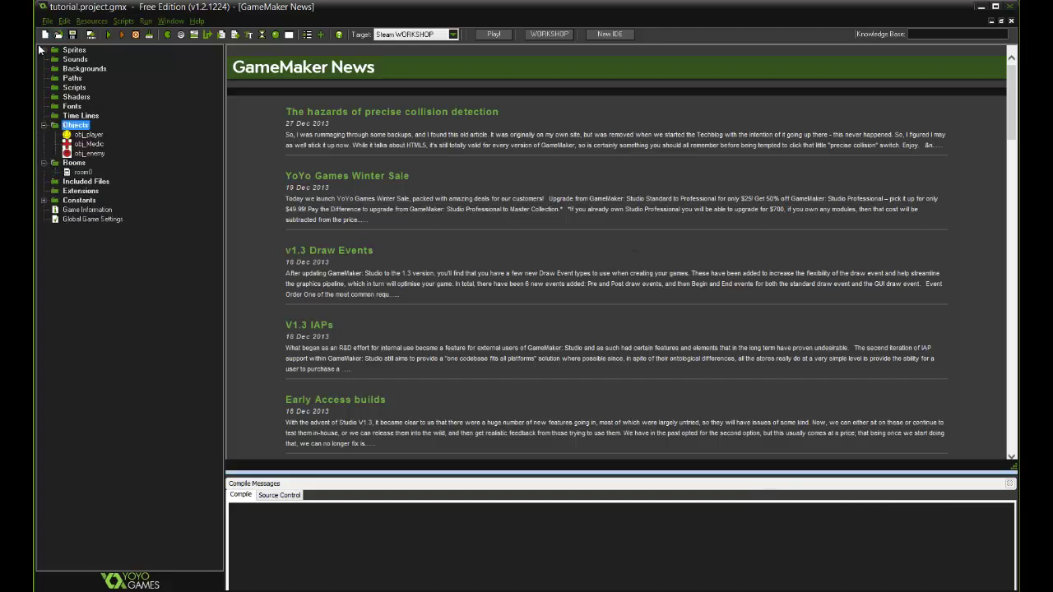
pyautogui.click(44, 50)
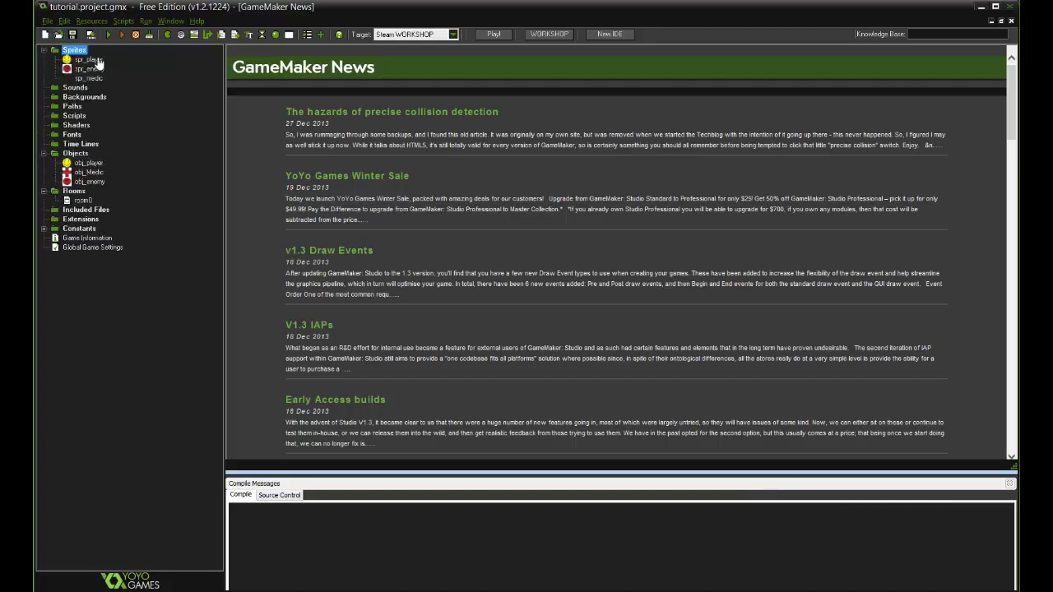
pyautogui.click(97, 61)
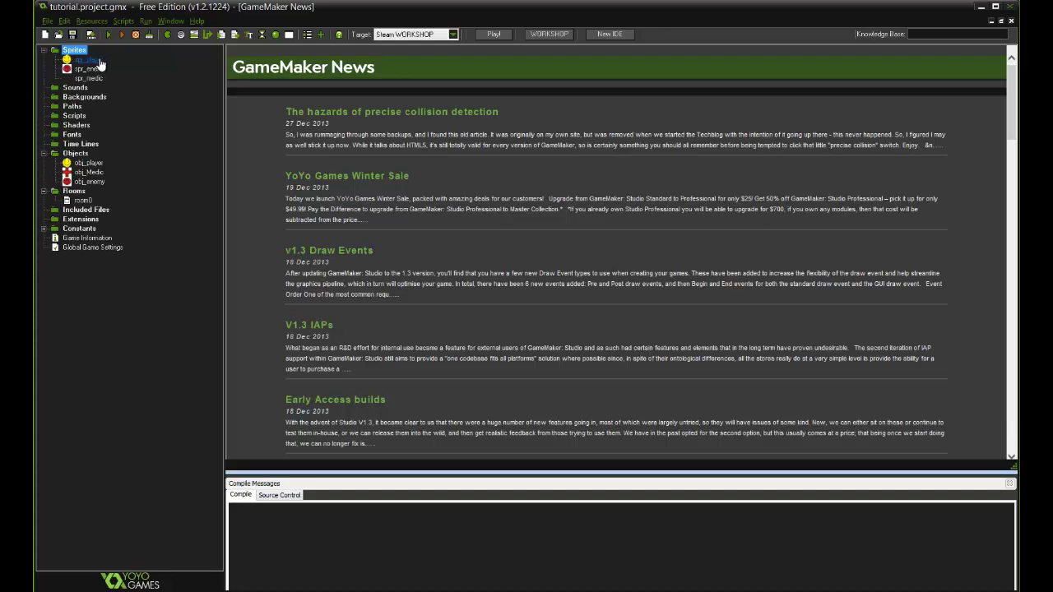
# Open obj_player and review the hitpoint code in its Step event.
pyautogui.click(89, 163)
pyautogui.click(89, 163)
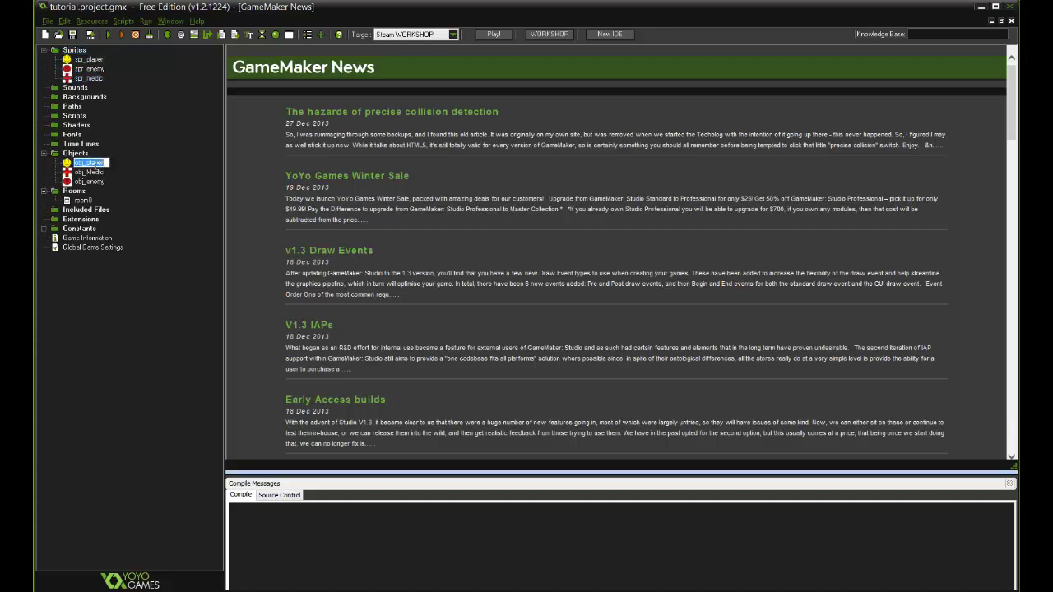
pyautogui.doubleClick(98, 164)
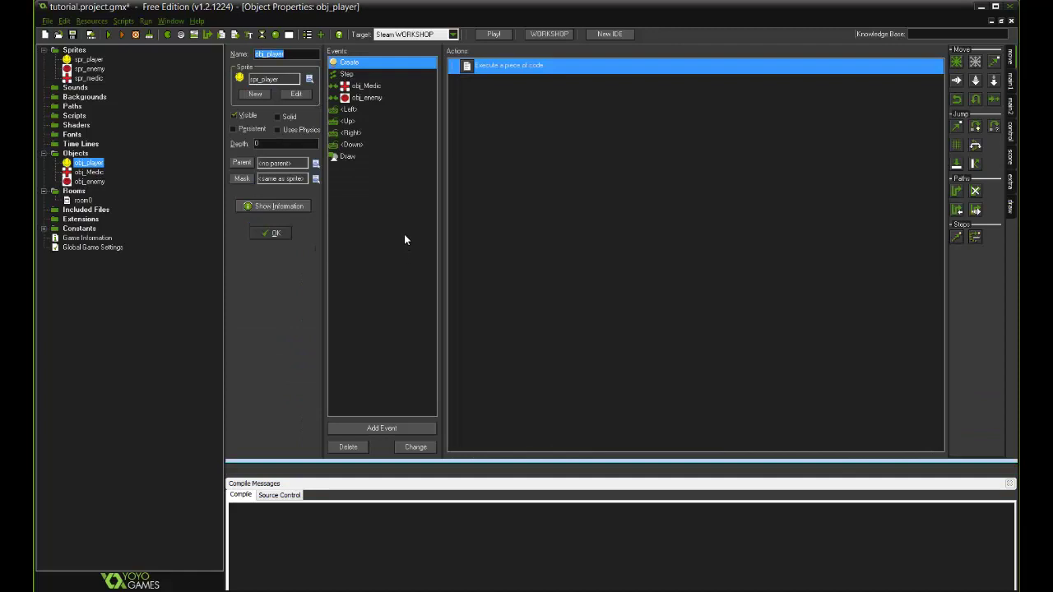
pyautogui.click(366, 75)
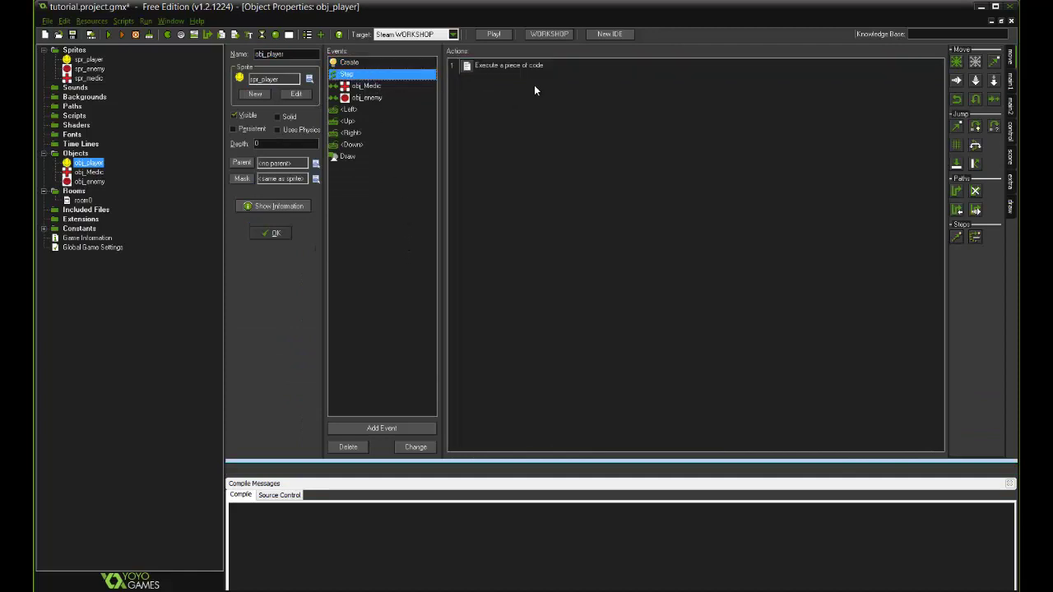
pyautogui.doubleClick(527, 71)
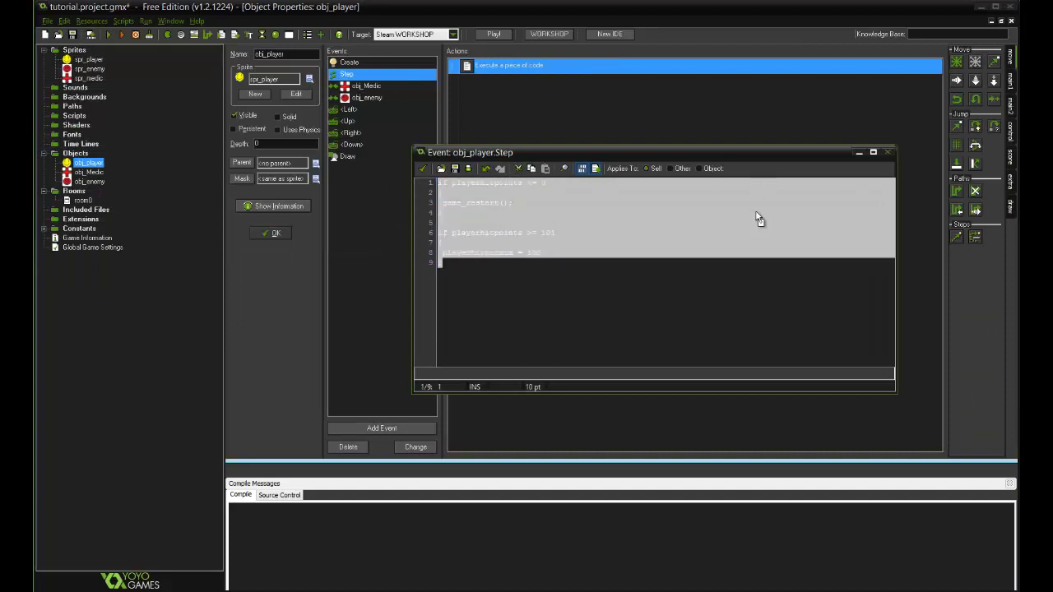
pyautogui.click(650, 239)
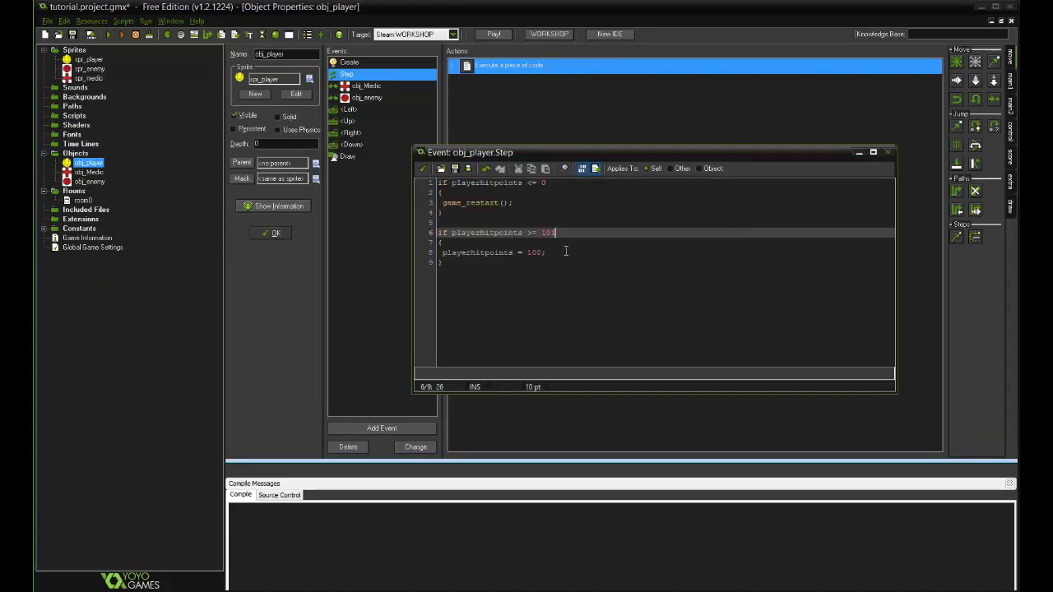
pyautogui.click(886, 153)
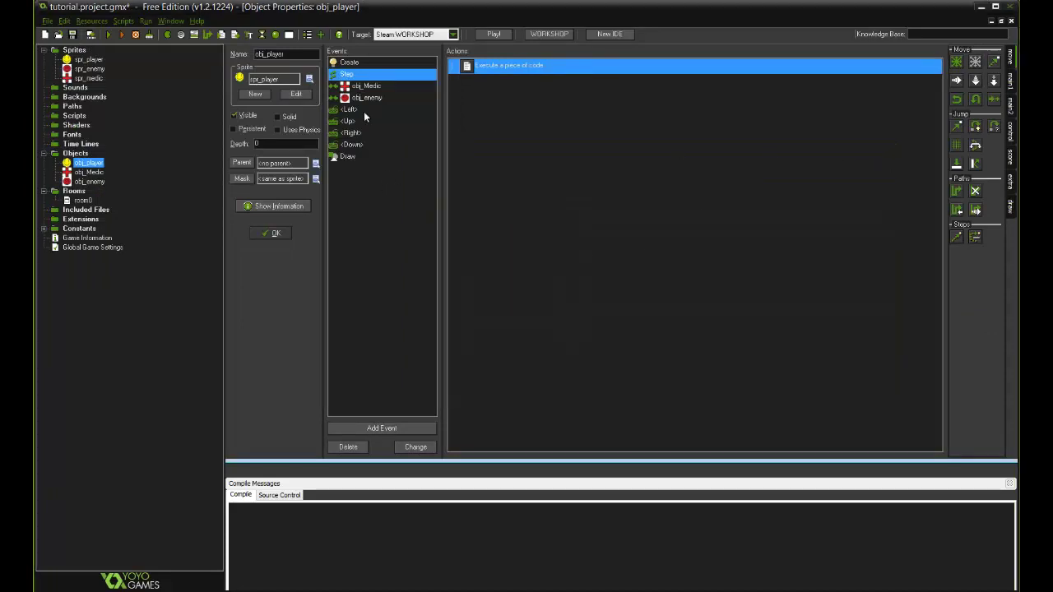
# Look through the collision, Down key, Step, Draw and Create events of obj_player, and close its properties.
pyautogui.click(376, 98)
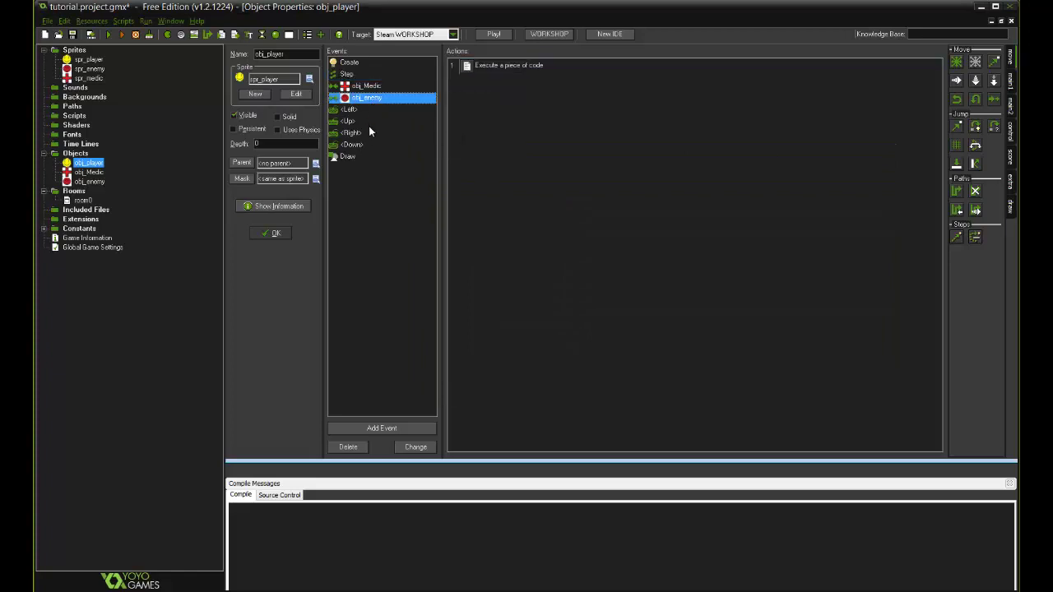
pyautogui.click(356, 144)
pyautogui.click(359, 75)
pyautogui.click(352, 157)
pyautogui.click(389, 62)
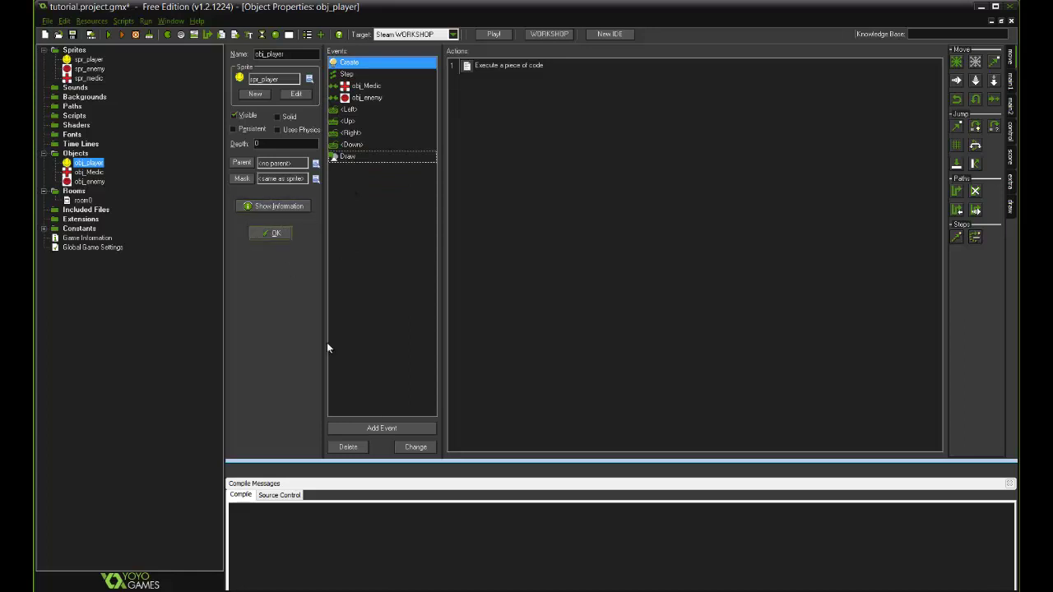
pyautogui.click(276, 234)
# Check the obj_Medic and obj_enemy objects, viewing the enemy's events and sprite.
pyautogui.doubleClick(89, 172)
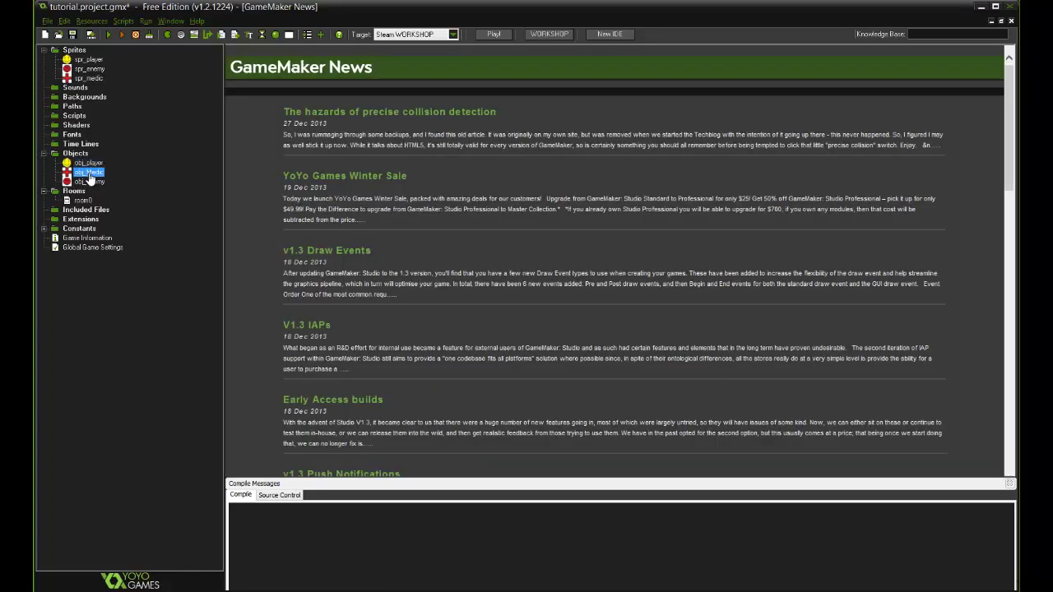
pyautogui.doubleClick(89, 181)
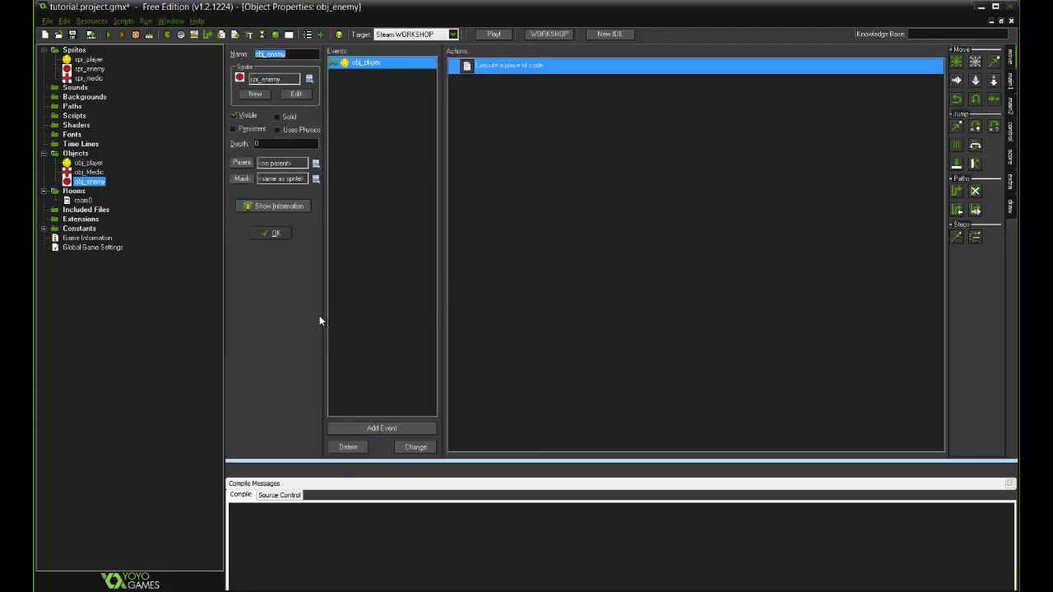
pyautogui.click(271, 234)
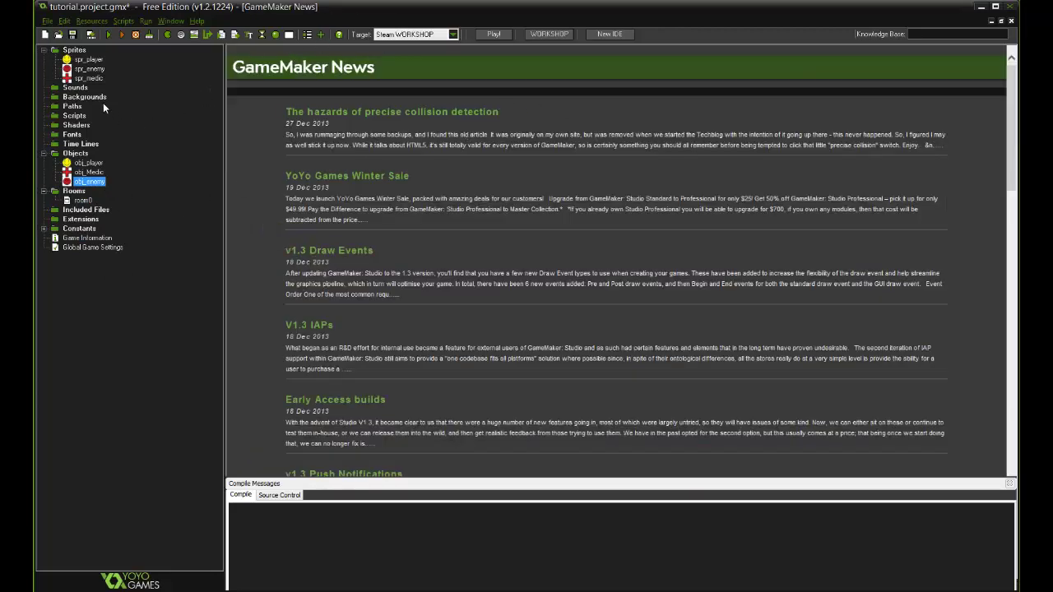
# Look over the room0 layout and delete room0 from the project.
pyautogui.doubleClick(82, 200)
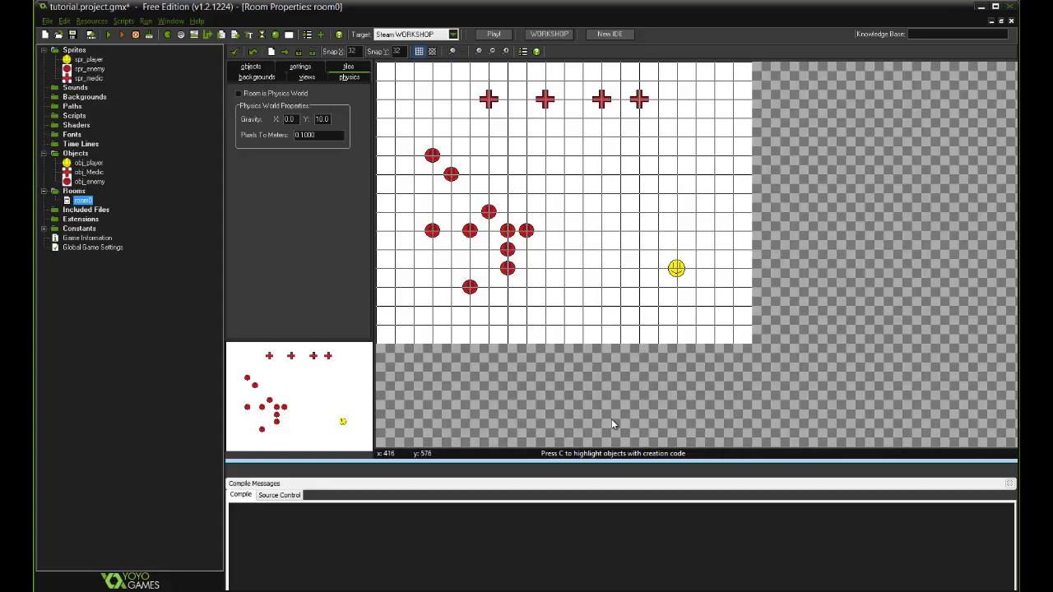
pyautogui.moveTo(273, 352); pyautogui.dragTo(325, 408)
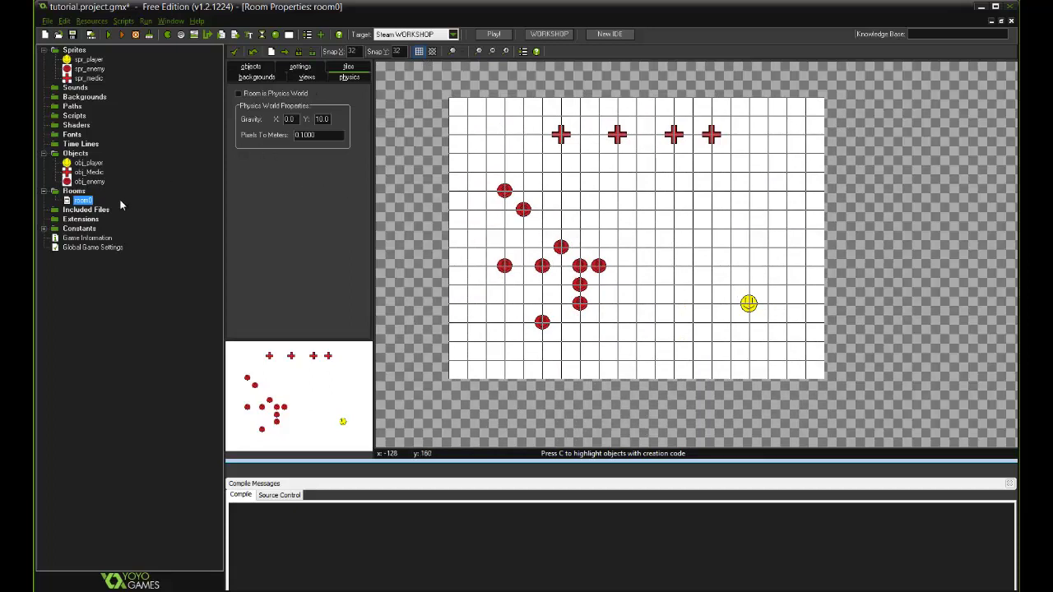
pyautogui.rightClick(76, 204)
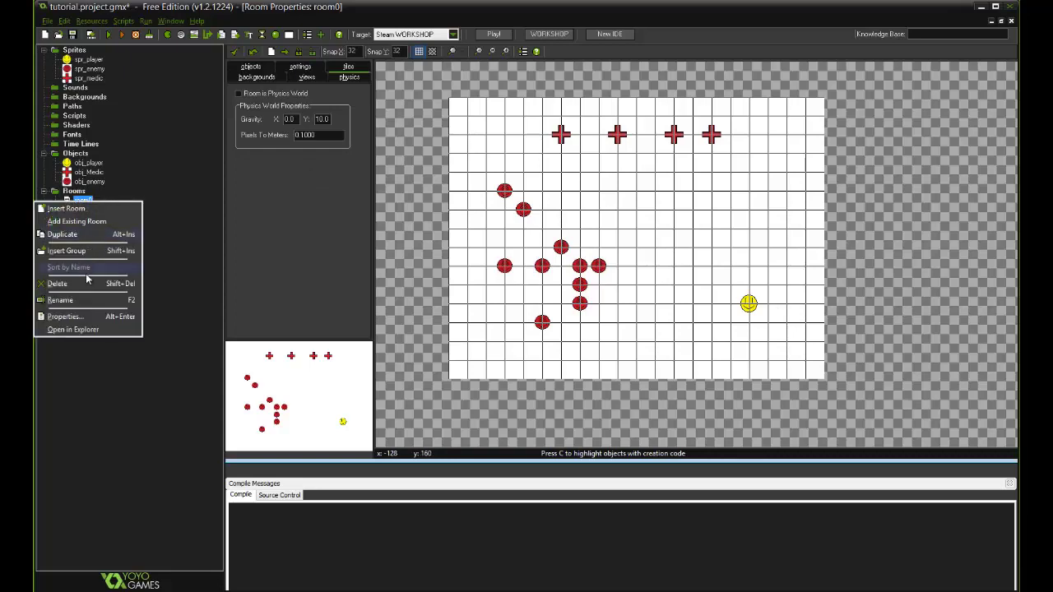
pyautogui.click(82, 283)
pyautogui.click(573, 326)
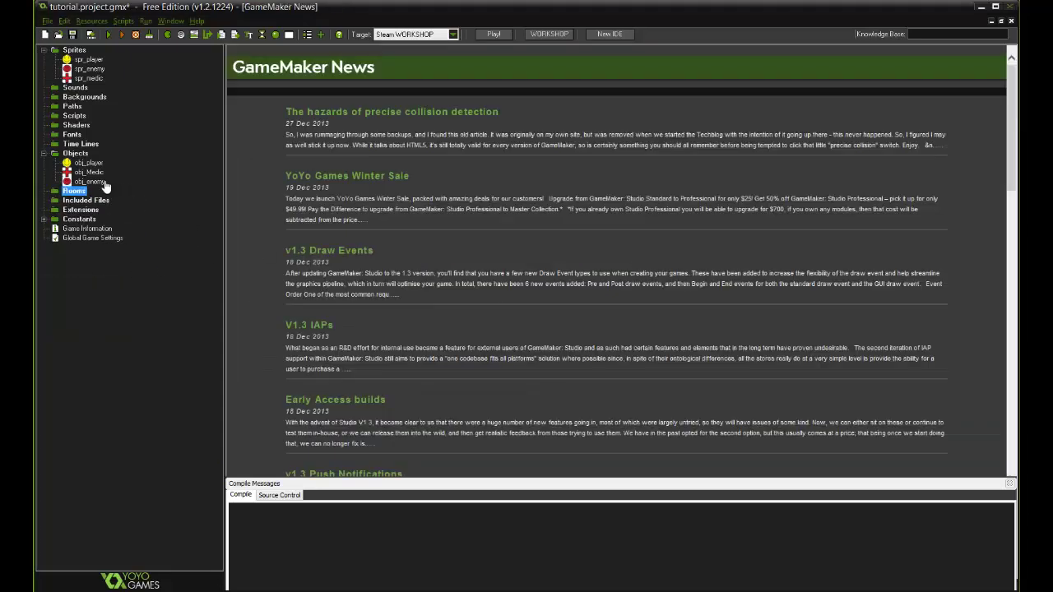
# Create a new room and set its width to 1000.
pyautogui.click(290, 37)
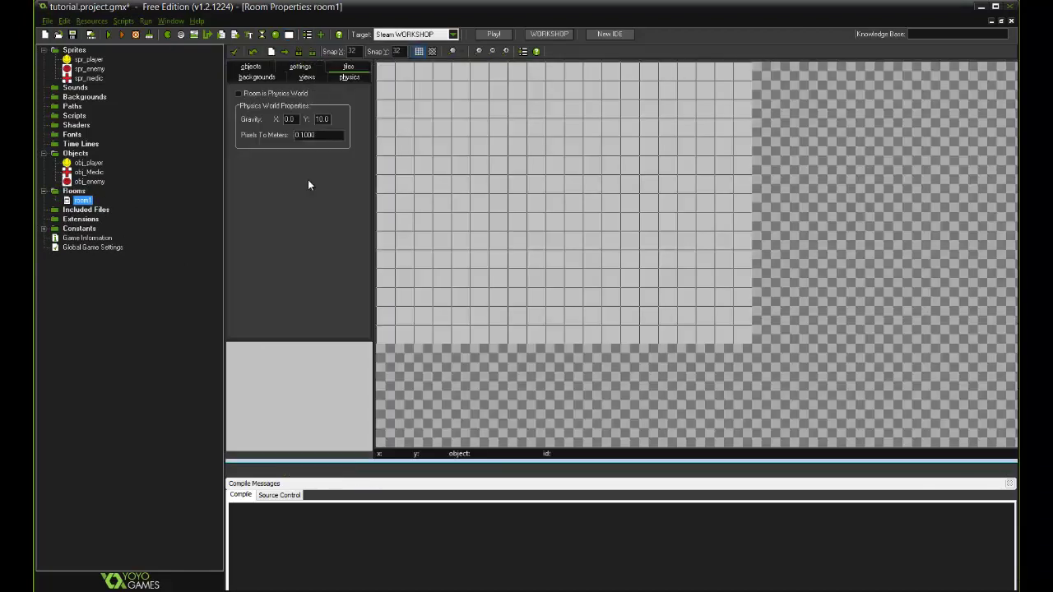
pyautogui.click(302, 67)
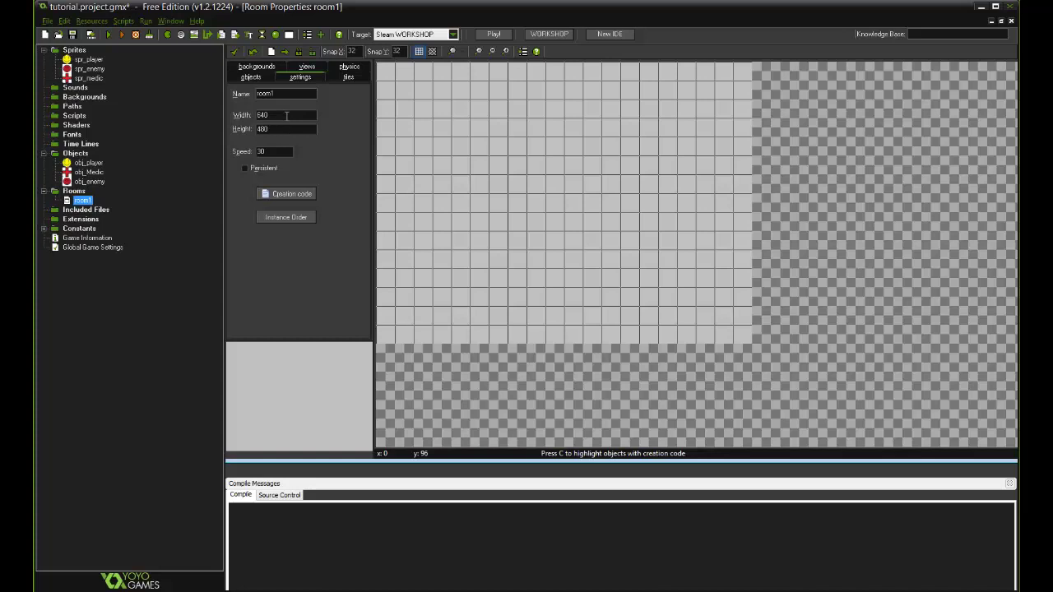
pyautogui.write('8')
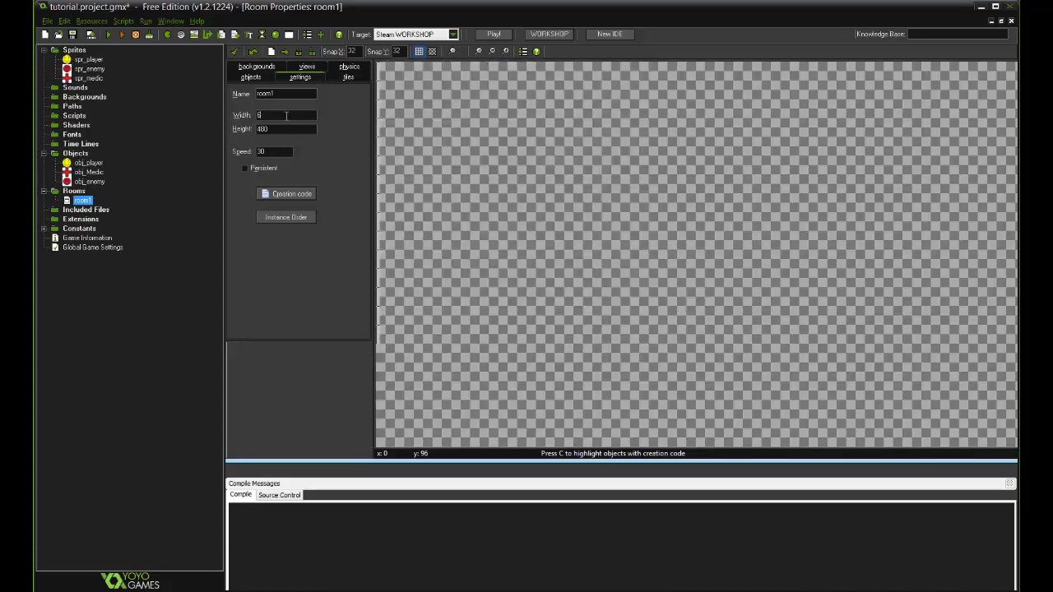
pyautogui.write('100')
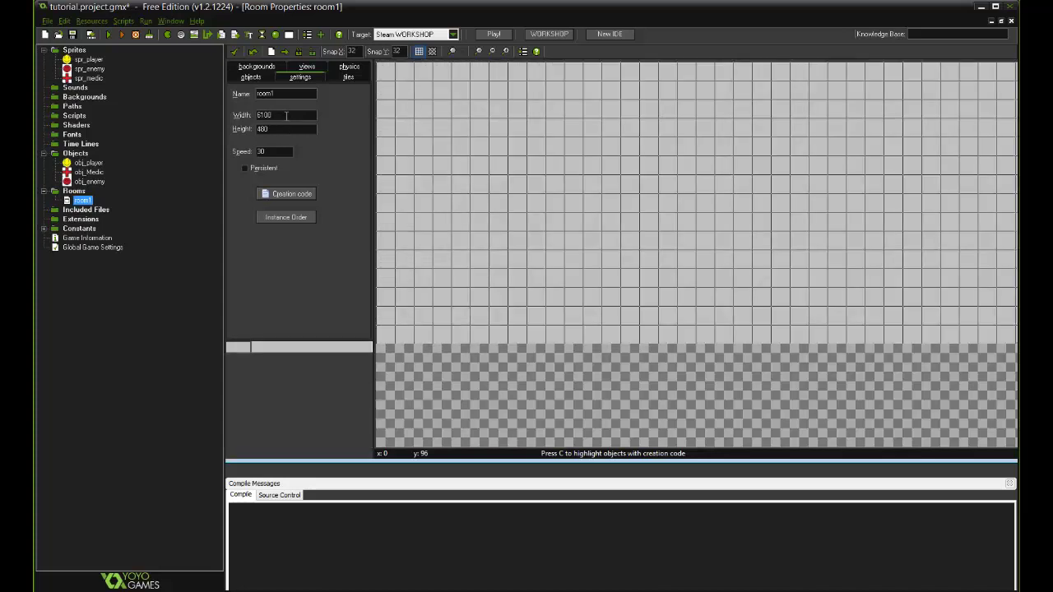
pyautogui.press('BackSpace')
pyautogui.press('BackSpace')
pyautogui.press('BackSpace')
pyautogui.press('BackSpace')
pyautogui.write('1')
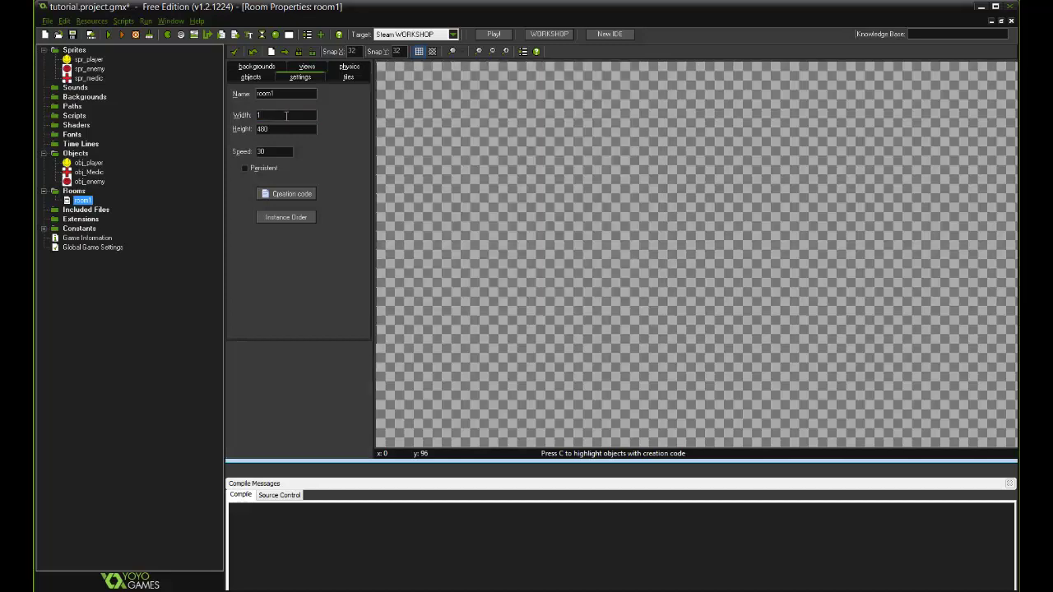
pyautogui.write('000')
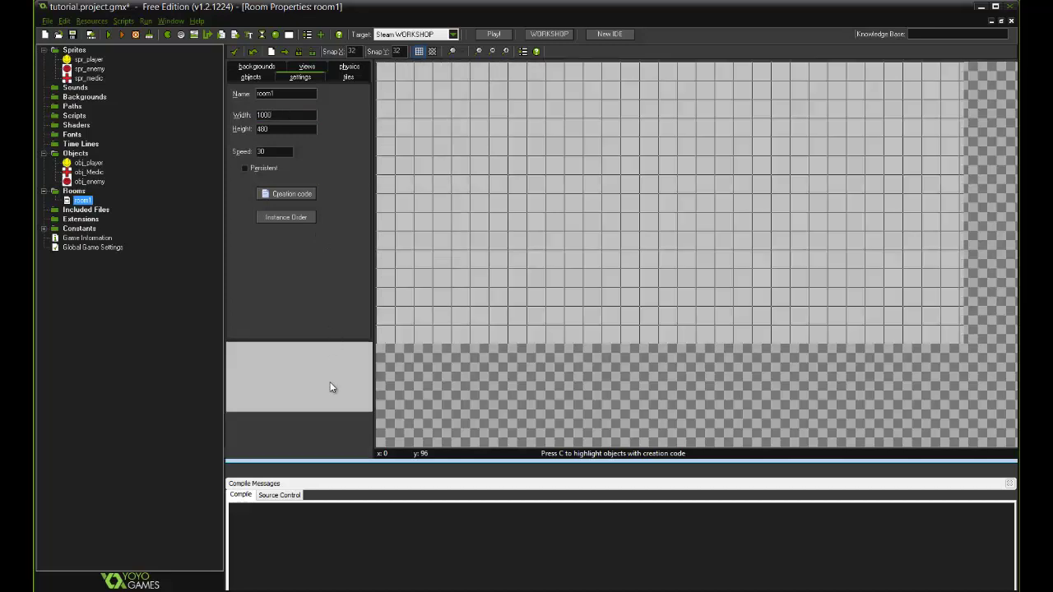
pyautogui.moveTo(329, 384); pyautogui.dragTo(298, 378)
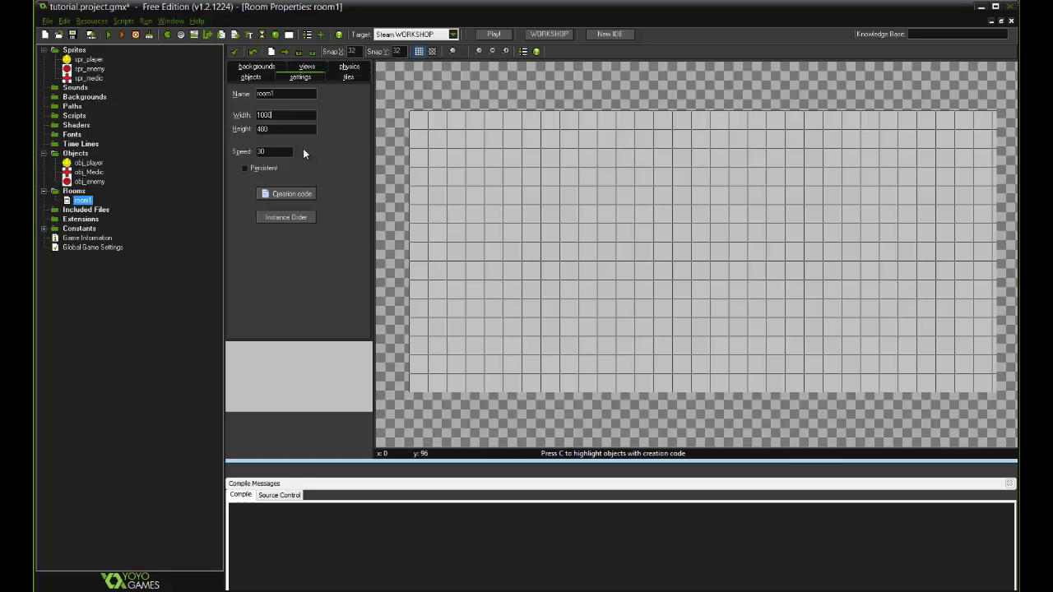
# Name the 1000-wide room stage_1 and accept its properties.
pyautogui.doubleClick(293, 93)
pyautogui.write('stage_1')
pyautogui.click(236, 51)
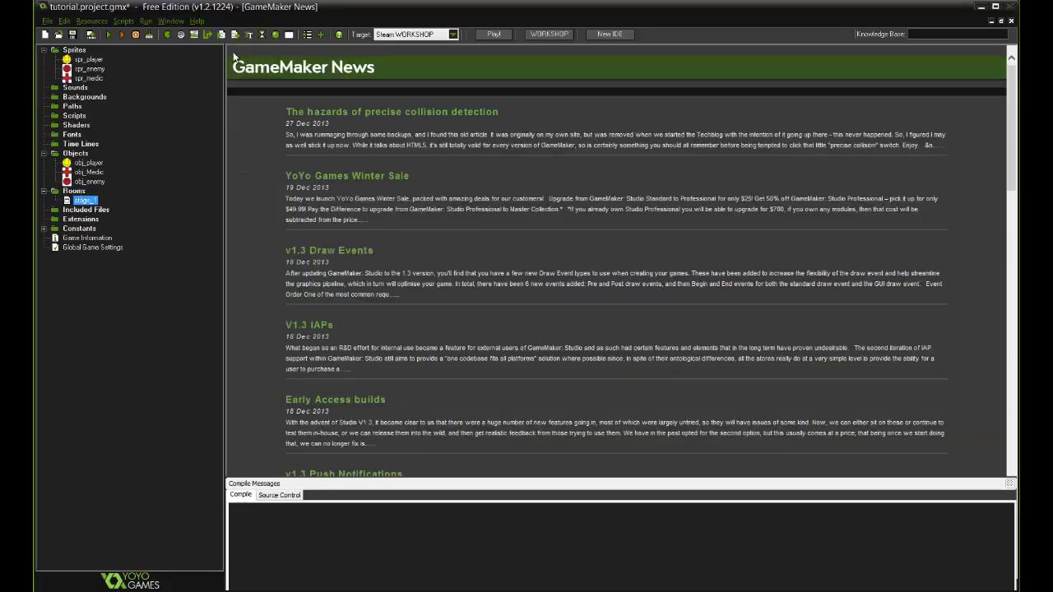
# Create a second room and place it above stage_1 in the room order.
pyautogui.click(288, 33)
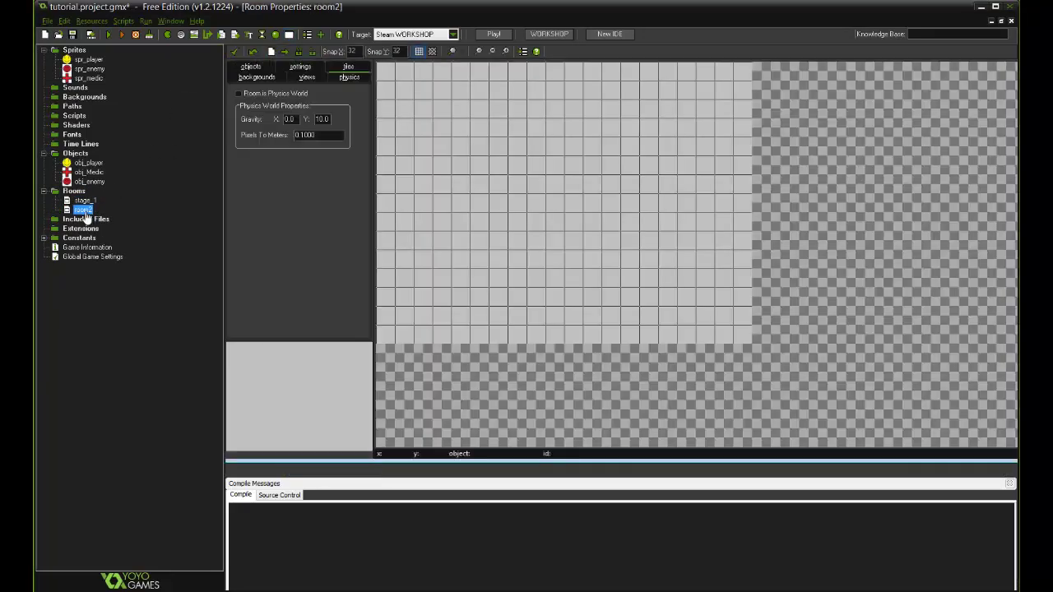
pyautogui.moveTo(86, 213); pyautogui.dragTo(89, 203)
pyautogui.click(92, 213)
pyautogui.click(82, 200)
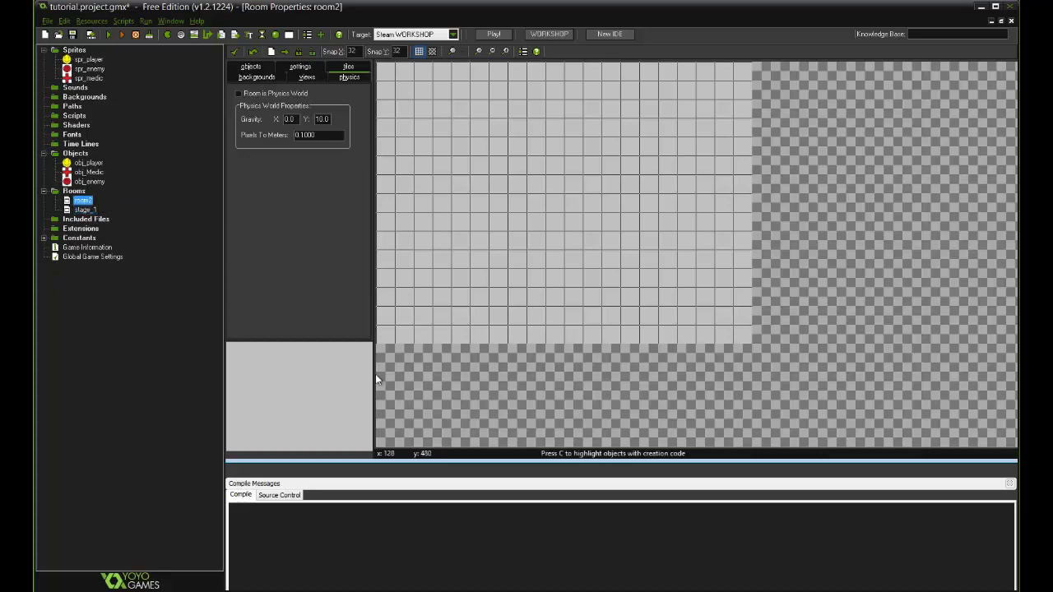
pyautogui.moveTo(329, 378); pyautogui.dragTo(321, 410)
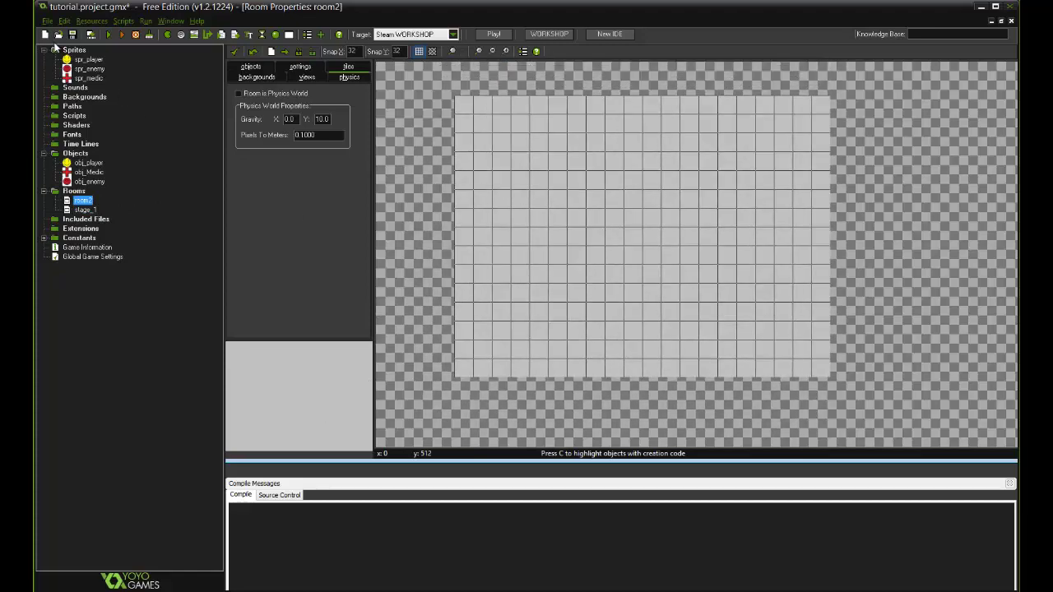
# Create a new object named obj_play without a sprite and accept its properties.
pyautogui.click(274, 35)
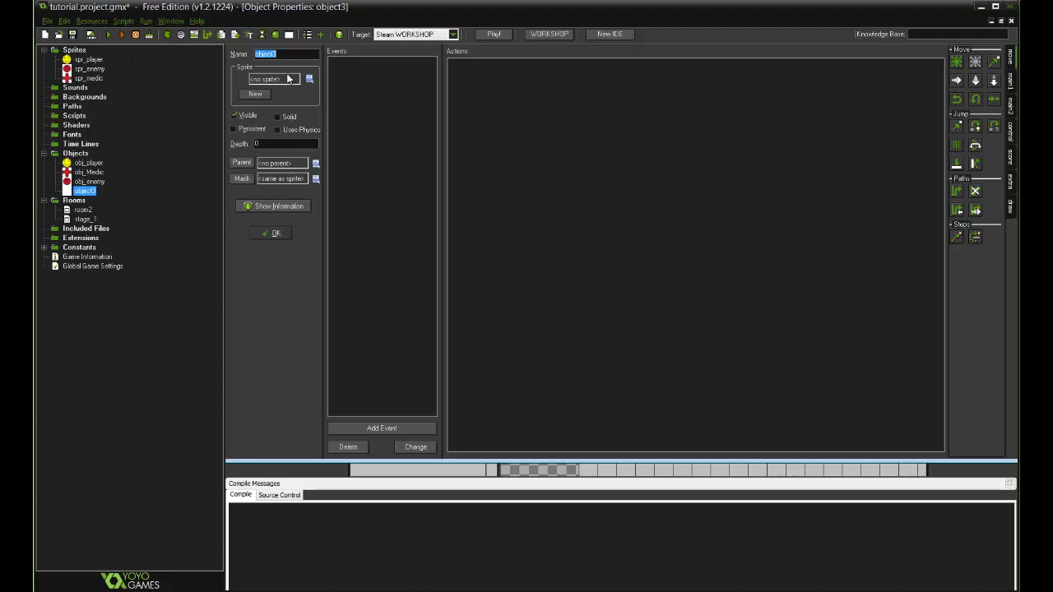
pyautogui.write('obj')
pyautogui.write('_')
pyautogui.write('start')
pyautogui.press('BackSpace')
pyautogui.press('BackSpace')
pyautogui.press('BackSpace')
pyautogui.press('BackSpace')
pyautogui.write('play')
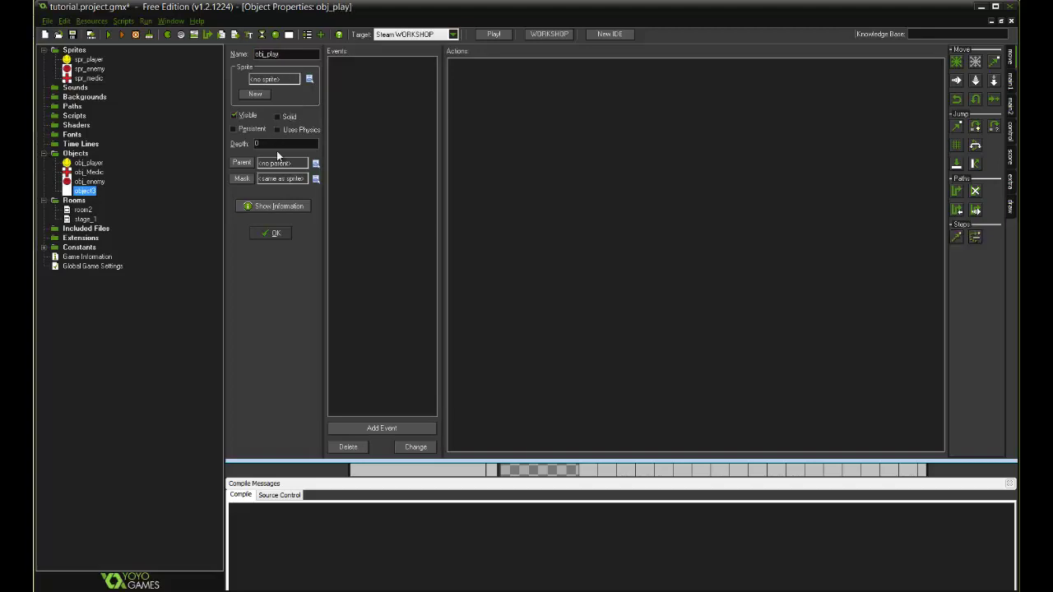
pyautogui.click(275, 233)
# Create a new sprite and name it spr_play.
pyautogui.moveTo(68, 82); pyautogui.dragTo(72, 79)
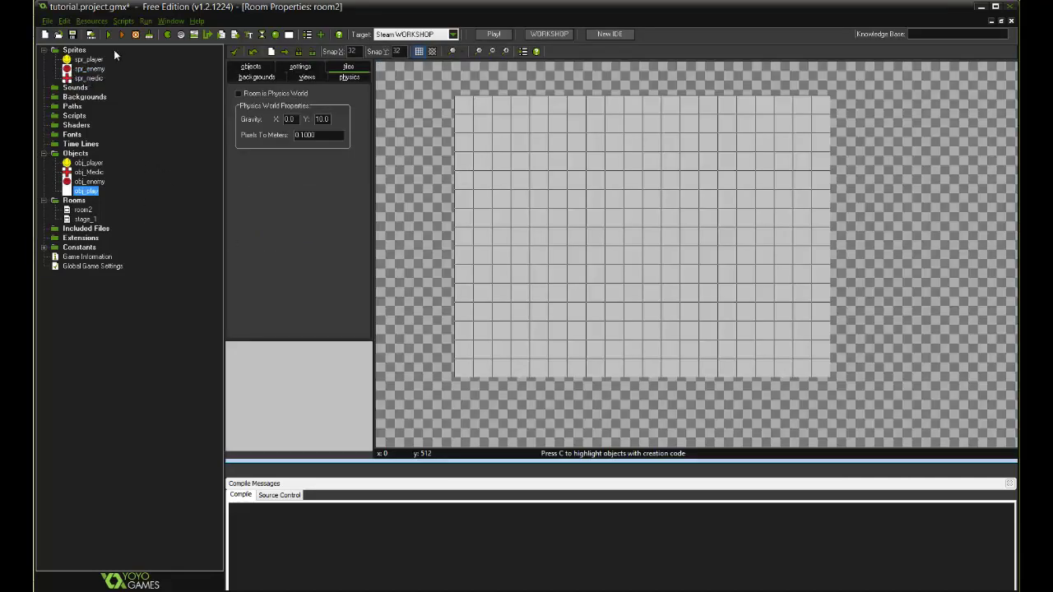
pyautogui.click(167, 34)
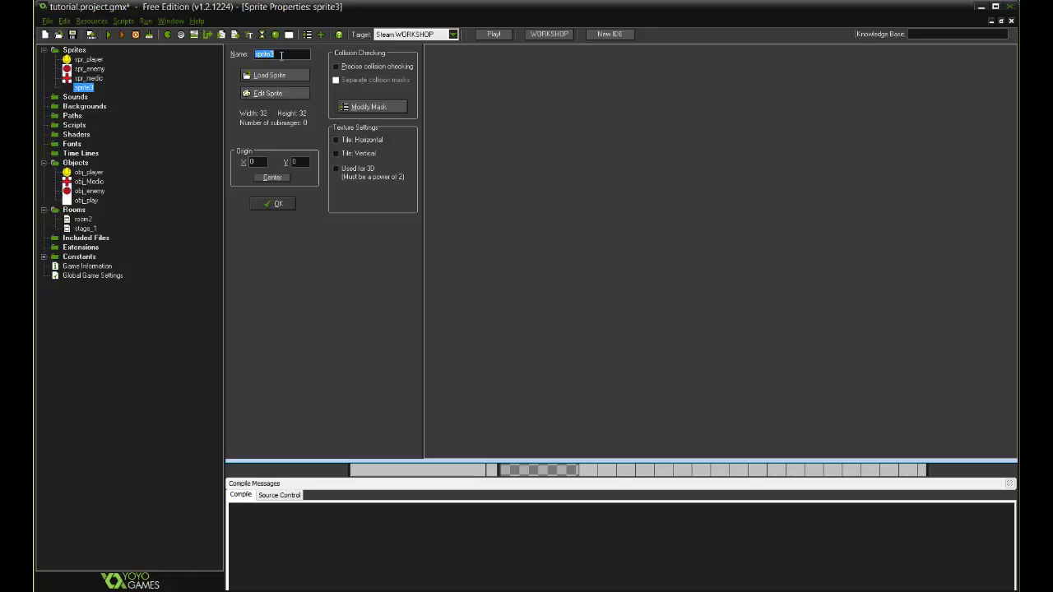
pyautogui.write('spr_play')
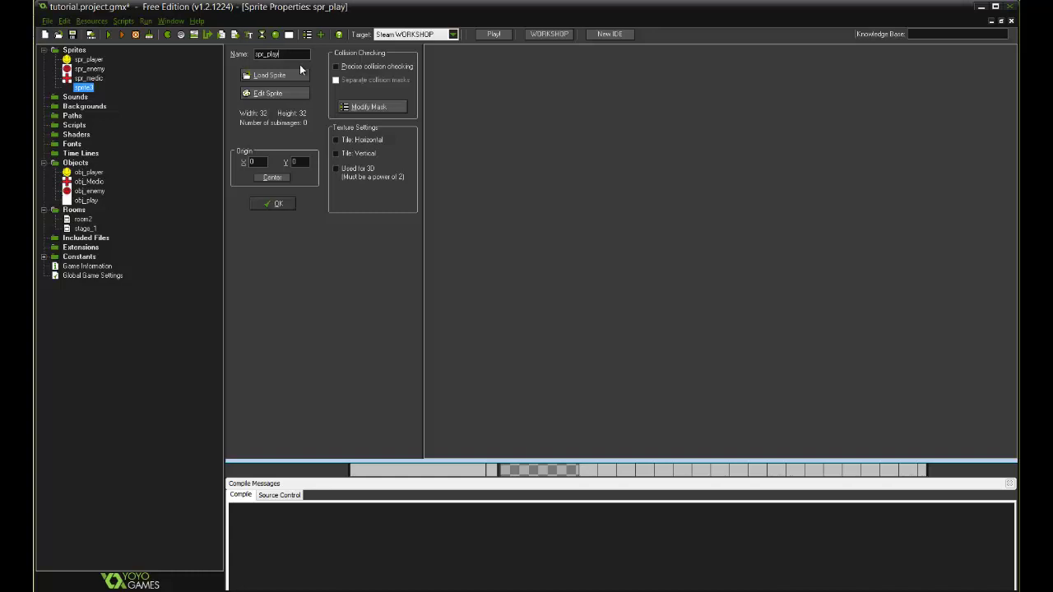
pyautogui.click(294, 74)
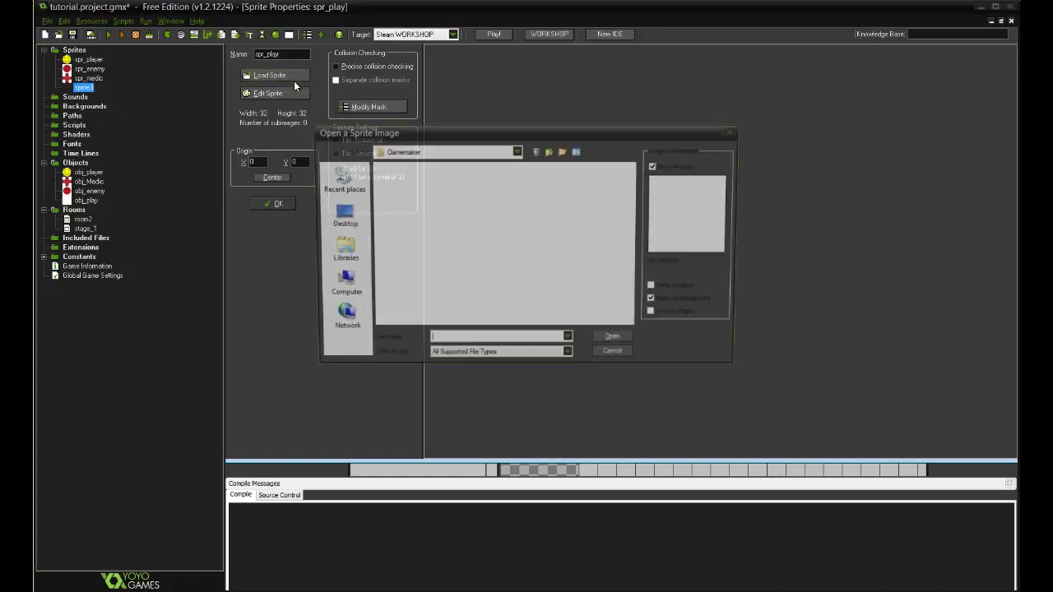
pyautogui.scroll(-2, 638, 239)
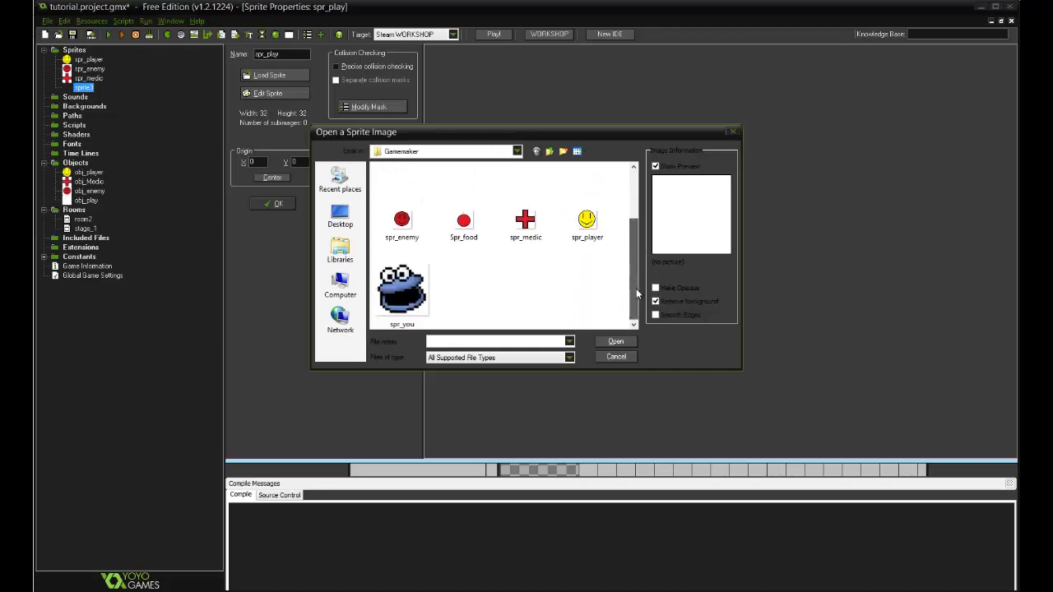
pyautogui.scroll(2, 638, 227)
pyautogui.doubleClick(386, 188)
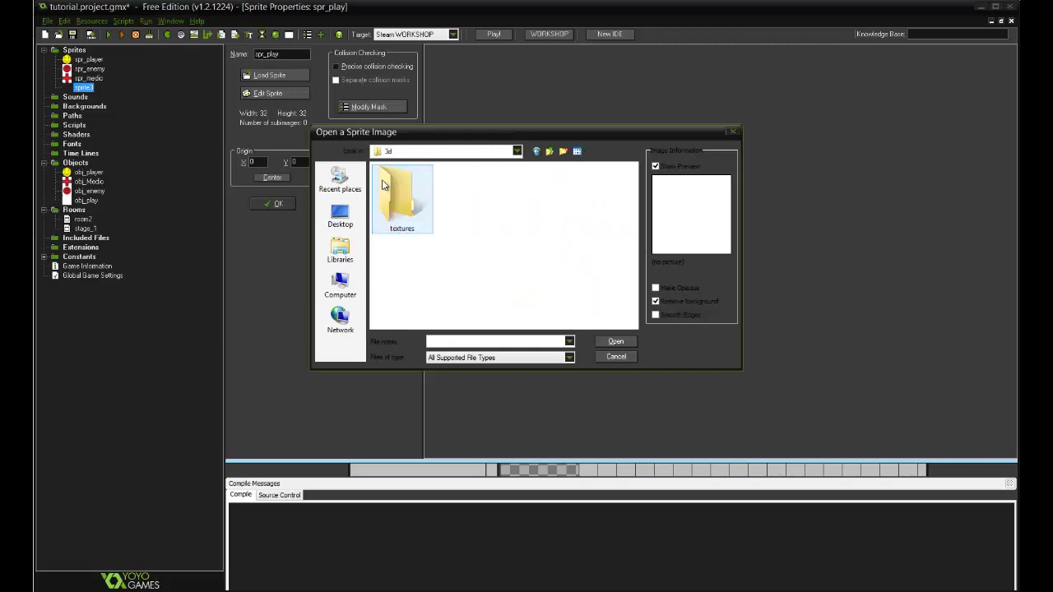
pyautogui.doubleClick(395, 183)
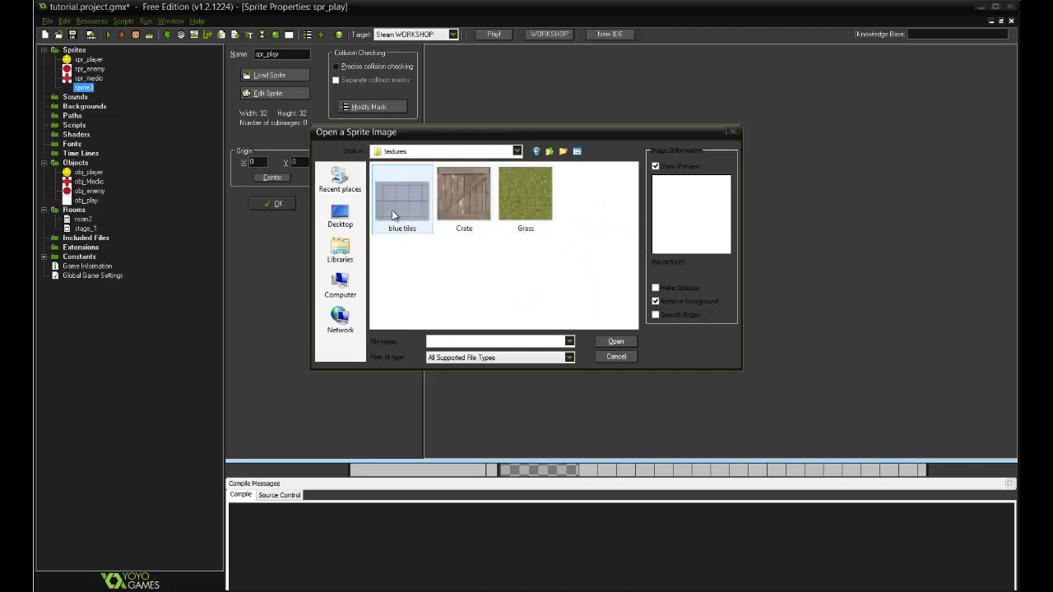
pyautogui.click(344, 254)
pyautogui.doubleClick(419, 212)
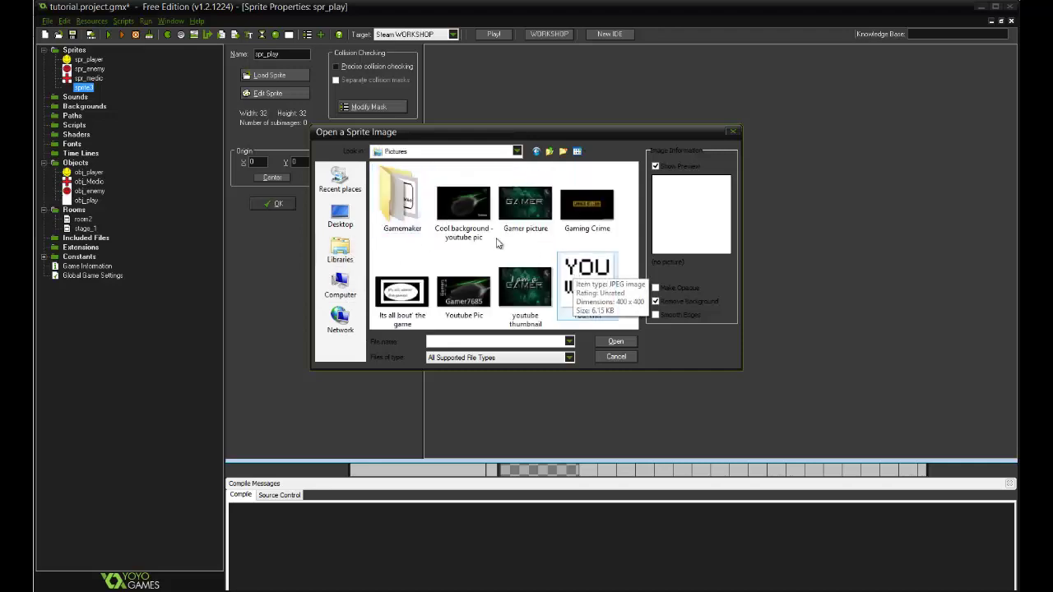
pyautogui.doubleClick(402, 202)
pyautogui.moveTo(637, 211)
pyautogui.mouseDown()
pyautogui.moveTo(635, 255)
pyautogui.moveTo(645, 207)
pyautogui.mouseUp()
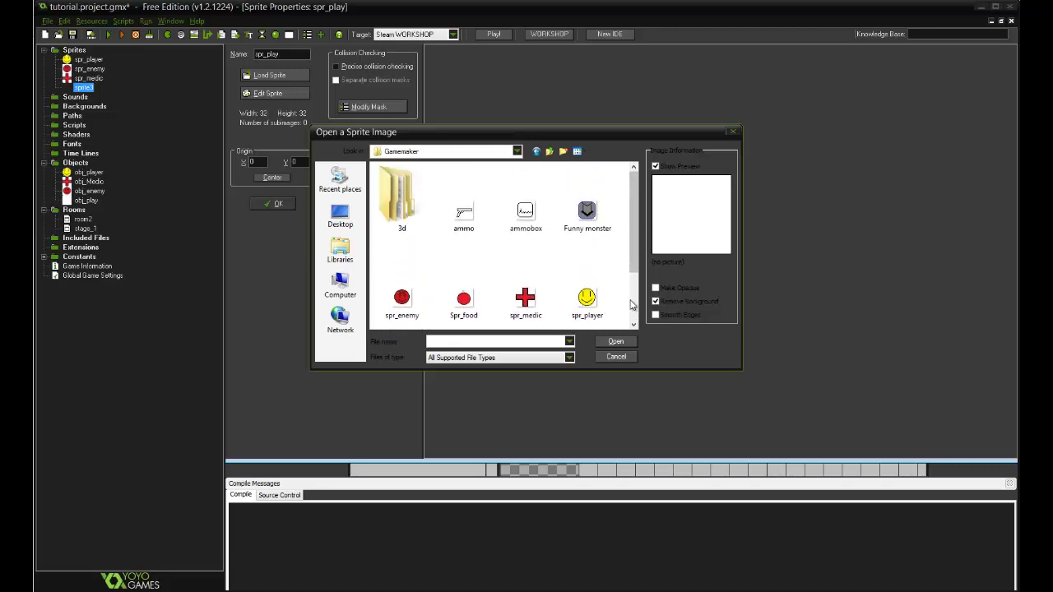
pyautogui.click(616, 356)
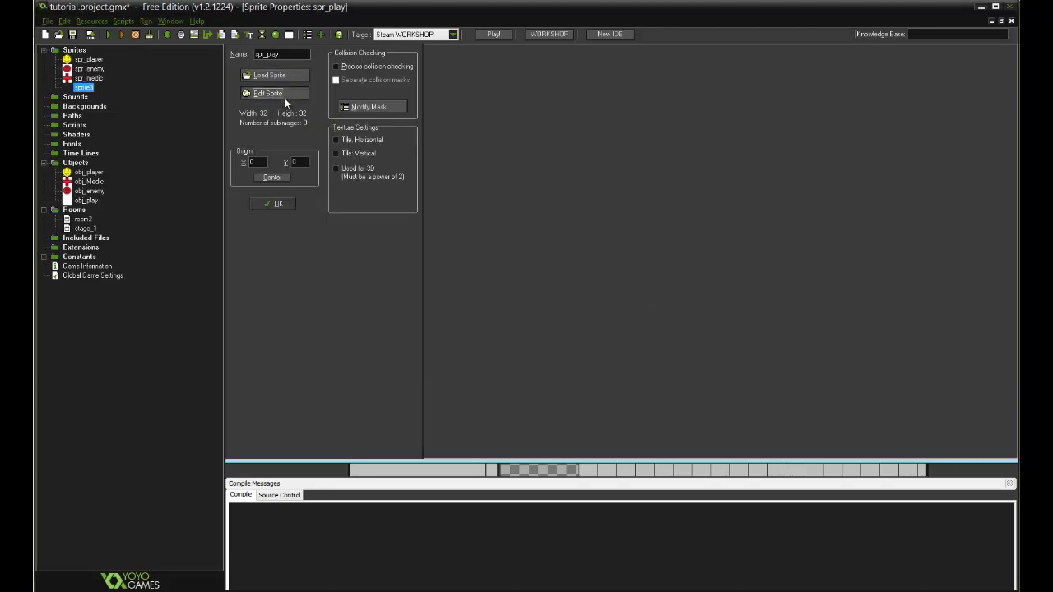
# Create a new 128 x 64 image for spr_play and open its frame in the image editor.
pyautogui.click(271, 93)
pyautogui.click(357, 132)
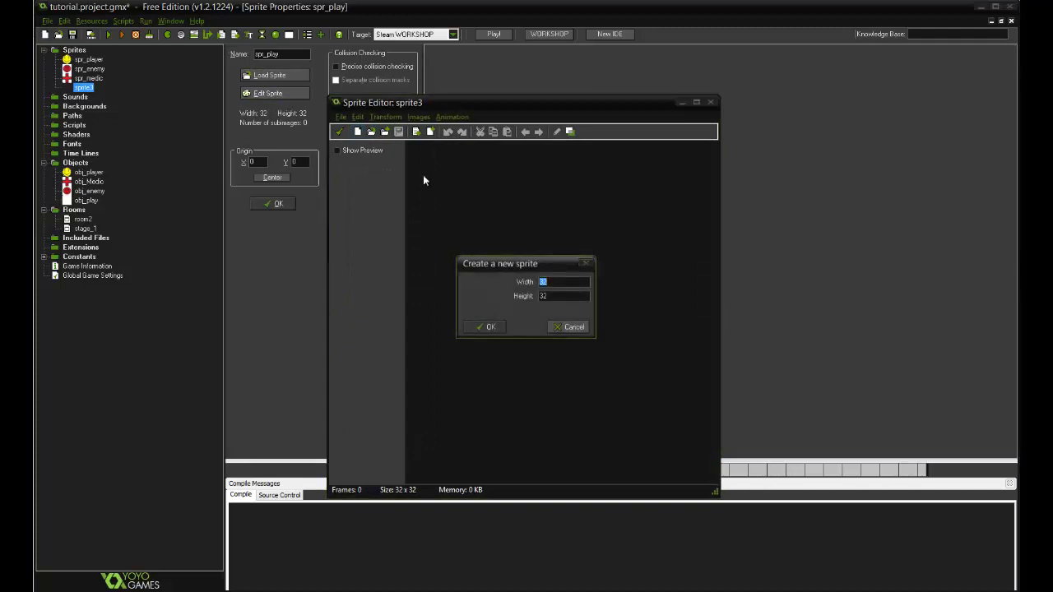
pyautogui.click(556, 298)
pyautogui.write('6464')
pyautogui.click(484, 325)
pyautogui.doubleClick(474, 162)
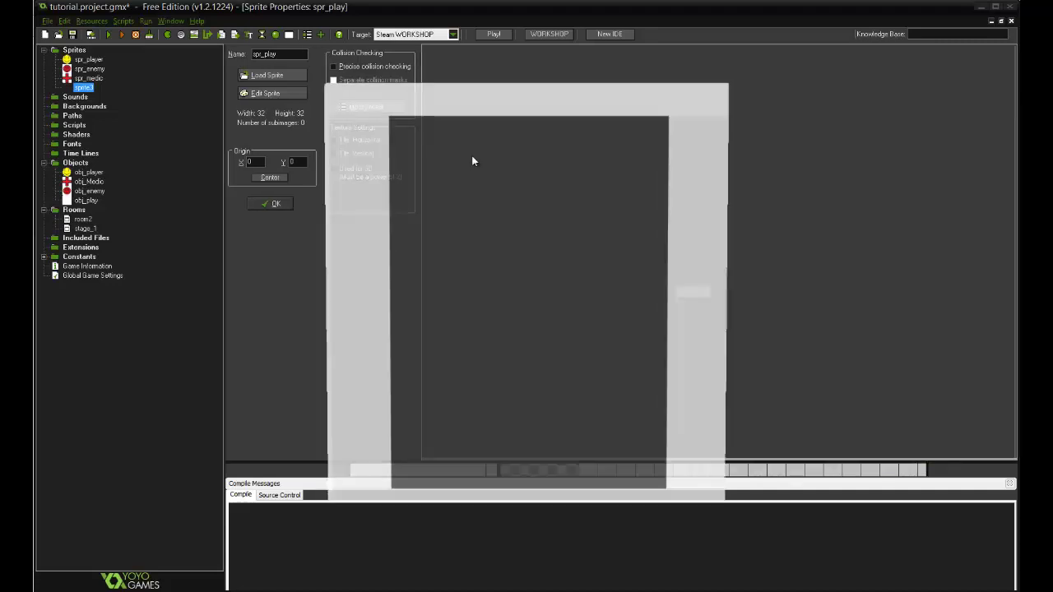
pyautogui.scroll(-1, 573, 211)
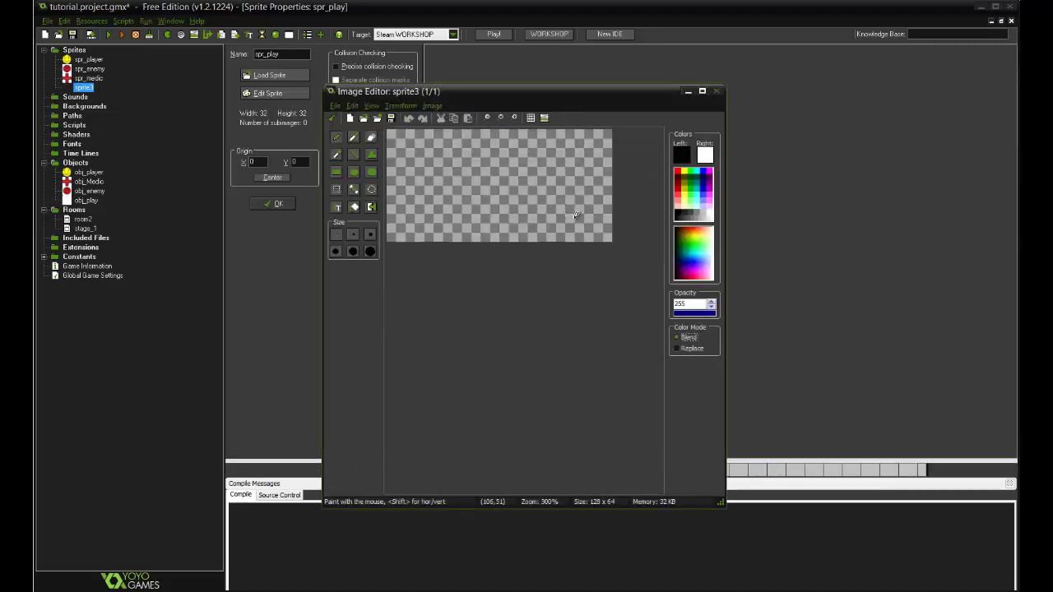
# Add the text "Play" to the sprite image with the Text tool.
pyautogui.click(338, 211)
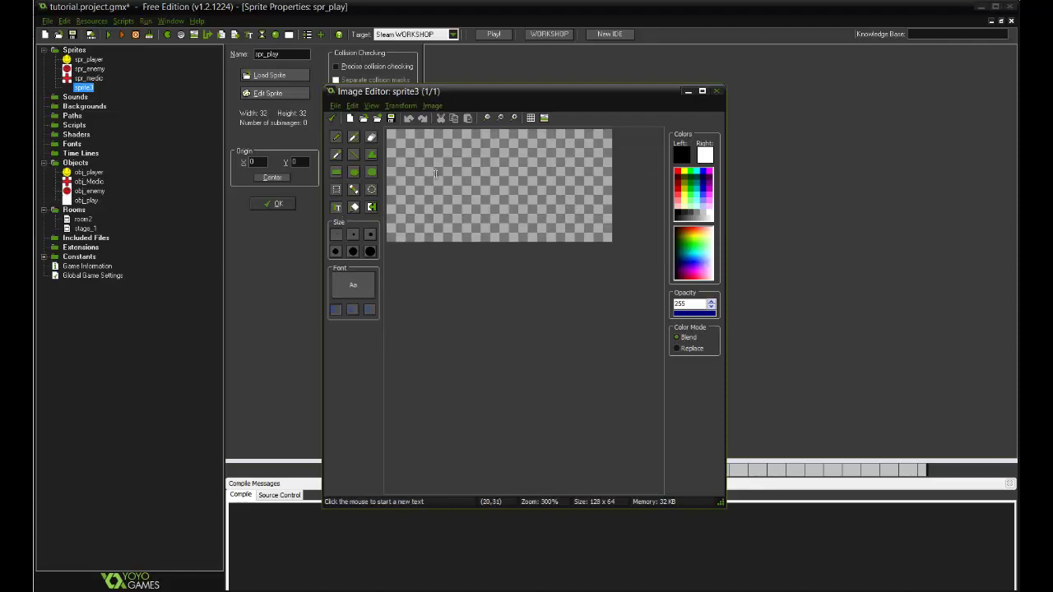
pyautogui.click(436, 171)
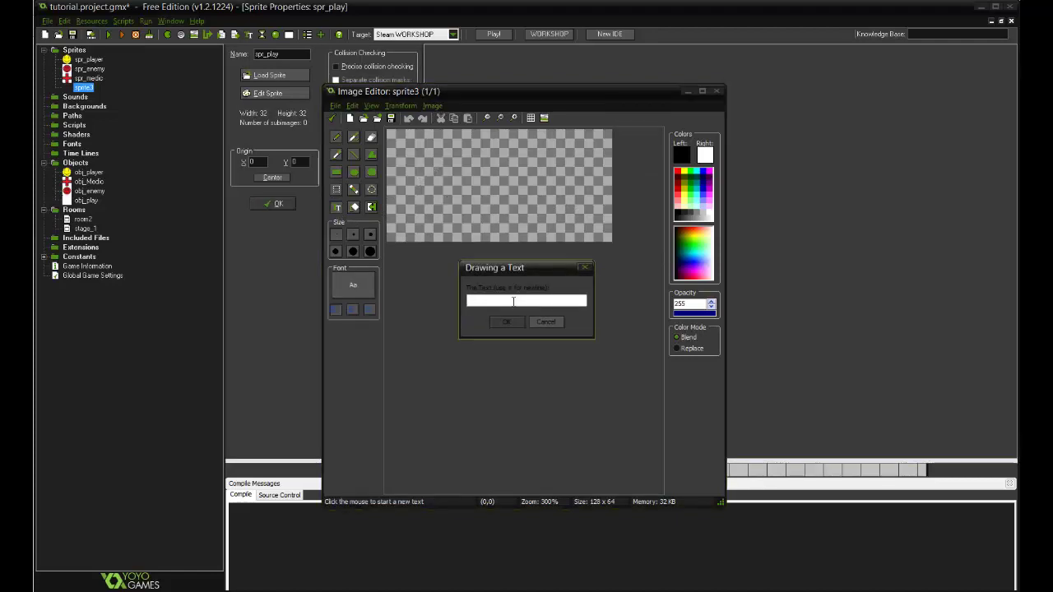
pyautogui.write('Play')
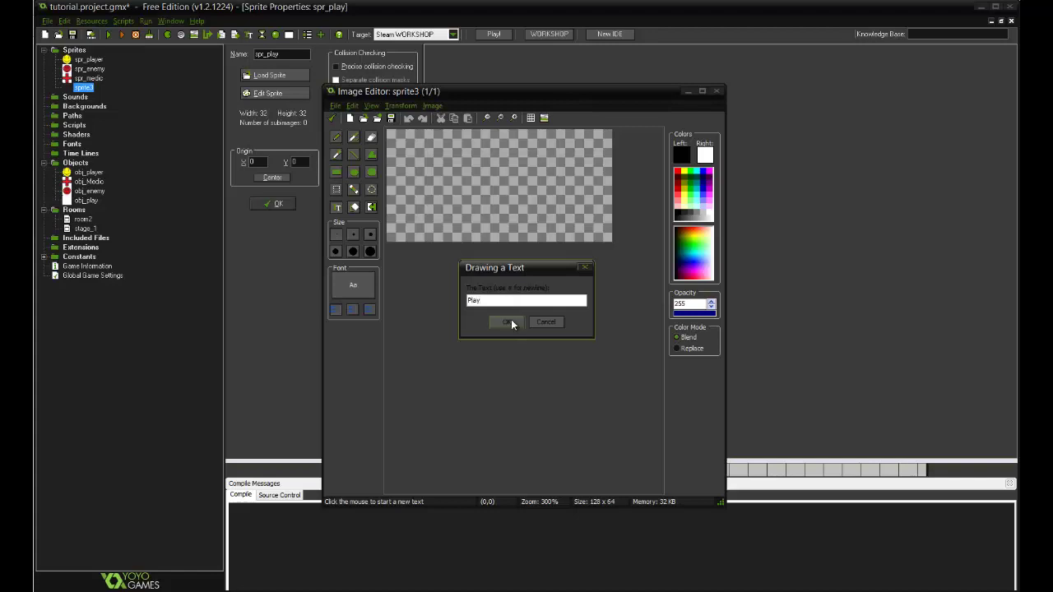
pyautogui.click(507, 321)
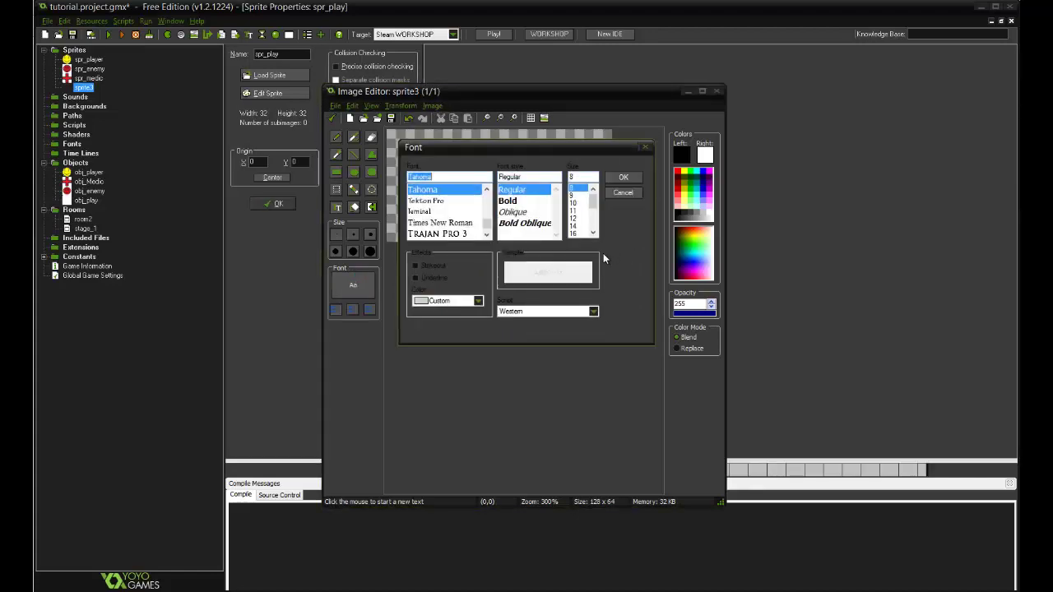
# Set the sprite text's font size to 72 and move the text on the canvas.
pyautogui.scroll(-3, 593, 208)
pyautogui.click(573, 233)
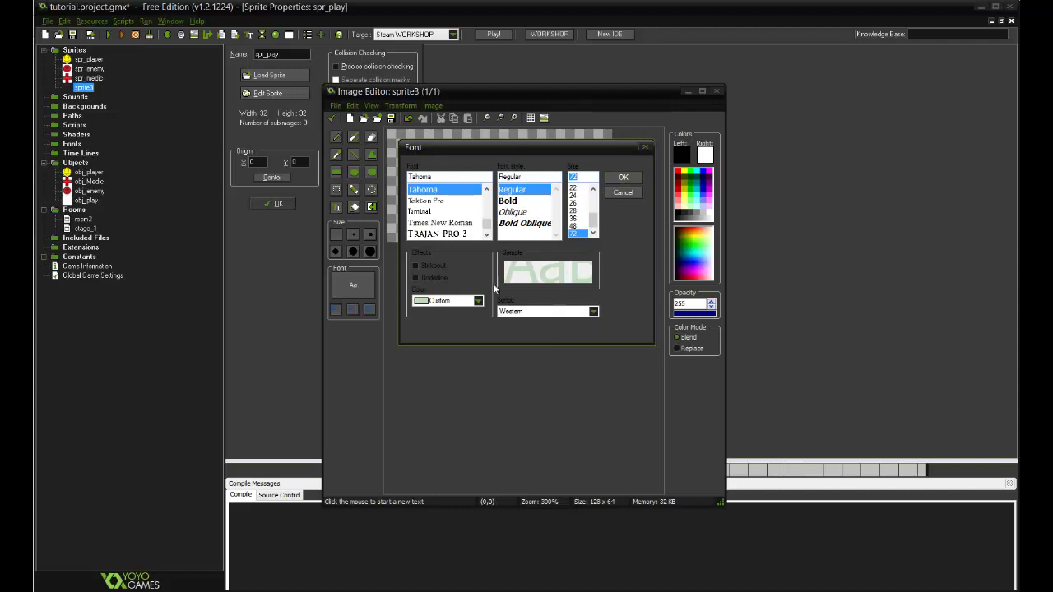
pyautogui.click(624, 177)
pyautogui.moveTo(532, 220); pyautogui.dragTo(509, 139)
# Set the "Play" text's font size to 36 and position the whole word inside the canvas.
pyautogui.click(354, 286)
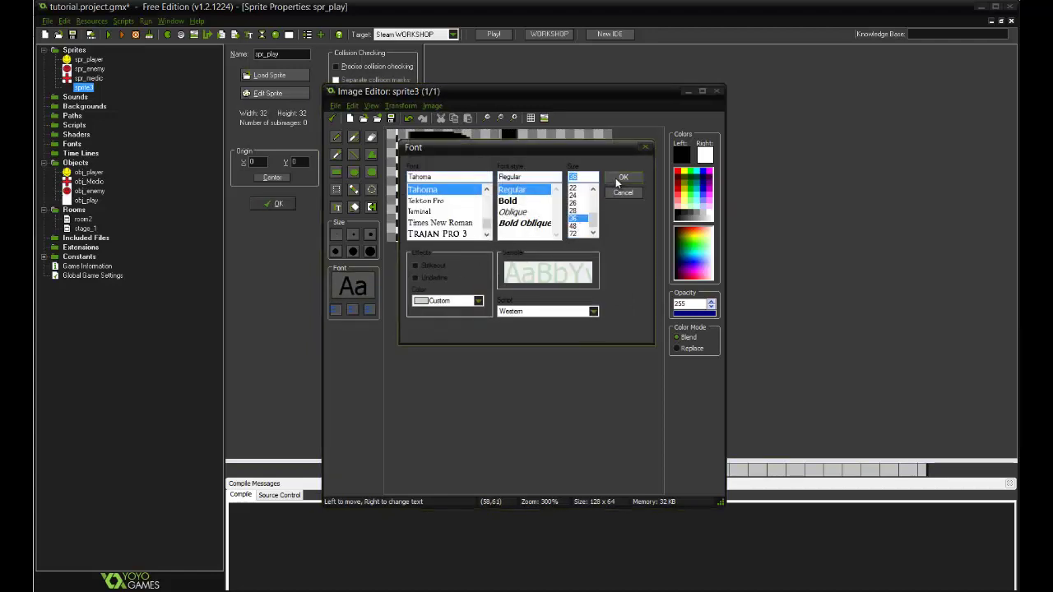
pyautogui.click(624, 177)
pyautogui.moveTo(516, 165); pyautogui.dragTo(547, 205)
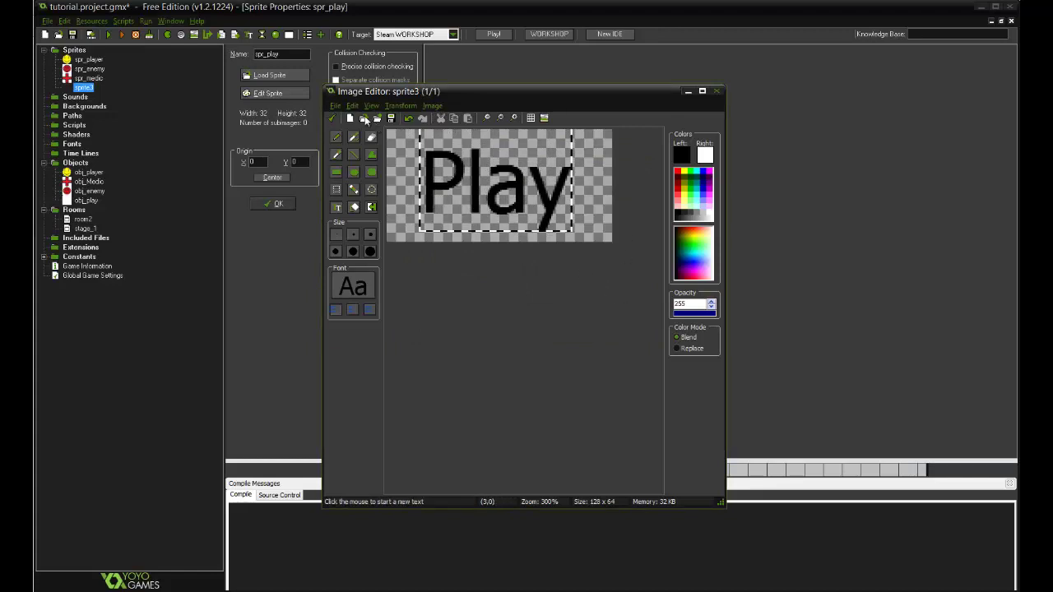
# Accept the edited image and confirm the properties of spr_play.
pyautogui.click(333, 118)
pyautogui.click(337, 132)
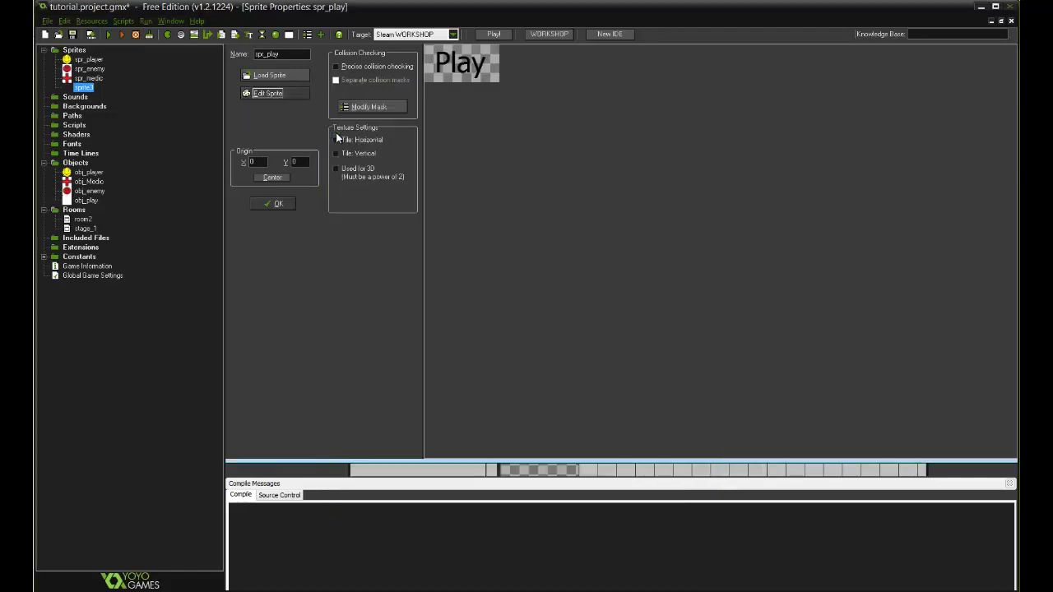
pyautogui.click(276, 205)
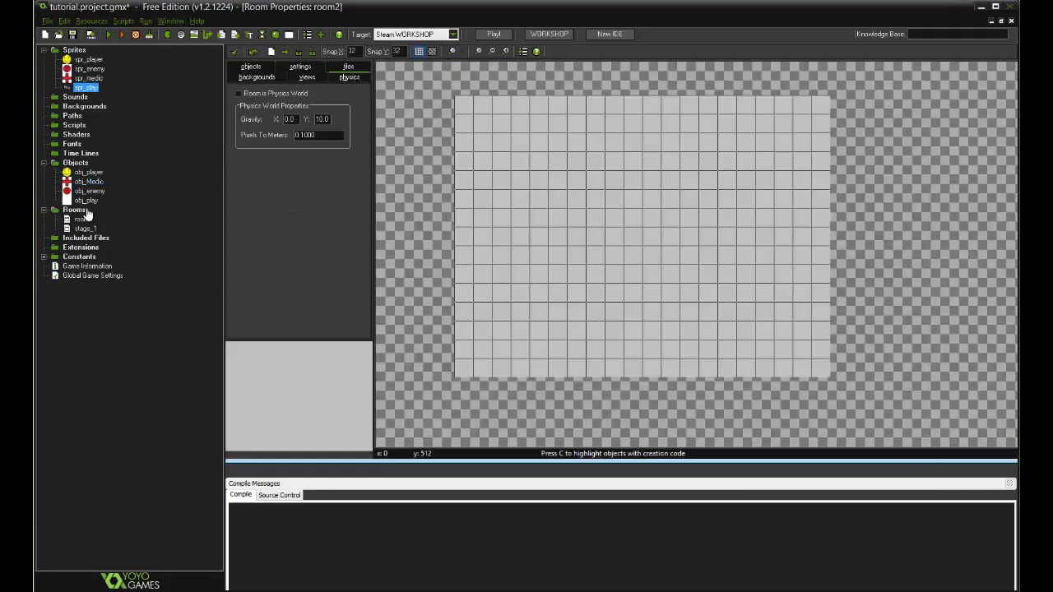
# Assign the sprite spr_play to the object obj_play.
pyautogui.doubleClick(85, 200)
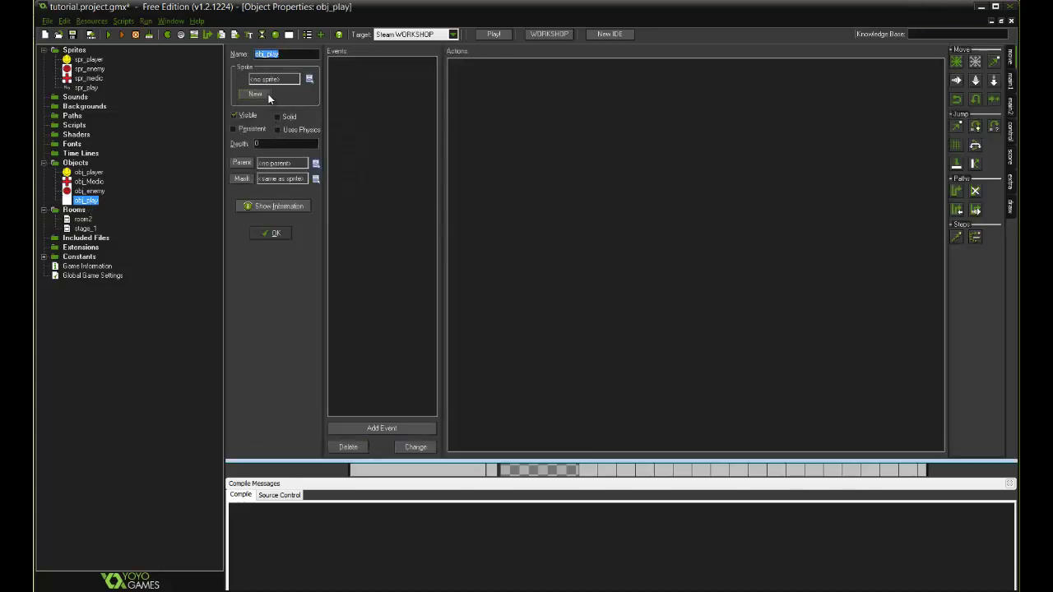
pyautogui.click(269, 78)
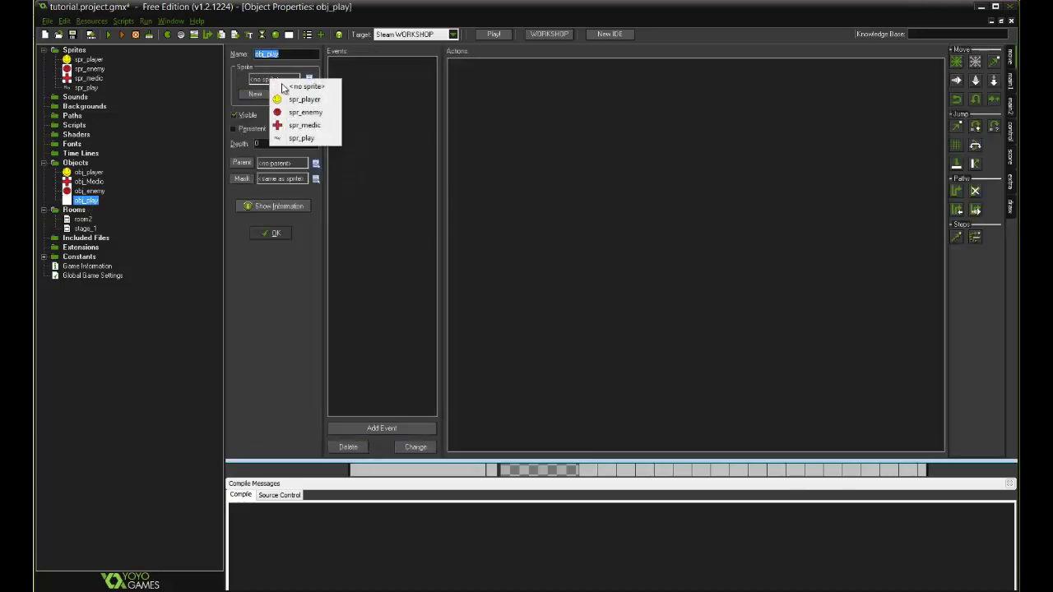
pyautogui.click(306, 138)
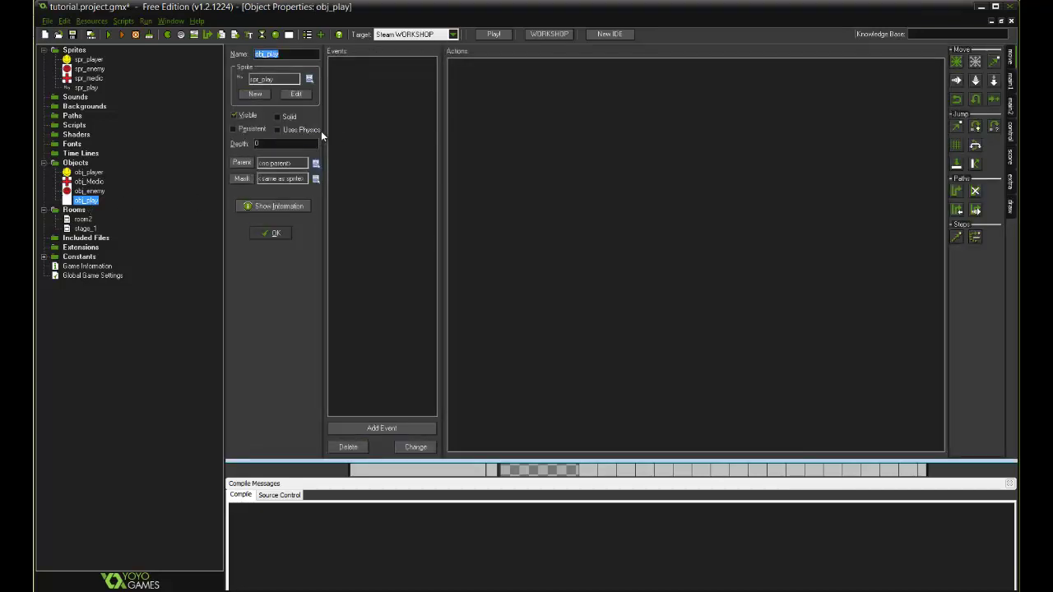
# Add a collision event with obj_player to obj_play.
pyautogui.click(372, 428)
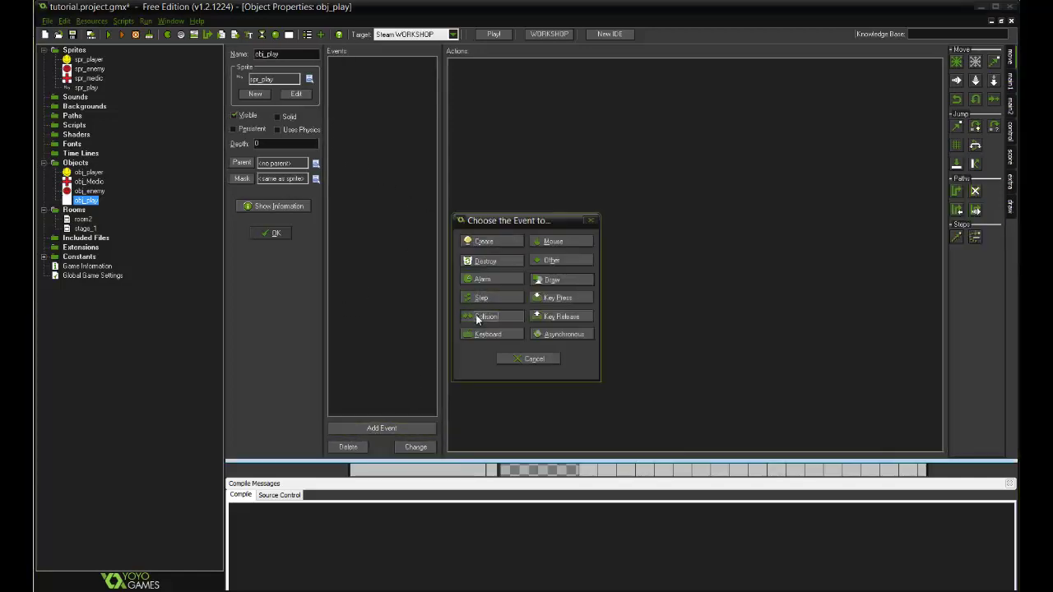
pyautogui.click(484, 316)
pyautogui.click(483, 322)
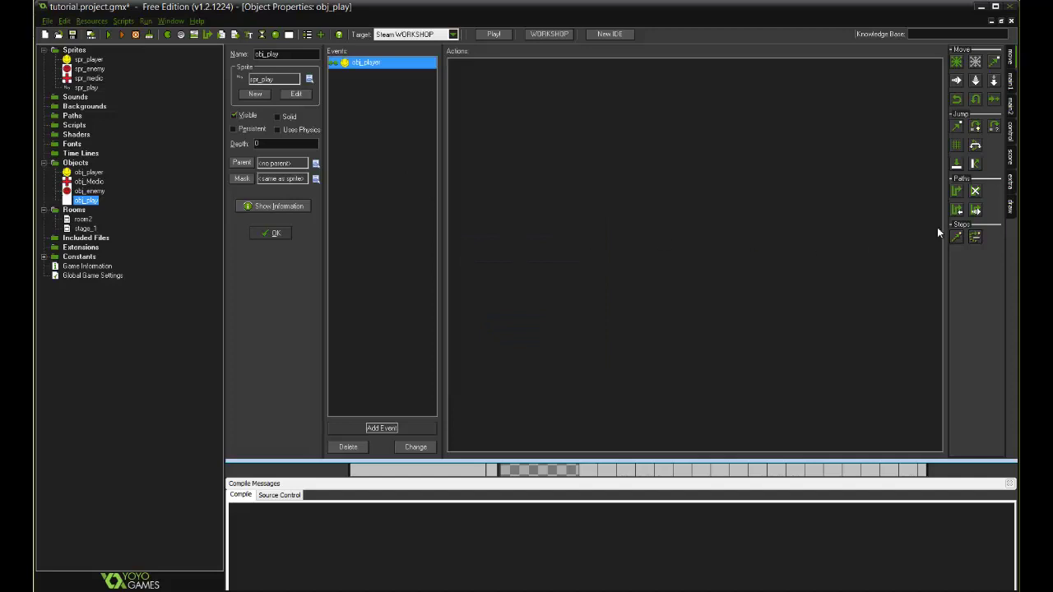
# Add a code action room_goto(stage_1); to the obj_player collision event and accept the object.
pyautogui.click(1012, 131)
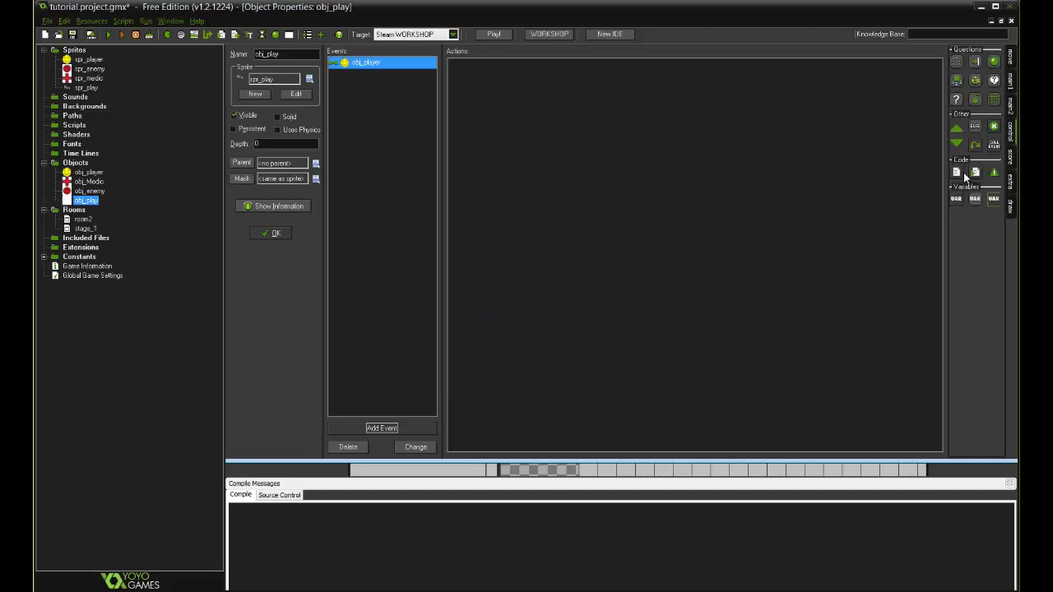
pyautogui.moveTo(965, 174); pyautogui.dragTo(808, 236)
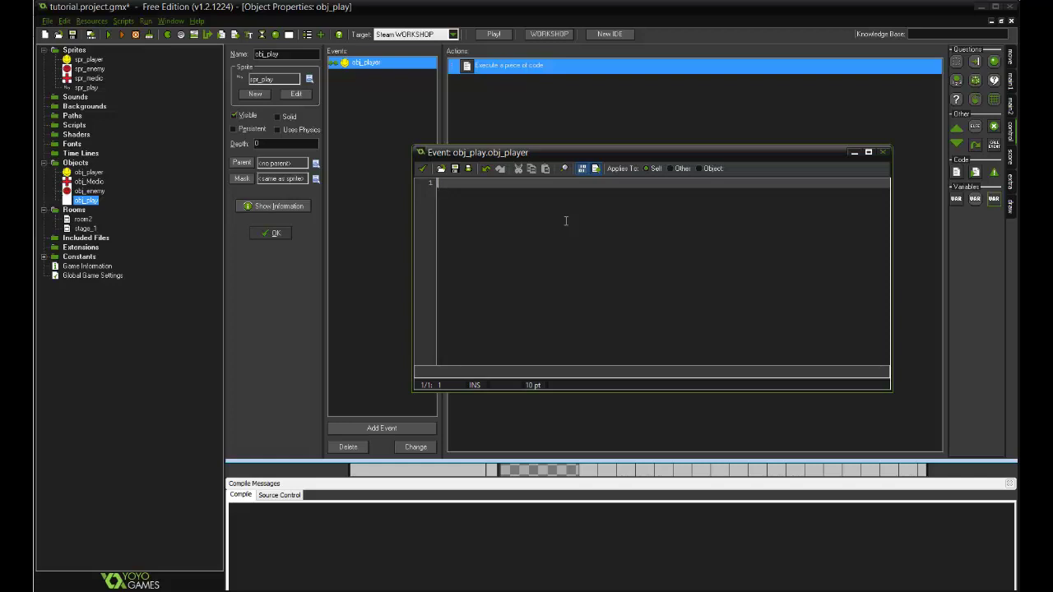
pyautogui.write('room_go')
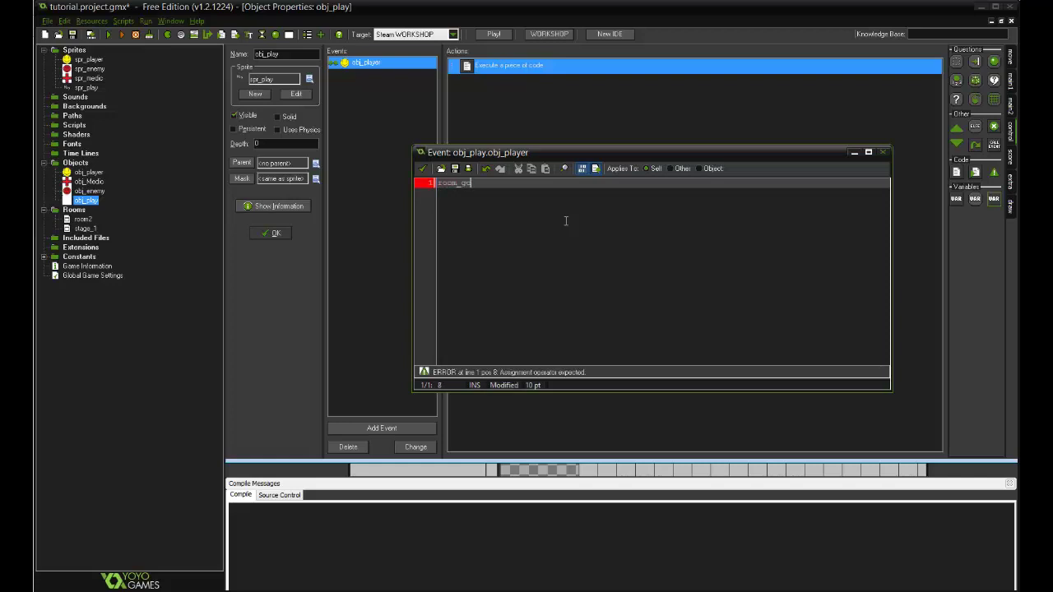
pyautogui.write('to()')
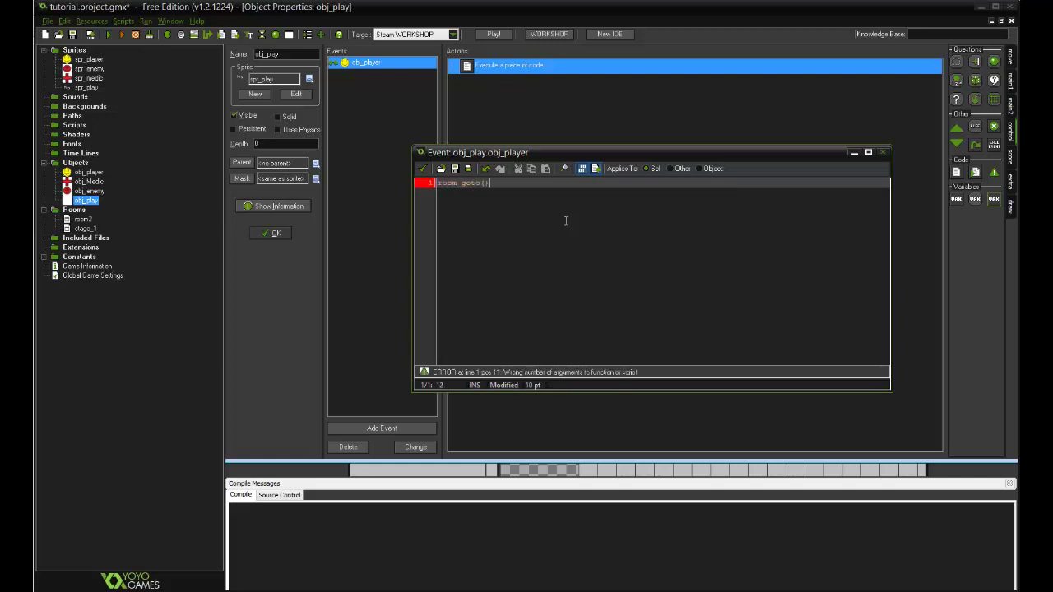
pyautogui.write(';')
pyautogui.press('Left')
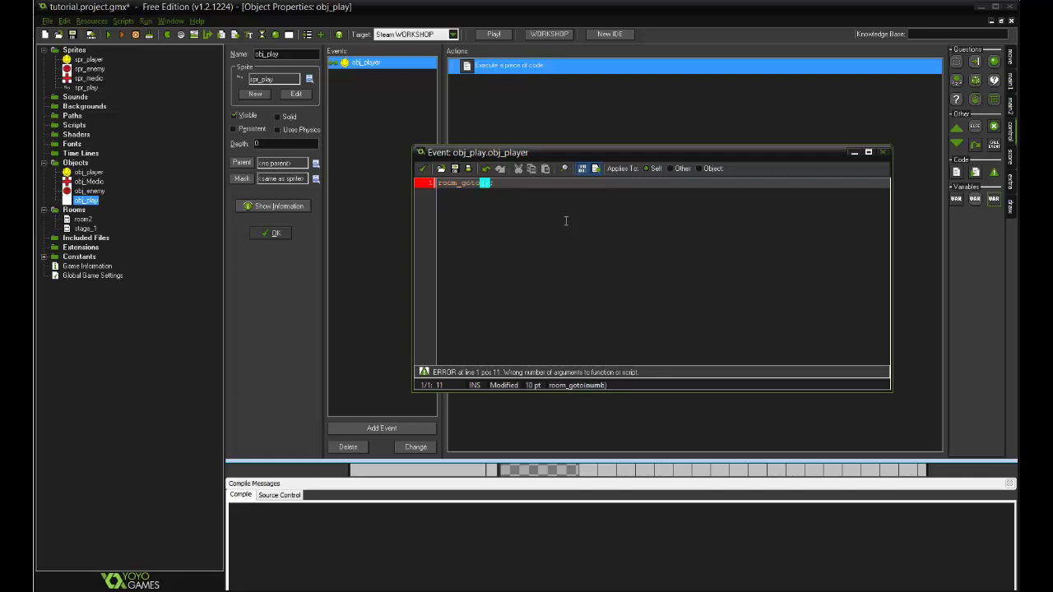
pyautogui.write('stage_1')
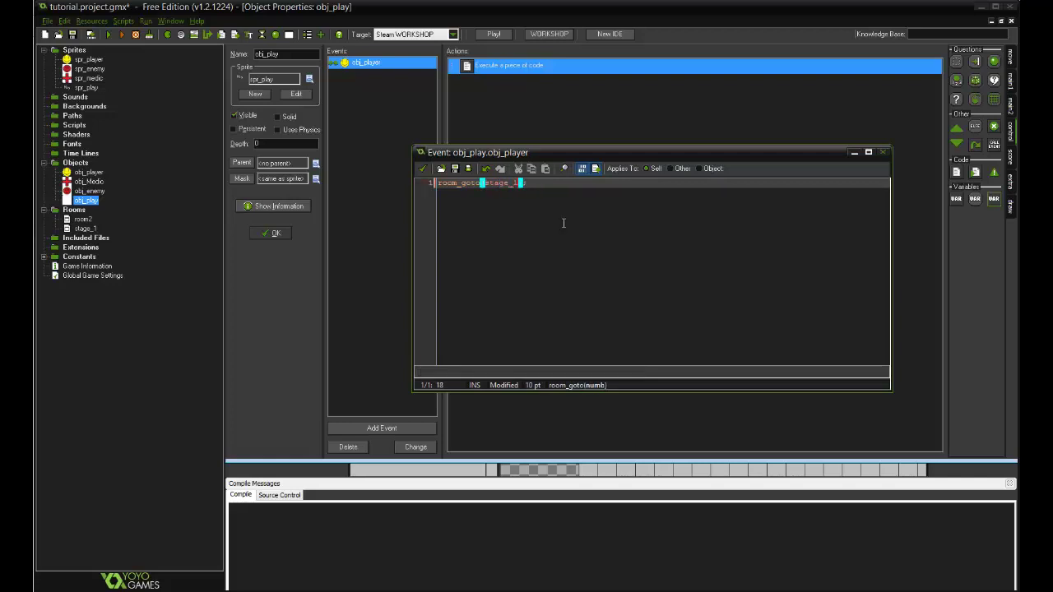
pyautogui.click(423, 169)
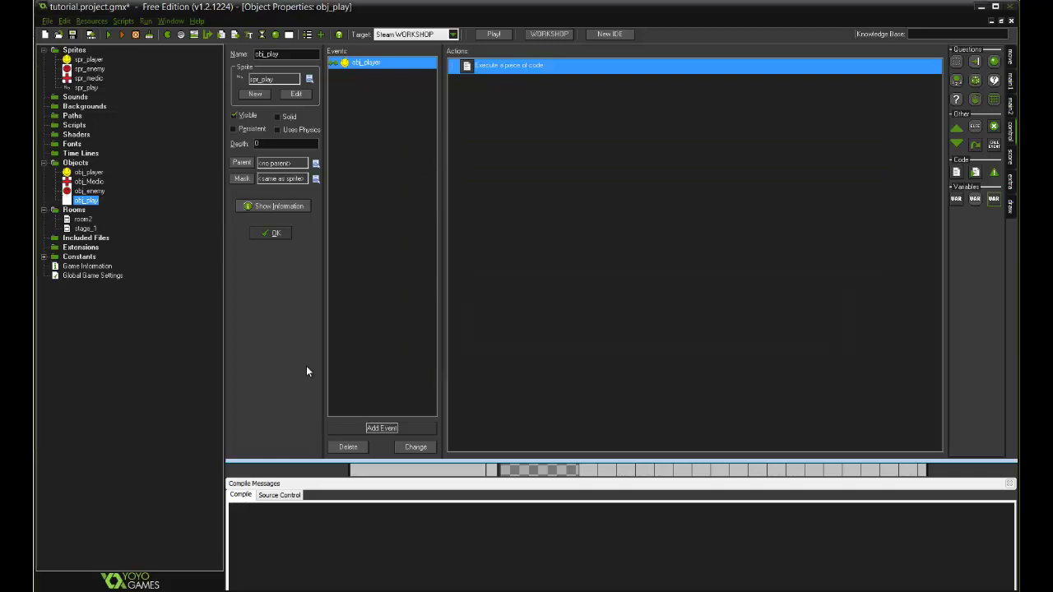
pyautogui.click(276, 235)
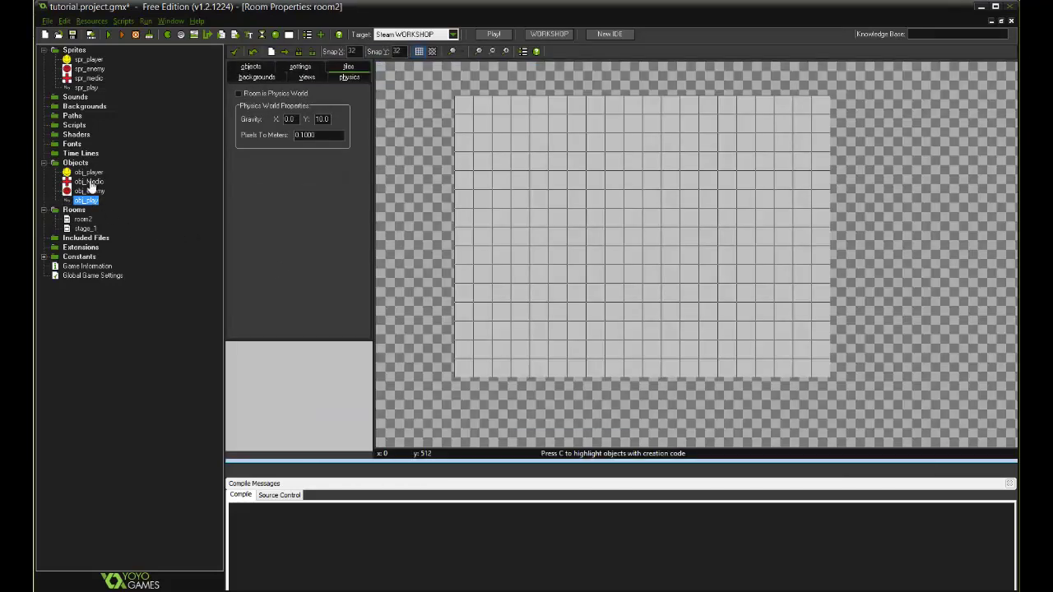
# Place an obj_play instance in the upper middle of room2 and resize it to a horizontal scale of 0.75.
pyautogui.click(250, 66)
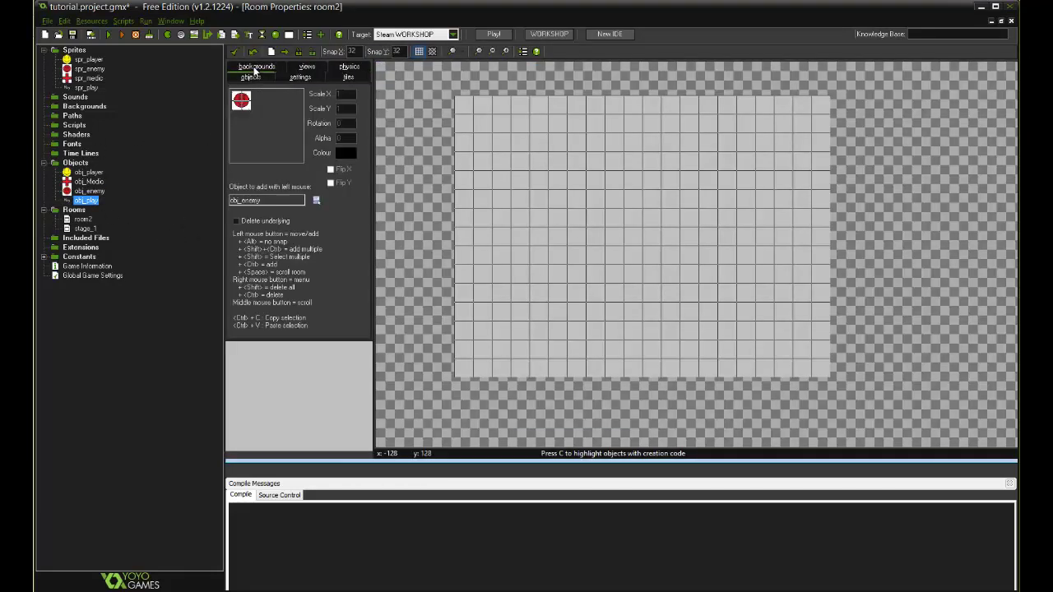
pyautogui.click(259, 115)
pyautogui.click(288, 161)
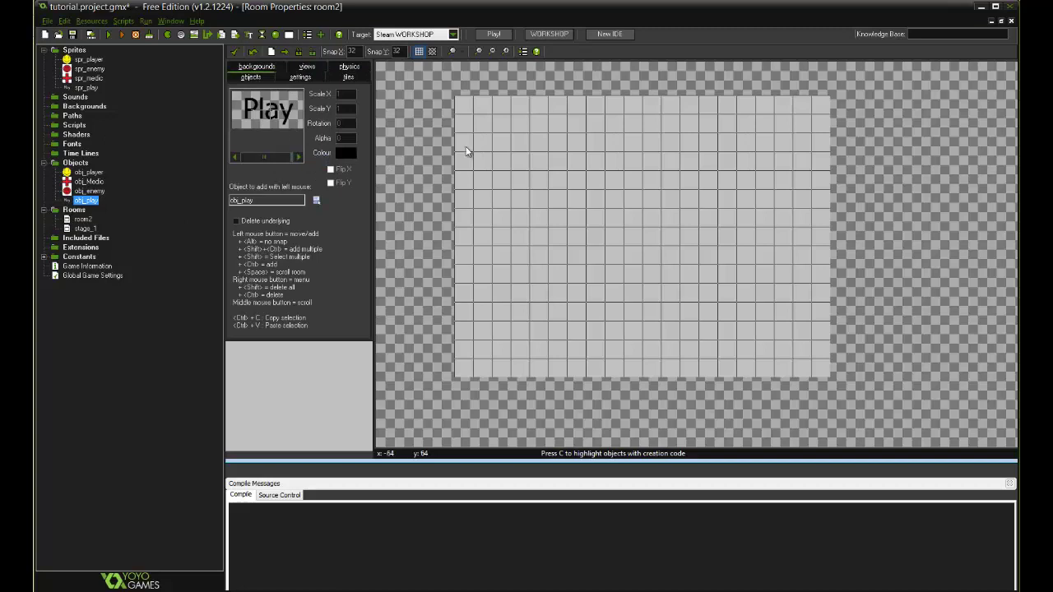
pyautogui.click(608, 159)
pyautogui.moveTo(654, 176); pyautogui.dragTo(679, 201)
pyautogui.click(679, 187)
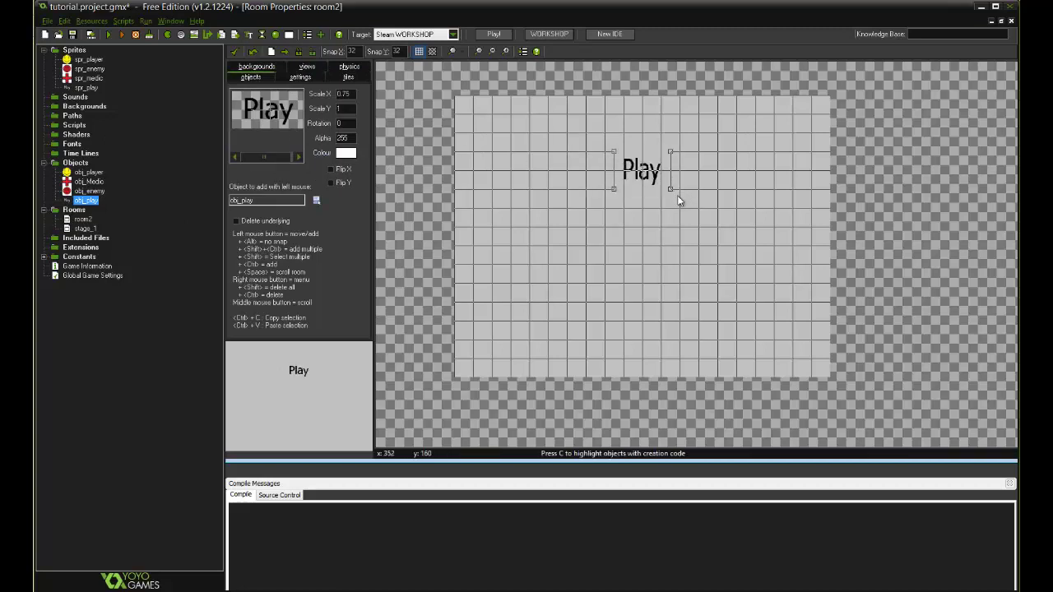
# Replace the narrowed Play instance with an unscaled one in the upper middle of room2, and briefly test-run the game.
pyautogui.hotkey('ctrl', 'z')
pyautogui.moveTo(604, 155); pyautogui.dragTo(666, 205)
pyautogui.click(810, 245)
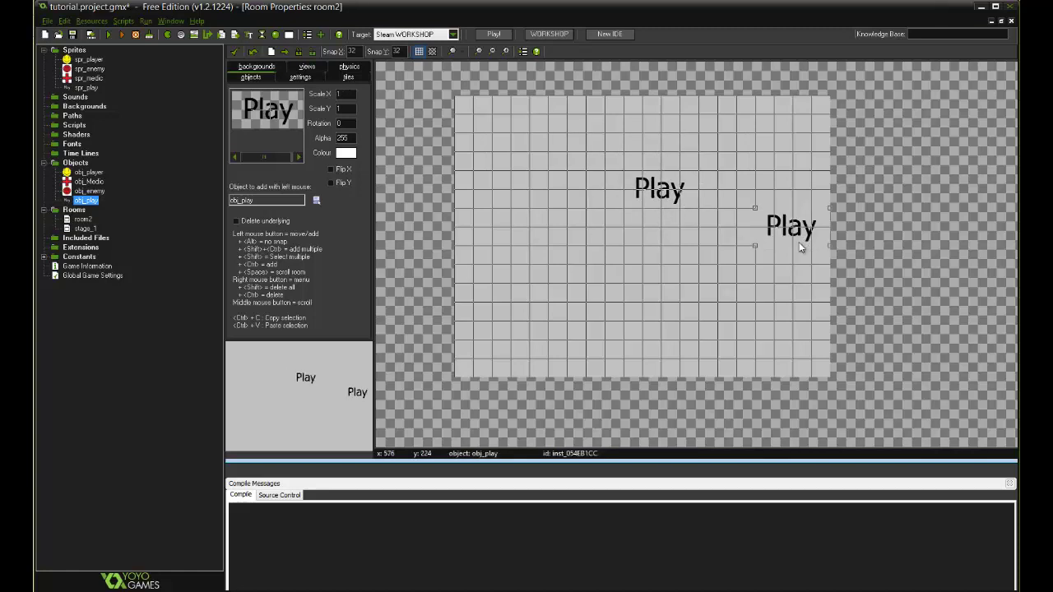
pyautogui.rightClick(796, 236)
pyautogui.click(811, 240)
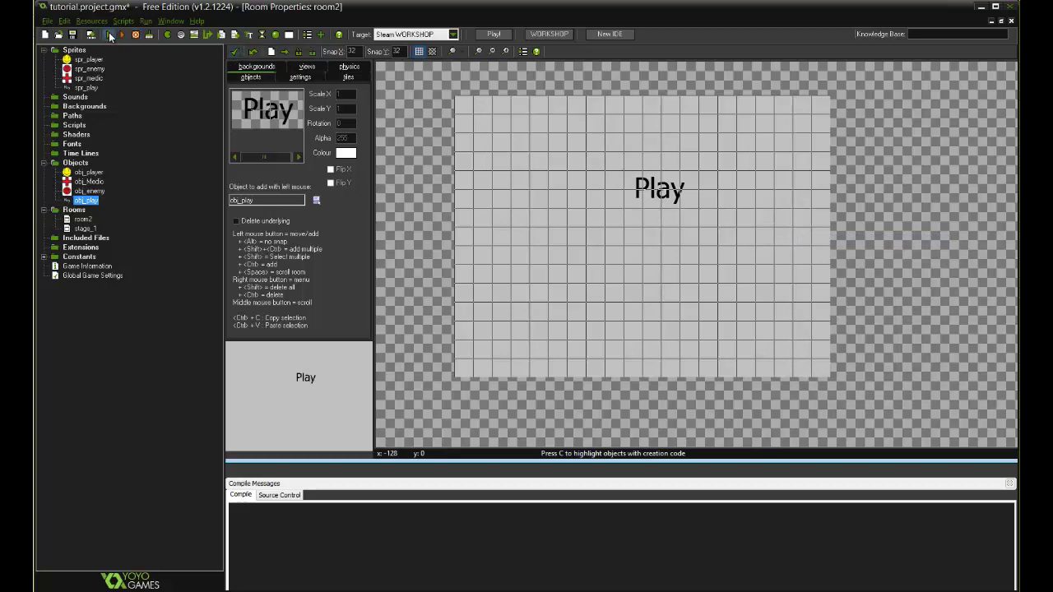
pyautogui.click(109, 35)
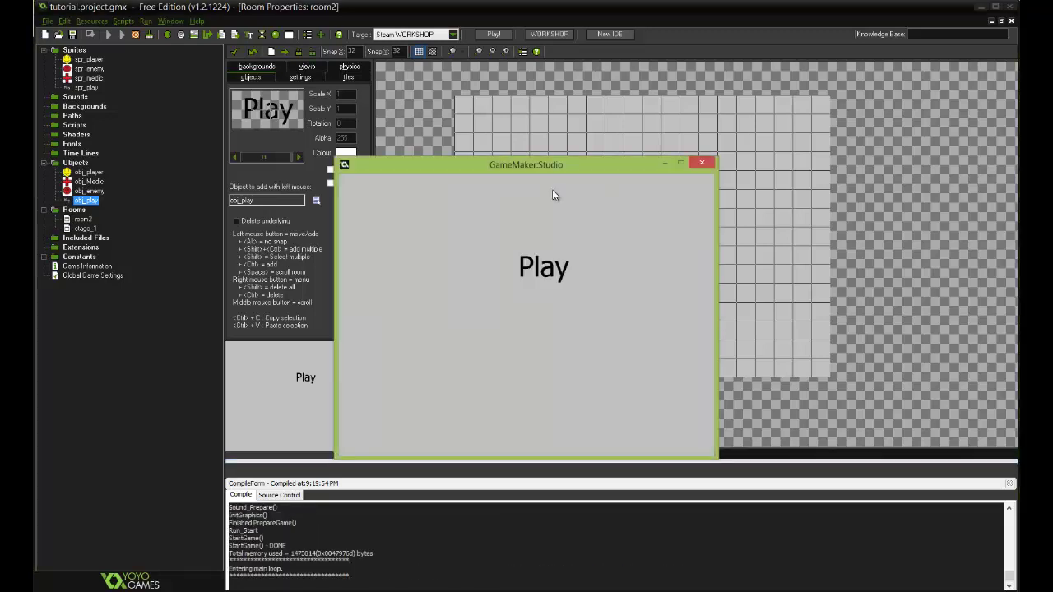
pyautogui.click(701, 163)
# Place an obj_player instance in room2 to the left of the Play text.
pyautogui.click(266, 107)
pyautogui.click(273, 113)
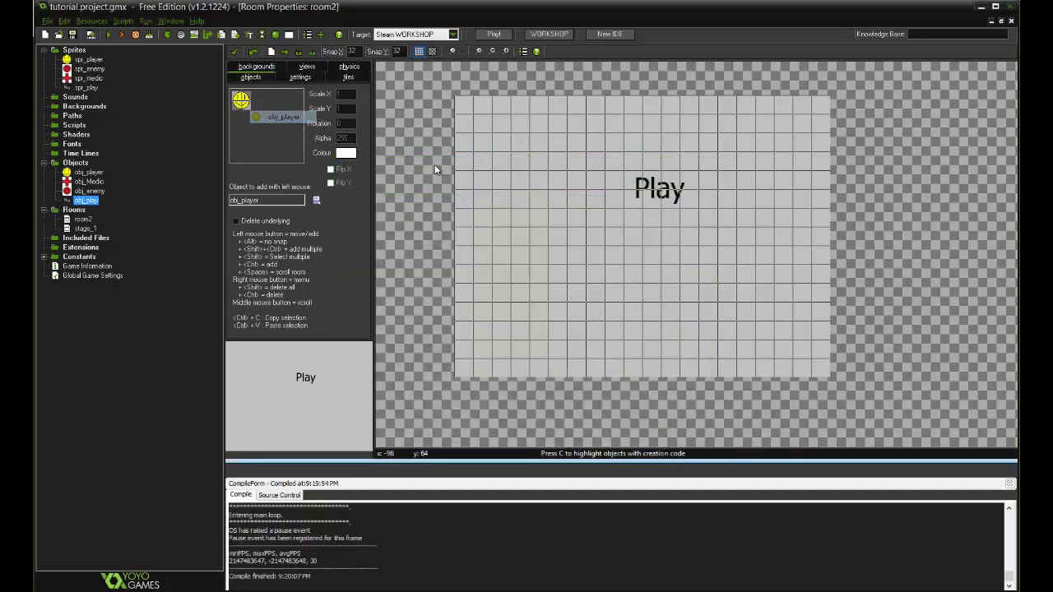
pyautogui.click(529, 189)
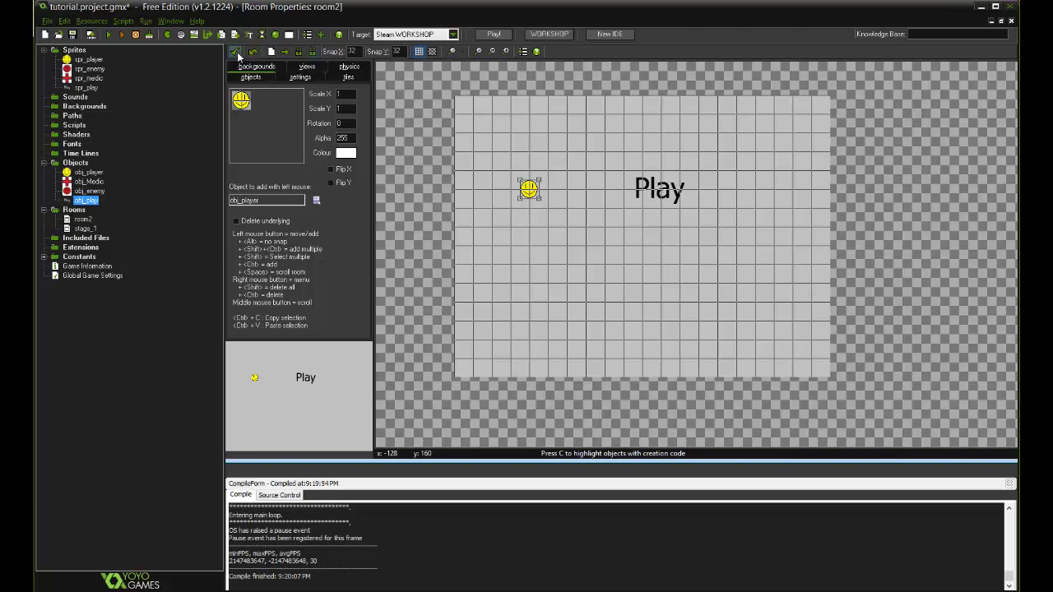
# Run the game, steer the player around to test the Play collision, and close the game window.
pyautogui.click(110, 36)
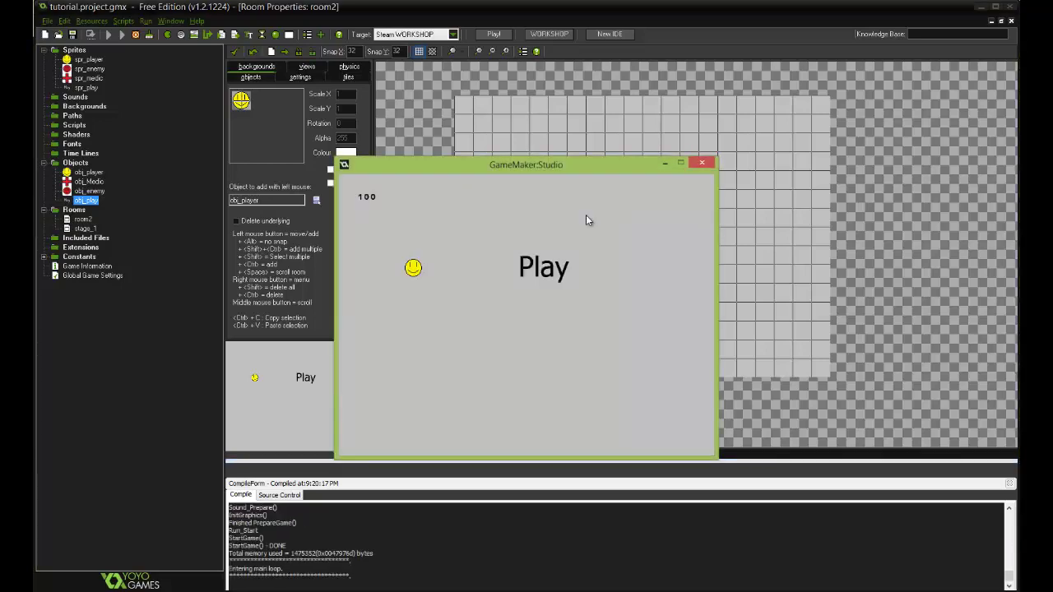
pyautogui.press('Up')
pyautogui.press('Left')
pyautogui.press('Down')
pyautogui.press('Right')
pyautogui.press('Up')
pyautogui.press('Left')
pyautogui.press('Up')
pyautogui.press('Up')
pyautogui.press('Left')
pyautogui.press('Right')
pyautogui.press('Down')
pyautogui.press('Right')
pyautogui.press('Up')
pyautogui.press('Up')
pyautogui.press('Left')
pyautogui.press('Down')
pyautogui.press('Right')
pyautogui.press('Down')
pyautogui.press('Right')
pyautogui.click(701, 163)
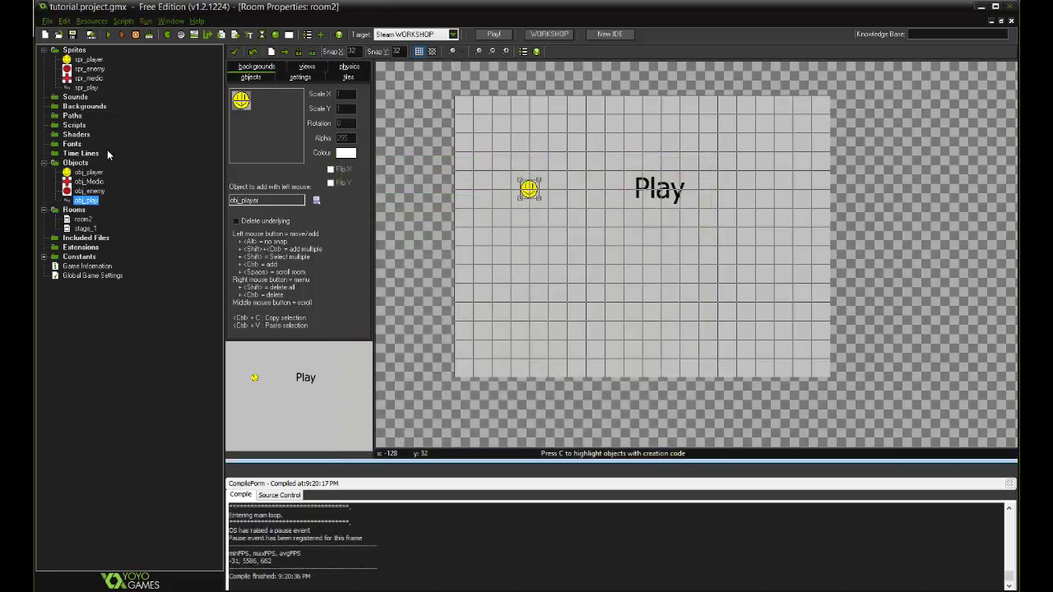
# Look over the properties of the stage_1 room.
pyautogui.doubleClick(86, 229)
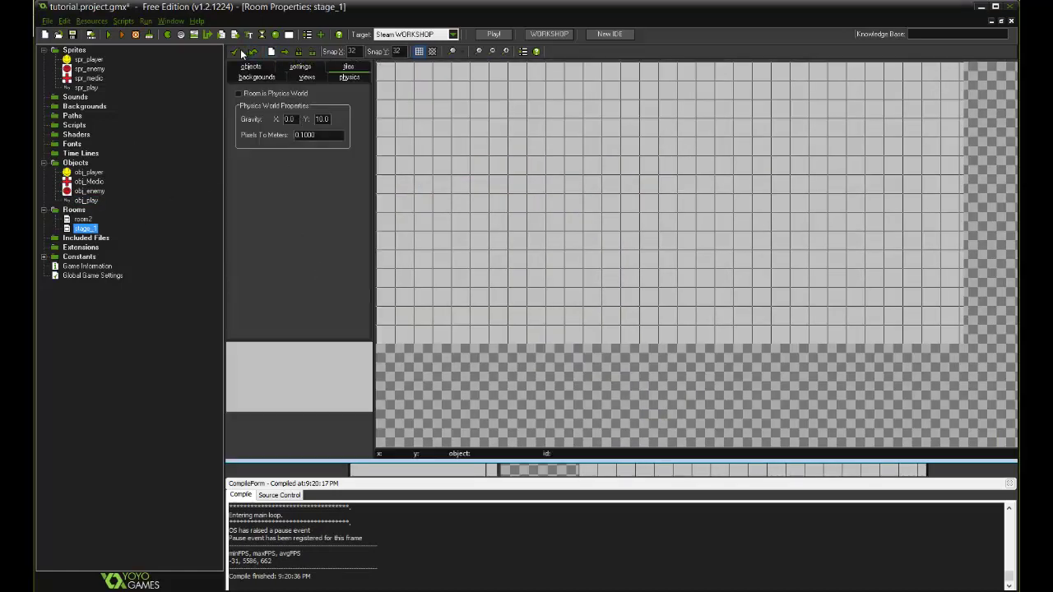
pyautogui.click(239, 50)
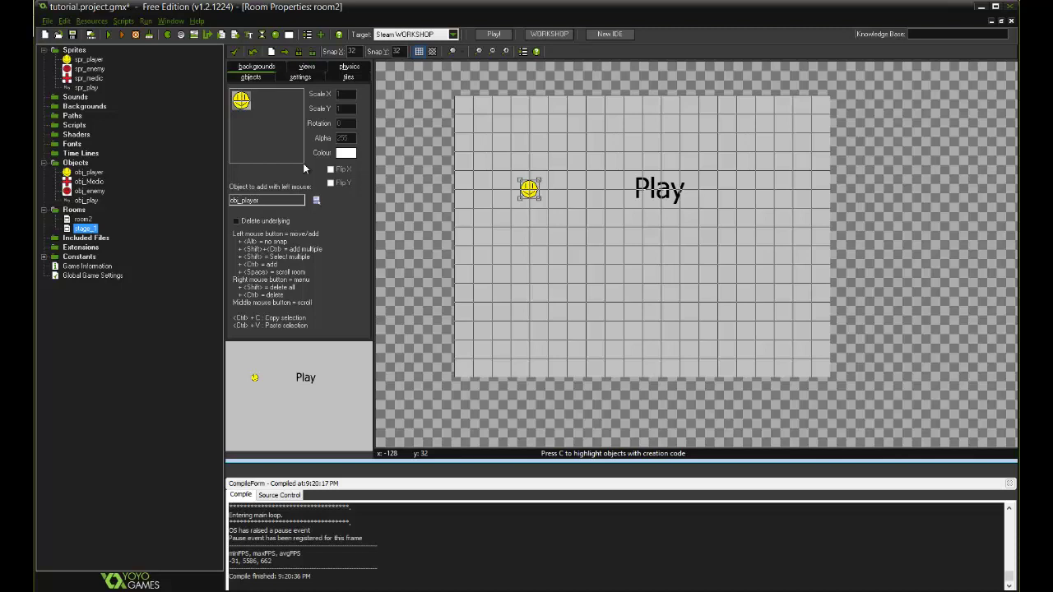
# Delete the obj_player and obj_play instances from room2.
pyautogui.rightClick(531, 189)
pyautogui.click(552, 195)
pyautogui.rightClick(650, 183)
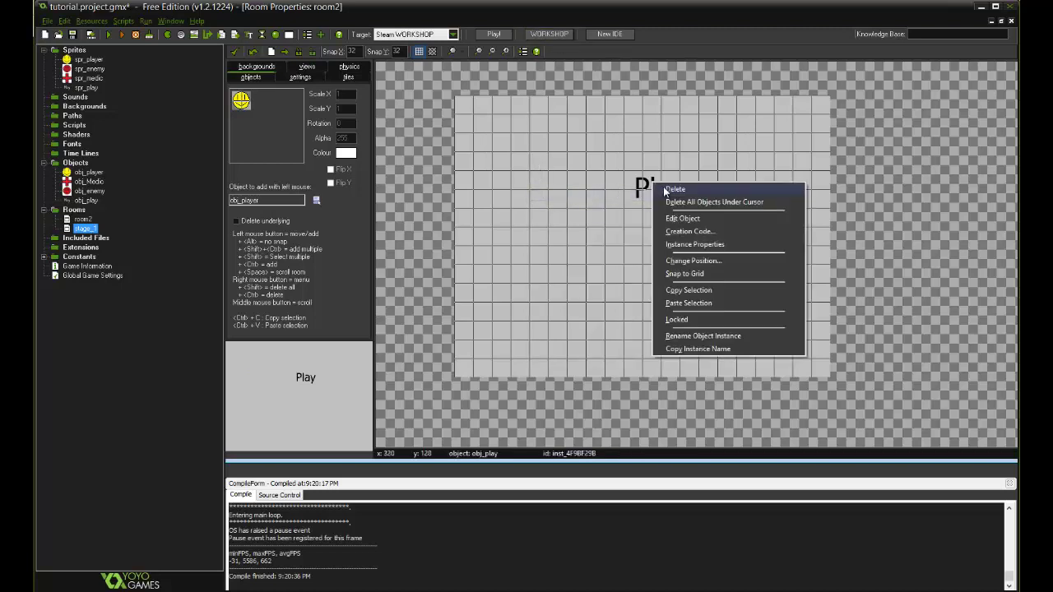
pyautogui.click(665, 189)
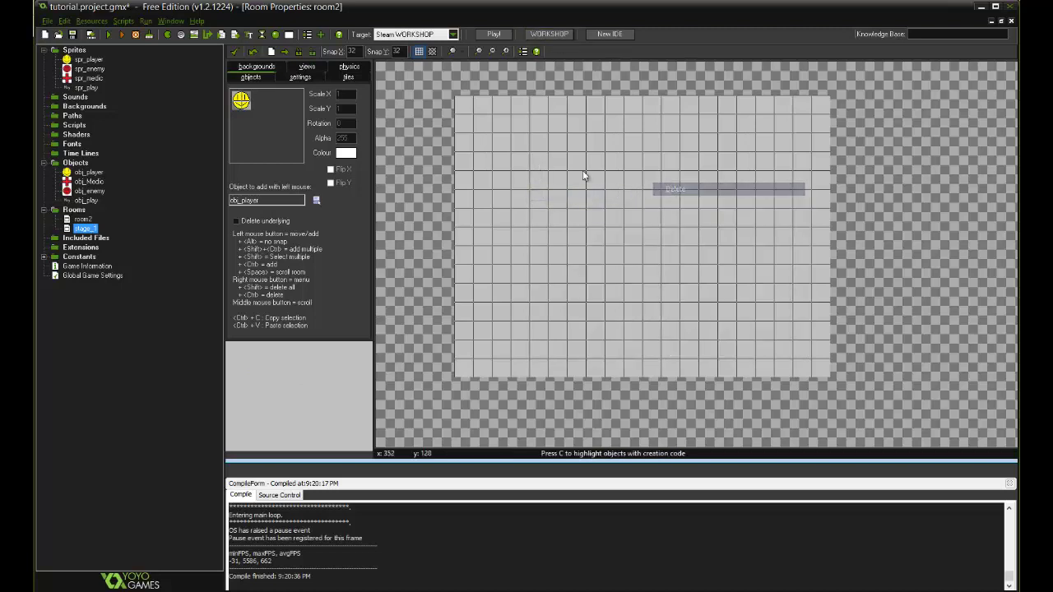
# Stretch the spr_play image to a width of 300 pixels with the aspect ratio kept, and accept the sprite.
pyautogui.doubleClick(87, 87)
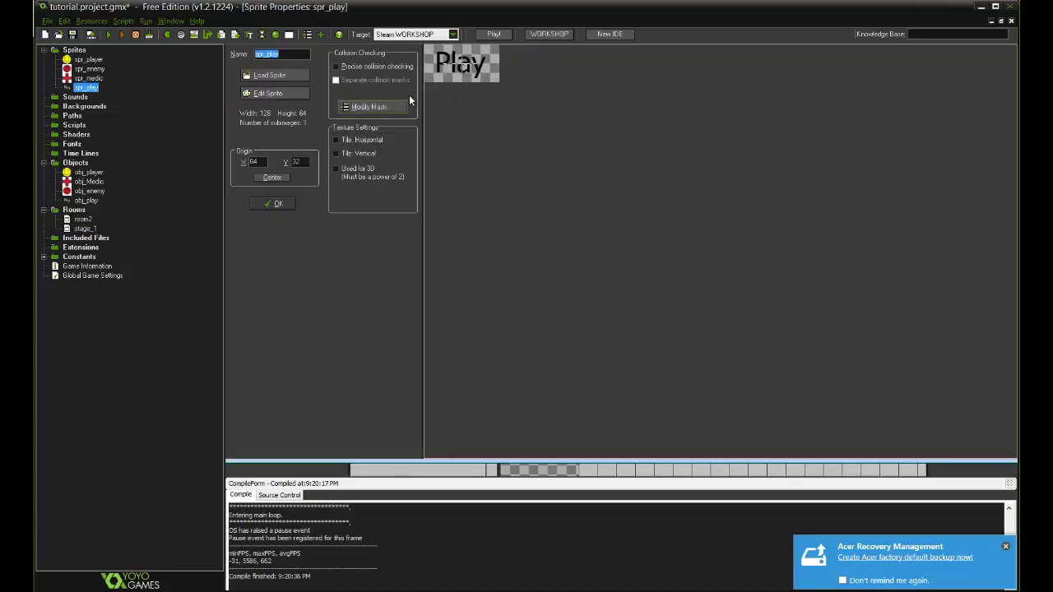
pyautogui.click(268, 93)
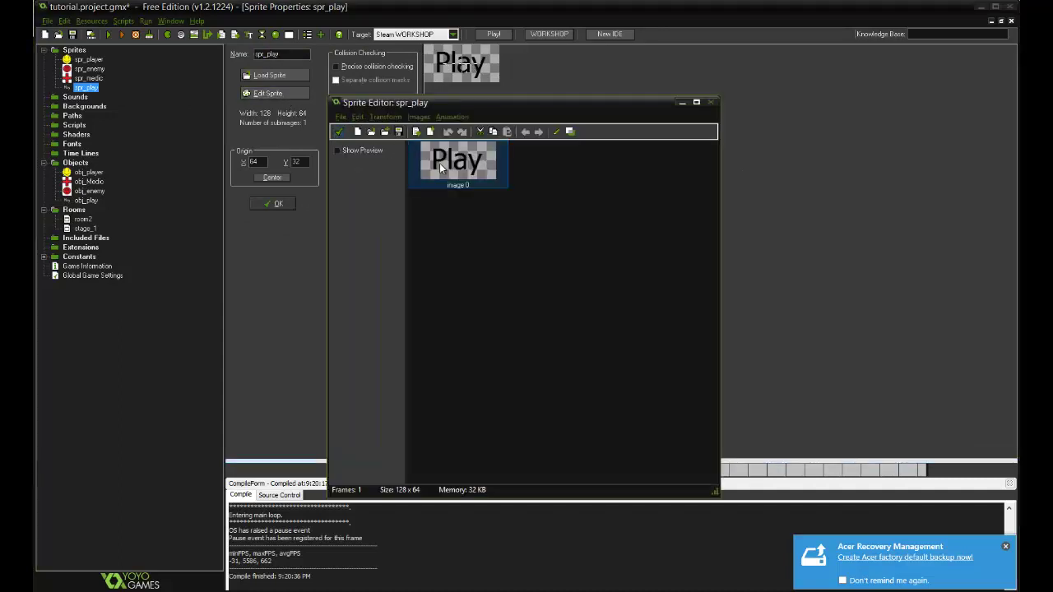
pyautogui.click(385, 116)
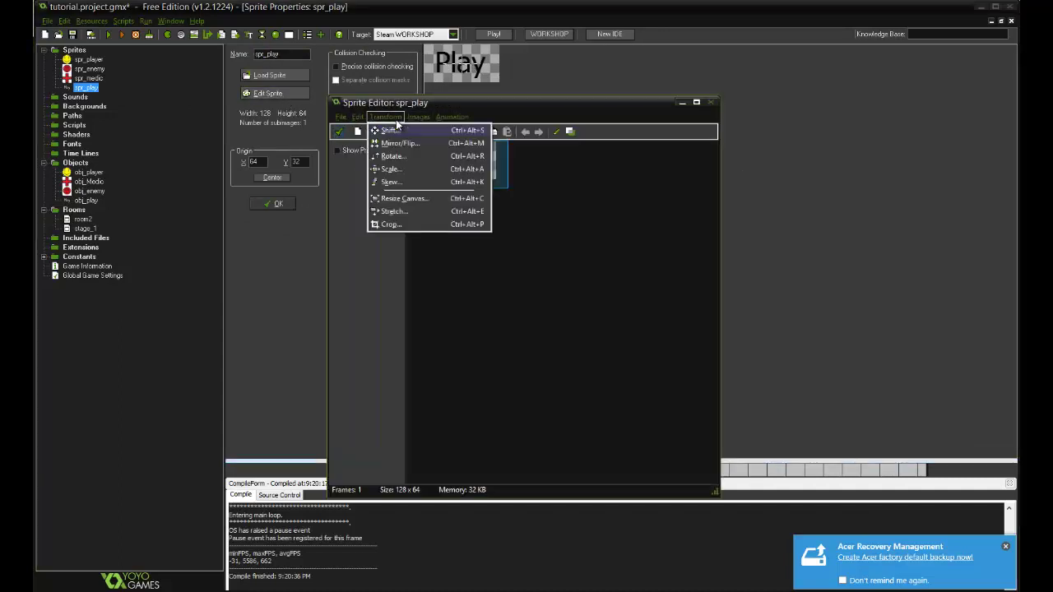
pyautogui.click(393, 212)
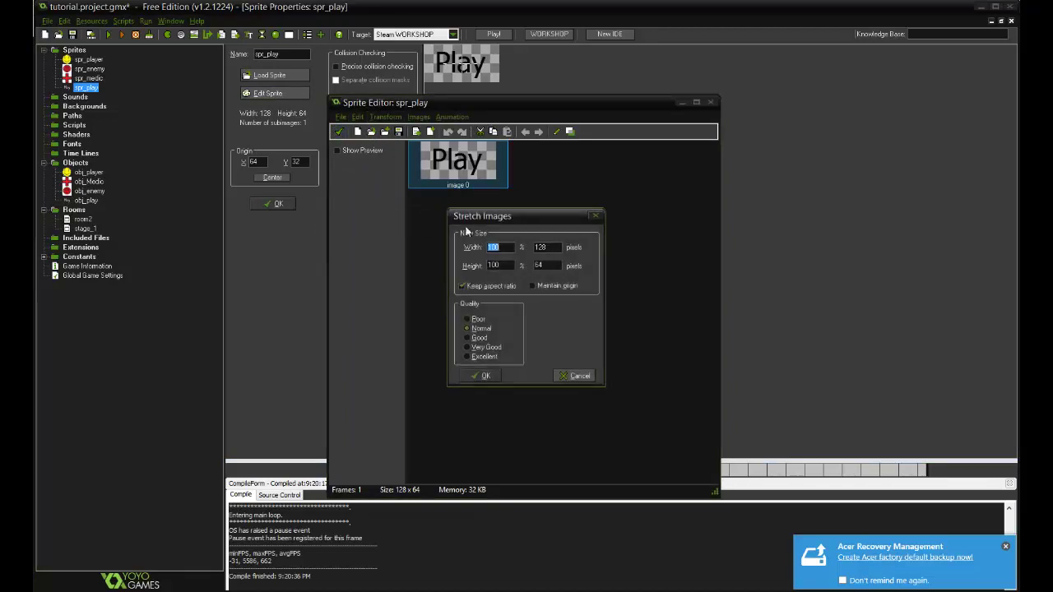
pyautogui.click(558, 247)
pyautogui.doubleClick(557, 247)
pyautogui.write('300')
pyautogui.click(486, 376)
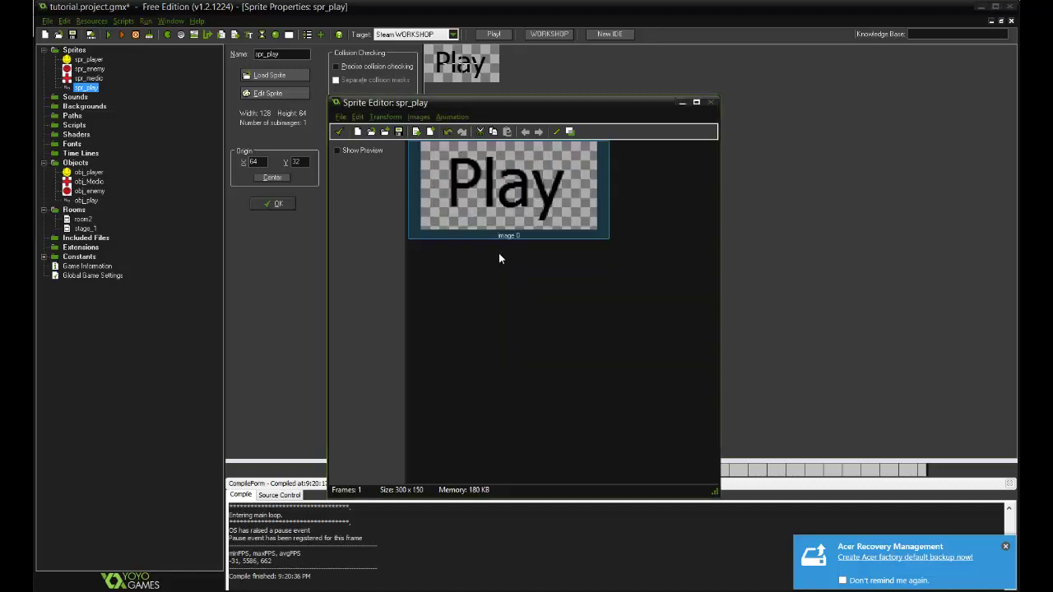
pyautogui.click(338, 131)
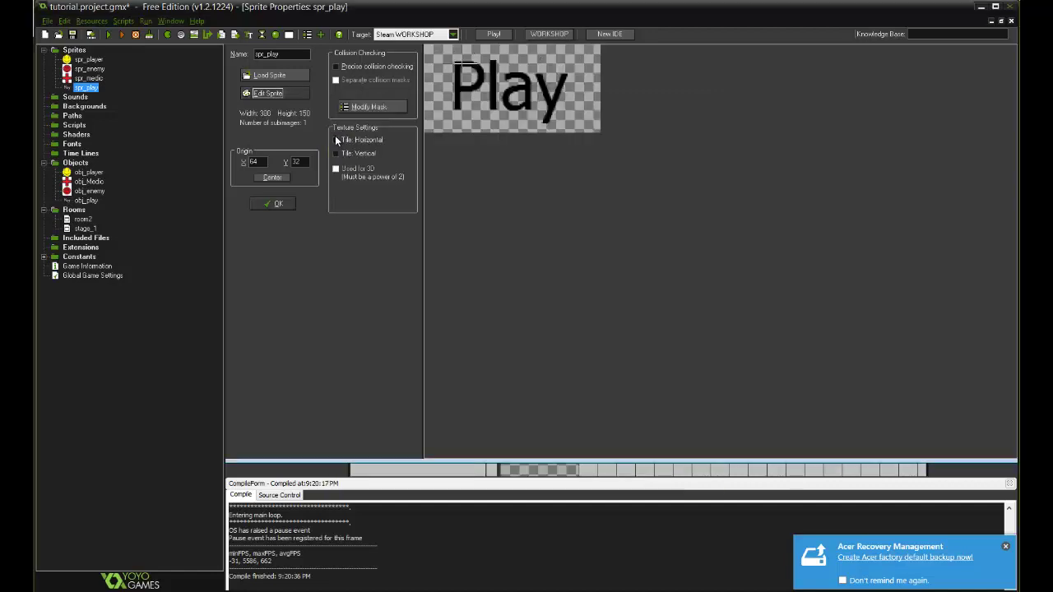
pyautogui.click(276, 203)
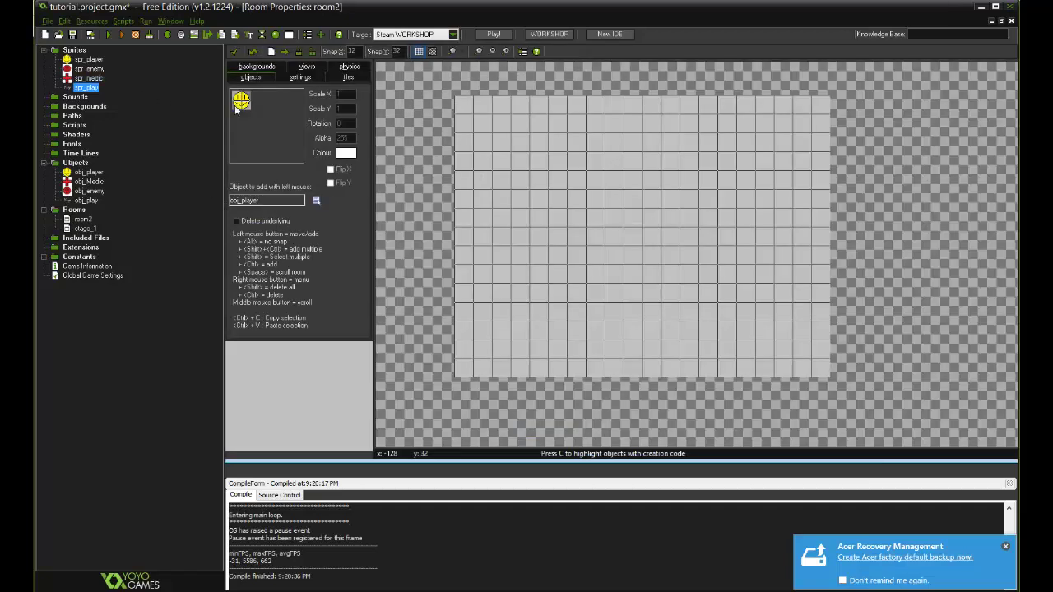
# Place one obj_play instance in the upper middle of room2, removing the stray duplicate below it.
pyautogui.click(236, 109)
pyautogui.click(255, 149)
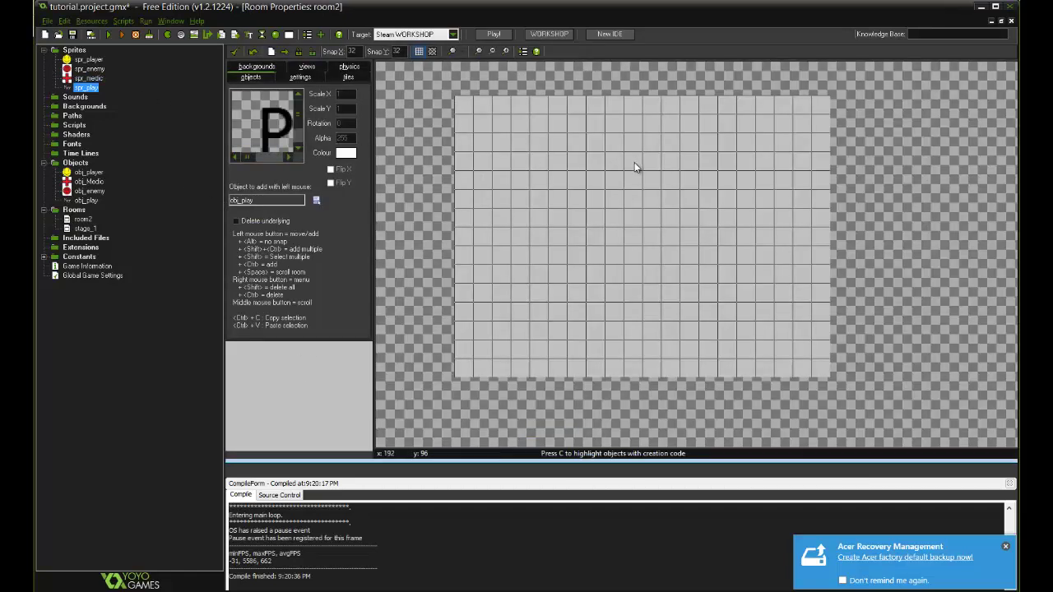
pyautogui.moveTo(636, 165); pyautogui.dragTo(676, 204)
pyautogui.click(711, 305)
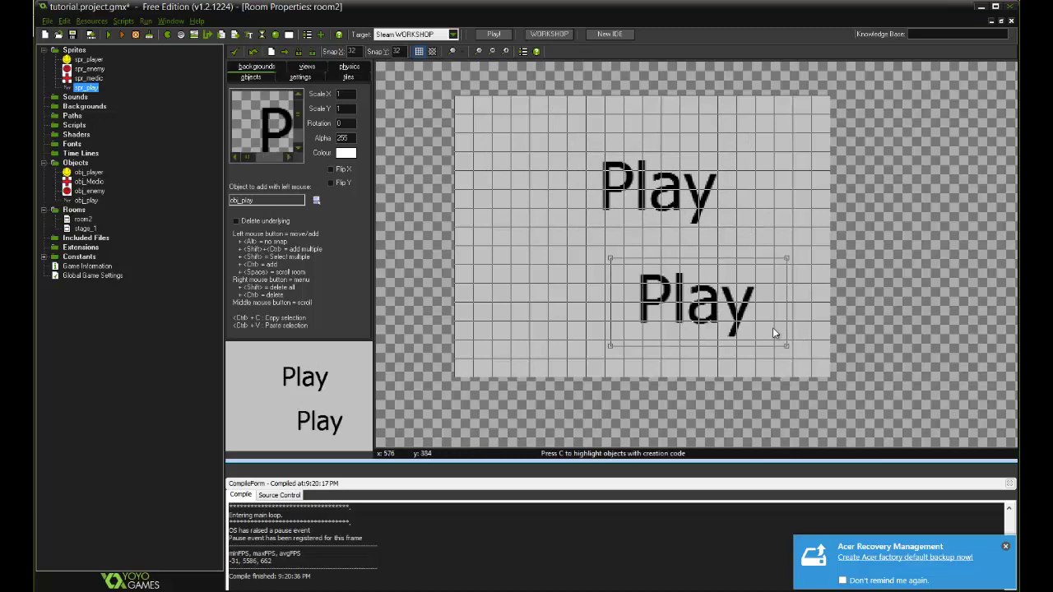
pyautogui.rightClick(766, 324)
pyautogui.click(766, 325)
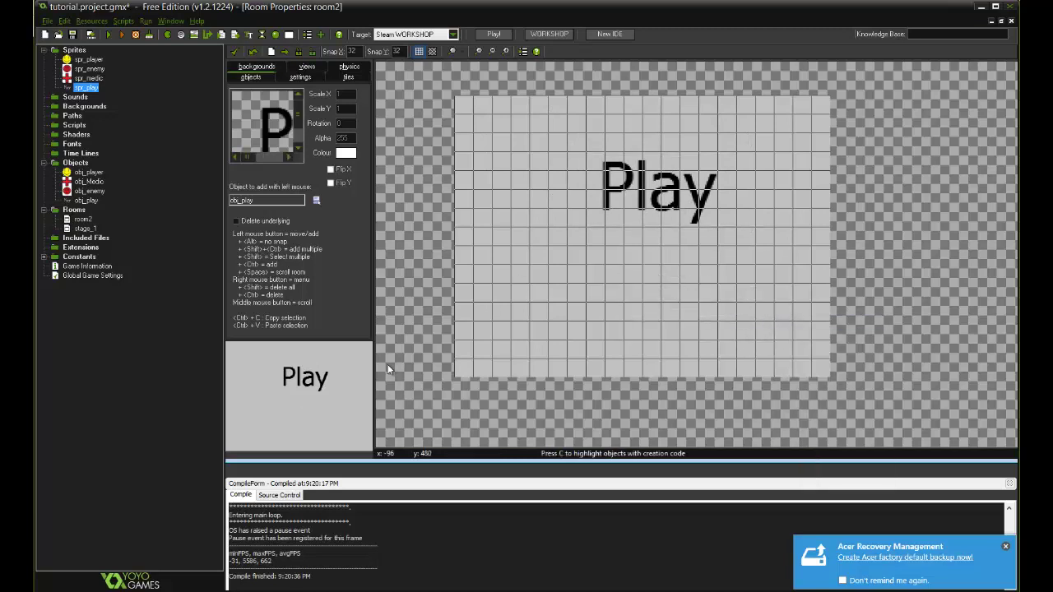
# Create a new sprite with a blank image 300 pixels wide and 150 pixels high.
pyautogui.click(167, 34)
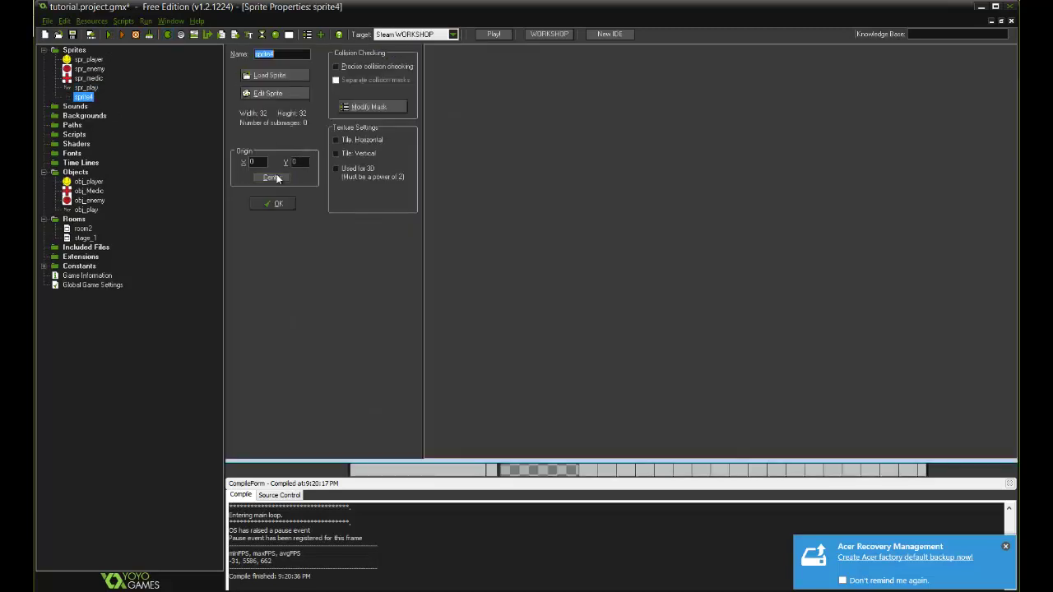
pyautogui.click(272, 92)
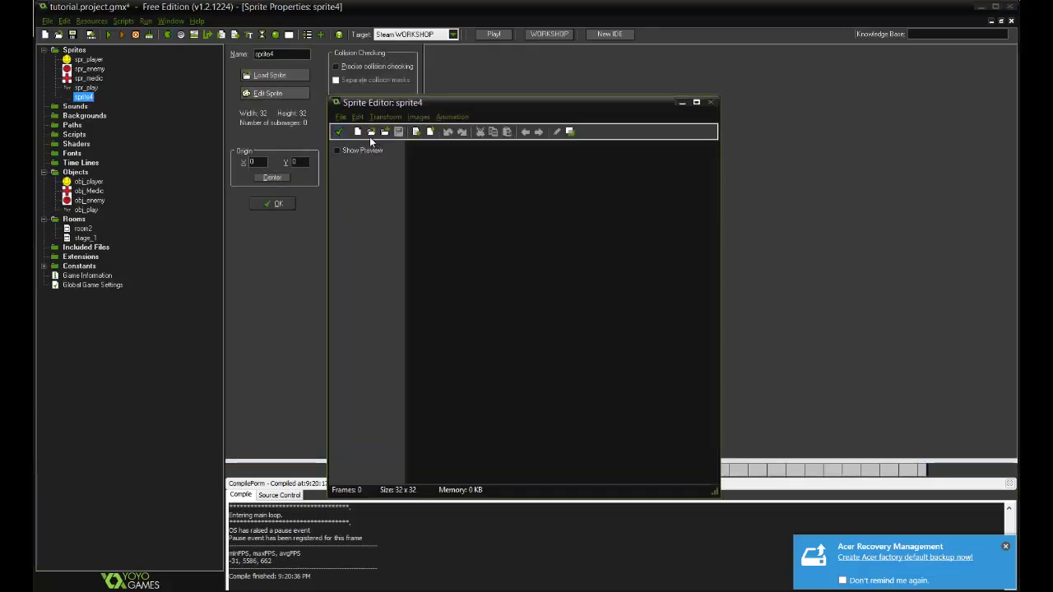
pyautogui.click(358, 132)
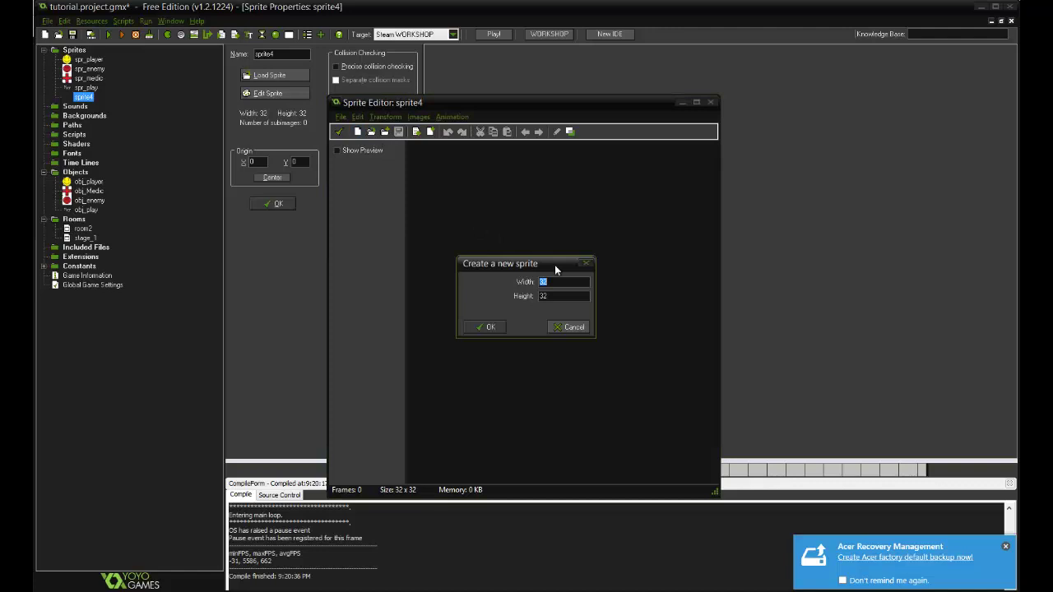
pyautogui.write('300')
pyautogui.press('Tab')
pyautogui.write('150')
pyautogui.click(489, 326)
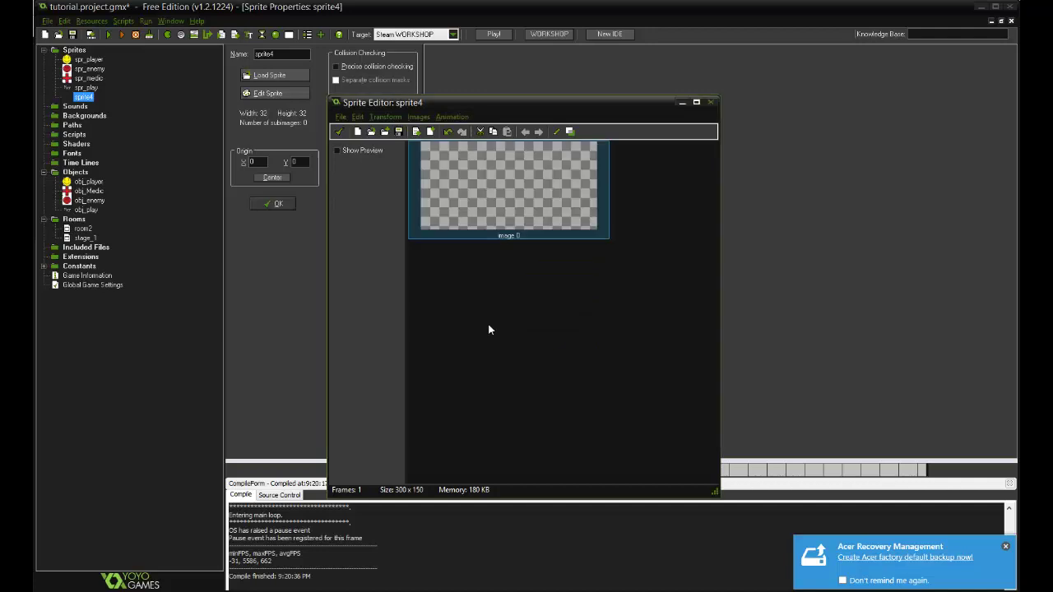
# Open the blank image for editing and set the text font to Tahoma Regular, size 72.
pyautogui.doubleClick(431, 164)
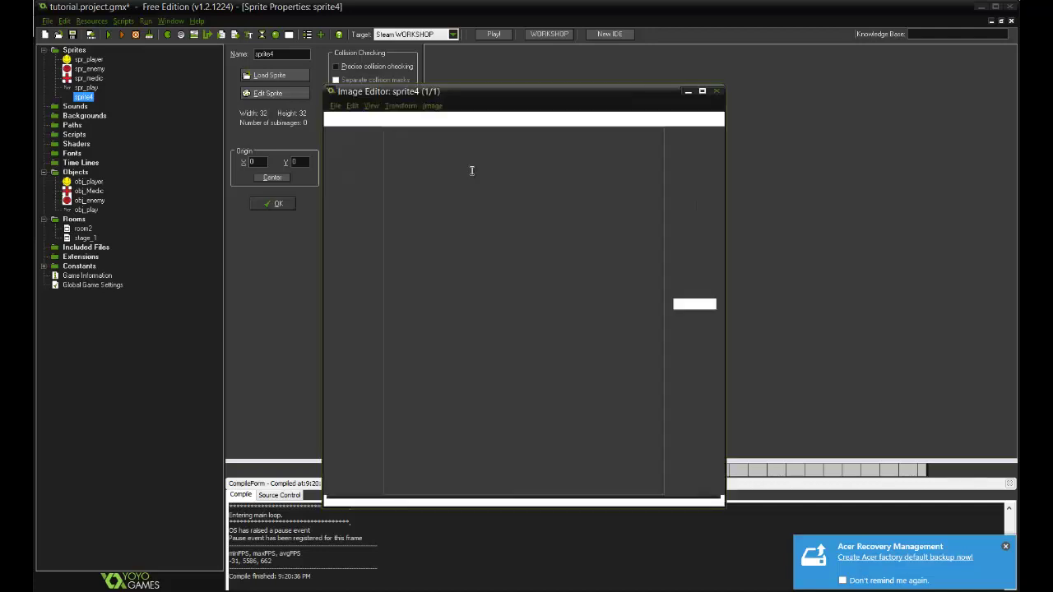
pyautogui.scroll(-2, 576, 272)
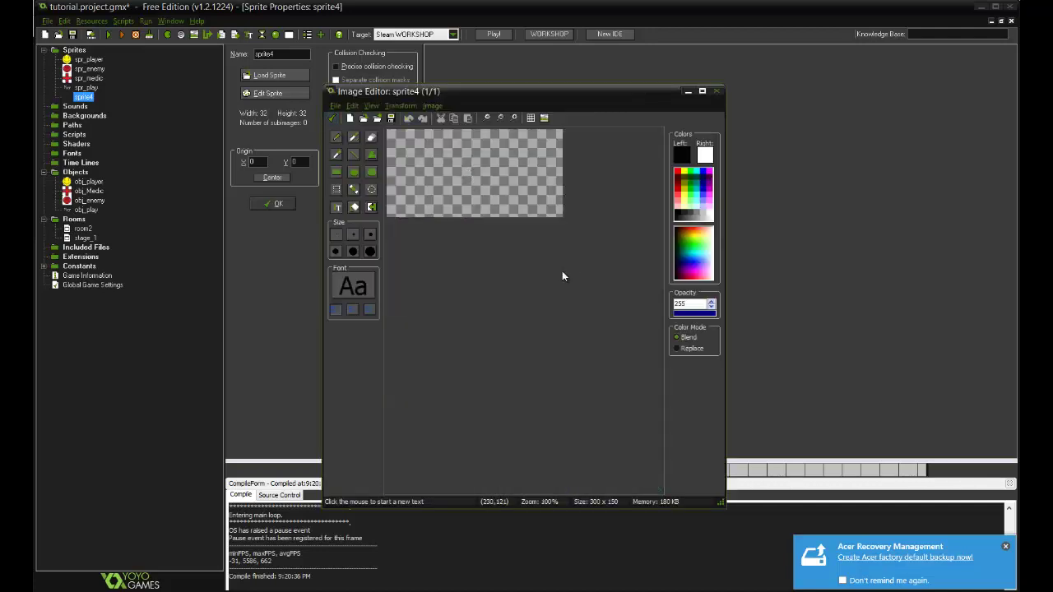
pyautogui.click(352, 285)
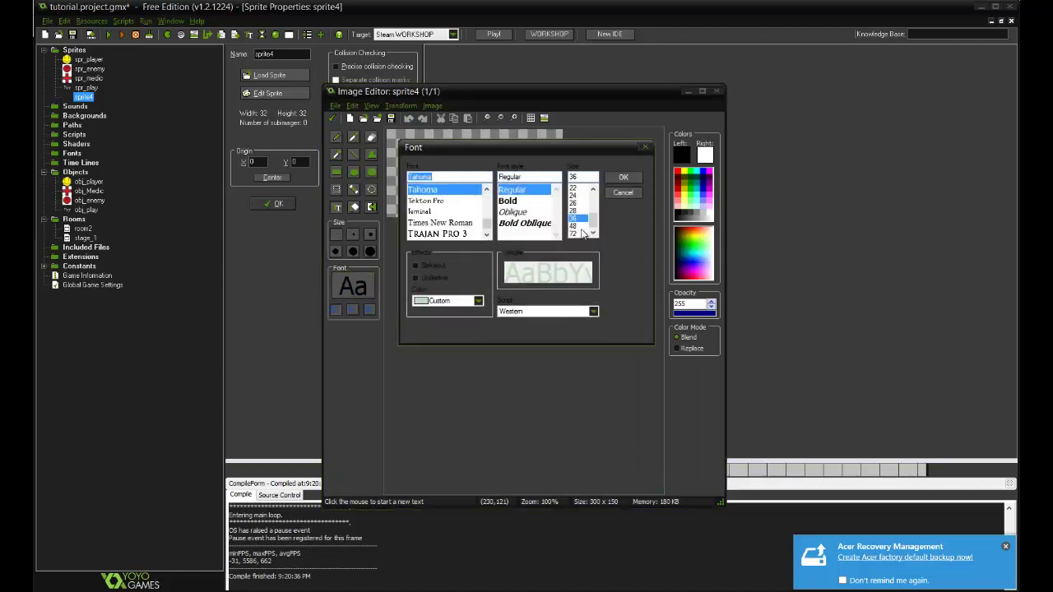
pyautogui.click(573, 233)
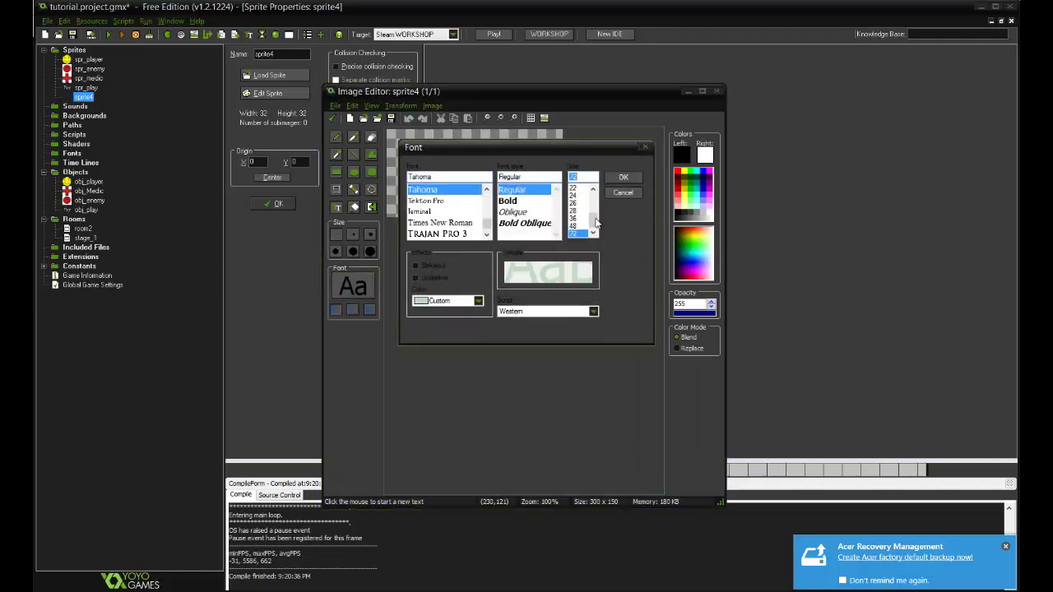
pyautogui.click(623, 177)
# Add the text "Exit" in black near the middle of the image and accept the image edits.
pyautogui.click(461, 199)
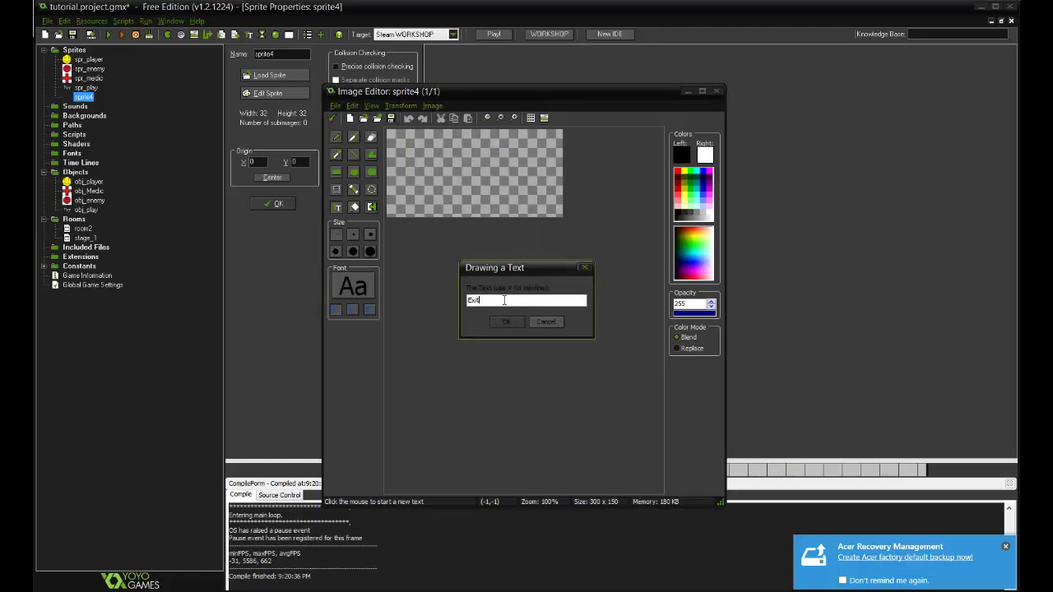
pyautogui.click(507, 322)
pyautogui.moveTo(501, 186); pyautogui.dragTo(471, 168)
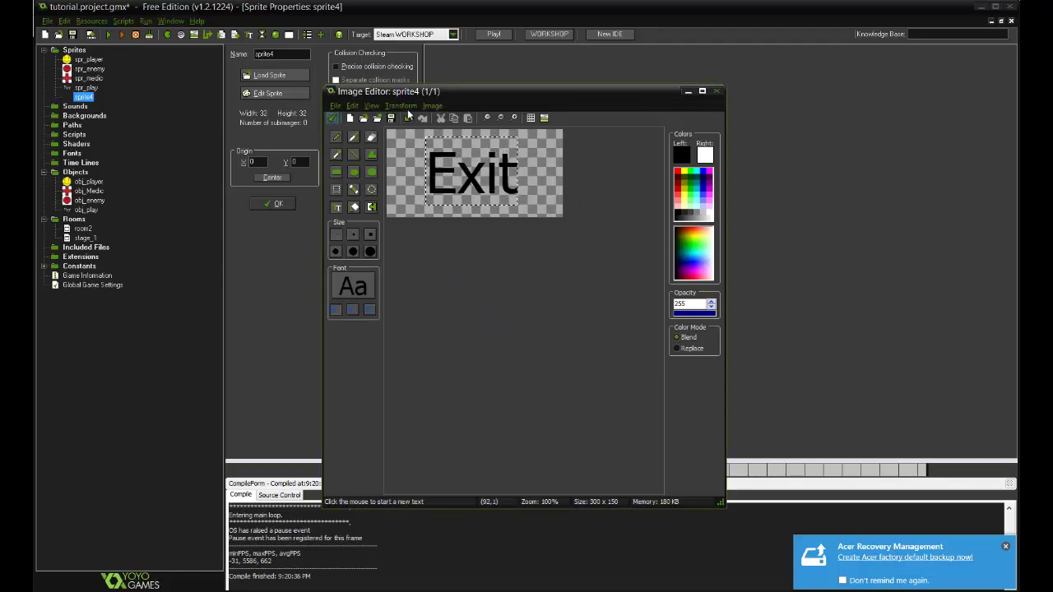
pyautogui.click(333, 118)
pyautogui.click(335, 118)
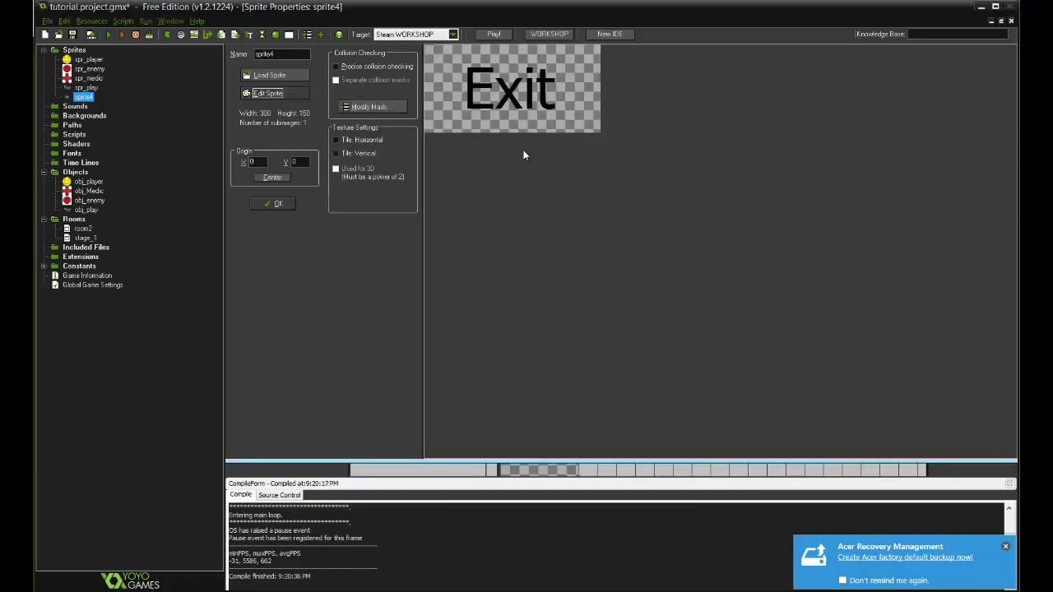
# Center the Exit sprite's origin at X 150, Y 75 and accept the sprite.
pyautogui.click(272, 178)
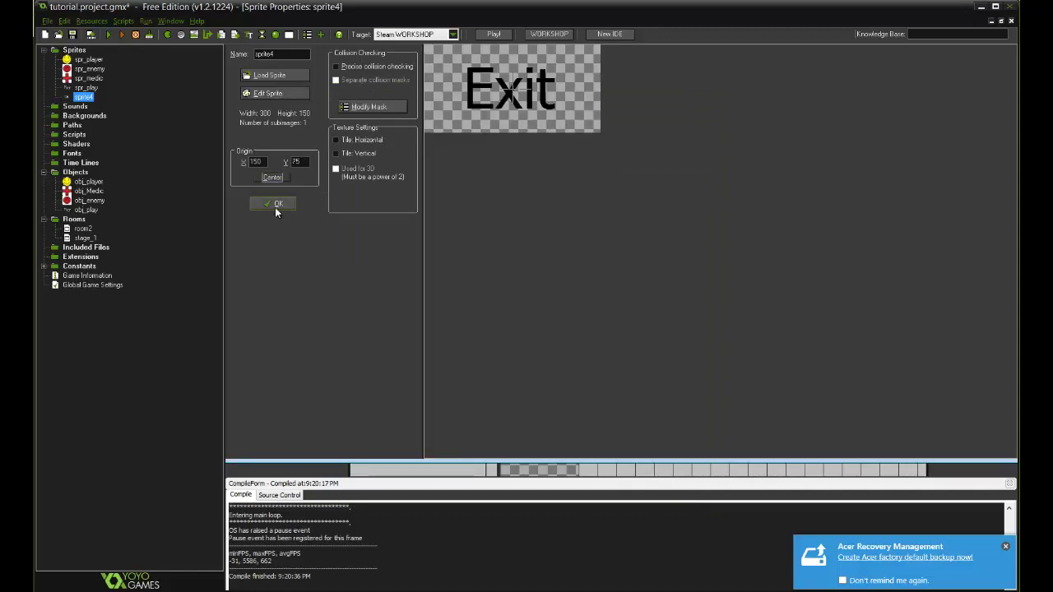
pyautogui.click(276, 204)
# Create a new object named obj_exit and give it a collision event with obj_player.
pyautogui.click(251, 108)
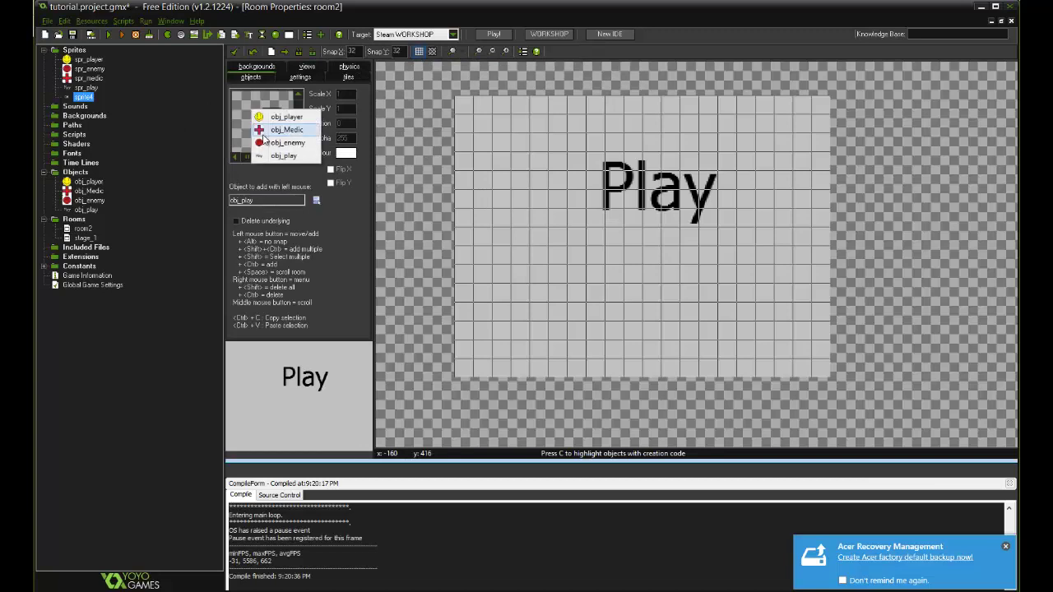
pyautogui.click(275, 35)
pyautogui.click(275, 35)
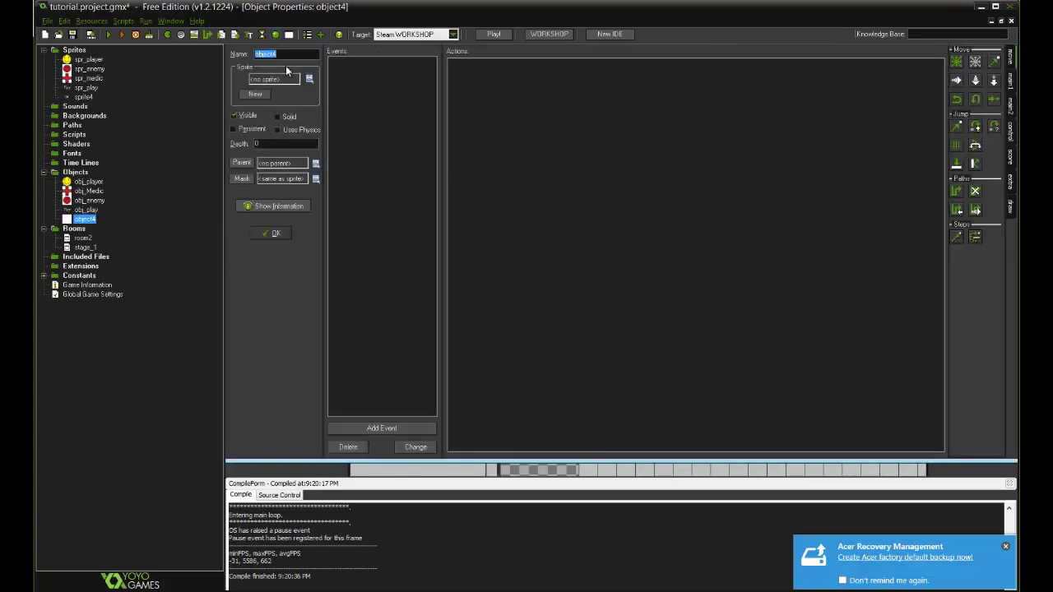
pyautogui.write('obj_exit')
pyautogui.click(399, 428)
pyautogui.click(502, 317)
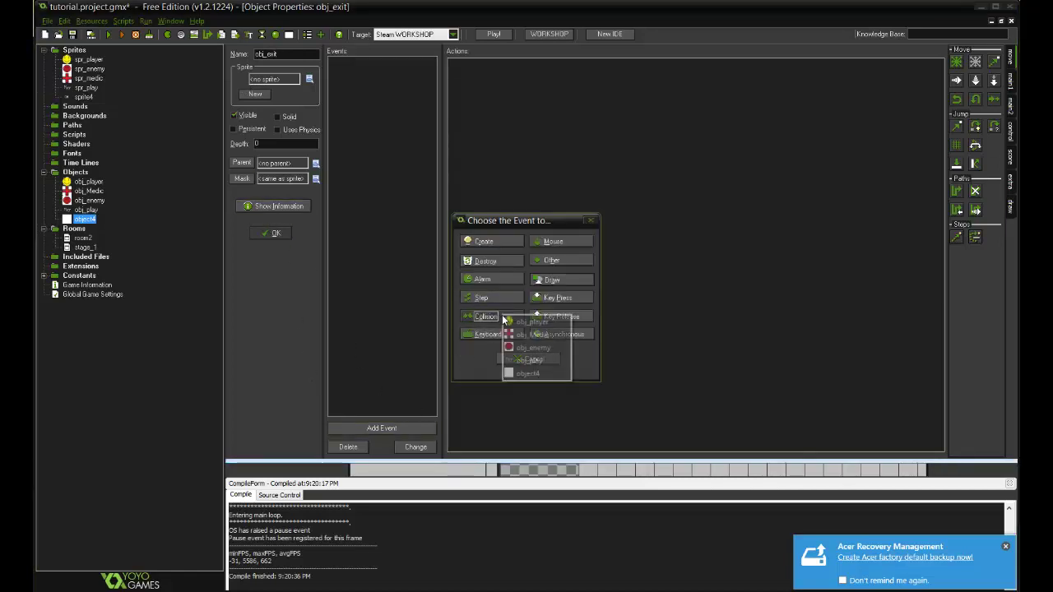
pyautogui.click(531, 321)
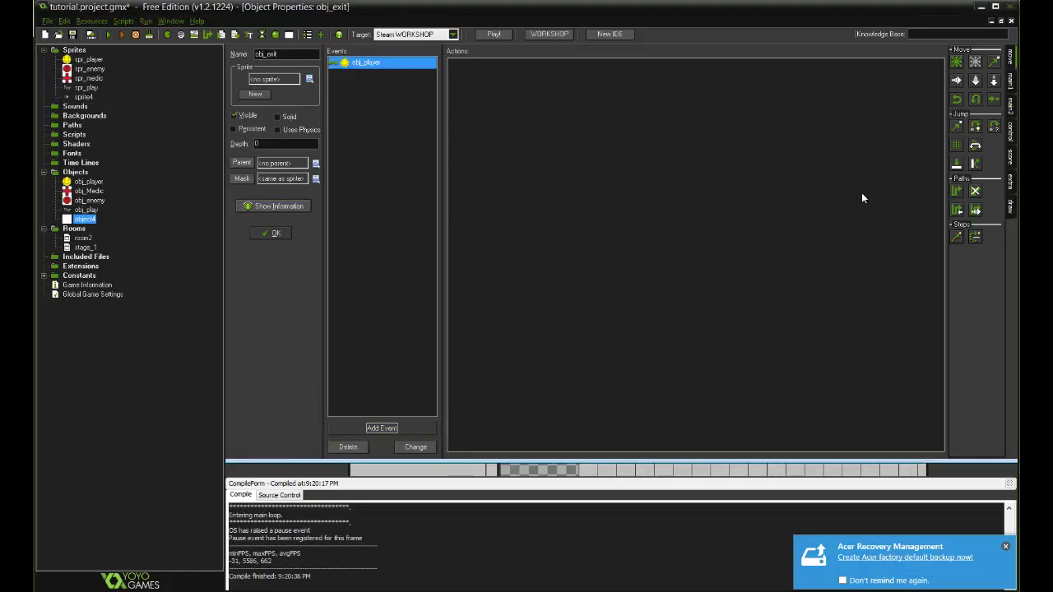
# Add an Execute Code action containing game_end(); to the collision event, then accept the code and the object.
pyautogui.click(1013, 134)
pyautogui.moveTo(958, 173); pyautogui.dragTo(848, 179)
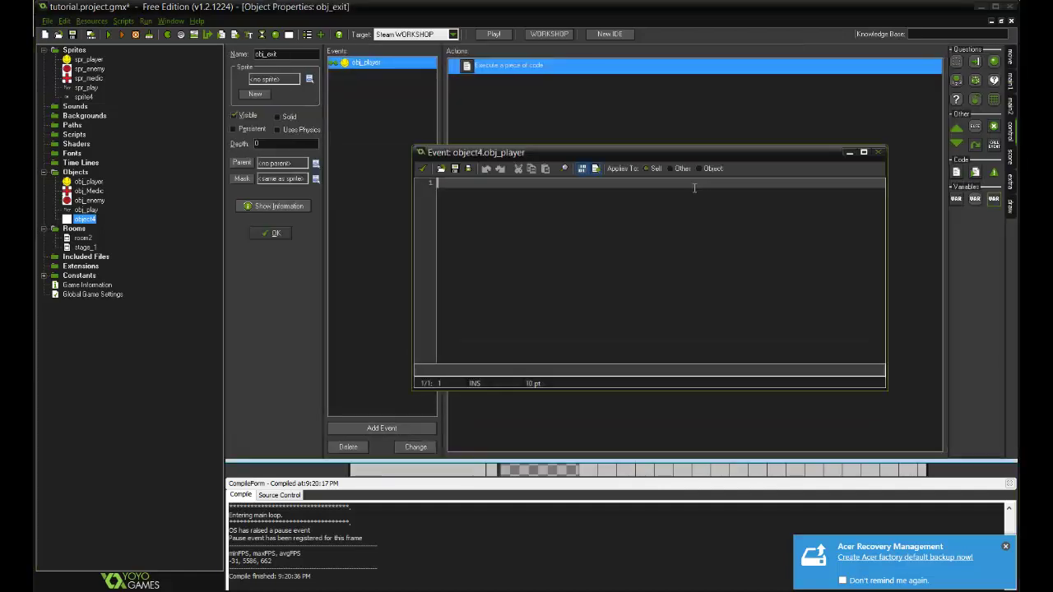
pyautogui.write('game')
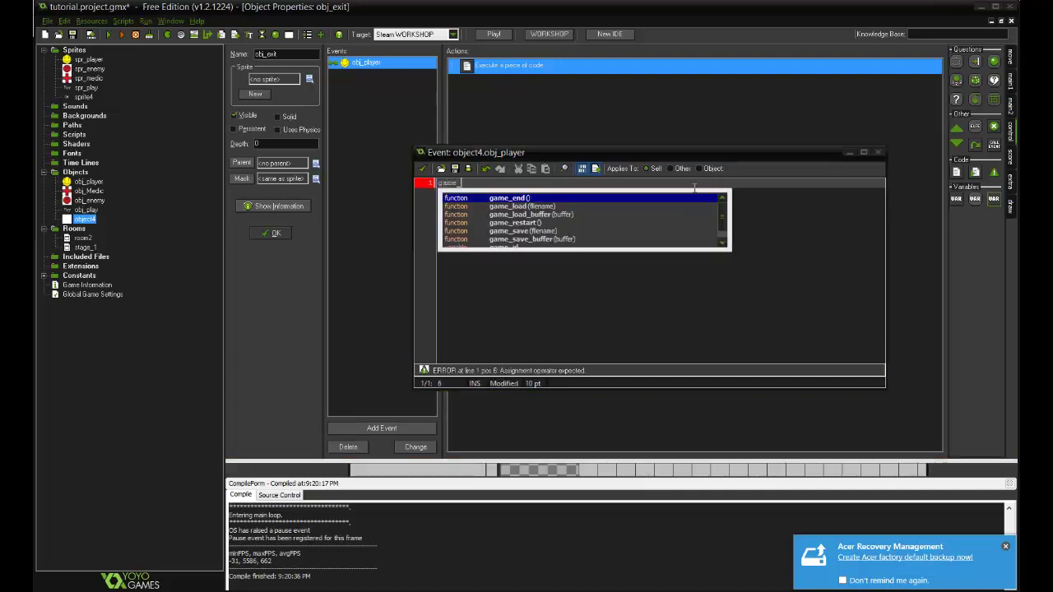
pyautogui.write('_')
pyautogui.press('Return')
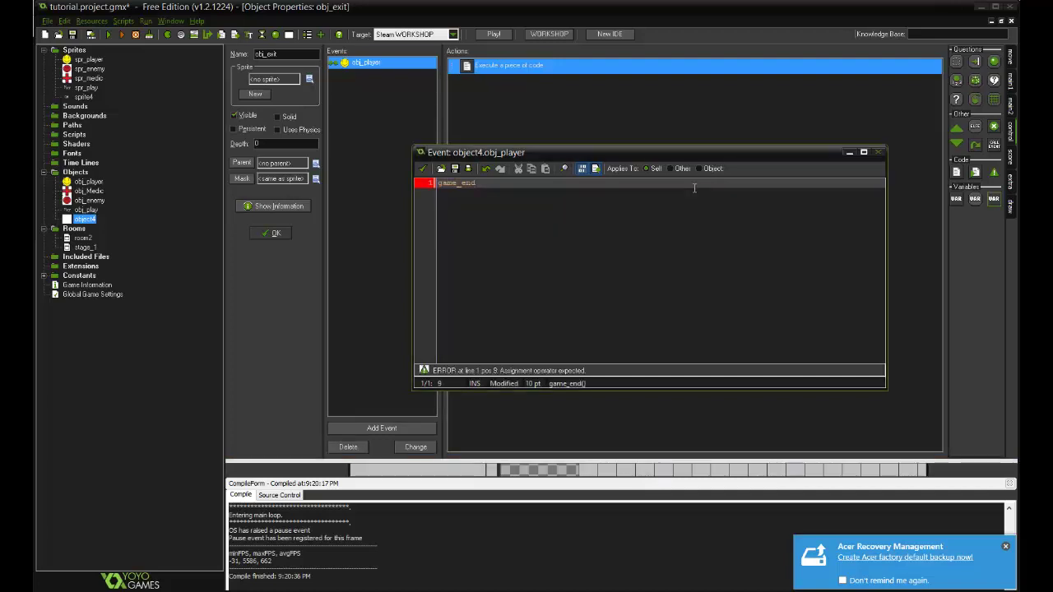
pyautogui.write('();')
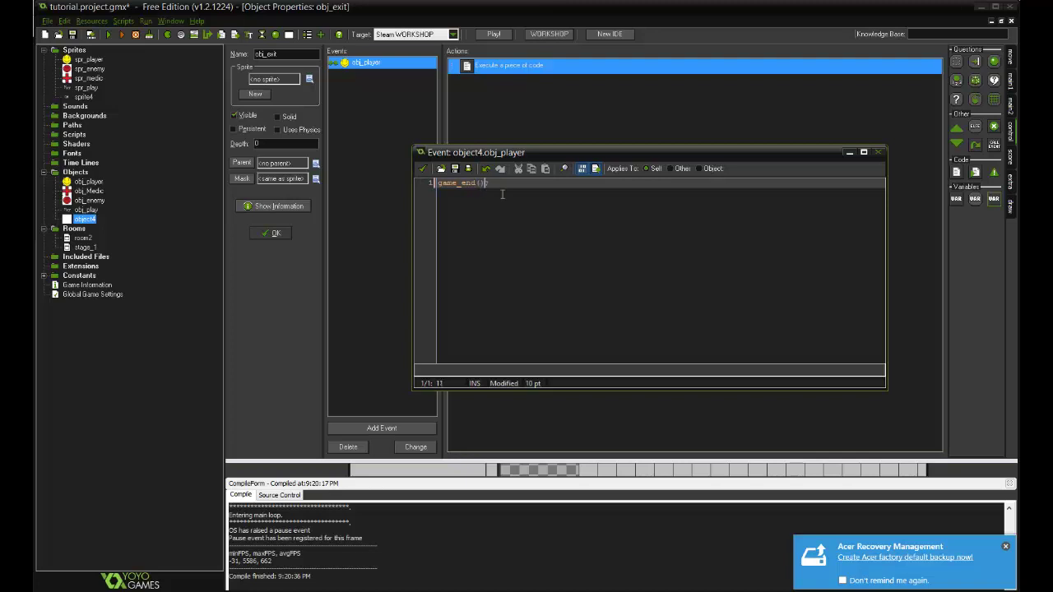
pyautogui.click(422, 168)
pyautogui.click(279, 234)
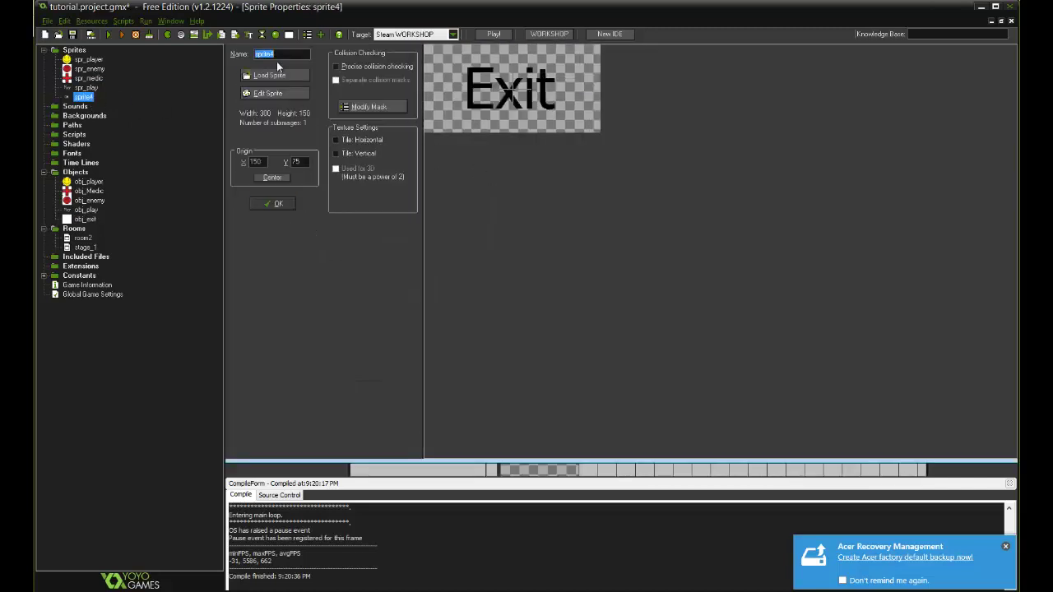
# Rename the Exit sprite as spr_exit and accept it.
pyautogui.write('spr')
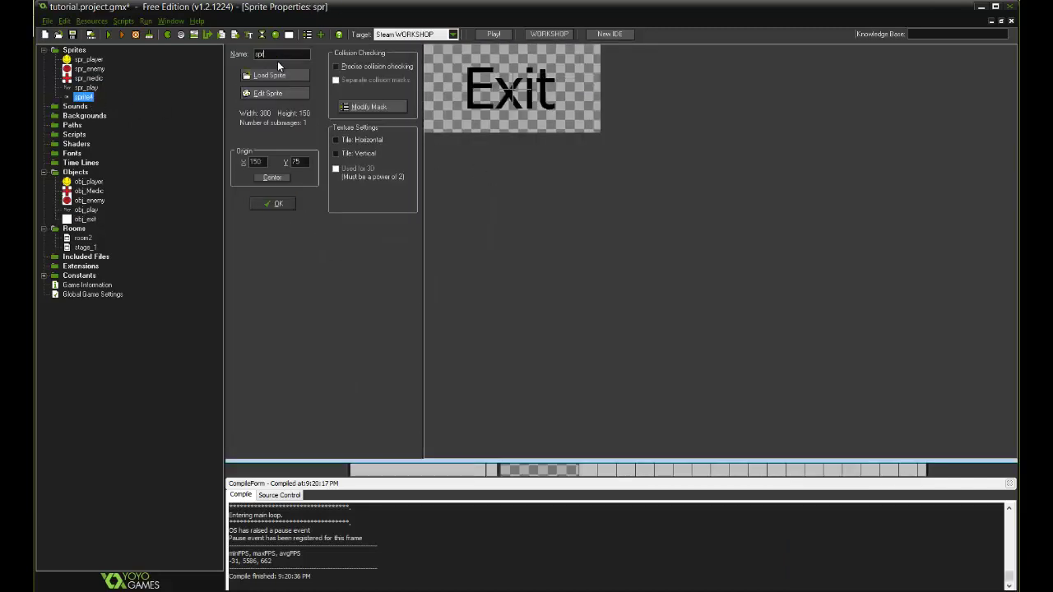
pyautogui.write('_exit')
pyautogui.click(274, 203)
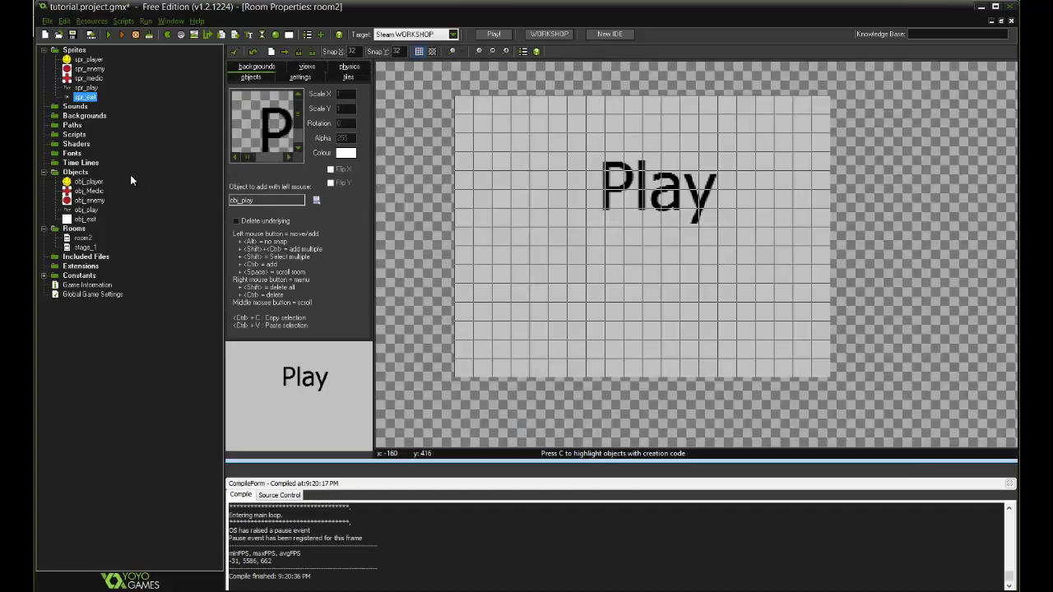
# Assign the spr_exit sprite to obj_exit and accept the object.
pyautogui.doubleClick(85, 219)
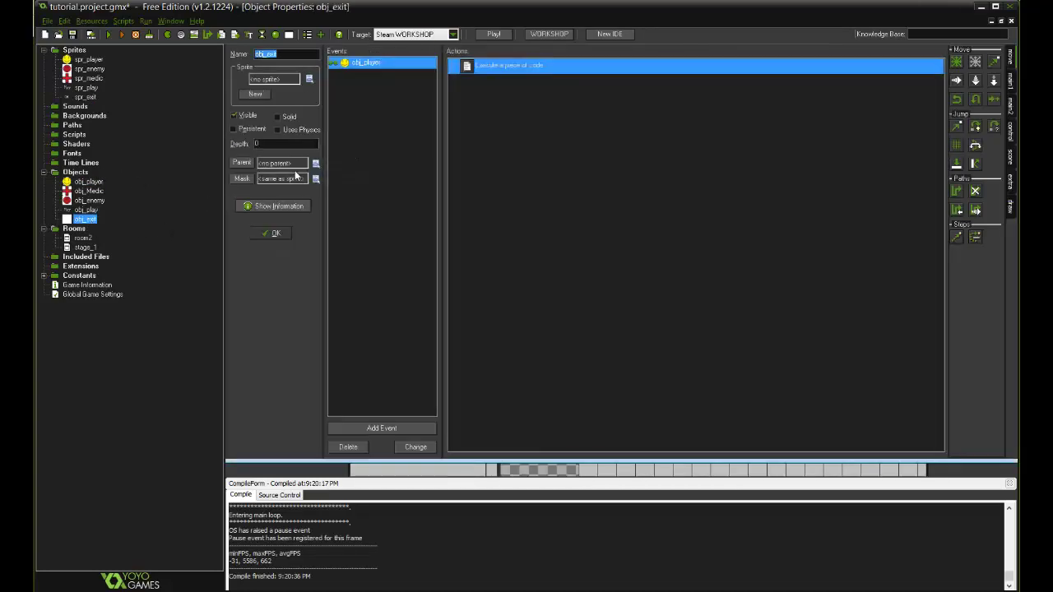
pyautogui.click(282, 78)
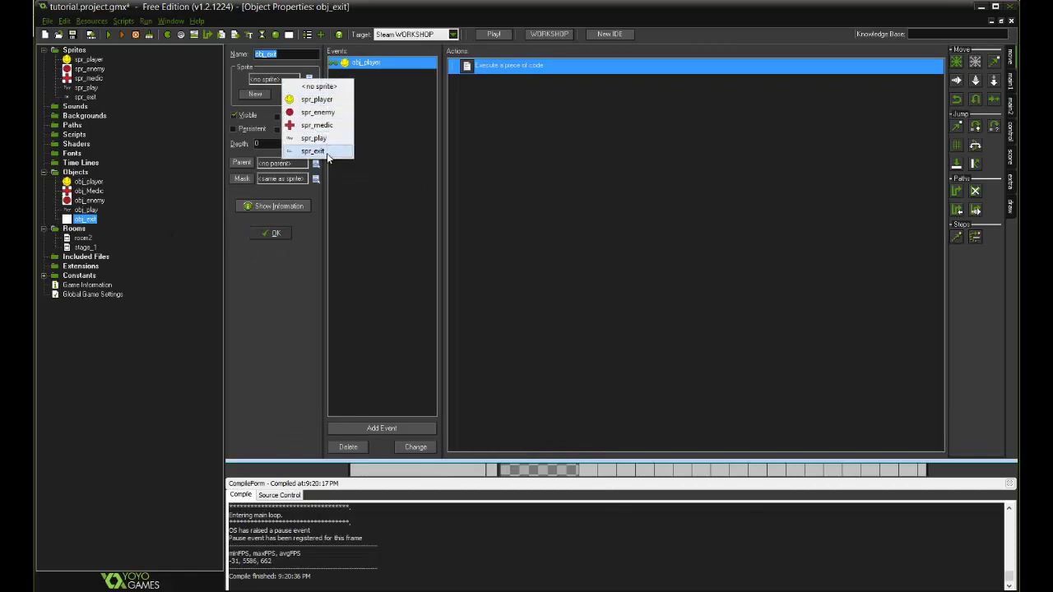
pyautogui.click(313, 151)
pyautogui.click(287, 234)
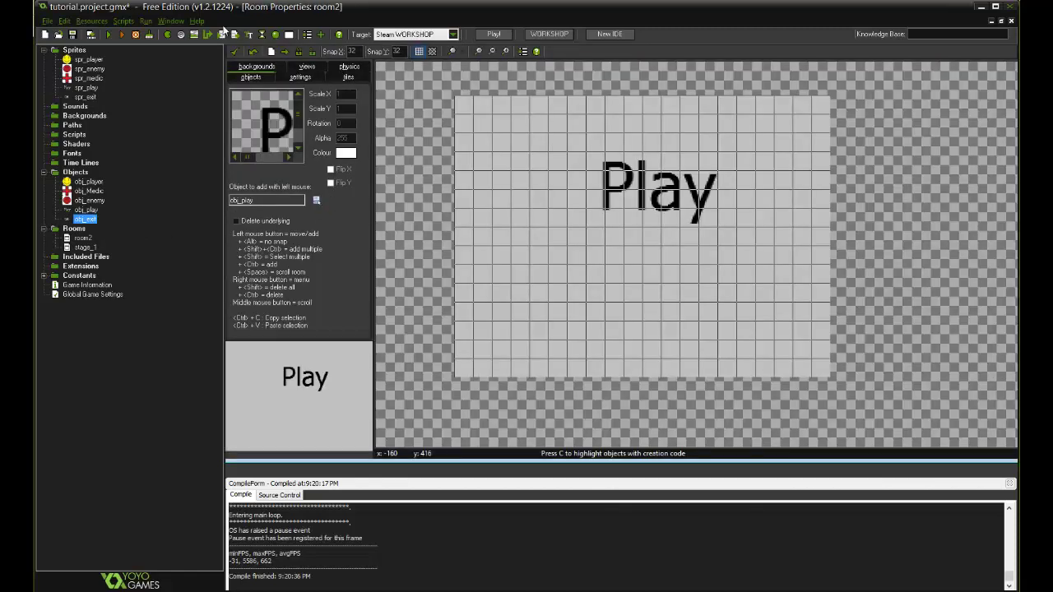
# Place an obj_exit instance in room2 and align it below the Play object.
pyautogui.click(262, 135)
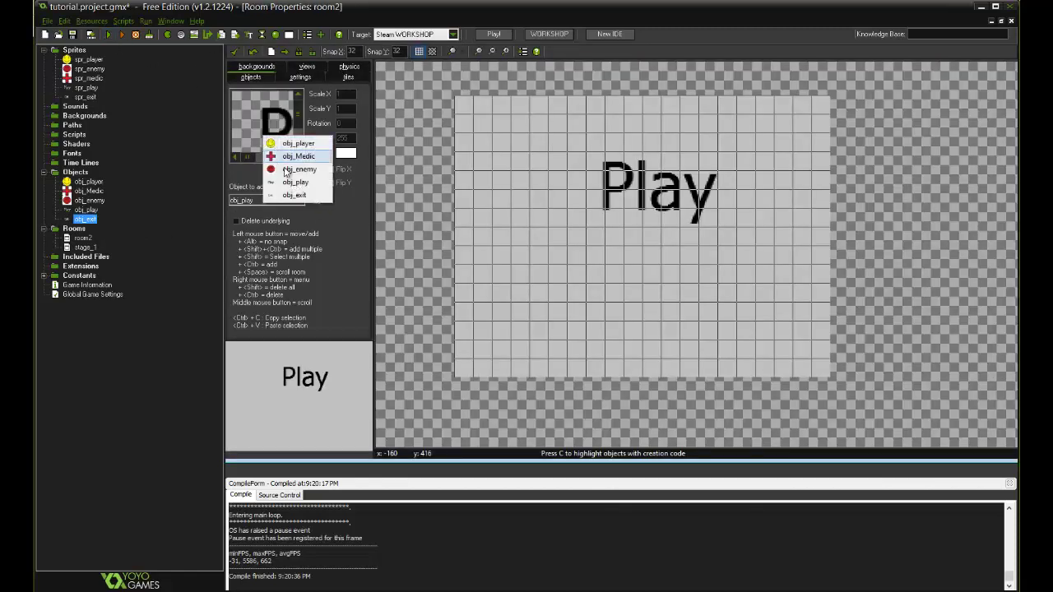
pyautogui.click(292, 198)
pyautogui.click(699, 303)
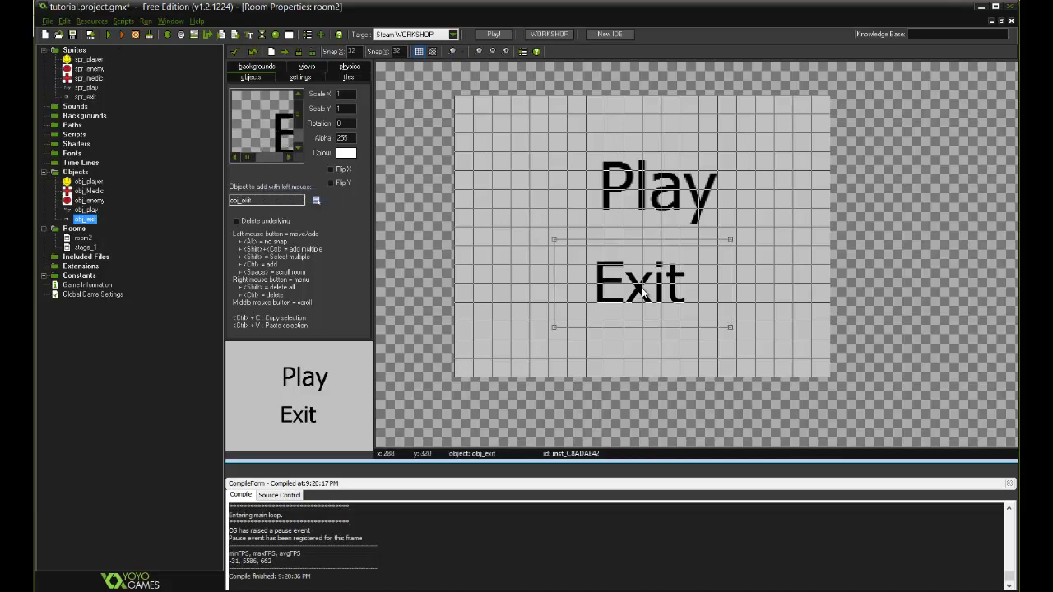
pyautogui.moveTo(699, 303); pyautogui.dragTo(717, 303)
pyautogui.click(826, 317)
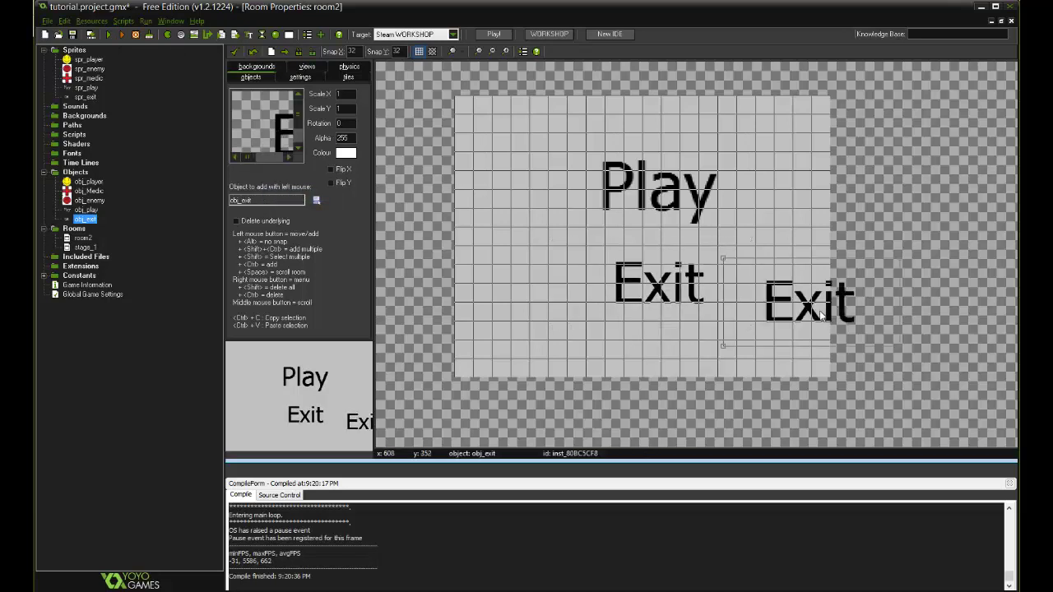
pyautogui.rightClick(821, 315)
pyautogui.click(863, 315)
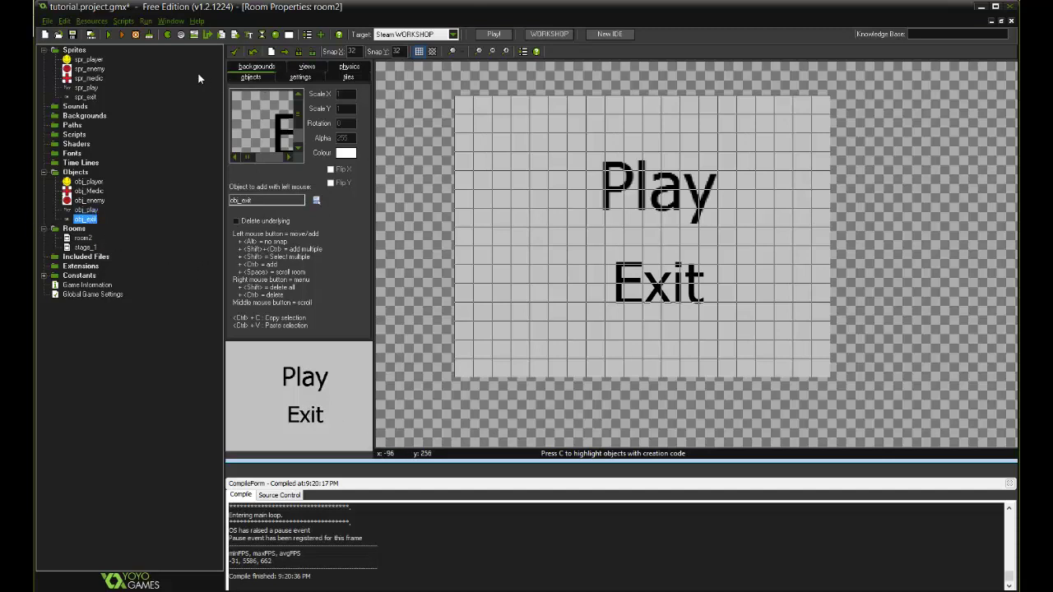
# Replace spr_player's image with a blank one 32 pixels wide and 64 pixels high, and open it for editing with the Ellipse tool.
pyautogui.doubleClick(89, 60)
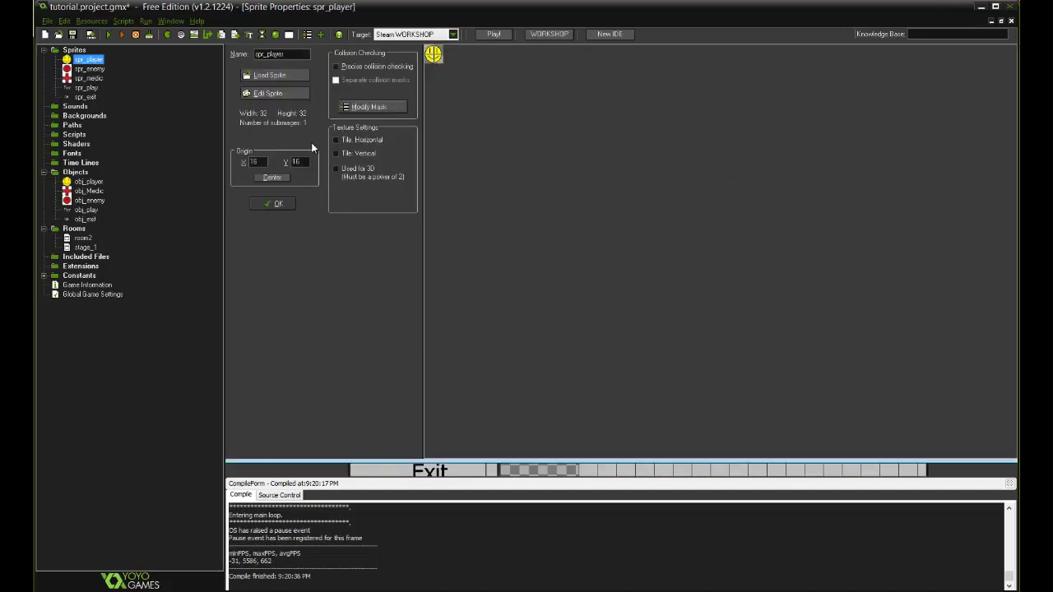
pyautogui.click(283, 93)
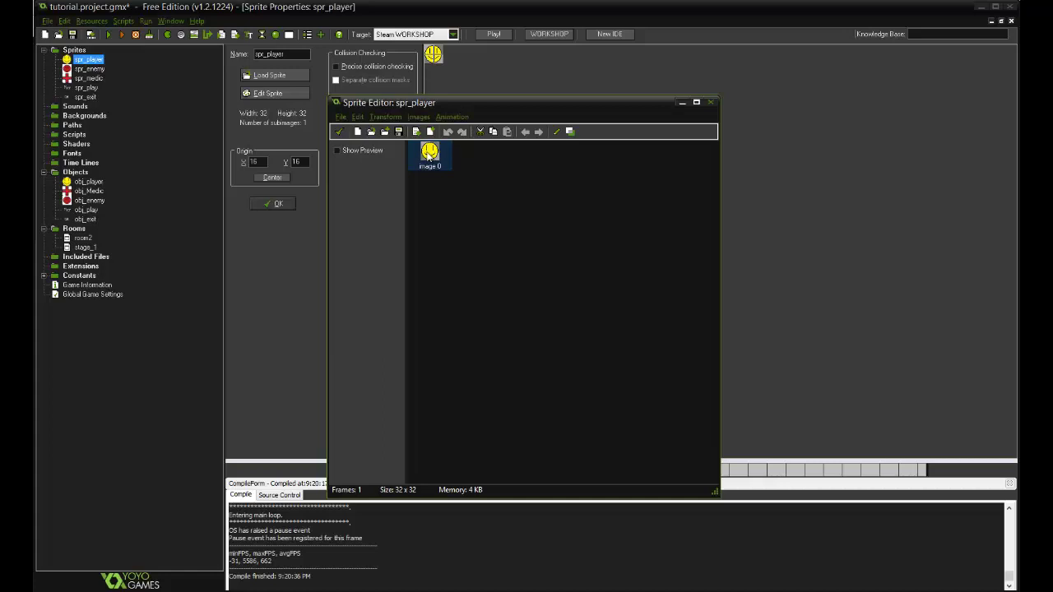
pyautogui.click(358, 132)
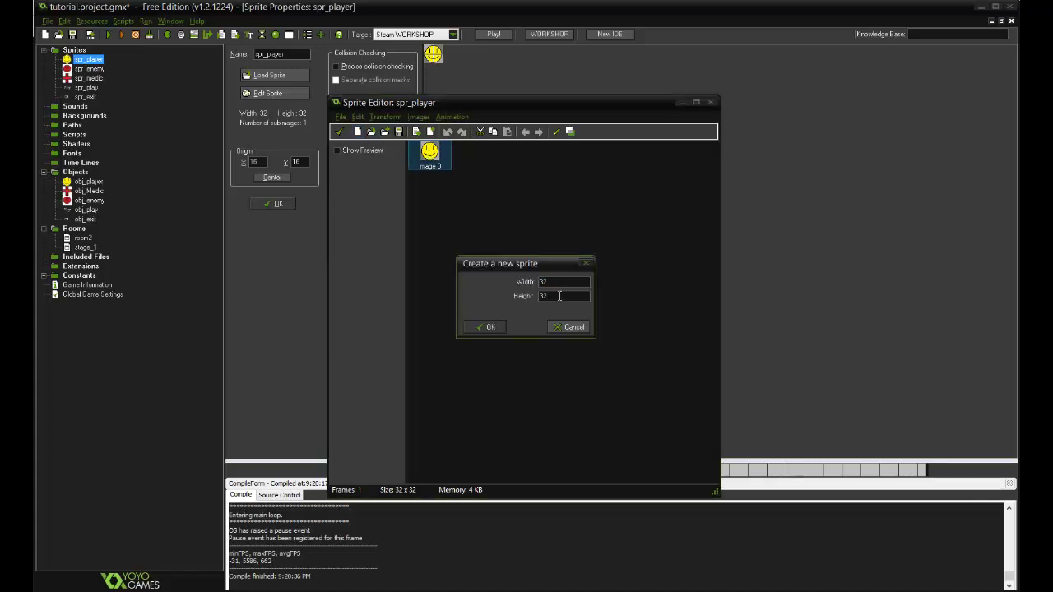
pyautogui.click(501, 328)
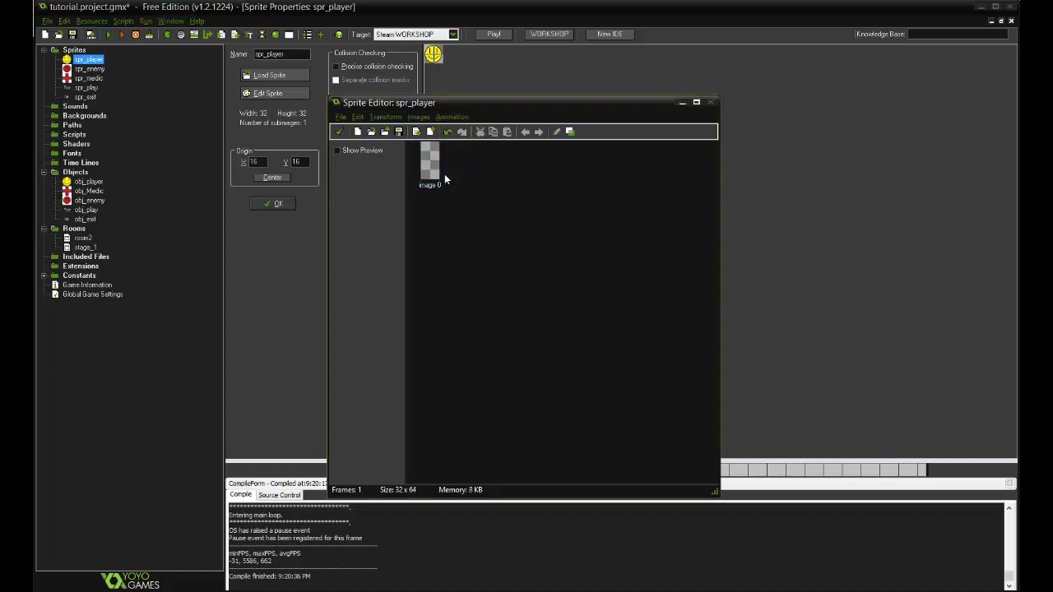
pyautogui.doubleClick(431, 165)
pyautogui.scroll(6, 443, 251)
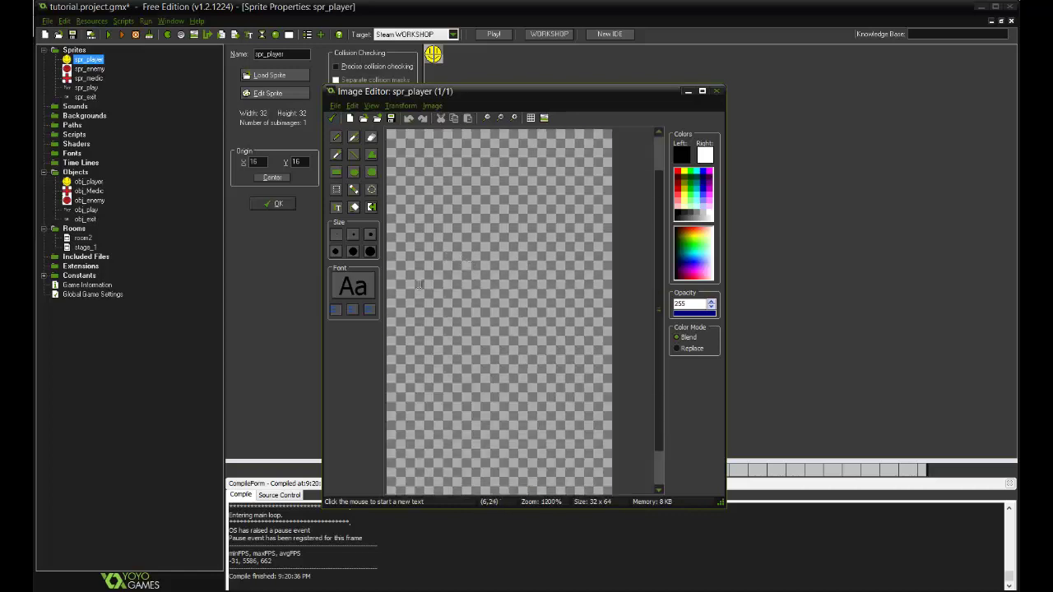
pyautogui.click(337, 173)
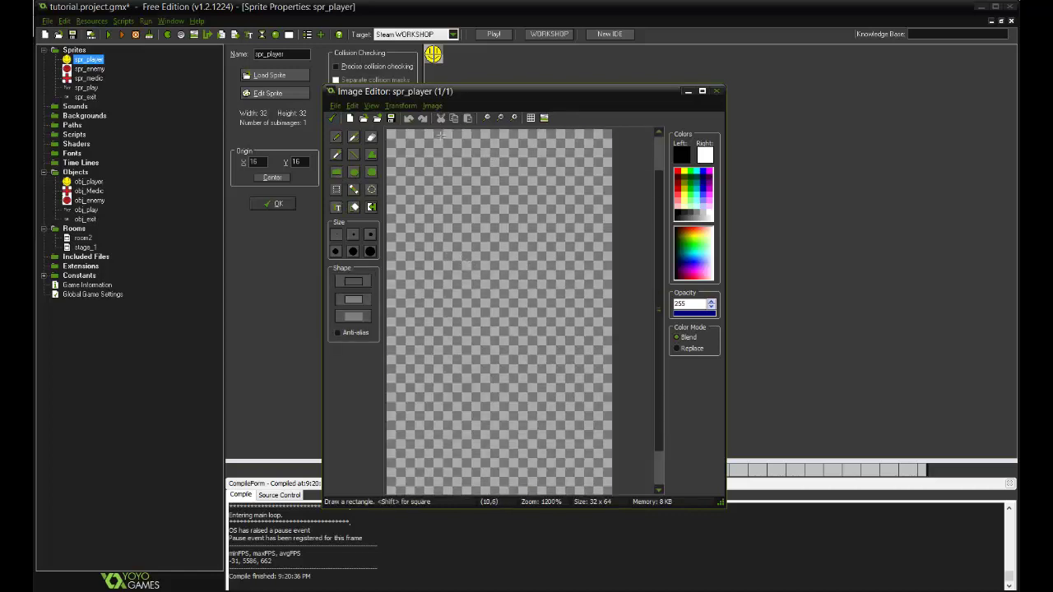
pyautogui.click(353, 172)
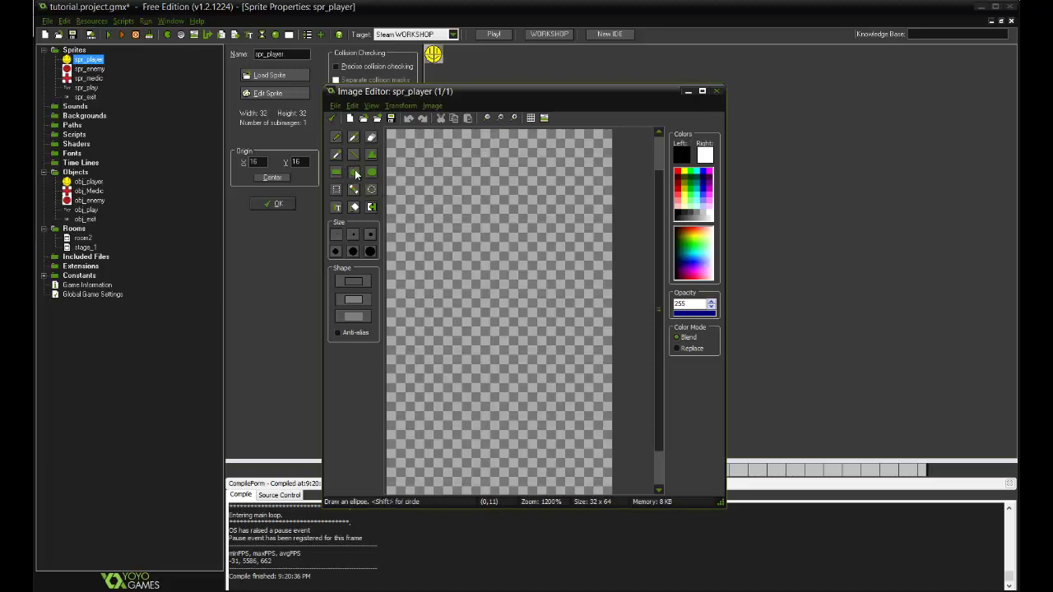
pyautogui.scroll(1, 467, 227)
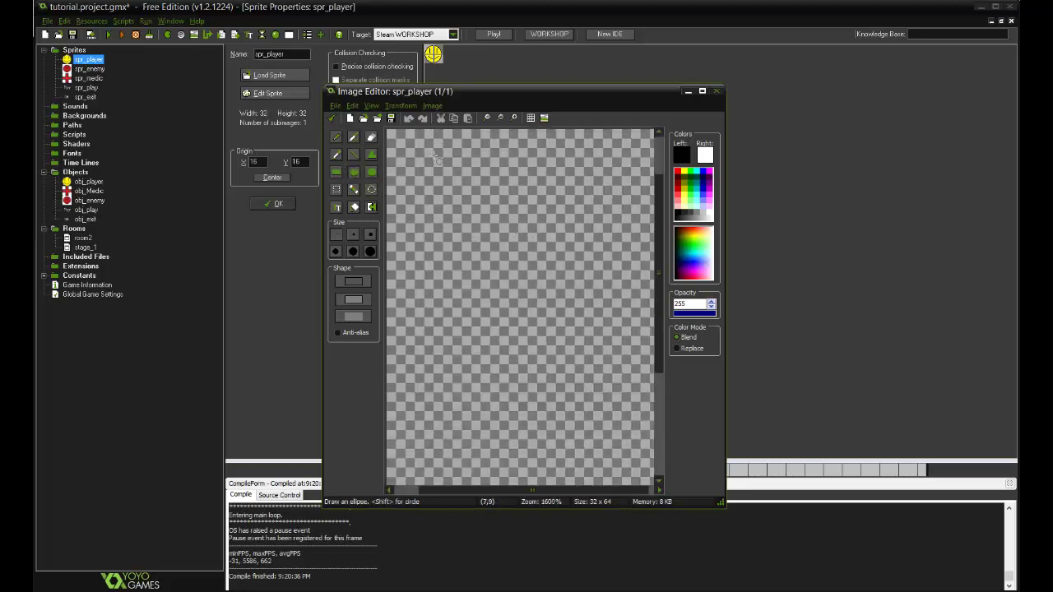
pyautogui.moveTo(425, 150); pyautogui.dragTo(642, 349)
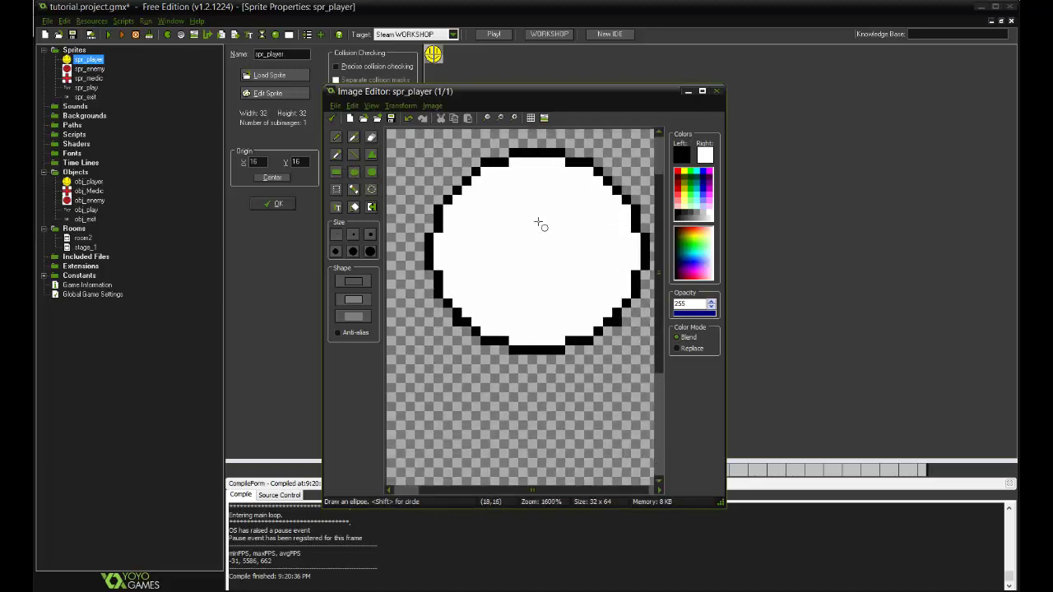
pyautogui.scroll(-1, 586, 378)
pyautogui.scroll(-1, 552, 390)
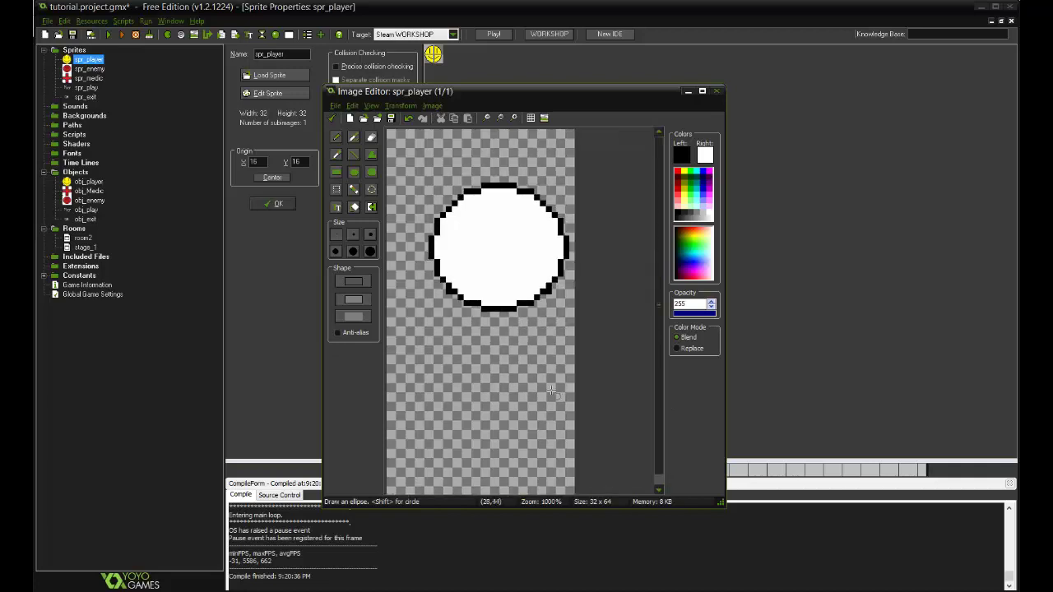
pyautogui.click(409, 118)
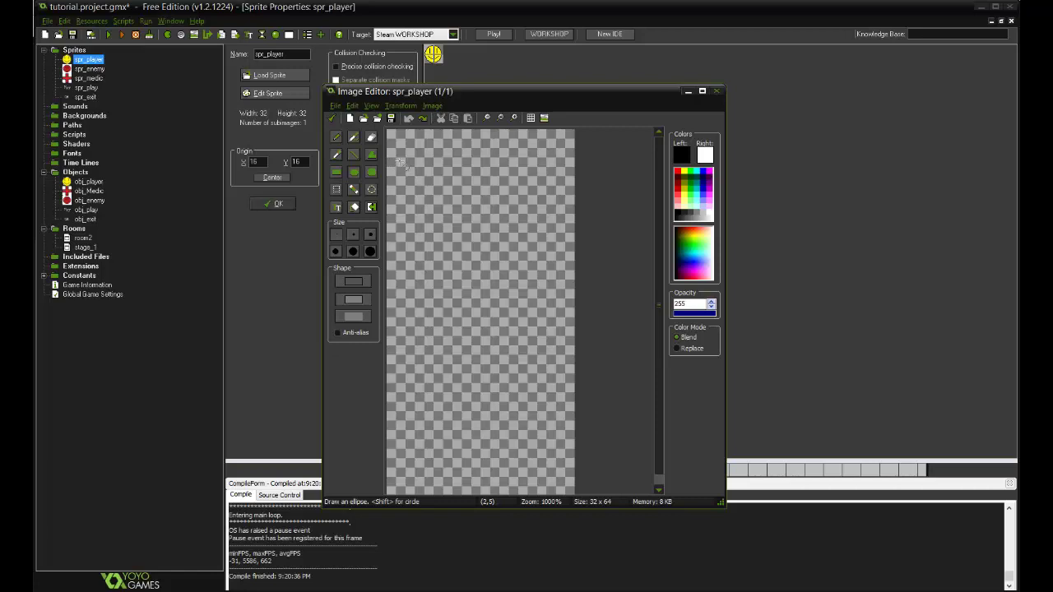
pyautogui.moveTo(399, 160); pyautogui.dragTo(560, 304)
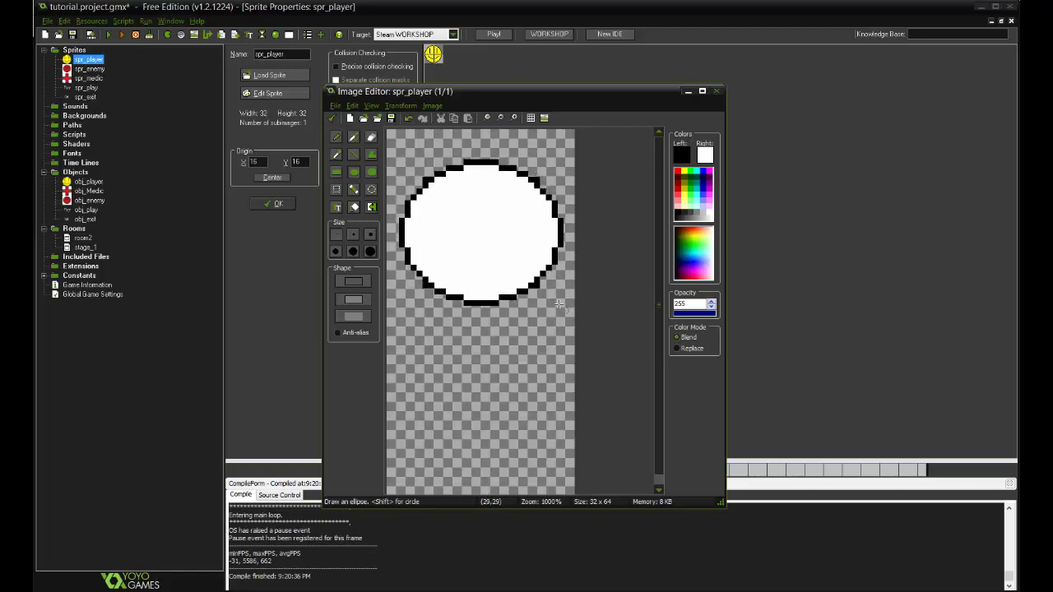
pyautogui.scroll(-1, 598, 312)
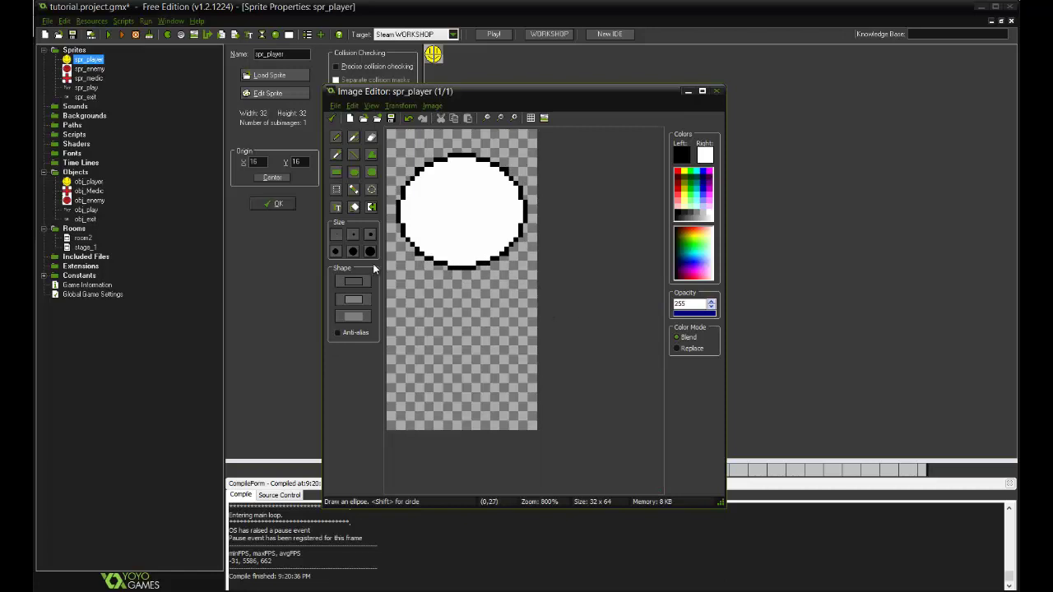
pyautogui.click(408, 118)
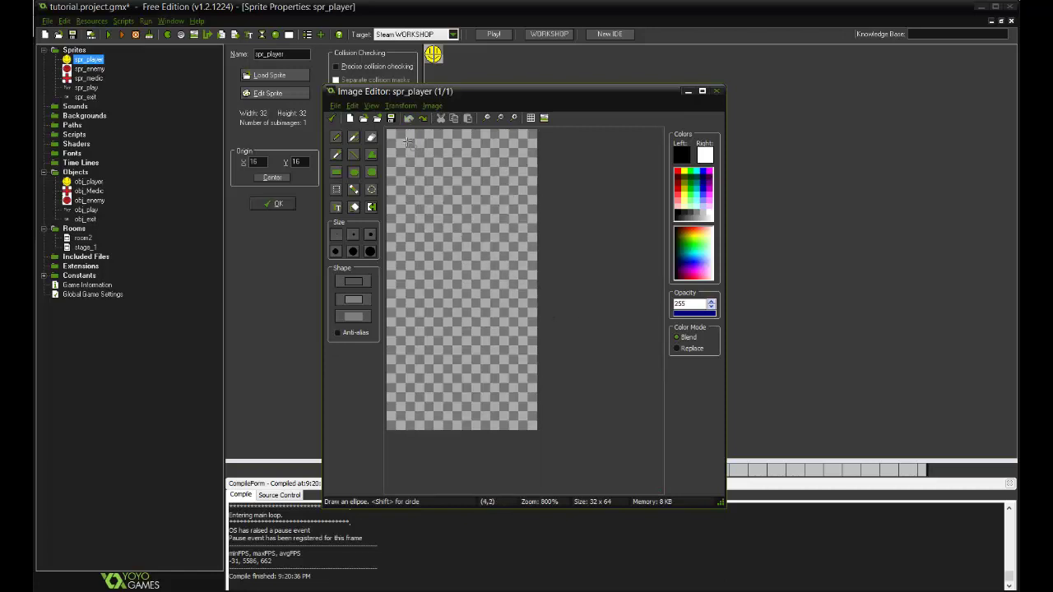
# Draw a white ellipse with a black outline near the top of the player image, starting at about (4, 2).
pyautogui.moveTo(407, 141); pyautogui.dragTo(514, 234)
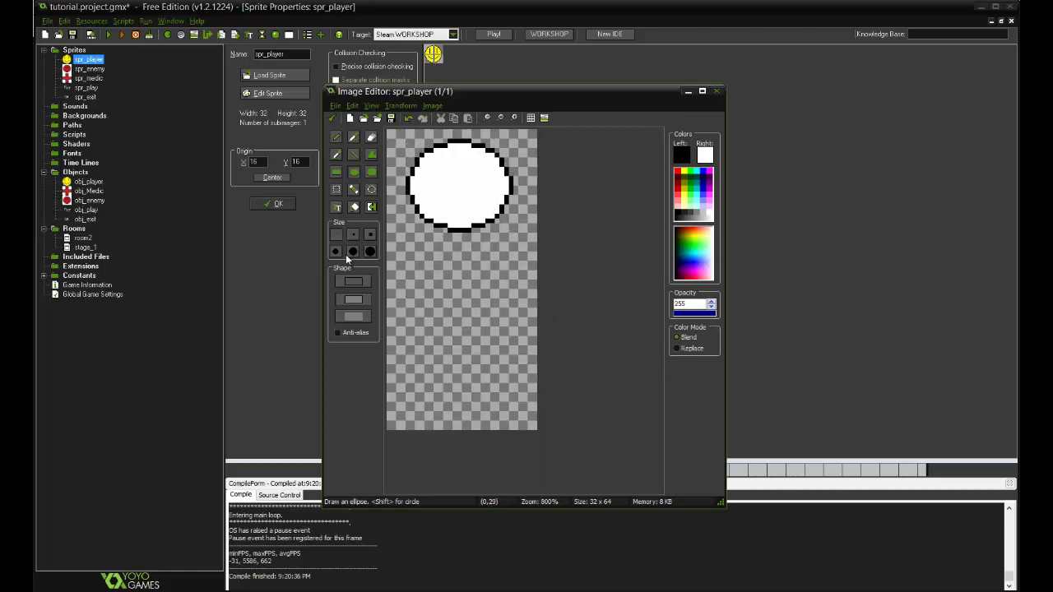
pyautogui.click(336, 171)
pyautogui.moveTo(389, 221)
pyautogui.mouseDown()
pyautogui.moveTo(505, 329)
pyautogui.moveTo(513, 312)
pyautogui.mouseUp()
pyautogui.hotkey('ctrl', 'z')
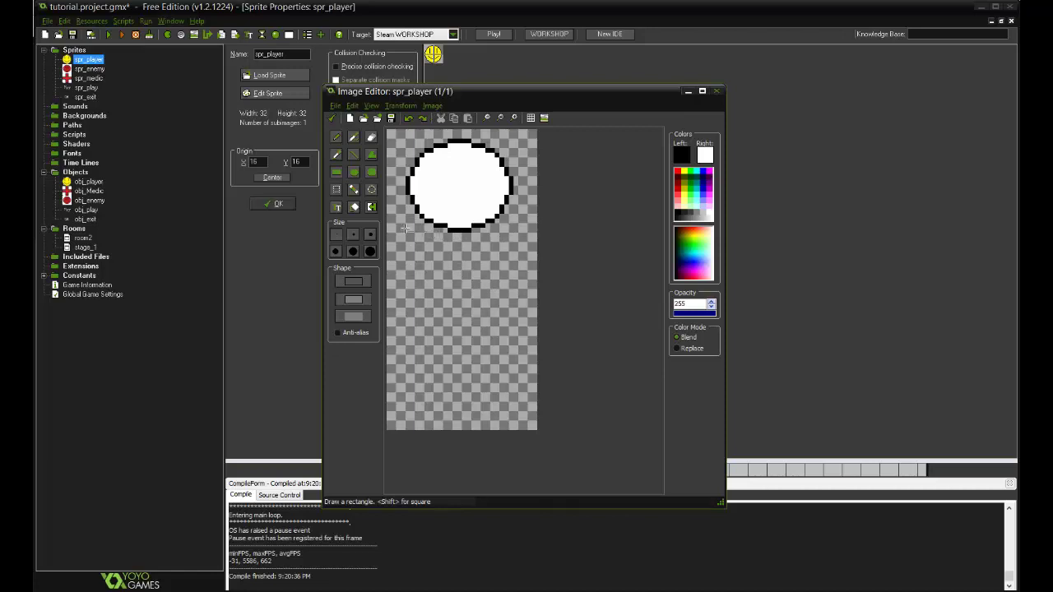
pyautogui.moveTo(397, 230); pyautogui.dragTo(488, 376)
pyautogui.hotkey('ctrl', 'z')
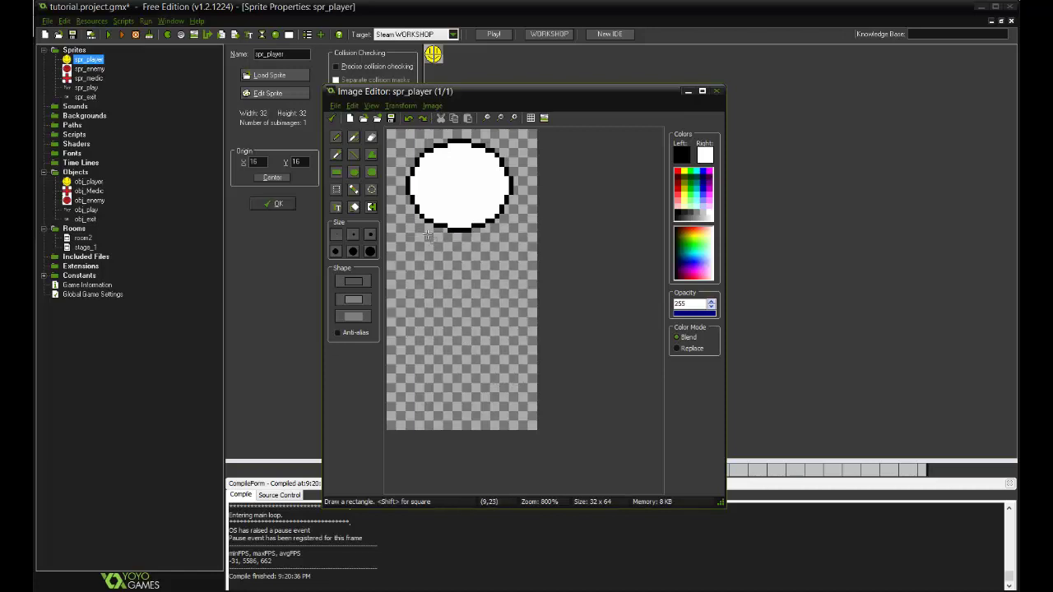
# Draw black-outlined white rectangles below the head for the player's torso, two legs reaching the image's lower edge, and an arm on each side.
pyautogui.moveTo(422, 231)
pyautogui.mouseDown()
pyautogui.moveTo(508, 337)
pyautogui.moveTo(511, 372)
pyautogui.moveTo(497, 370)
pyautogui.mouseUp()
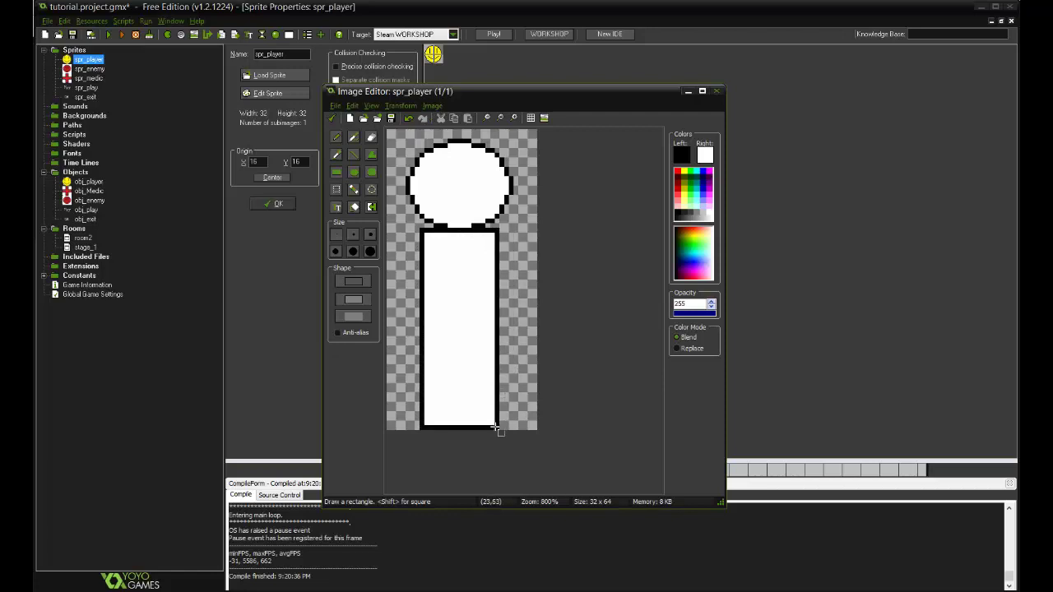
pyautogui.moveTo(425, 335)
pyautogui.mouseDown()
pyautogui.moveTo(472, 346)
pyautogui.moveTo(496, 334)
pyautogui.moveTo(463, 427)
pyautogui.mouseUp()
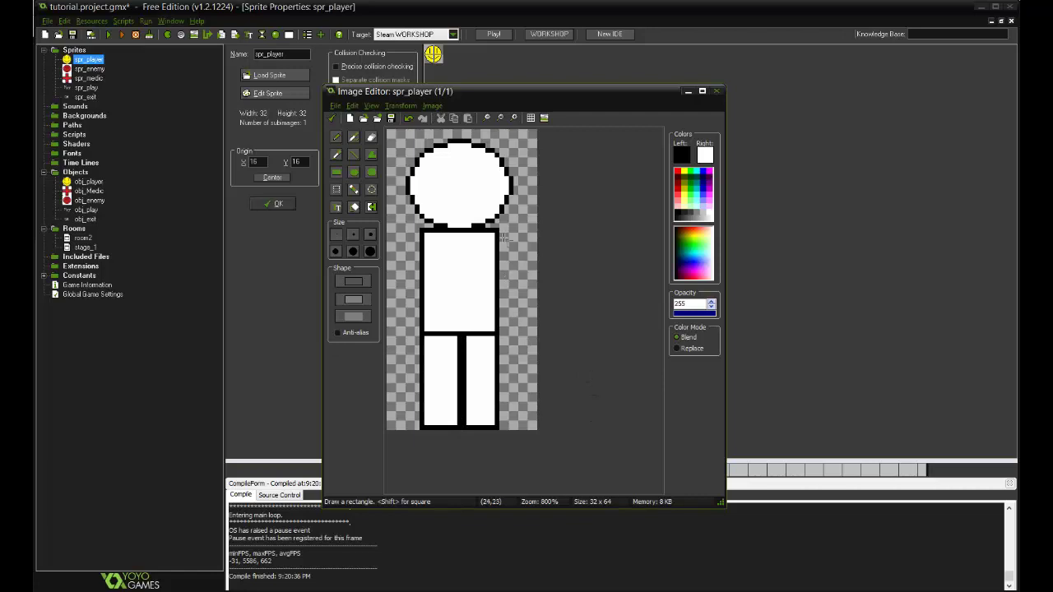
pyautogui.moveTo(499, 235); pyautogui.dragTo(521, 334)
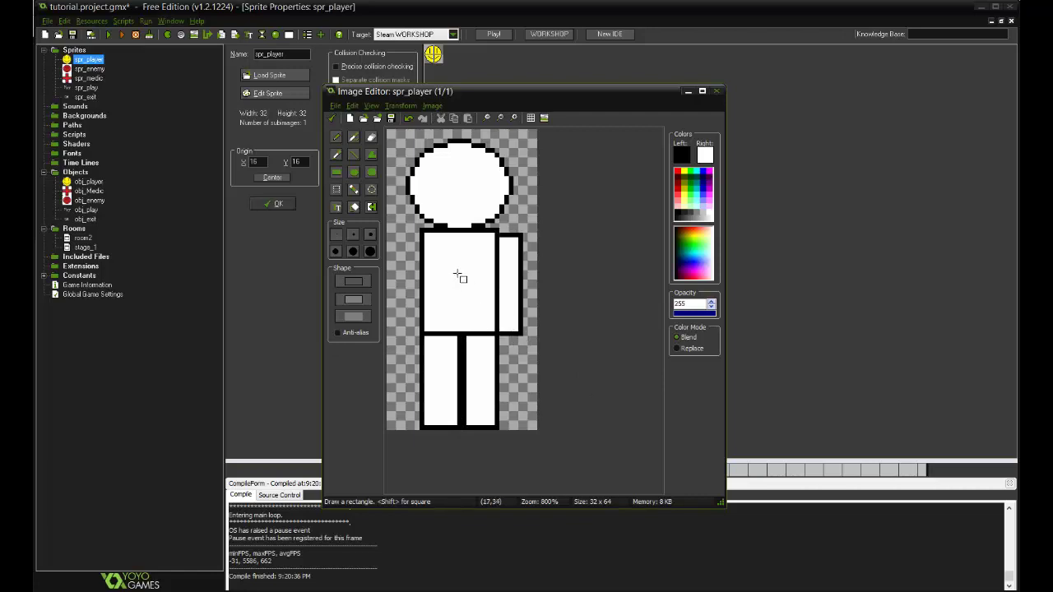
pyautogui.moveTo(420, 235); pyautogui.dragTo(392, 333)
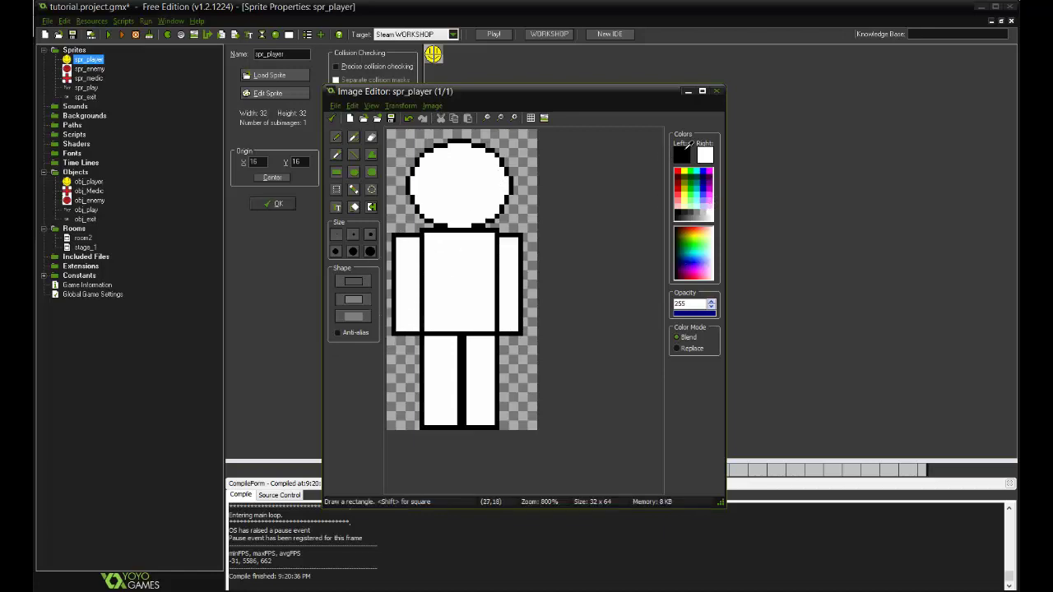
# Draw two vertical black eyes and a smiling mouth freehand on the player's head, keeping black as the drawing colour.
pyautogui.click(683, 153)
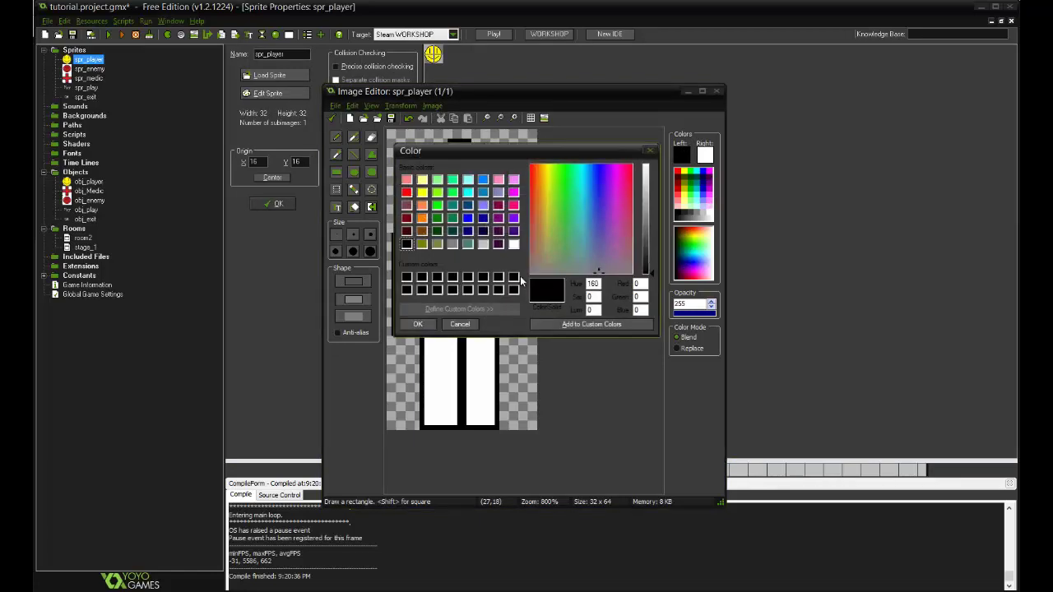
pyautogui.click(418, 324)
pyautogui.click(338, 138)
pyautogui.click(337, 138)
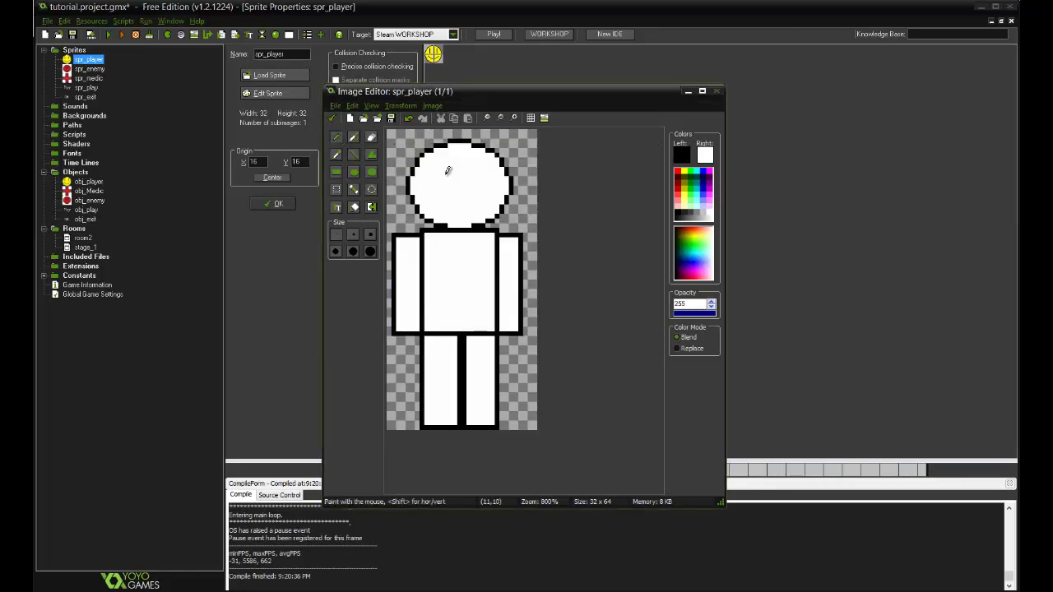
pyautogui.moveTo(436, 157); pyautogui.dragTo(436, 190)
pyautogui.moveTo(483, 162)
pyautogui.mouseDown()
pyautogui.moveTo(483, 188)
pyautogui.moveTo(499, 194)
pyautogui.mouseUp()
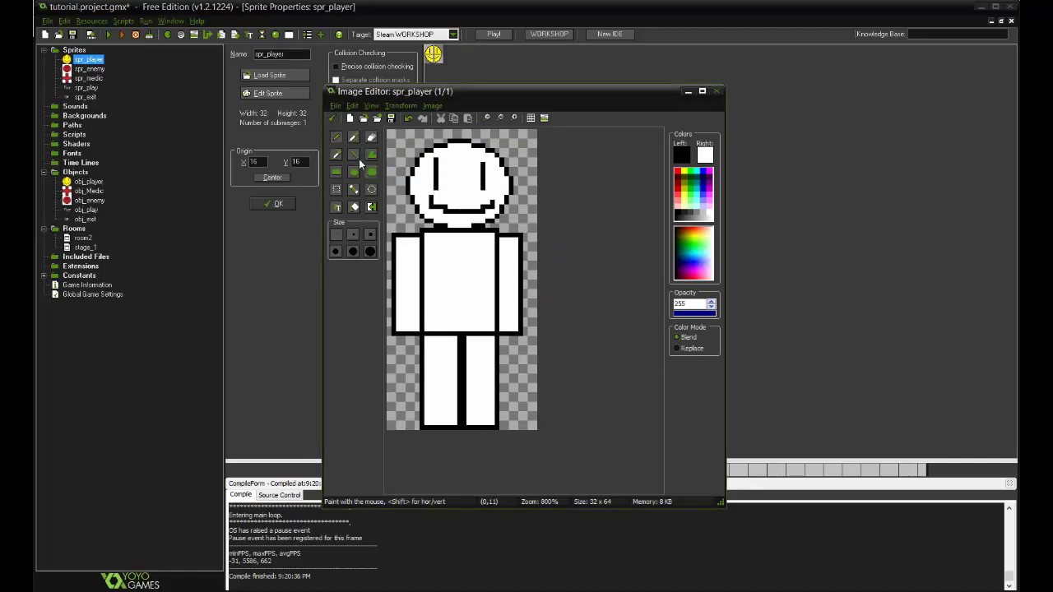
# Accept the redrawn player image, center spr_player's origin at (16, 32), and confirm the sprite.
pyautogui.click(333, 120)
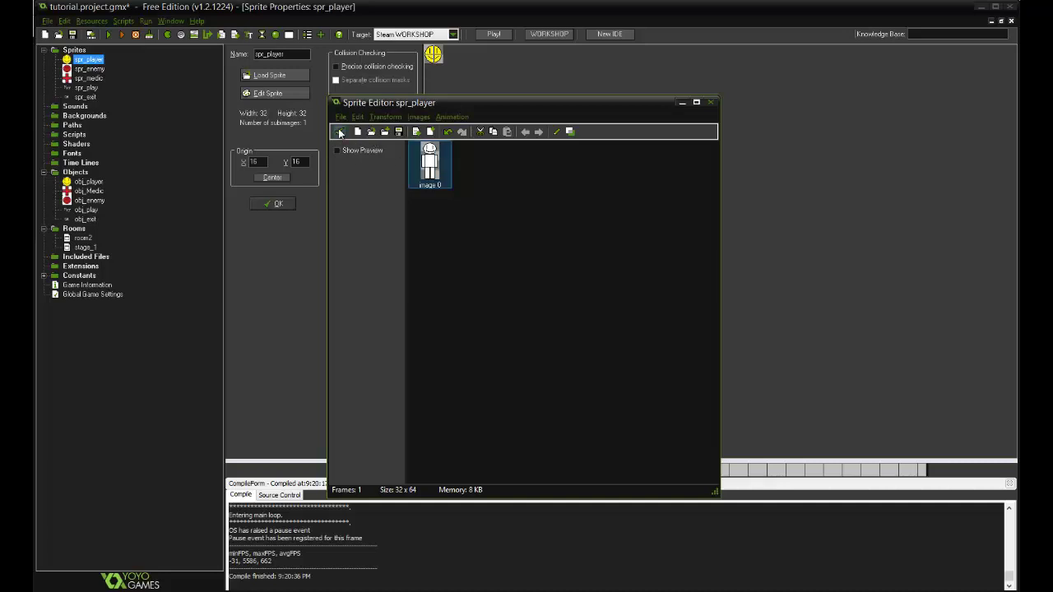
pyautogui.click(339, 133)
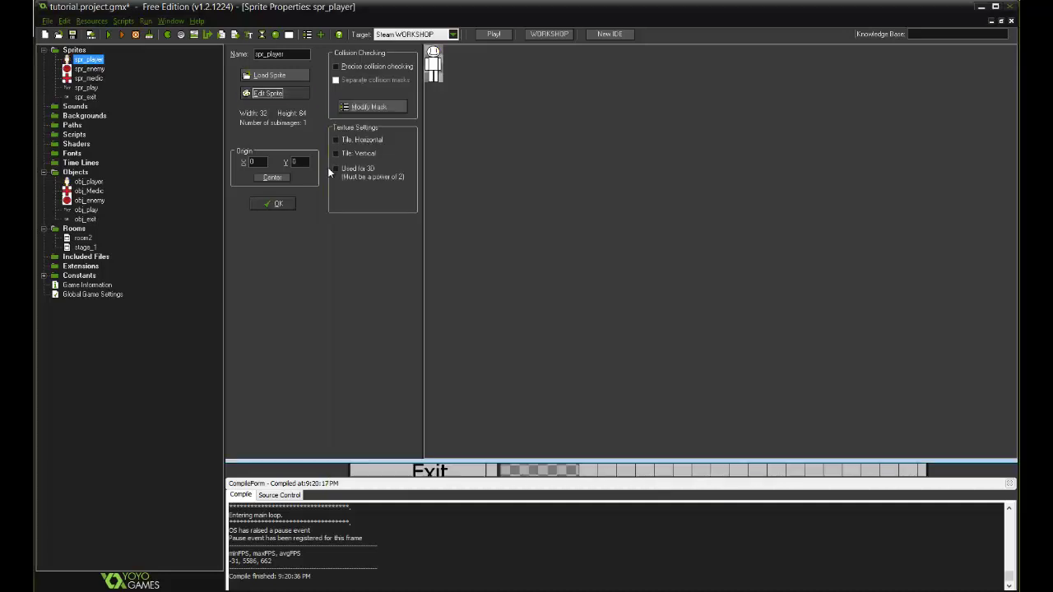
pyautogui.click(272, 178)
pyautogui.click(280, 204)
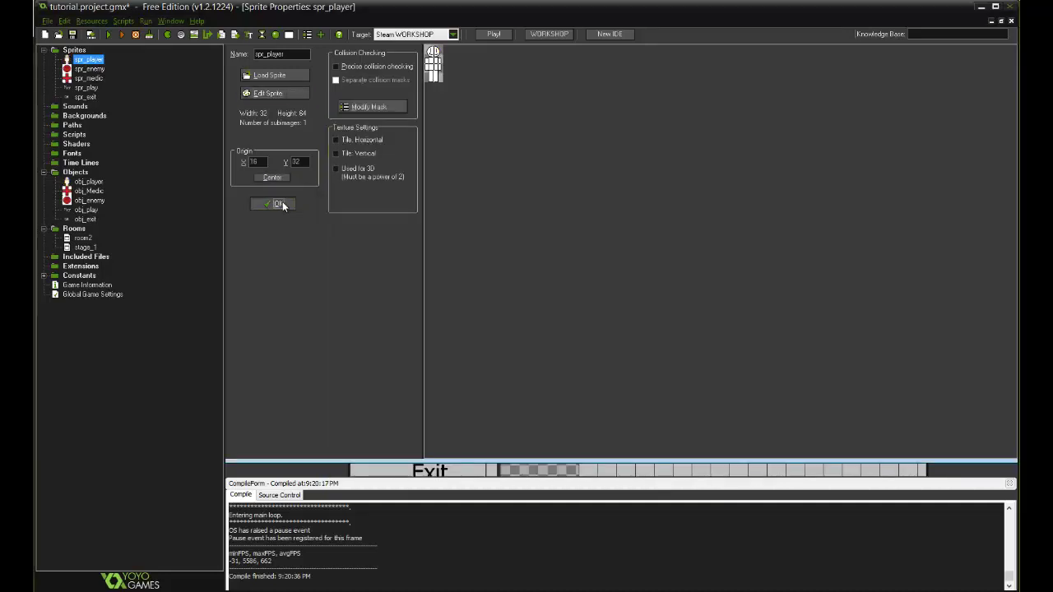
# Check obj_player's assigned sprite, and place an obj_player instance in room2, left of and vertically between the Play and Exit objects.
pyautogui.doubleClick(89, 181)
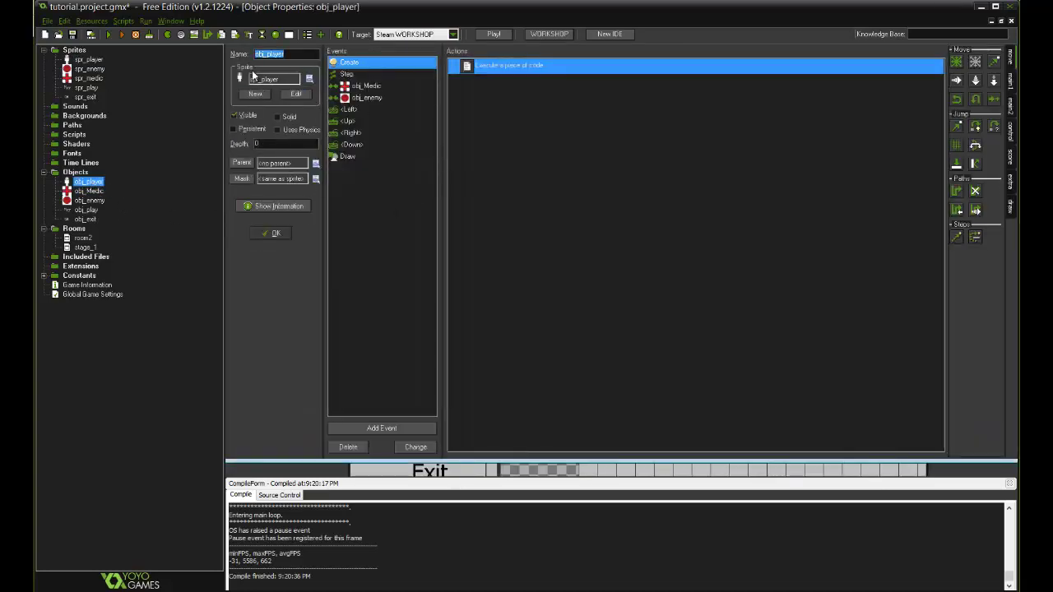
pyautogui.click(271, 233)
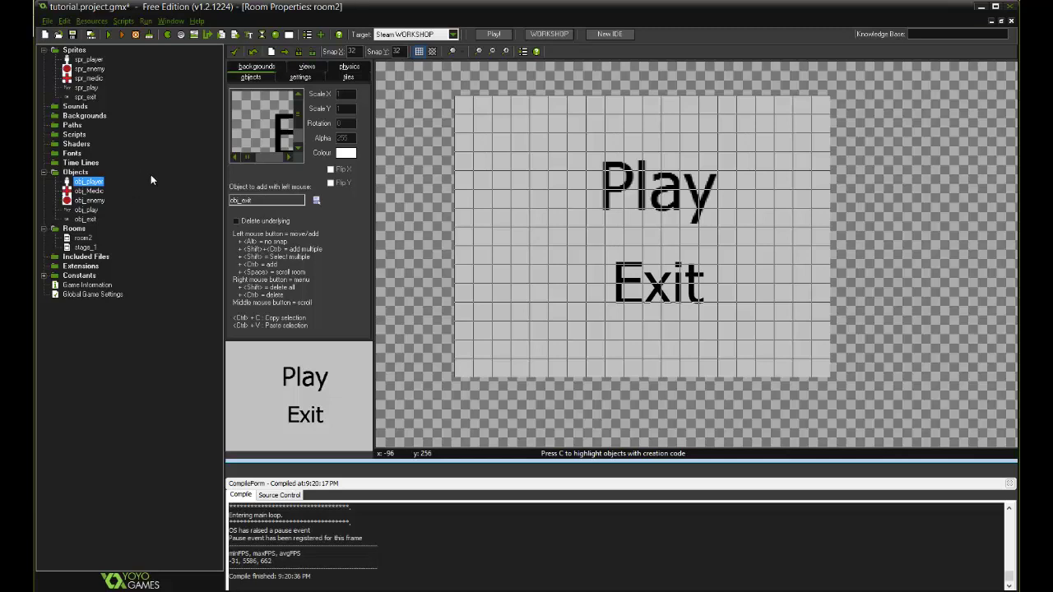
pyautogui.click(265, 104)
pyautogui.click(296, 105)
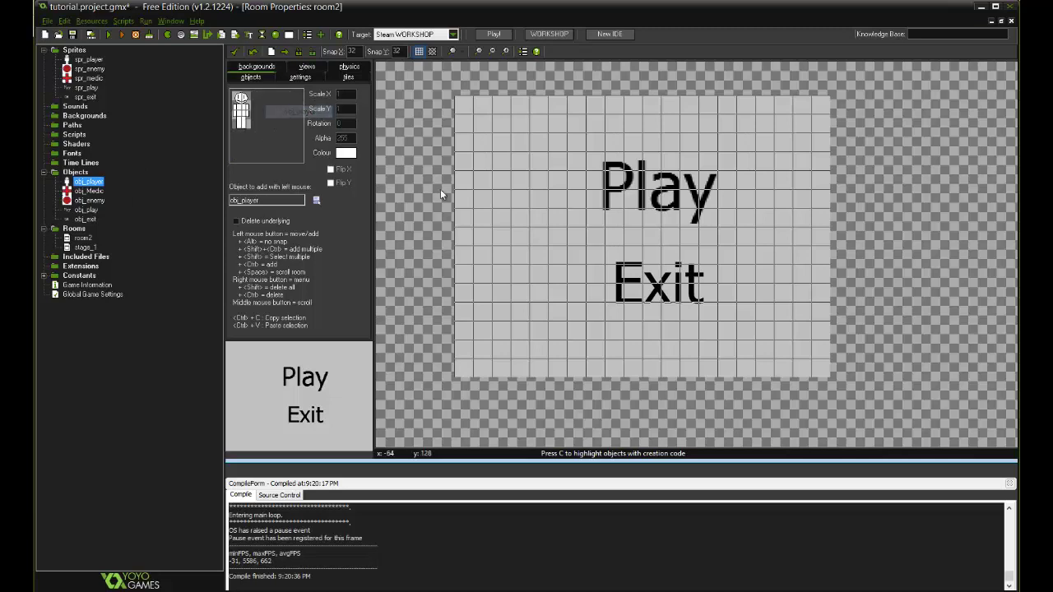
pyautogui.click(477, 216)
pyautogui.moveTo(476, 211); pyautogui.dragTo(498, 234)
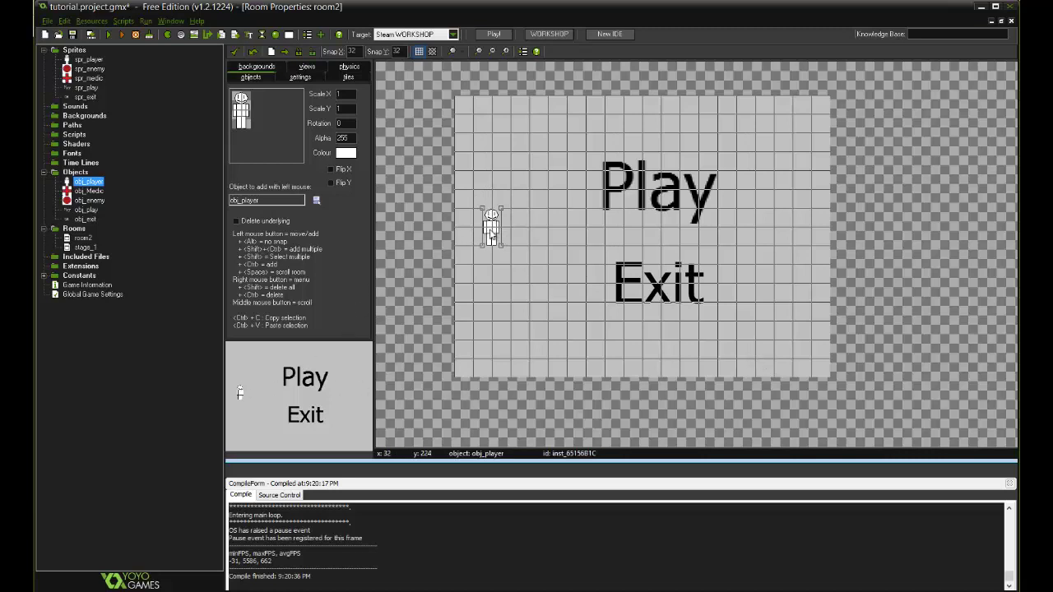
pyautogui.moveTo(499, 240)
pyautogui.mouseDown()
pyautogui.moveTo(576, 249)
pyautogui.moveTo(546, 240)
pyautogui.moveTo(497, 255)
pyautogui.mouseUp()
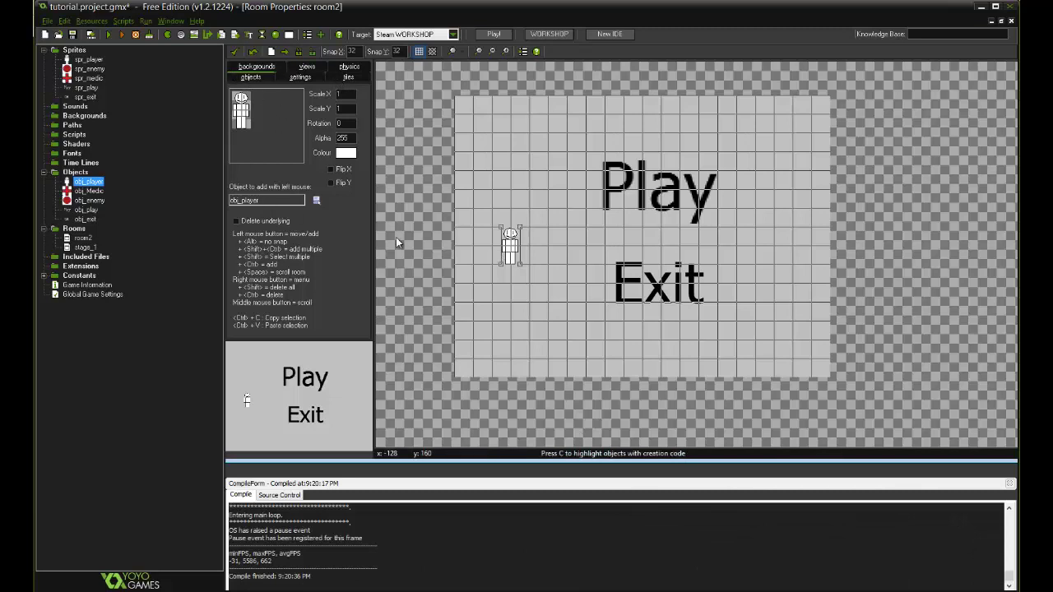
# Open stage_1, and create a new sprite with a blank 64 by 64 pixel image opened for editing.
pyautogui.doubleClick(84, 248)
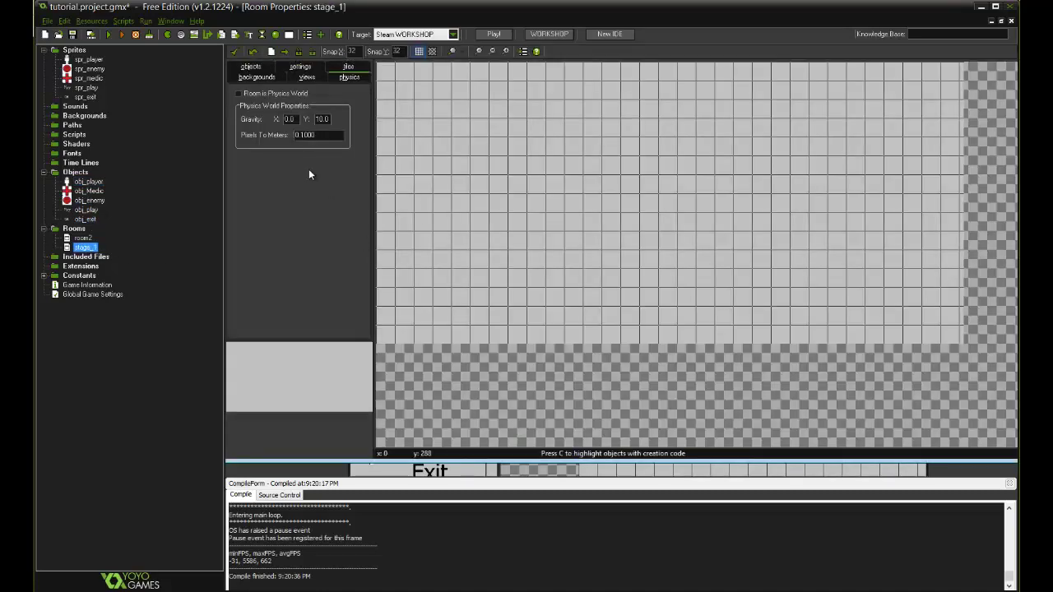
pyautogui.scroll(-2, 576, 374)
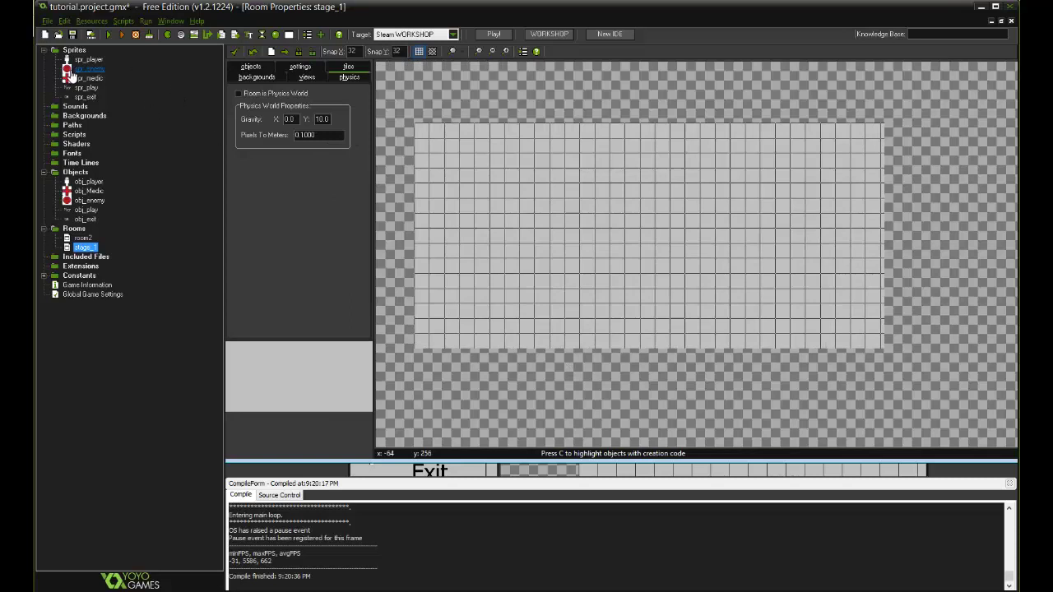
pyautogui.click(168, 35)
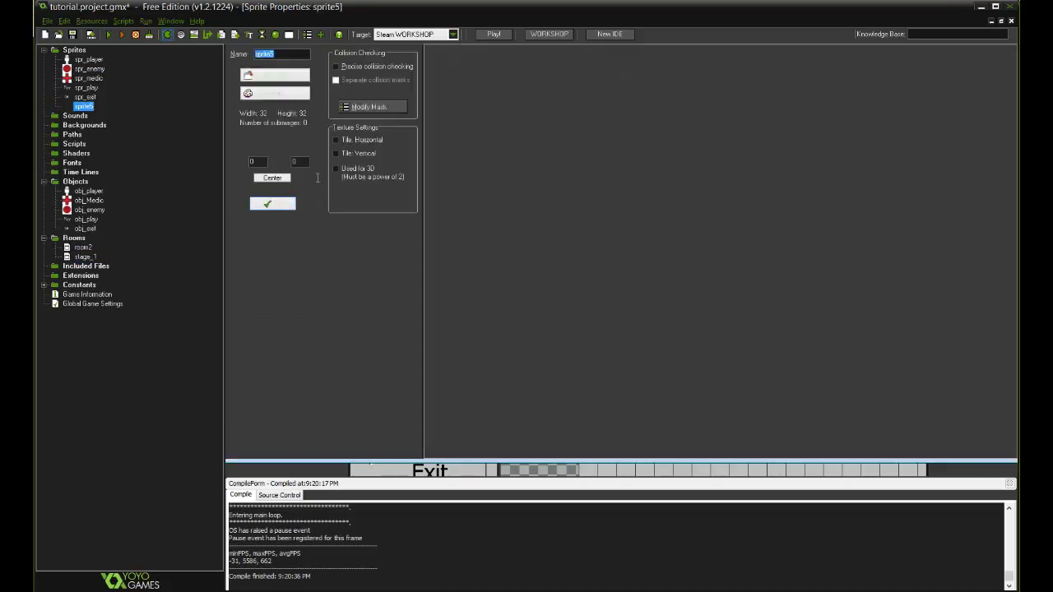
pyautogui.click(275, 92)
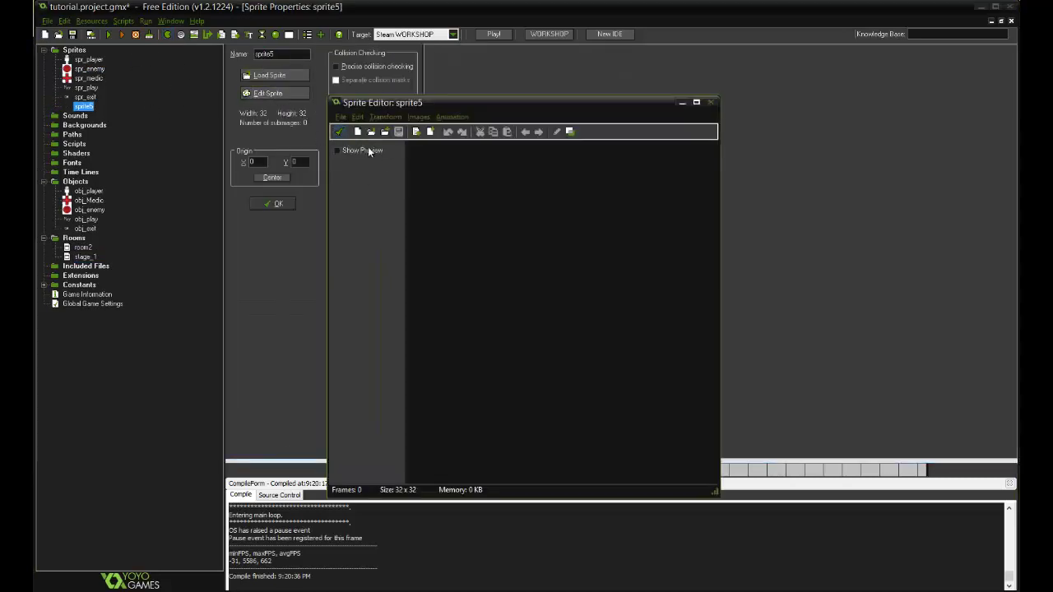
pyautogui.click(357, 132)
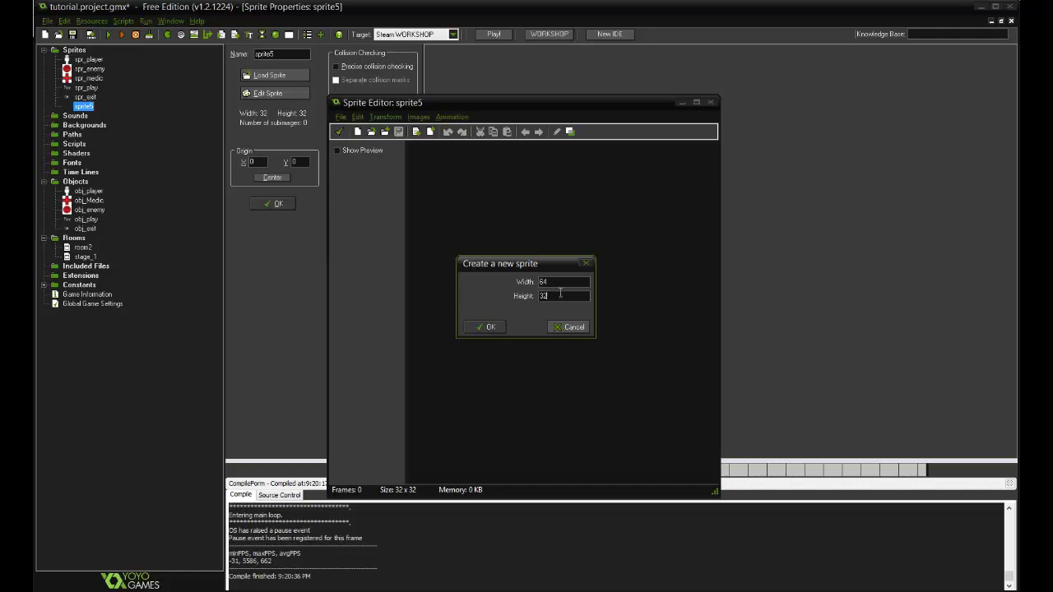
pyautogui.click(488, 328)
pyautogui.doubleClick(454, 167)
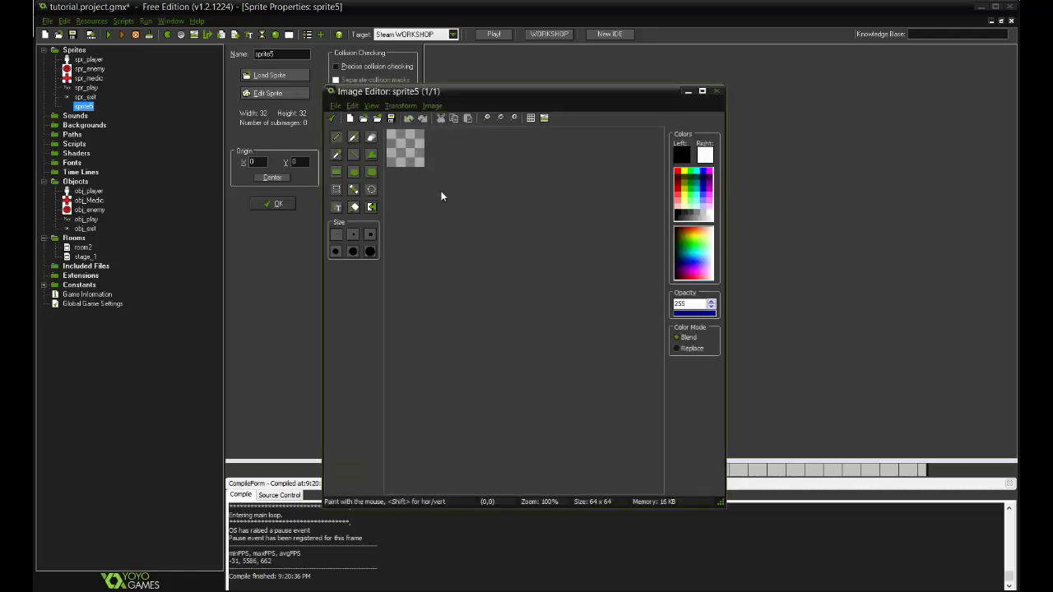
# Flood-fill the entire new 64 by 64 image with dark blue and accept it into the sprite.
pyautogui.scroll(2, 441, 195)
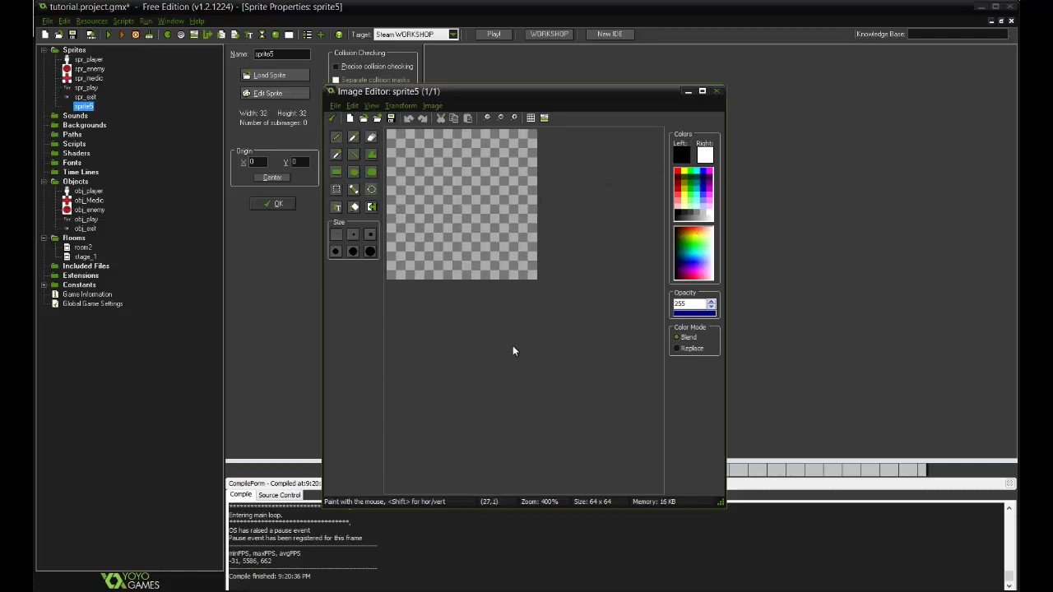
pyautogui.click(354, 207)
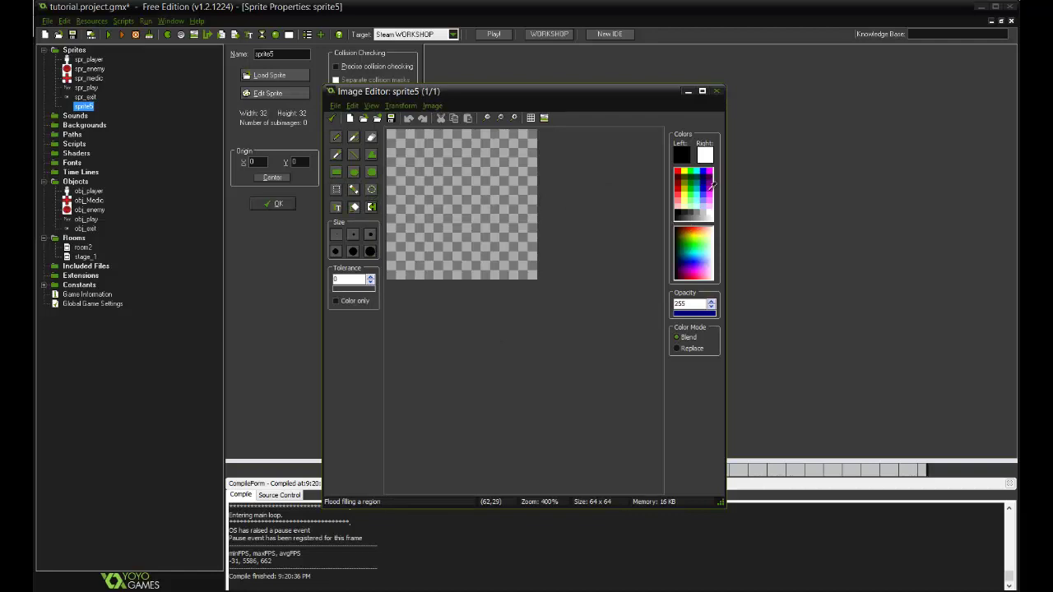
pyautogui.click(706, 183)
pyautogui.click(476, 138)
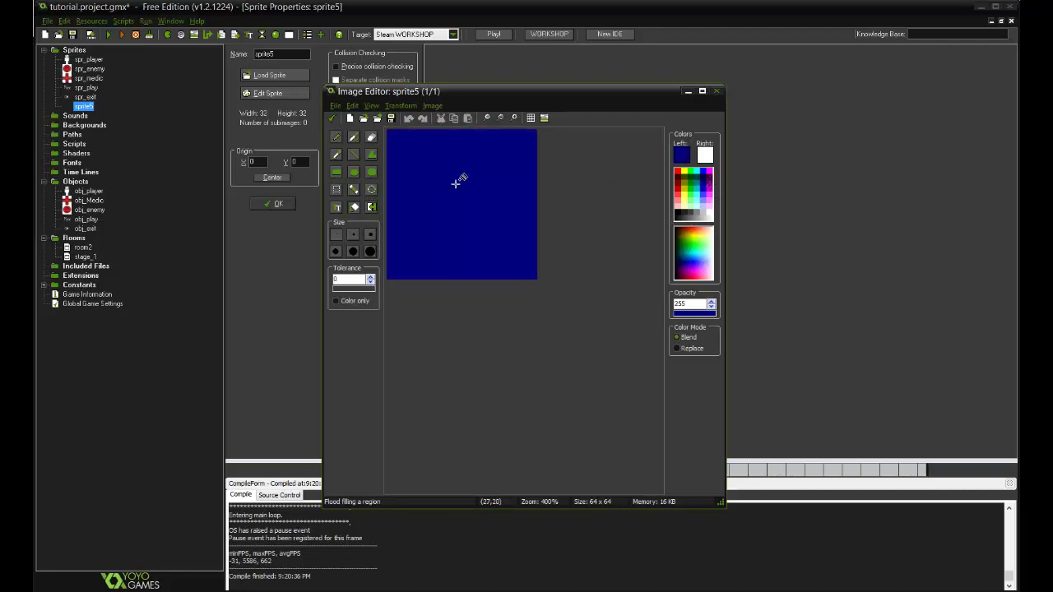
pyautogui.click(333, 120)
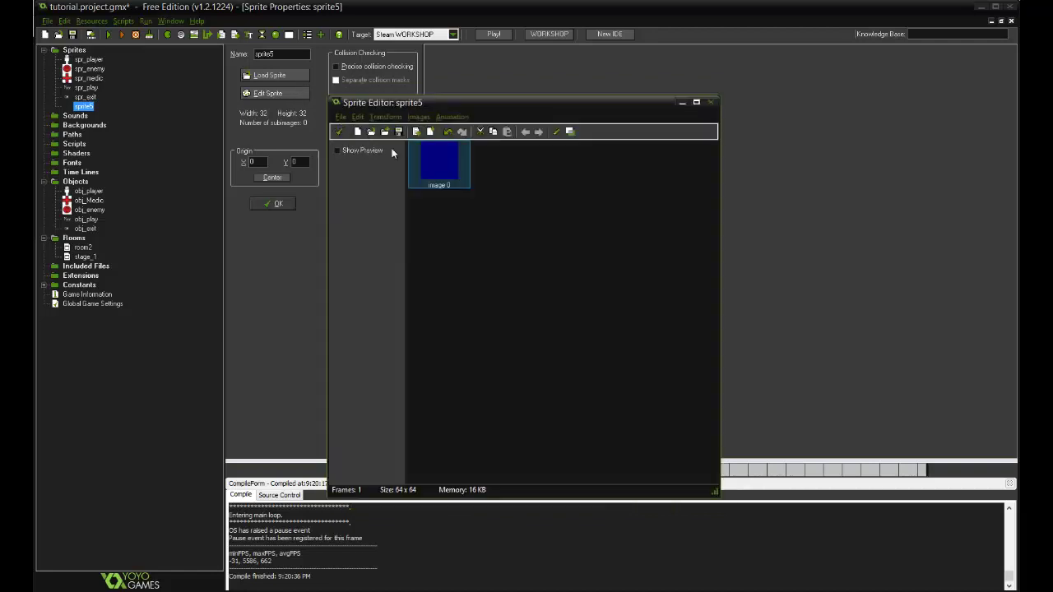
pyautogui.click(337, 135)
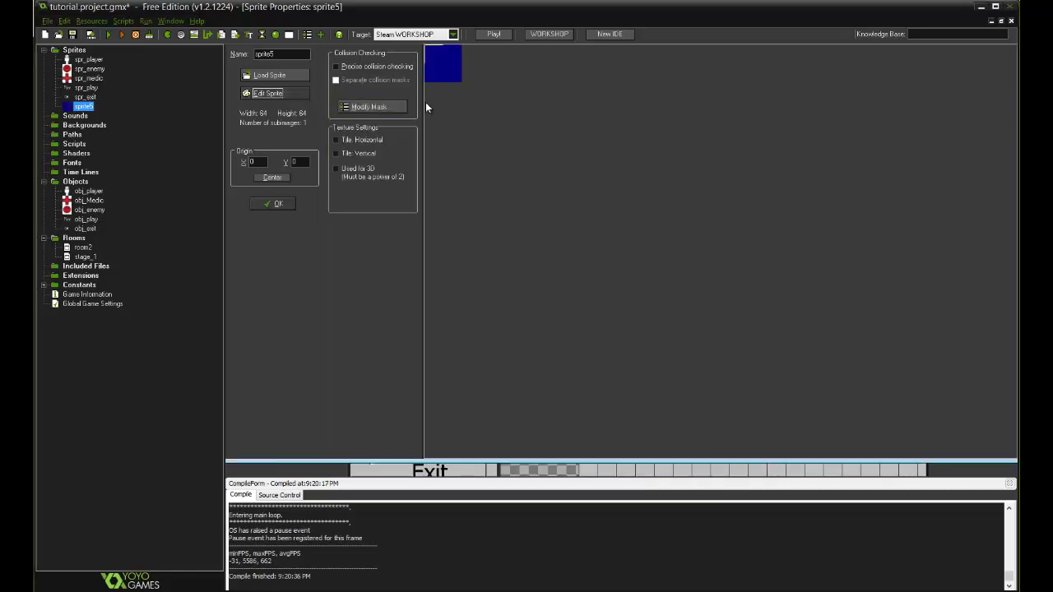
# Center the blue sprite's origin at (32, 32) and rename the sprite spr_wall.
pyautogui.click(272, 177)
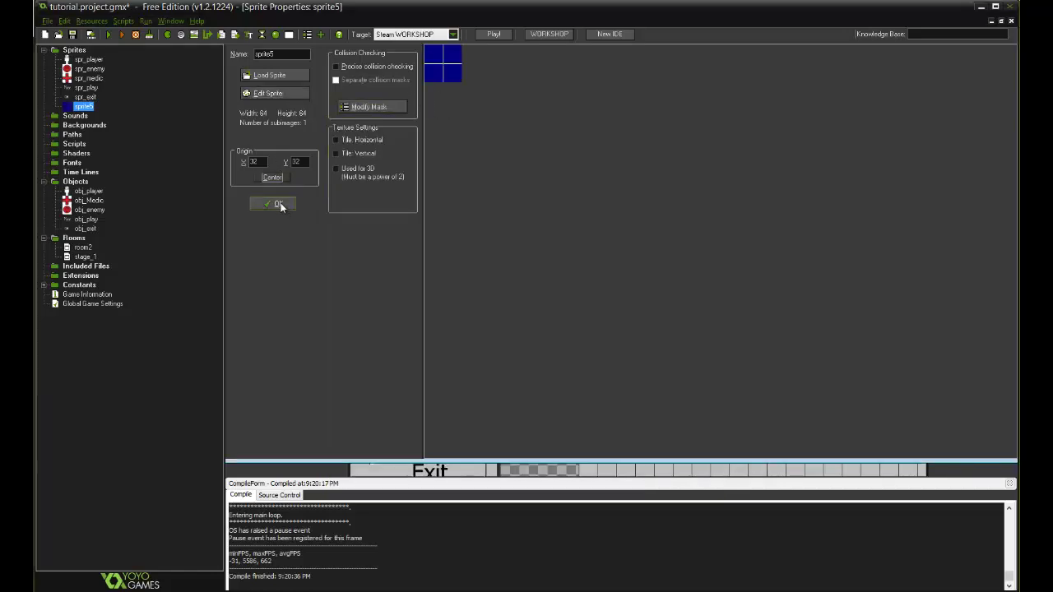
pyautogui.click(280, 203)
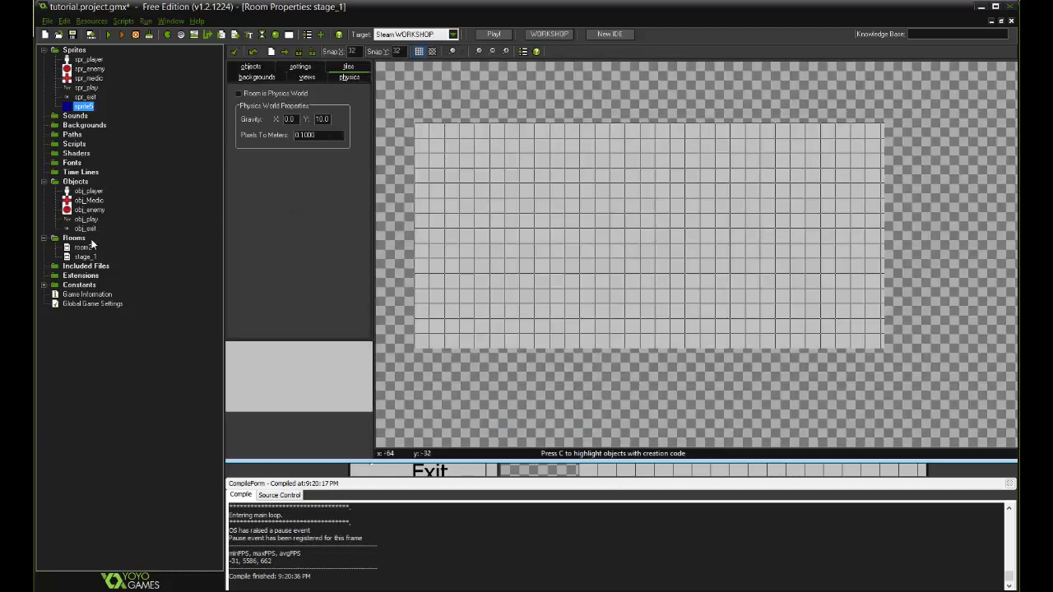
pyautogui.doubleClick(83, 106)
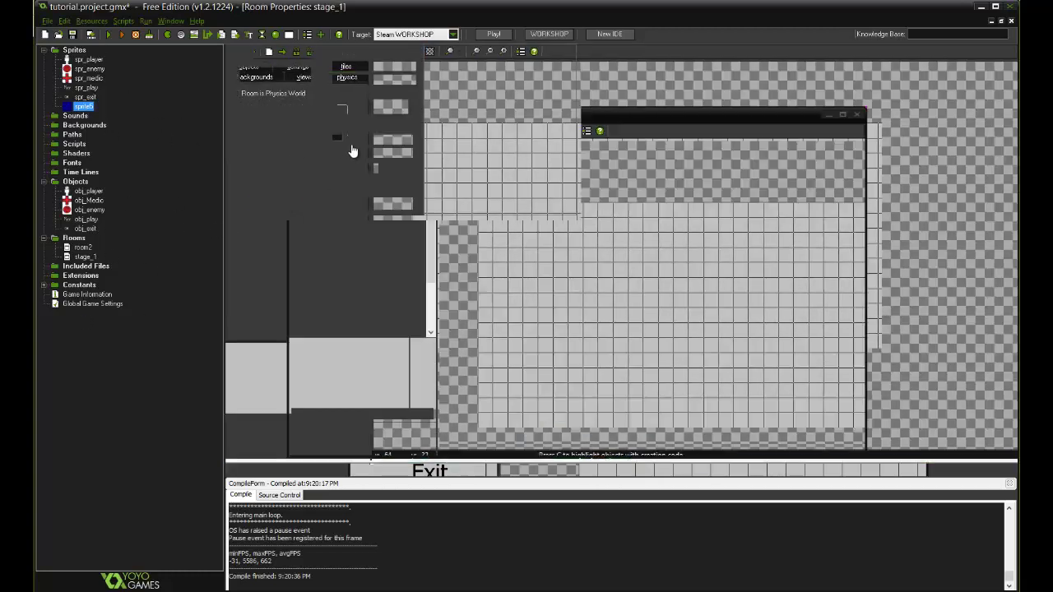
pyautogui.click(281, 53)
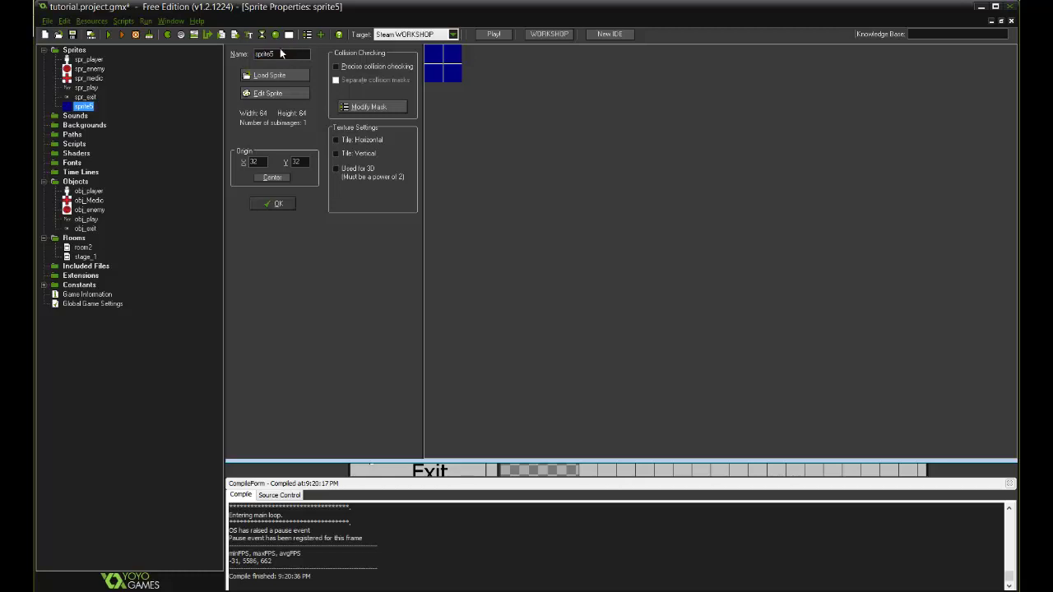
pyautogui.write('spr_wall')
pyautogui.click(266, 206)
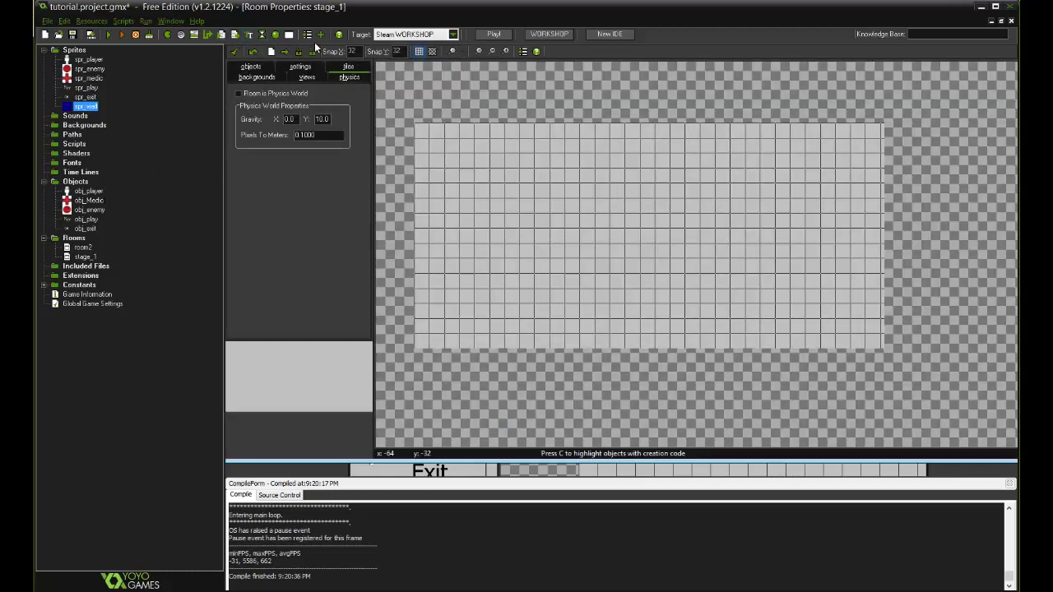
# Create a new object named obj_wall and assign it the spr_wall sprite.
pyautogui.click(276, 35)
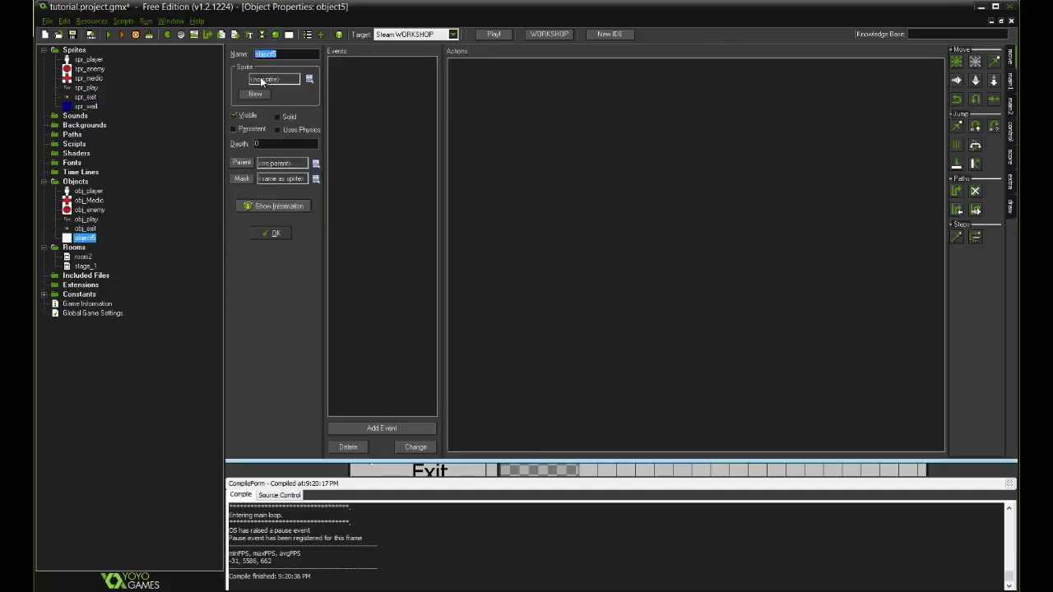
pyautogui.write('obj_wall')
pyautogui.click(278, 79)
pyautogui.click(309, 169)
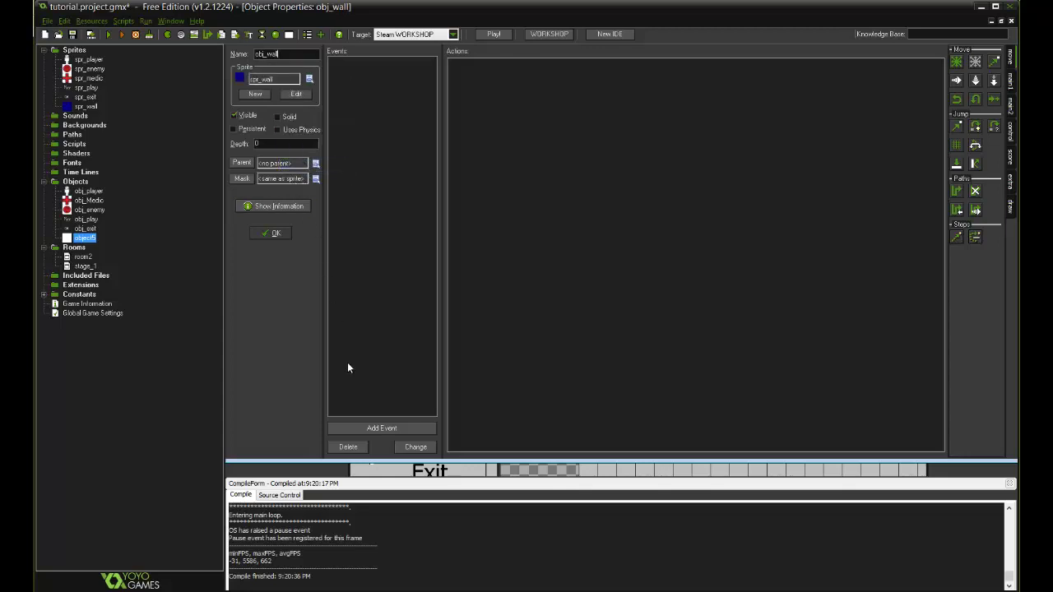
# Add a collision event with obj_player to obj_wall.
pyautogui.click(396, 429)
pyautogui.click(490, 316)
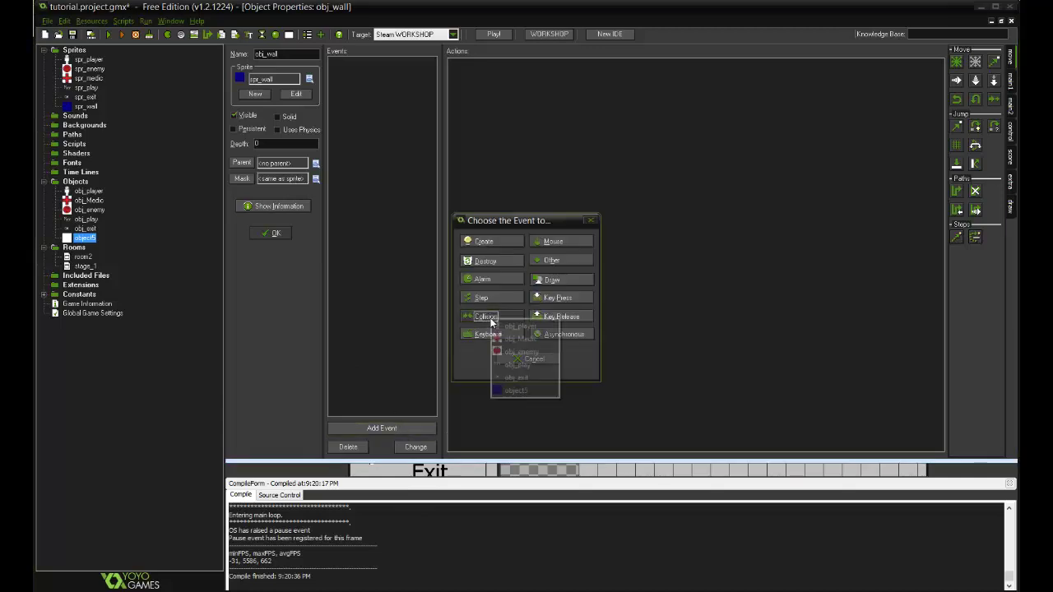
pyautogui.click(508, 325)
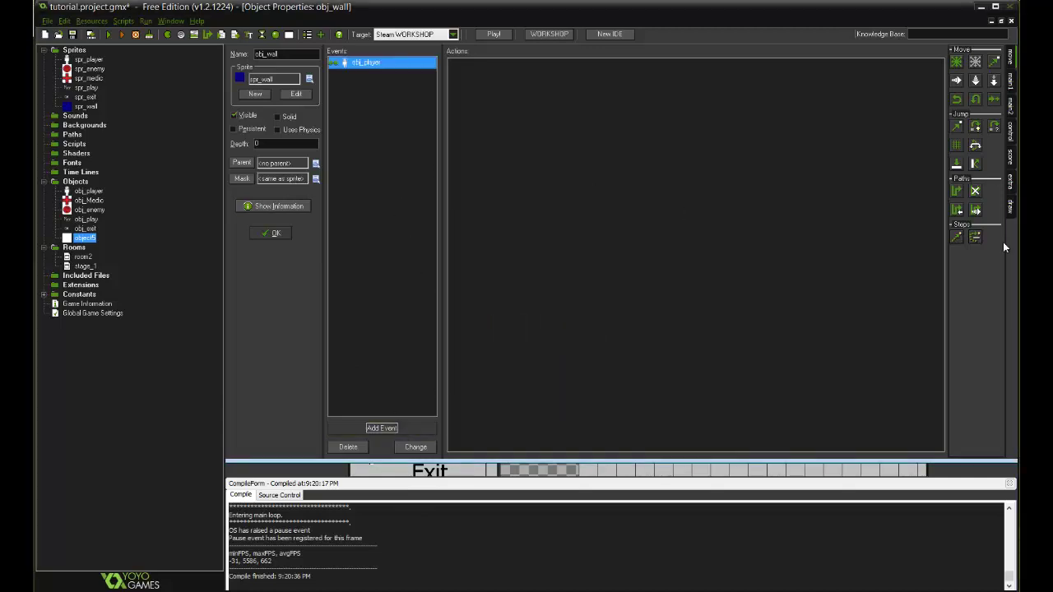
# Add an Execute Code action containing game_restart(); to obj_wall's obj_player collision event and accept the code and the object.
pyautogui.click(1016, 144)
pyautogui.moveTo(958, 171); pyautogui.dragTo(801, 186)
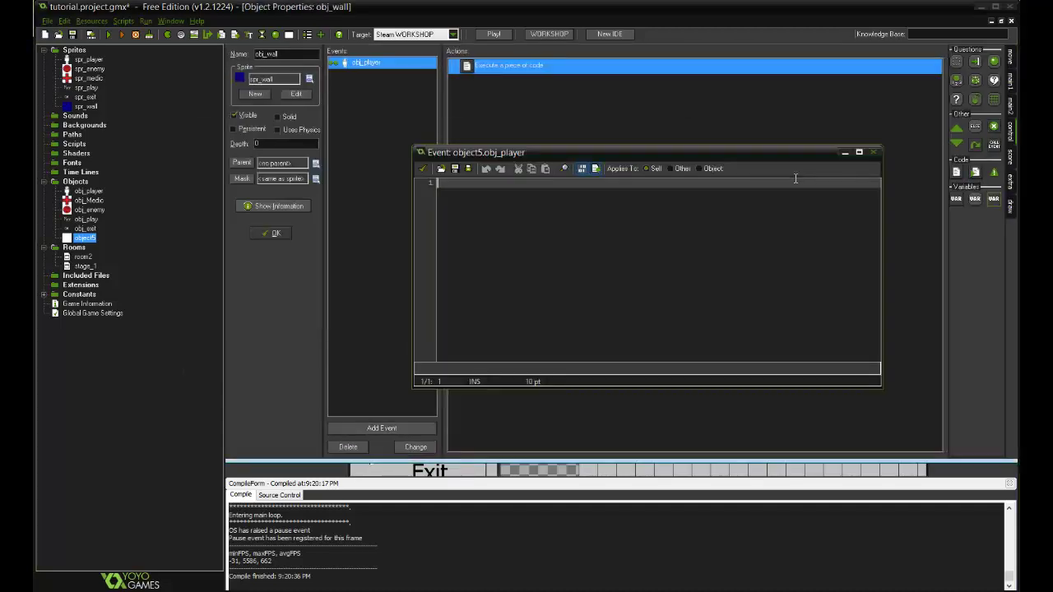
pyautogui.write('game_re')
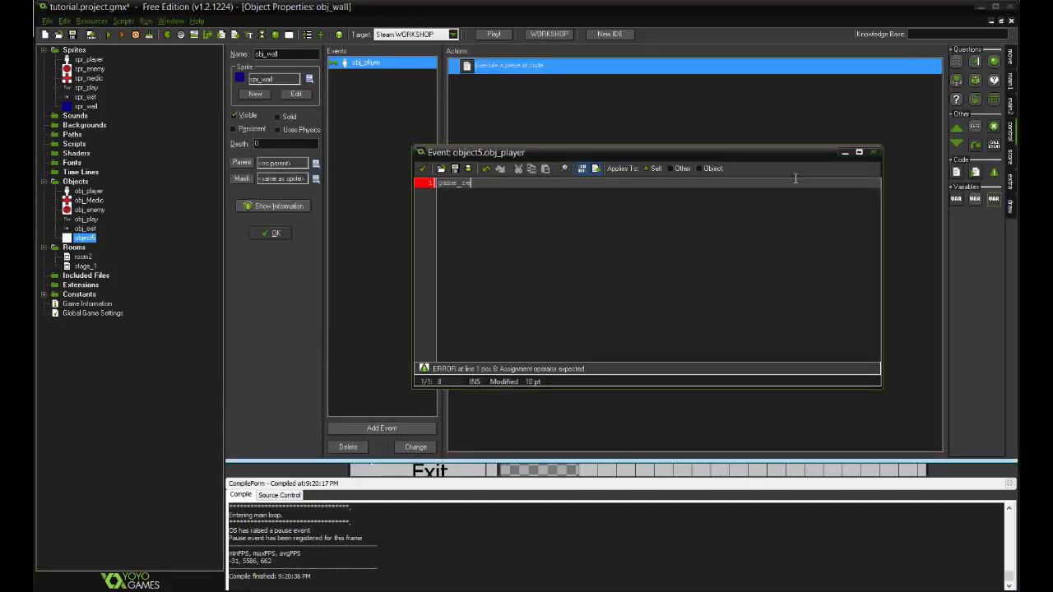
pyautogui.write('start()')
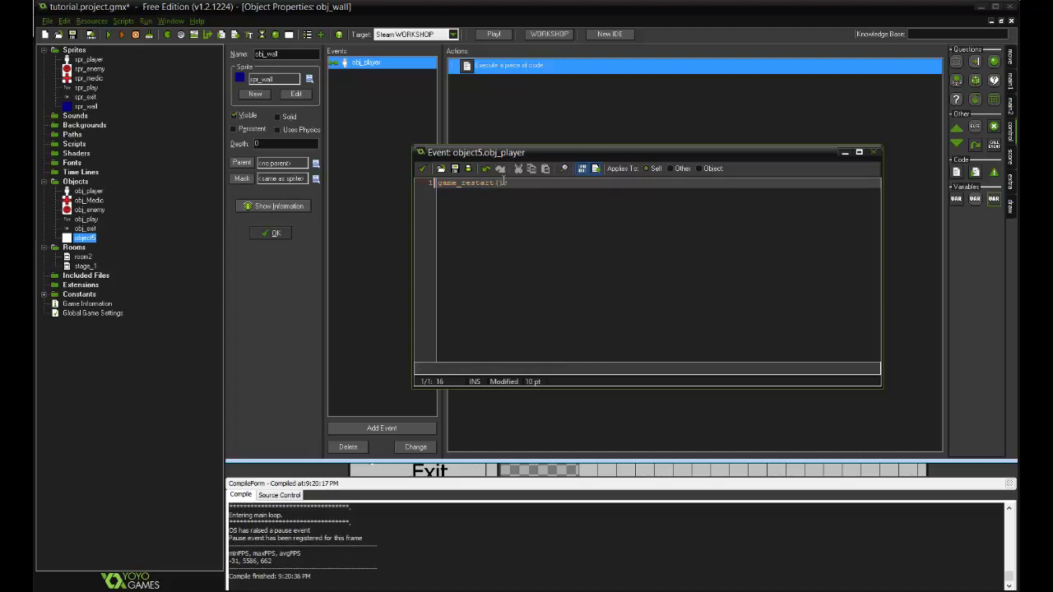
pyautogui.write(';')
pyautogui.click(424, 170)
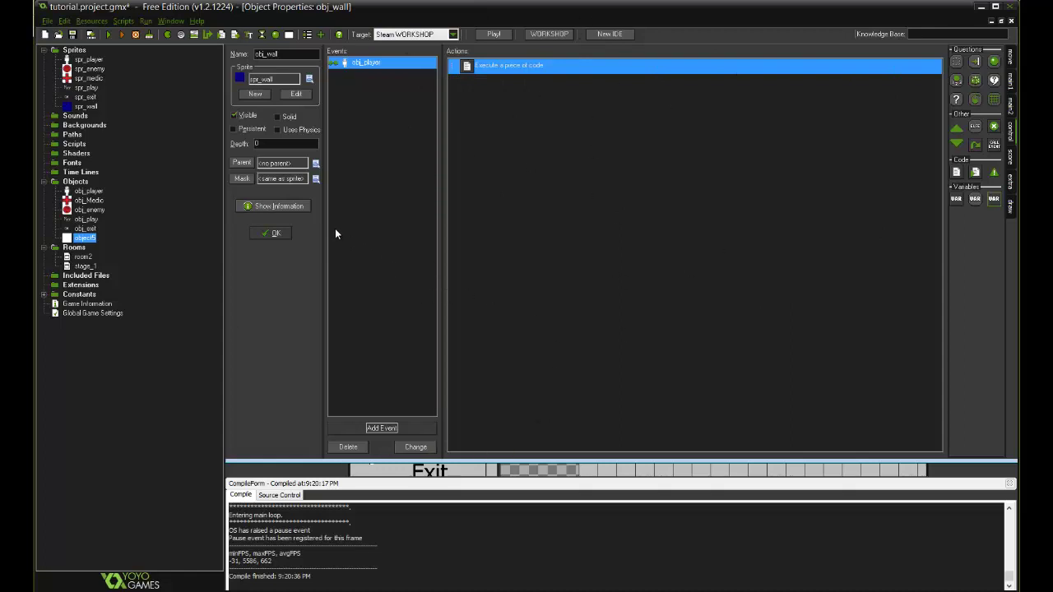
pyautogui.click(271, 233)
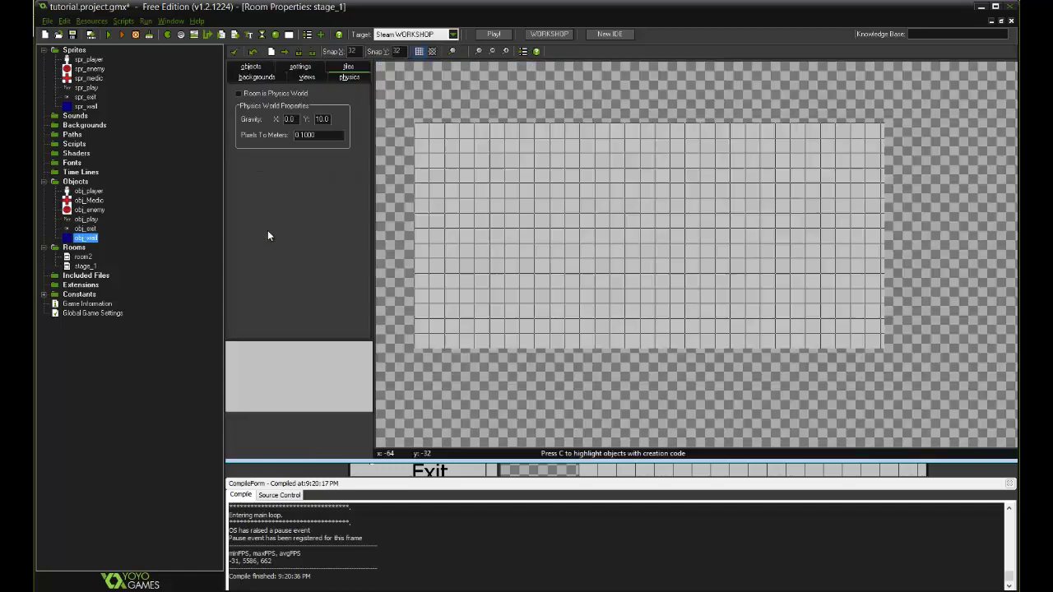
# Choose obj_wall as the object to place in stage_1 and start a horizontal wall row at the room's left edge, below mid-height.
pyautogui.click(255, 67)
pyautogui.click(268, 116)
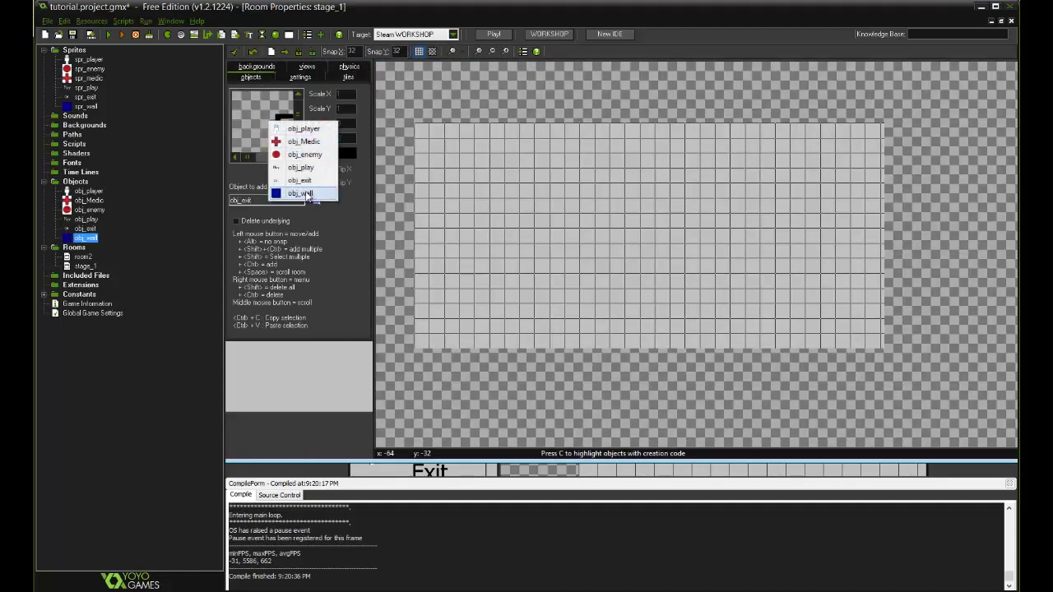
pyautogui.click(301, 194)
pyautogui.click(470, 201)
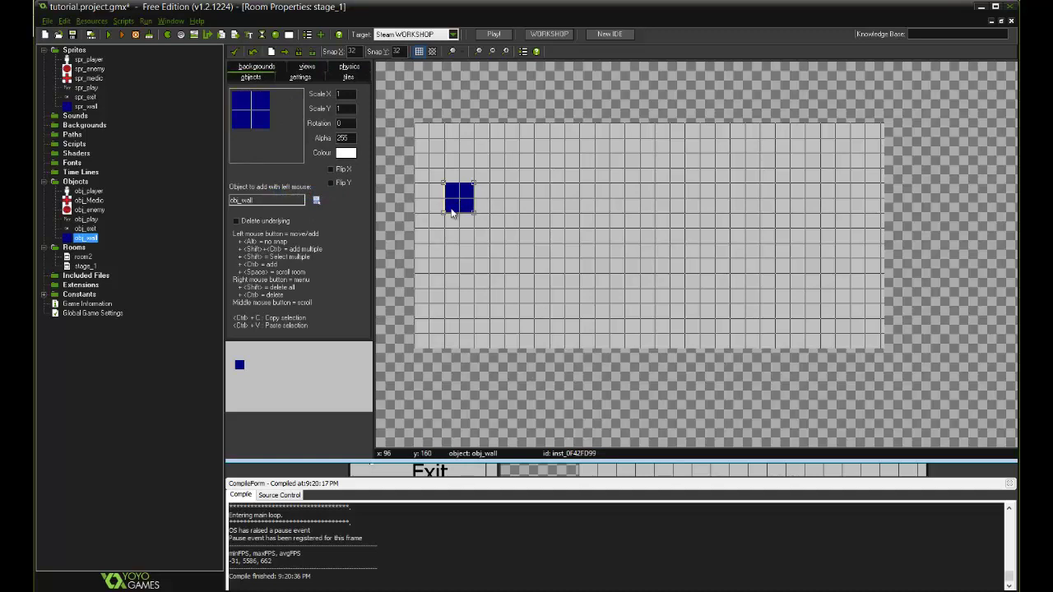
pyautogui.moveTo(452, 211); pyautogui.dragTo(442, 282)
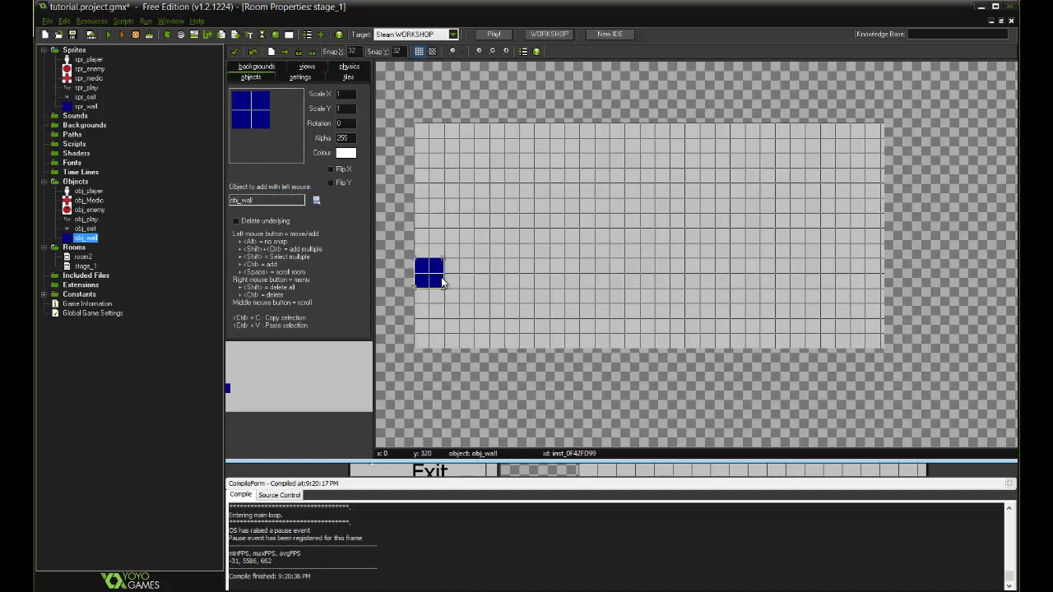
pyautogui.click(457, 278)
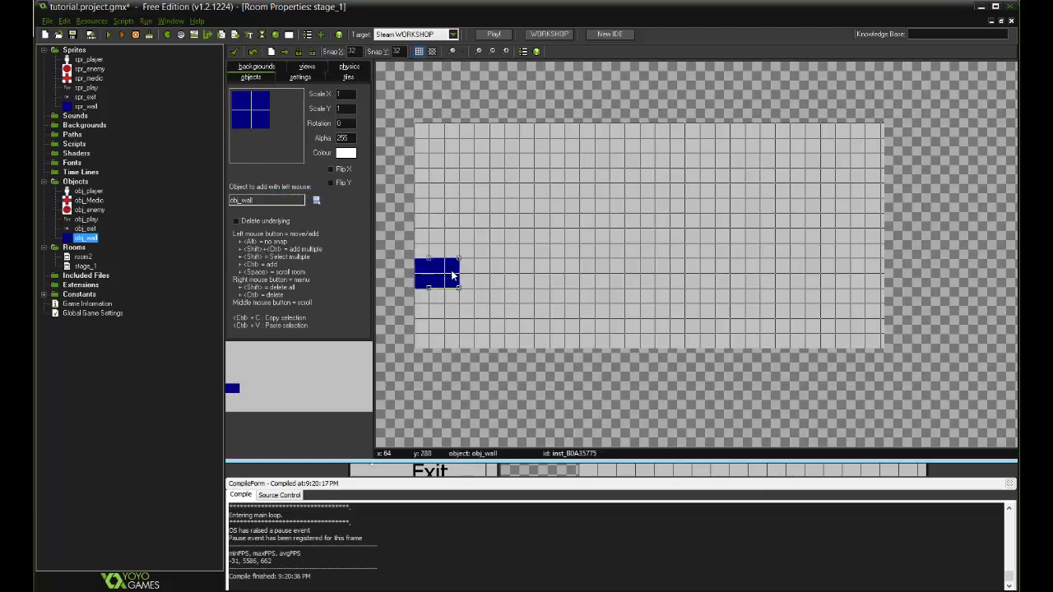
# Add more obj_wall blocks and align them into a continuous row, raising the last block one grid cell at the row's right end.
pyautogui.click(505, 259)
pyautogui.click(550, 259)
pyautogui.click(655, 288)
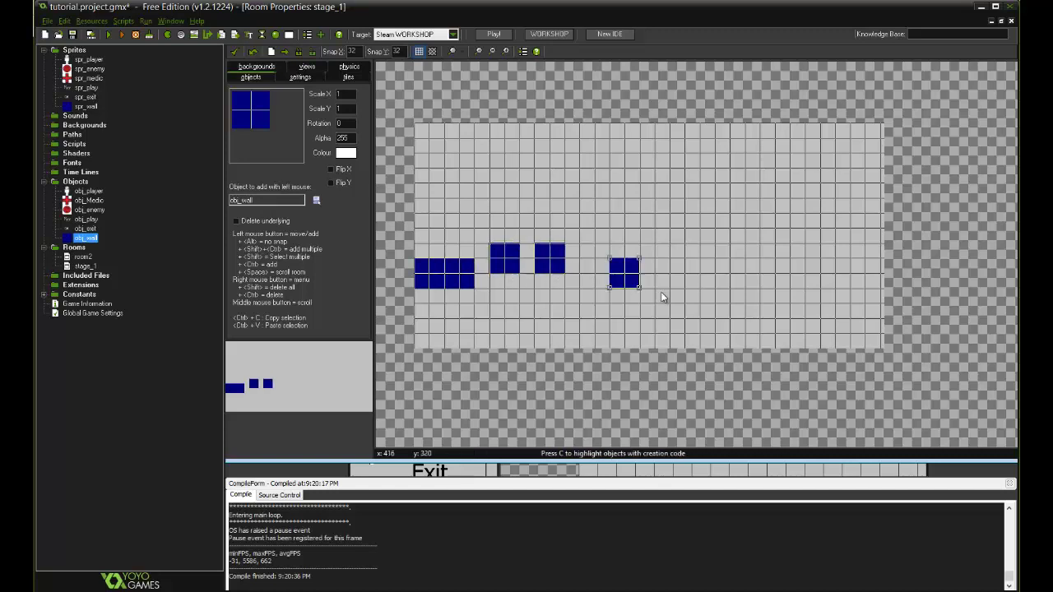
pyautogui.click(684, 303)
pyautogui.click(700, 317)
pyautogui.moveTo(513, 263); pyautogui.dragTo(532, 275)
pyautogui.moveTo(653, 284); pyautogui.dragTo(547, 276)
pyautogui.moveTo(685, 302); pyautogui.dragTo(578, 274)
pyautogui.moveTo(706, 316); pyautogui.dragTo(615, 254)
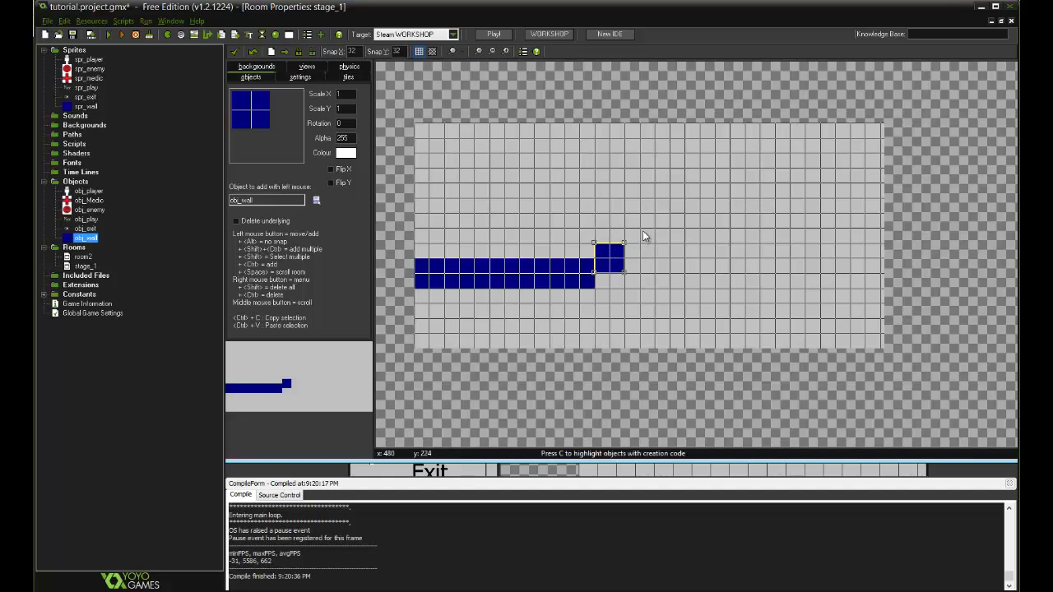
# Place six more wall blocks and arrange three of them as ascending stairs from the raised block.
pyautogui.click(686, 229)
pyautogui.click(731, 229)
pyautogui.click(776, 243)
pyautogui.click(806, 288)
pyautogui.click(716, 288)
pyautogui.click(686, 273)
pyautogui.moveTo(685, 221); pyautogui.dragTo(641, 235)
pyautogui.moveTo(724, 235); pyautogui.dragTo(665, 222)
pyautogui.moveTo(768, 237); pyautogui.dragTo(698, 213)
# Line up three wall blocks as a flat run continuing right from the top of the stairs.
pyautogui.moveTo(696, 280); pyautogui.dragTo(740, 232)
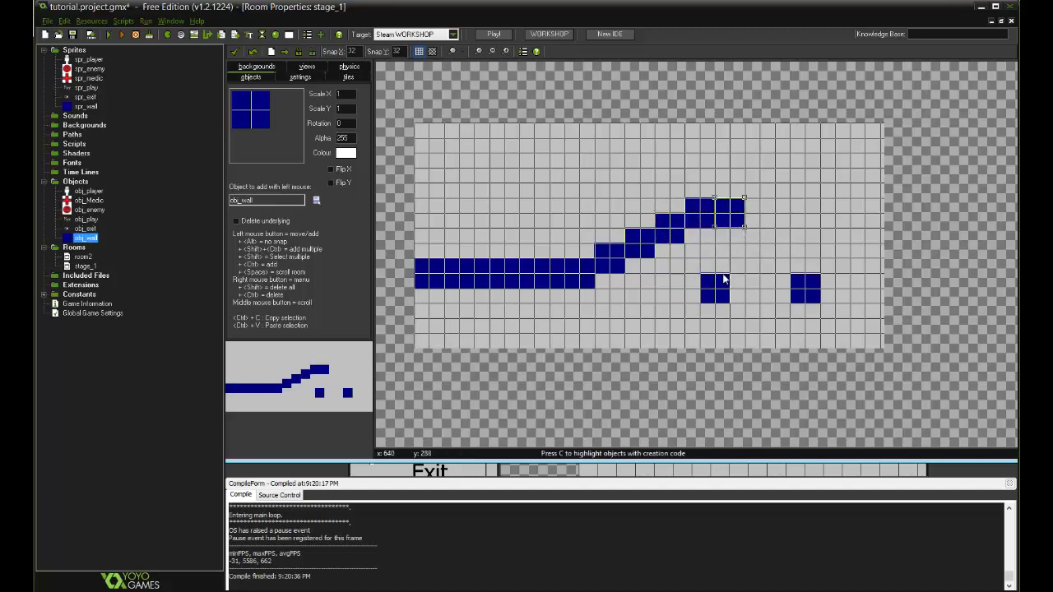
pyautogui.moveTo(722, 282); pyautogui.dragTo(766, 215)
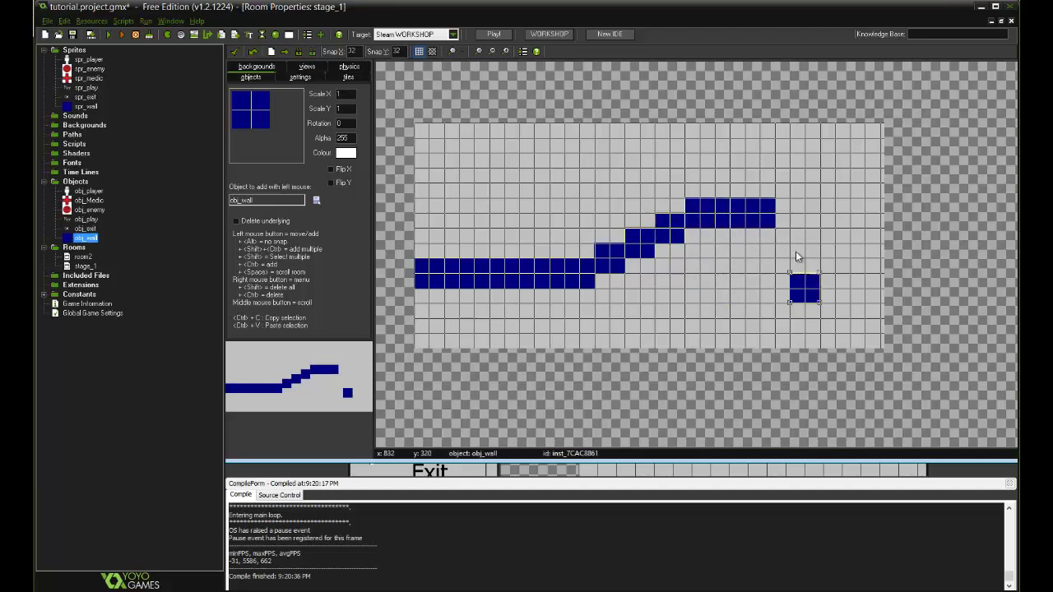
pyautogui.moveTo(803, 284); pyautogui.dragTo(795, 212)
# Add further wall blocks and stack four of them as a column descending from the right end of the upper run.
pyautogui.click(761, 288)
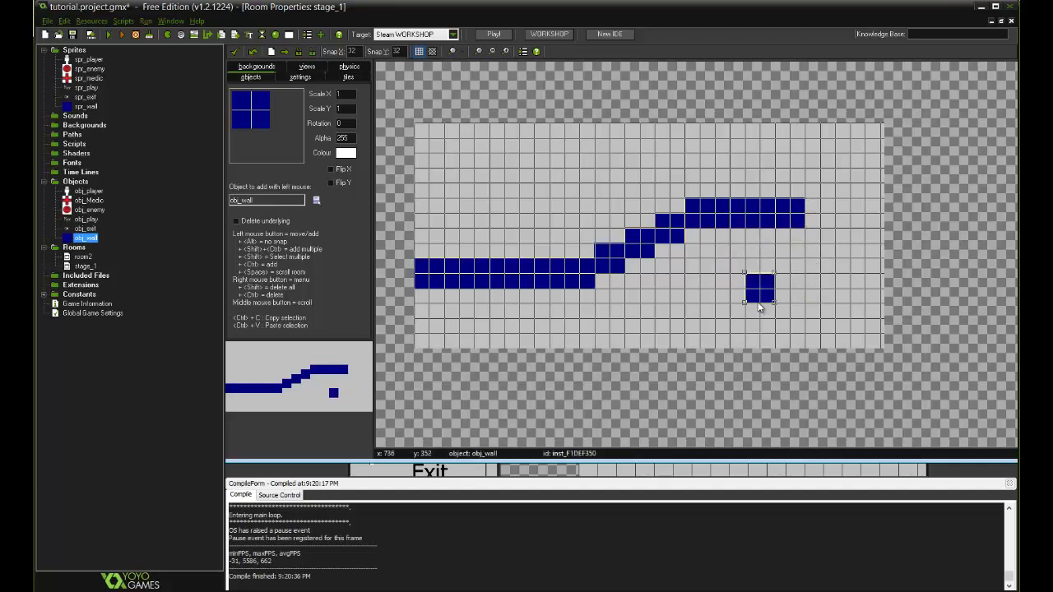
pyautogui.moveTo(761, 289); pyautogui.dragTo(730, 333)
pyautogui.moveTo(716, 288); pyautogui.dragTo(828, 227)
pyautogui.click(828, 253)
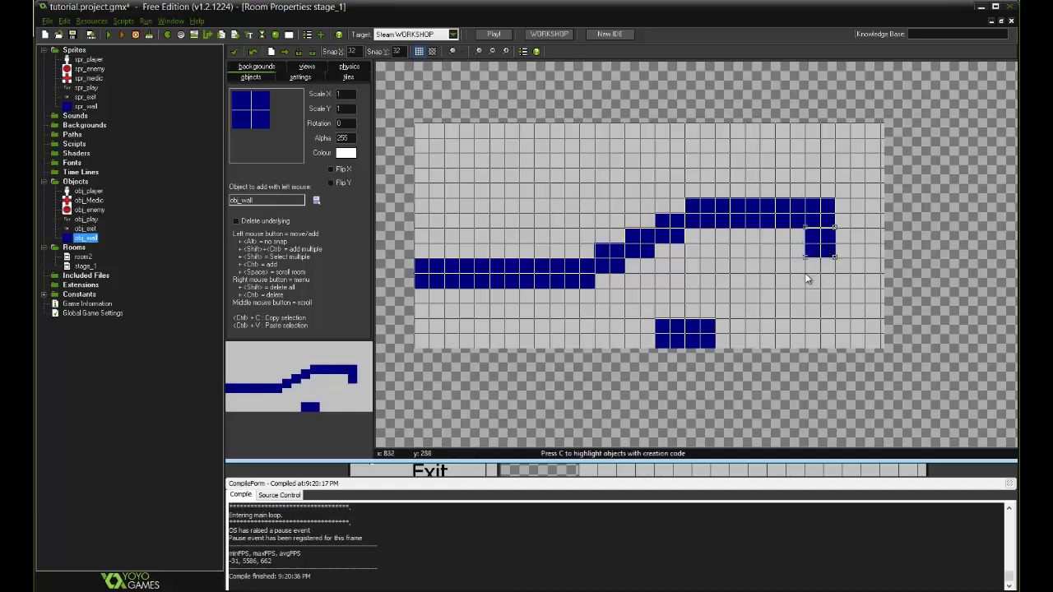
pyautogui.moveTo(813, 281); pyautogui.dragTo(833, 280)
pyautogui.moveTo(704, 333); pyautogui.dragTo(839, 303)
pyautogui.moveTo(671, 334); pyautogui.dragTo(700, 349)
# Delete the spare block near the room's bottom edge, the column's lowest block and the stray block outside the room, ending the column one grid cell higher.
pyautogui.moveTo(812, 343); pyautogui.dragTo(766, 331)
pyautogui.rightClick(766, 332)
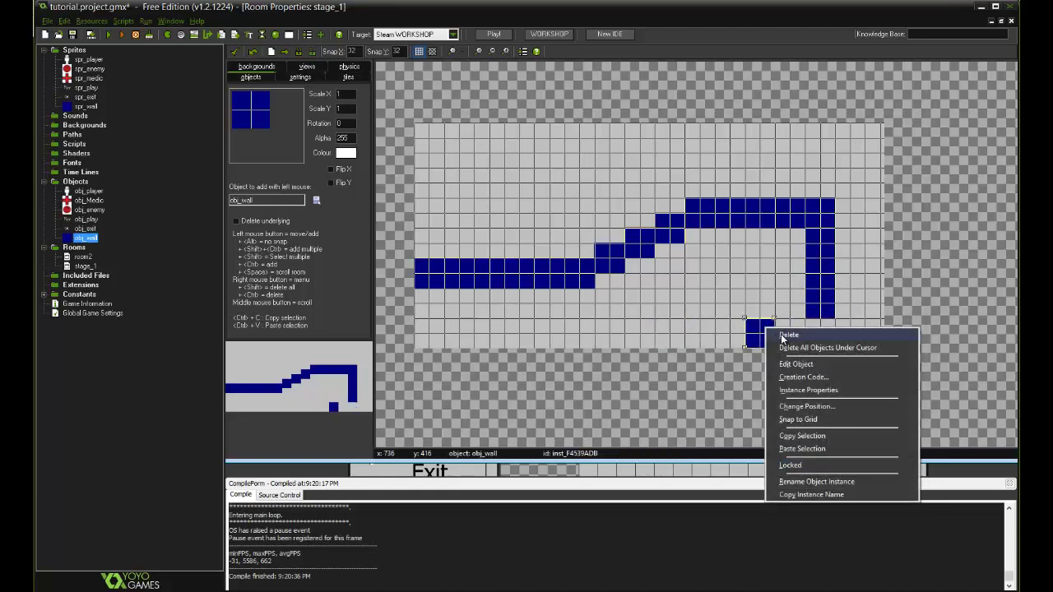
pyautogui.click(786, 334)
pyautogui.rightClick(817, 310)
pyautogui.click(841, 320)
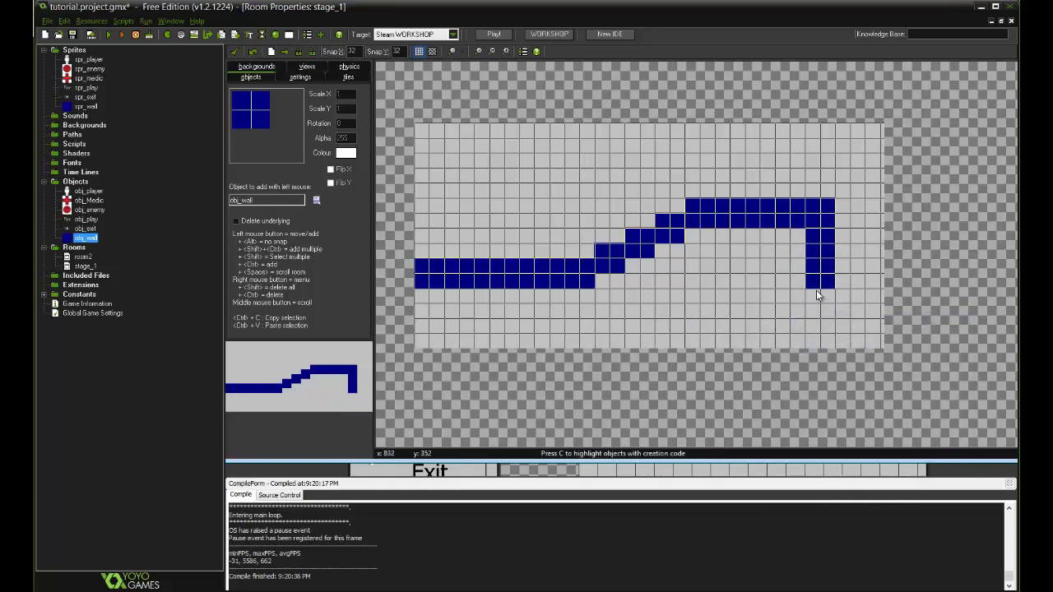
pyautogui.moveTo(817, 289); pyautogui.dragTo(920, 294)
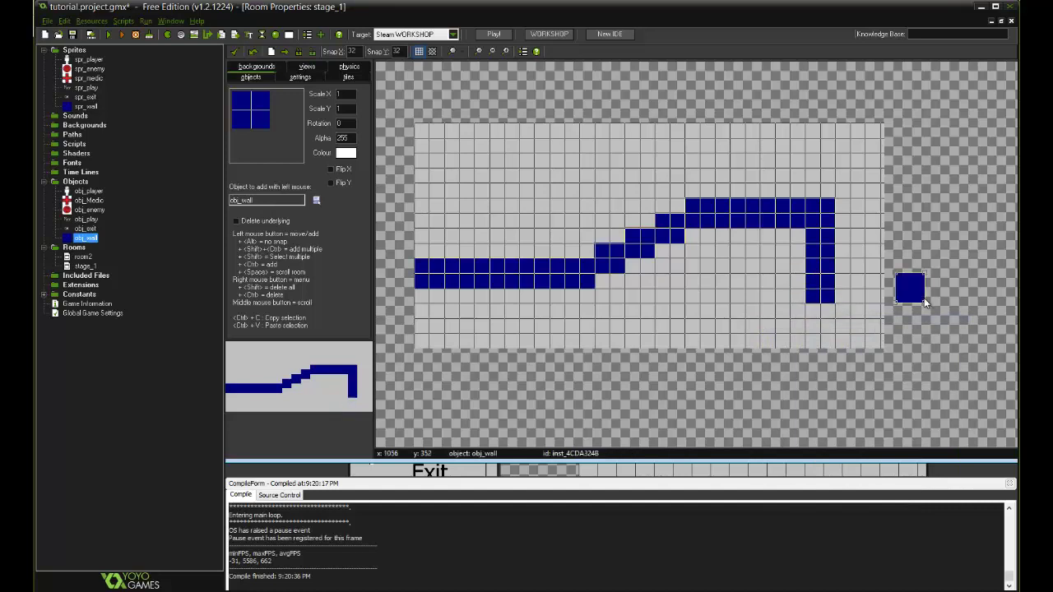
pyautogui.rightClick(920, 294)
pyautogui.click(889, 297)
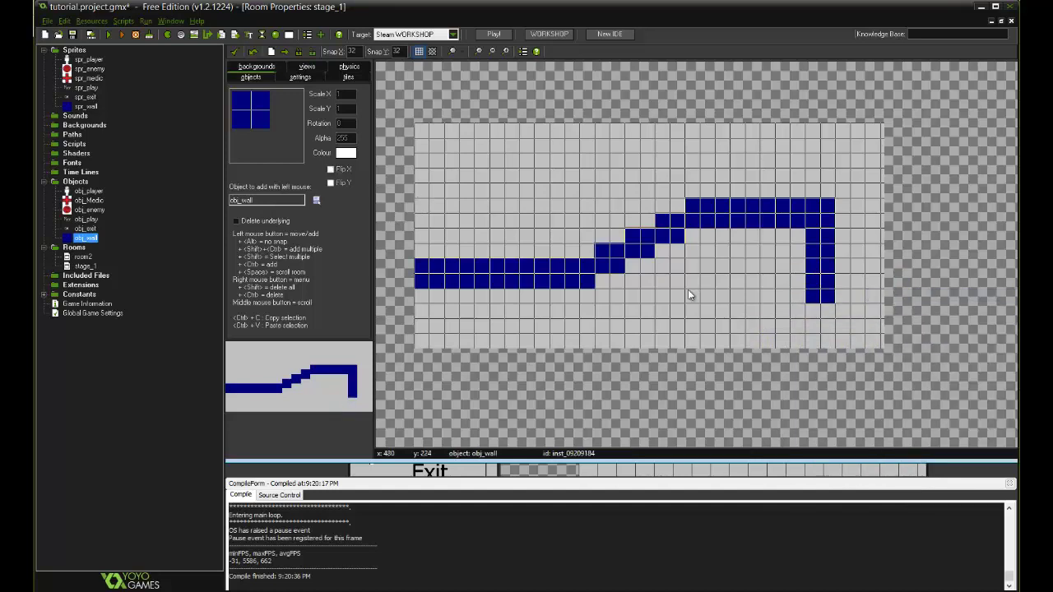
# Place a wall block just outside the room's left edge beside the row and scatter spare blocks below the room.
pyautogui.click(401, 271)
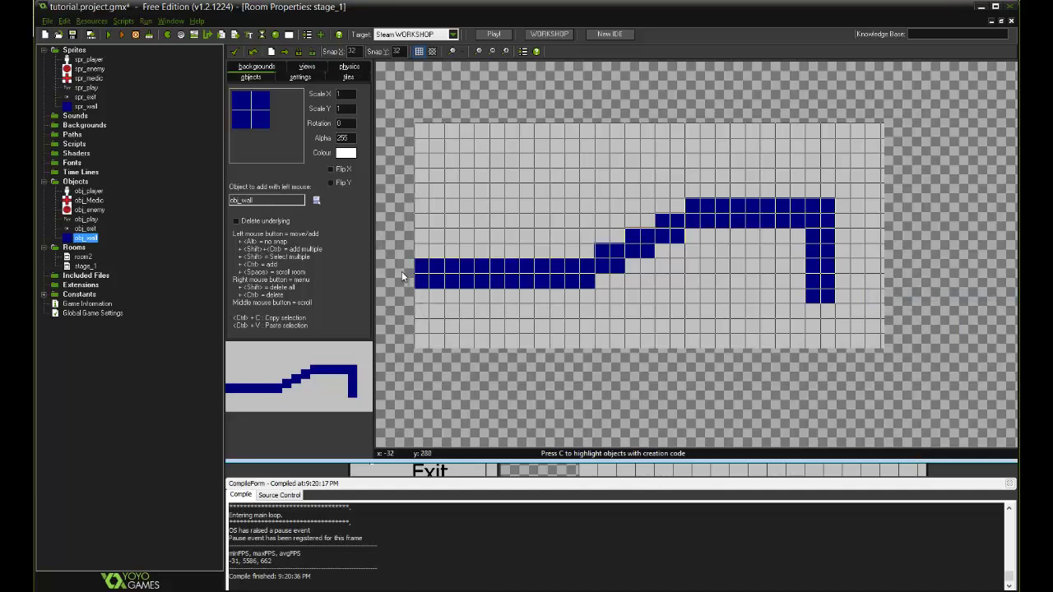
pyautogui.moveTo(404, 282); pyautogui.dragTo(400, 285)
pyautogui.click(398, 316)
pyautogui.click(459, 378)
pyautogui.click(499, 392)
pyautogui.click(579, 393)
pyautogui.click(609, 392)
pyautogui.click(729, 407)
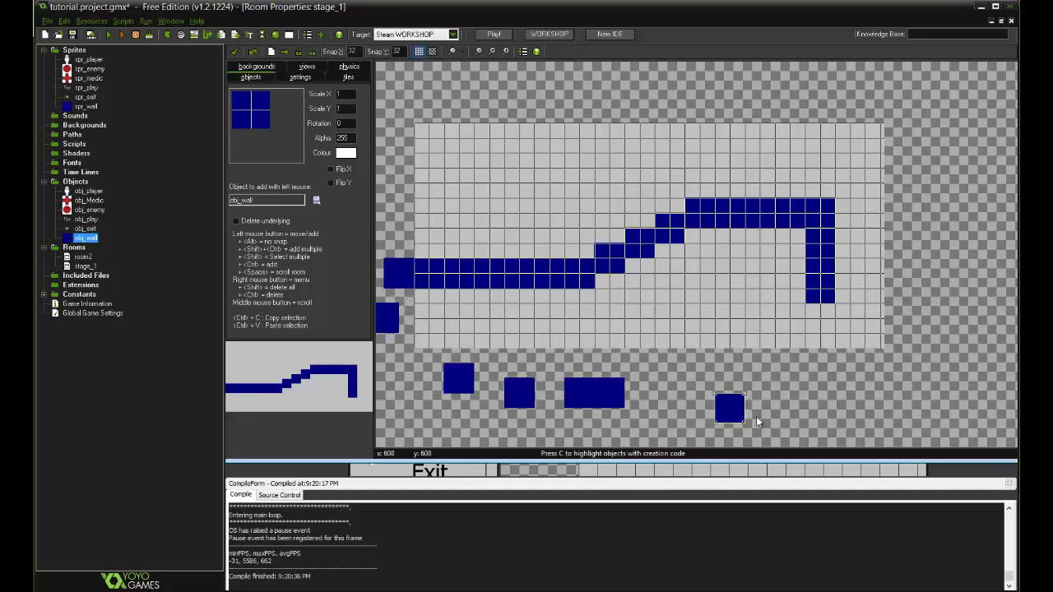
pyautogui.click(775, 392)
pyautogui.click(820, 377)
pyautogui.click(850, 407)
# Stack wall blocks into a column along the outside of the room's left edge, down to the lower-left corner.
pyautogui.click(393, 288)
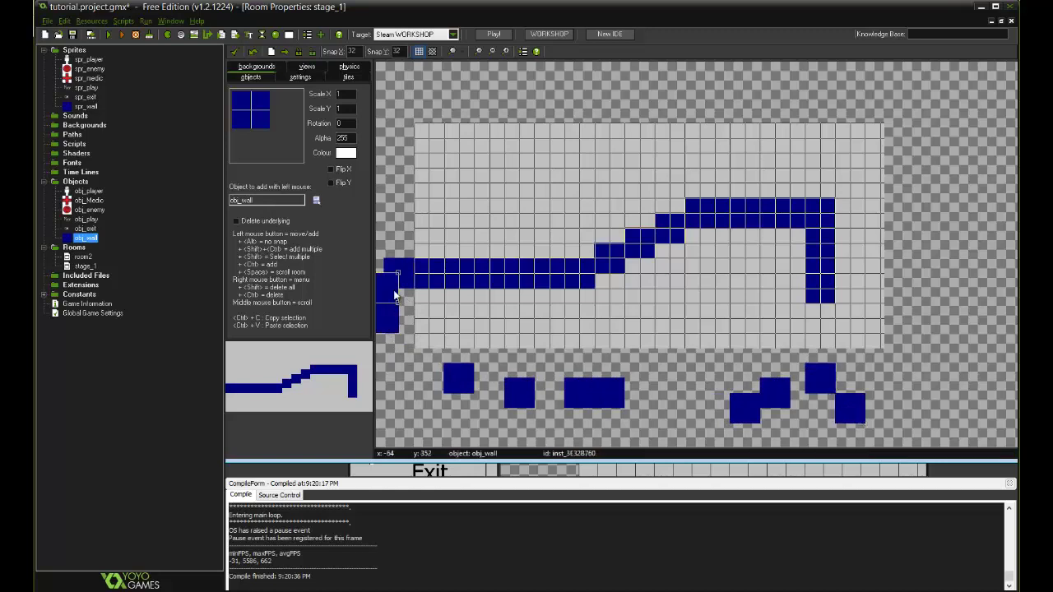
pyautogui.moveTo(394, 321); pyautogui.dragTo(403, 342)
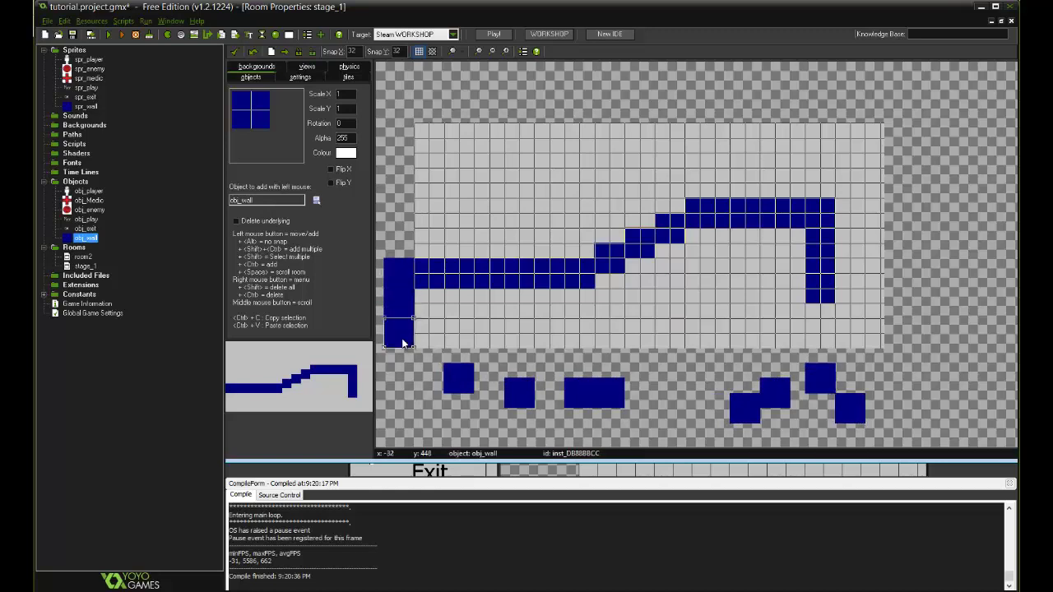
pyautogui.moveTo(447, 374); pyautogui.dragTo(386, 365)
# Align the spare wall blocks into a row just below the room's bottom edge, extending right from the corner block.
pyautogui.moveTo(519, 393); pyautogui.dragTo(429, 363)
pyautogui.moveTo(580, 400); pyautogui.dragTo(460, 370)
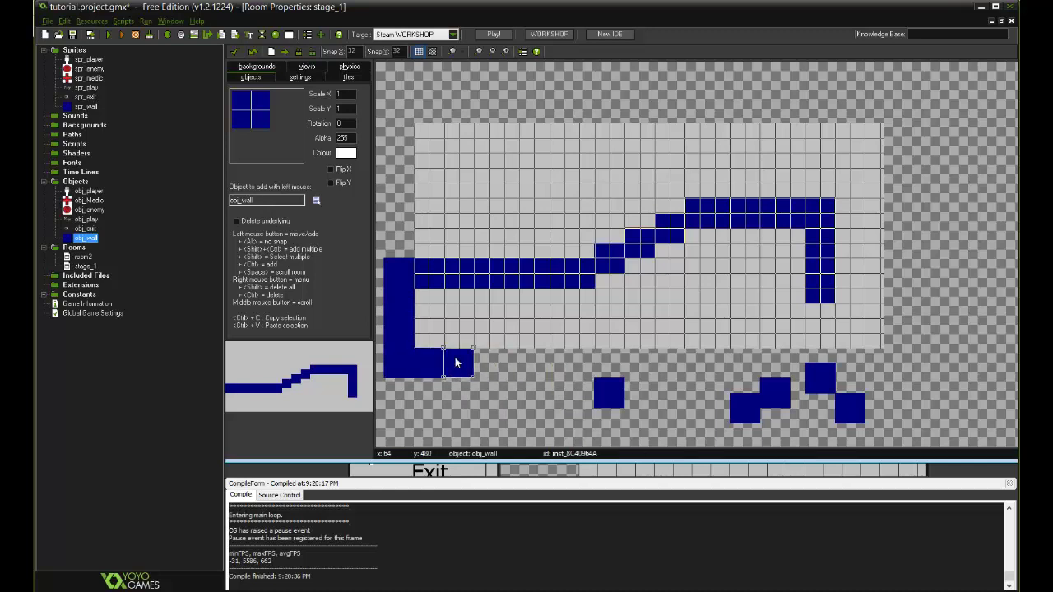
pyautogui.moveTo(606, 392); pyautogui.dragTo(486, 362)
pyautogui.moveTo(736, 409); pyautogui.dragTo(511, 365)
pyautogui.moveTo(780, 400); pyautogui.dragTo(553, 368)
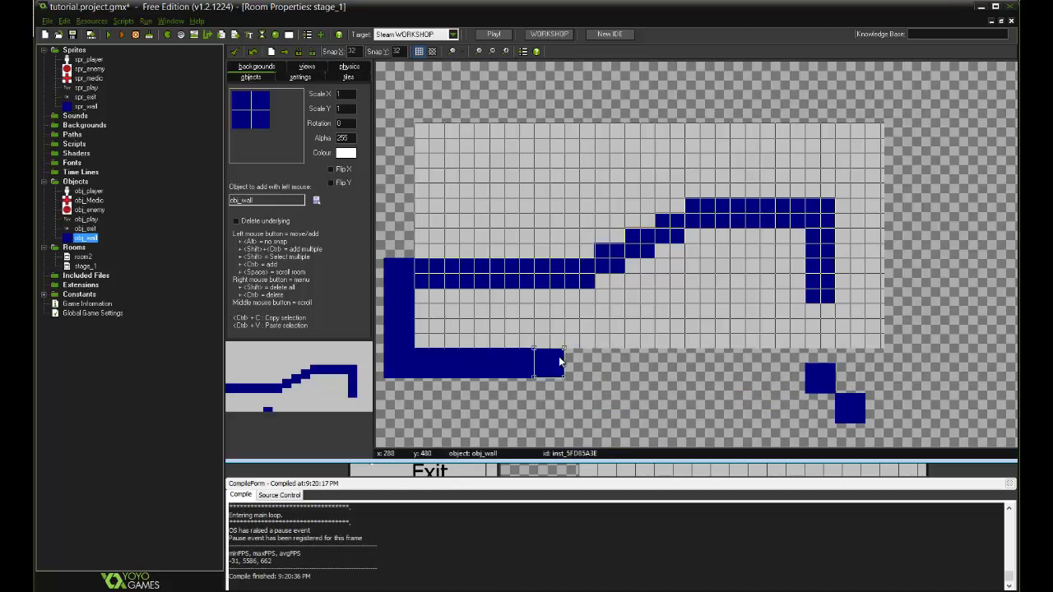
pyautogui.moveTo(816, 385); pyautogui.dragTo(575, 369)
pyautogui.moveTo(852, 415); pyautogui.dragTo(623, 359)
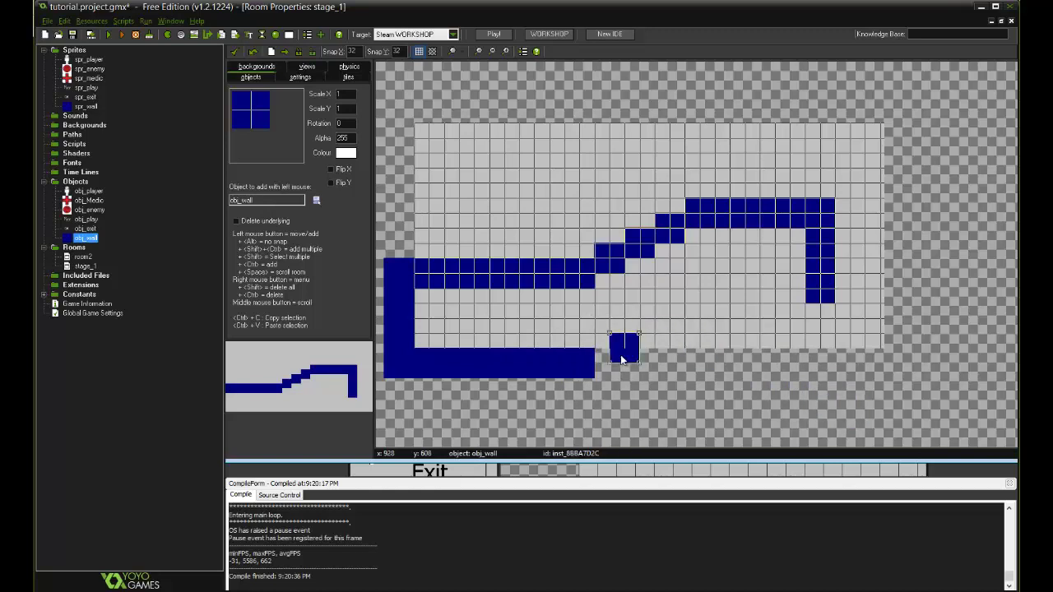
# Place more wall blocks below the room and use them to extend the bottom row to beneath the raised section.
pyautogui.click(680, 358)
pyautogui.click(785, 373)
pyautogui.moveTo(813, 377)
pyautogui.mouseDown()
pyautogui.moveTo(859, 386)
pyautogui.moveTo(800, 373)
pyautogui.mouseUp()
pyautogui.click(827, 360)
pyautogui.moveTo(684, 363); pyautogui.dragTo(639, 363)
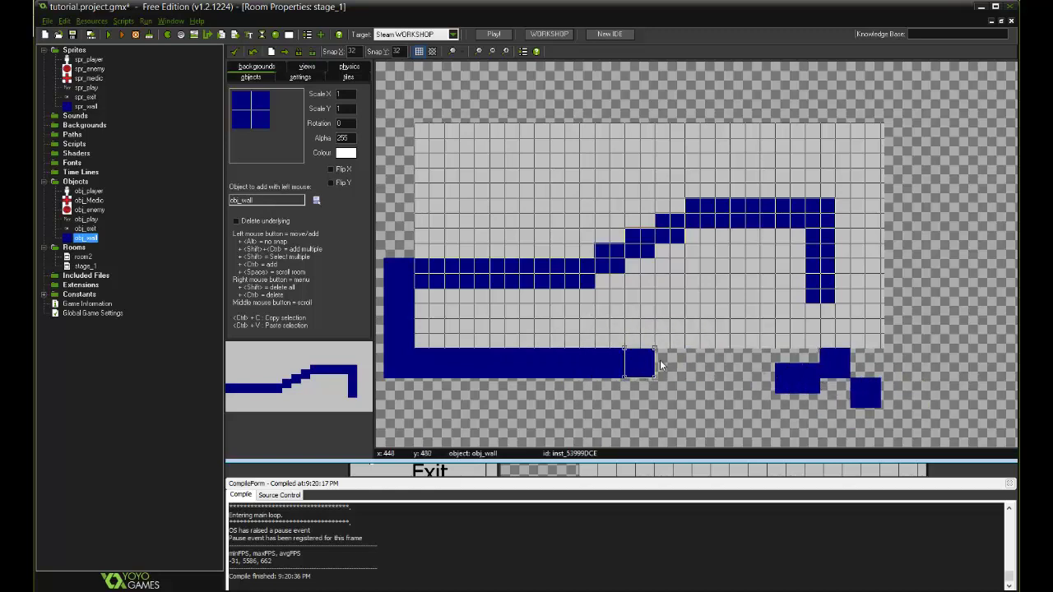
pyautogui.moveTo(777, 377); pyautogui.dragTo(665, 359)
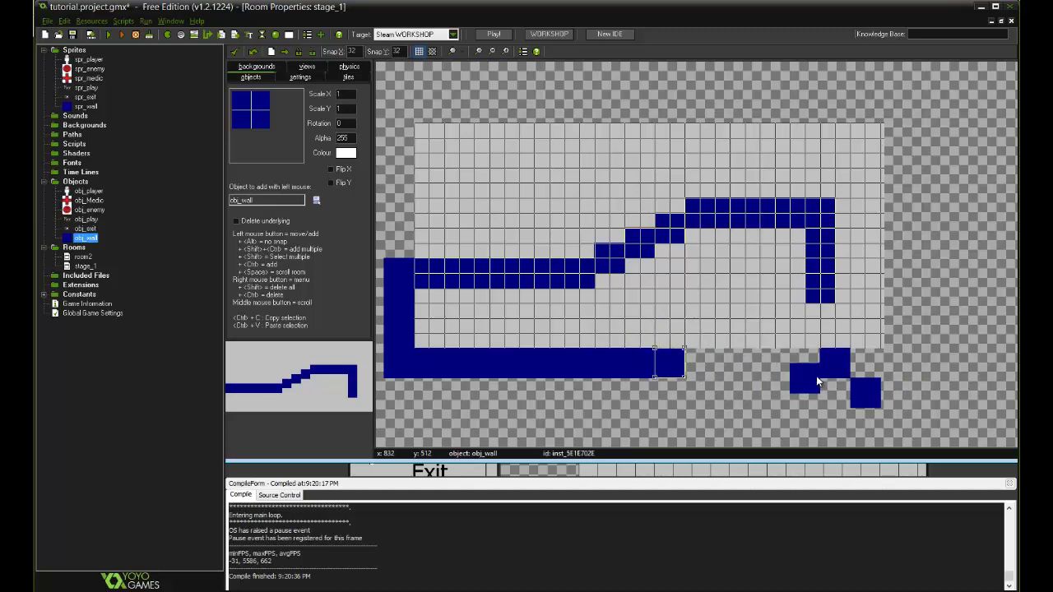
pyautogui.moveTo(816, 376); pyautogui.dragTo(700, 362)
pyautogui.moveTo(827, 365); pyautogui.dragTo(716, 368)
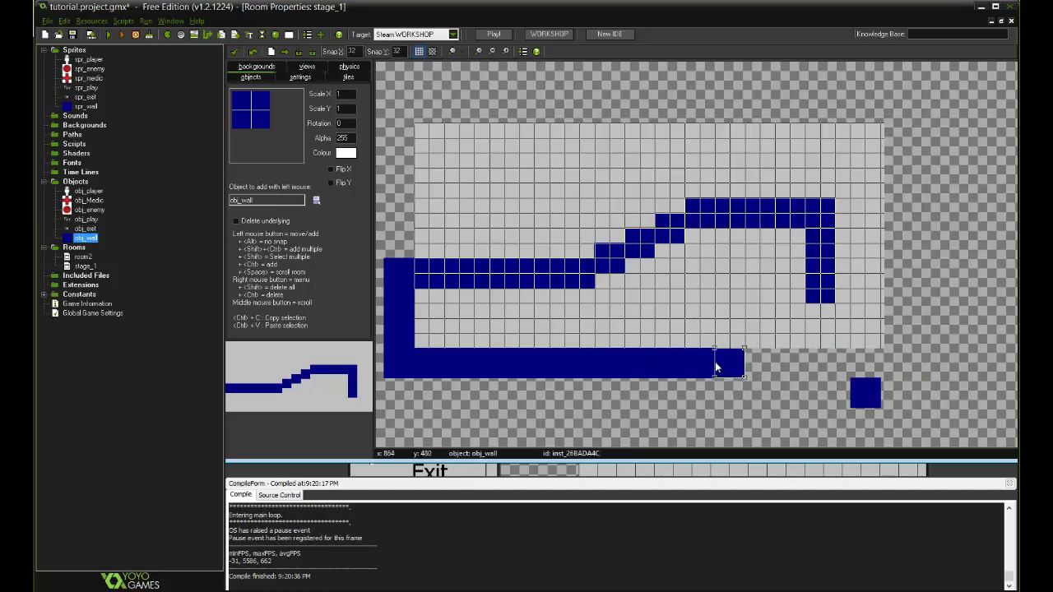
pyautogui.moveTo(864, 391); pyautogui.dragTo(759, 363)
# Add more blocks to continue the bottom row to beneath the descending column, and delete the accidentally stretched wall block.
pyautogui.click(807, 368)
pyautogui.click(873, 357)
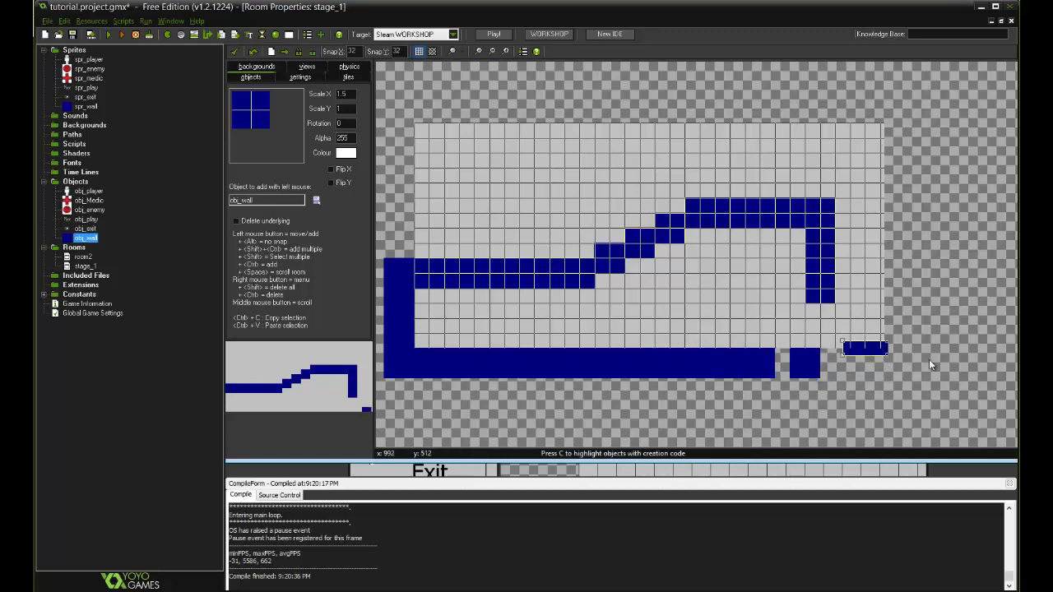
pyautogui.click(929, 360)
pyautogui.click(946, 370)
pyautogui.click(917, 399)
pyautogui.moveTo(805, 364); pyautogui.dragTo(790, 363)
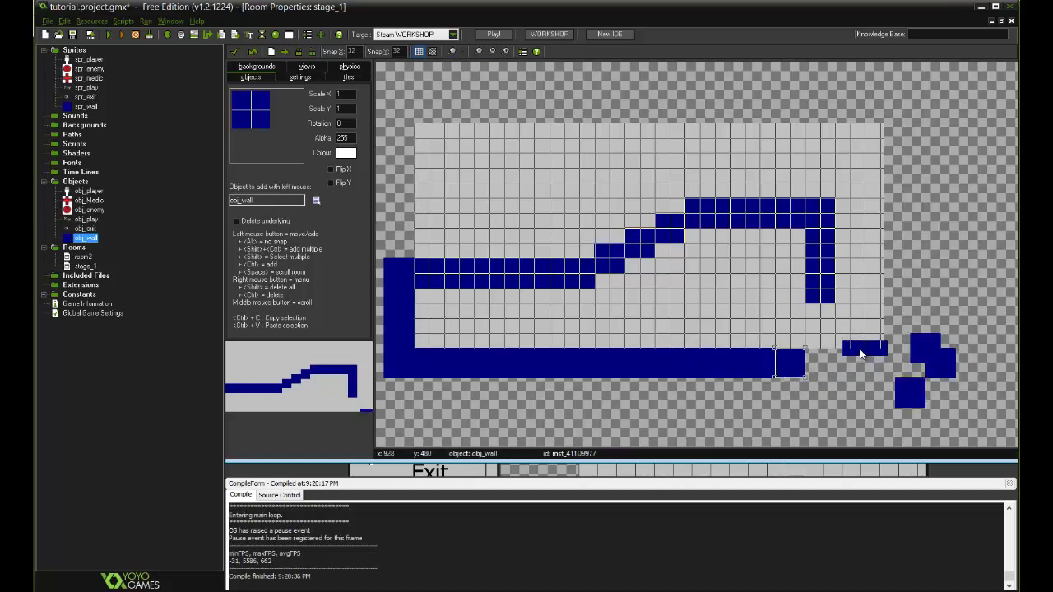
pyautogui.rightClick(866, 356)
pyautogui.click(867, 358)
pyautogui.moveTo(914, 388); pyautogui.dragTo(824, 362)
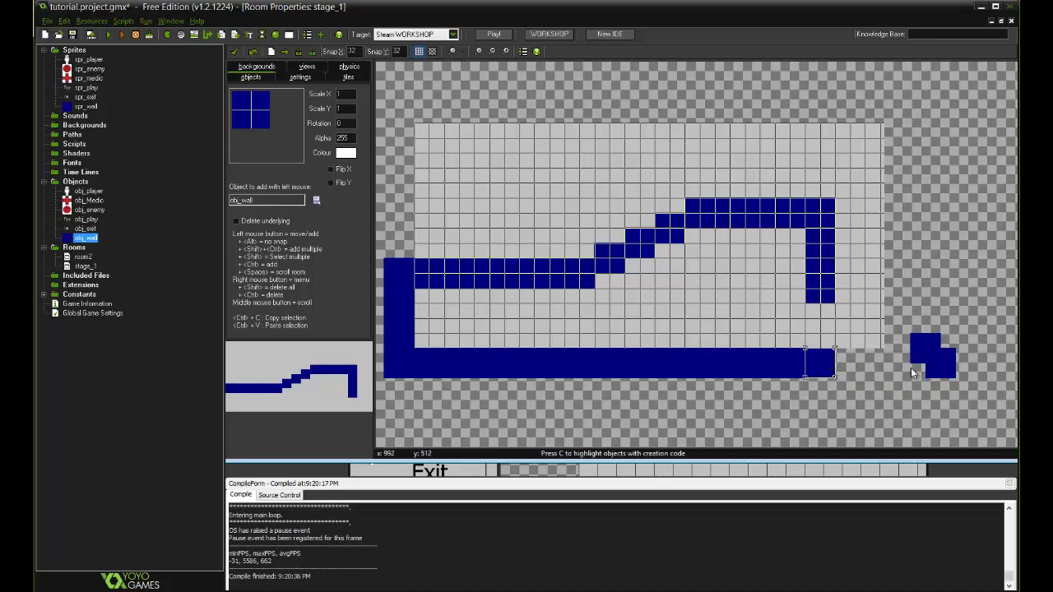
# Close the passage's right end with wall blocks from the bottom row up to the column, and delete the stray block outside the room.
pyautogui.click(918, 354)
pyautogui.moveTo(919, 355); pyautogui.dragTo(852, 318)
pyautogui.click(853, 304)
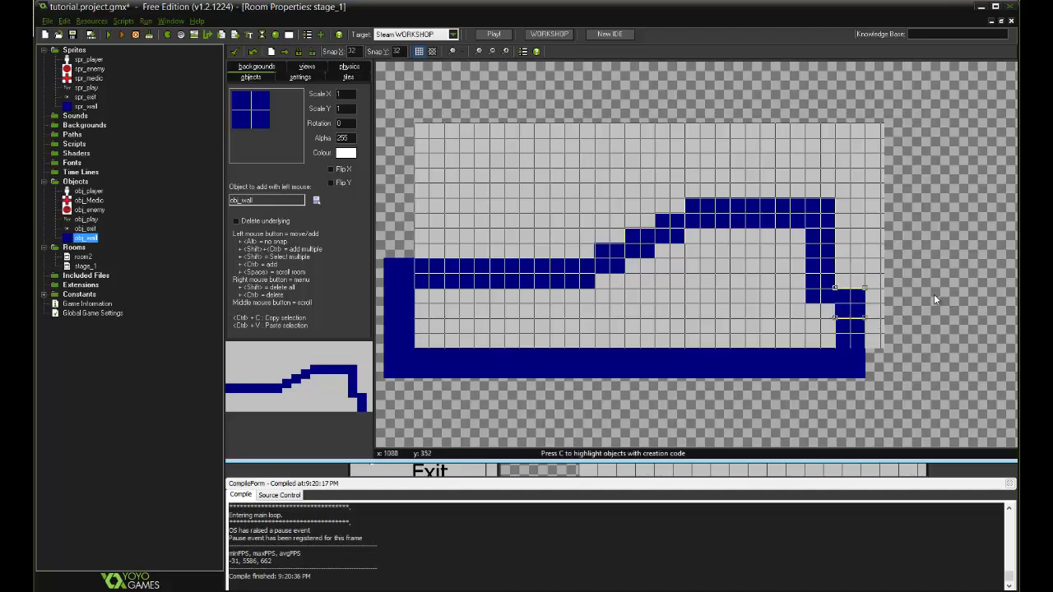
pyautogui.click(959, 321)
pyautogui.rightClick(962, 324)
pyautogui.click(959, 327)
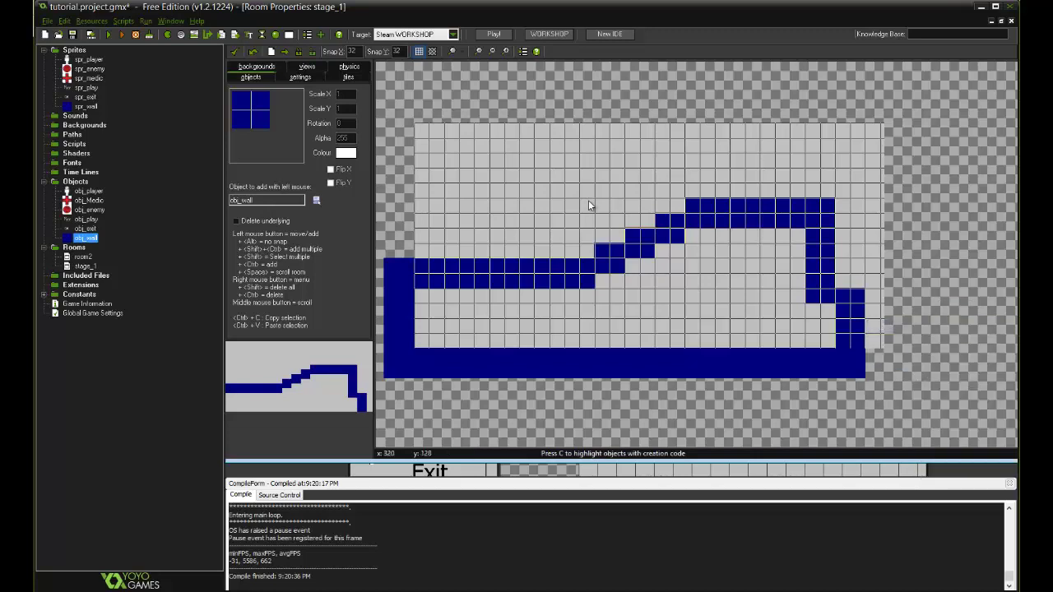
# Place an obj_player instance at the left end of the passage and delete the two stray player copies.
pyautogui.click(287, 107)
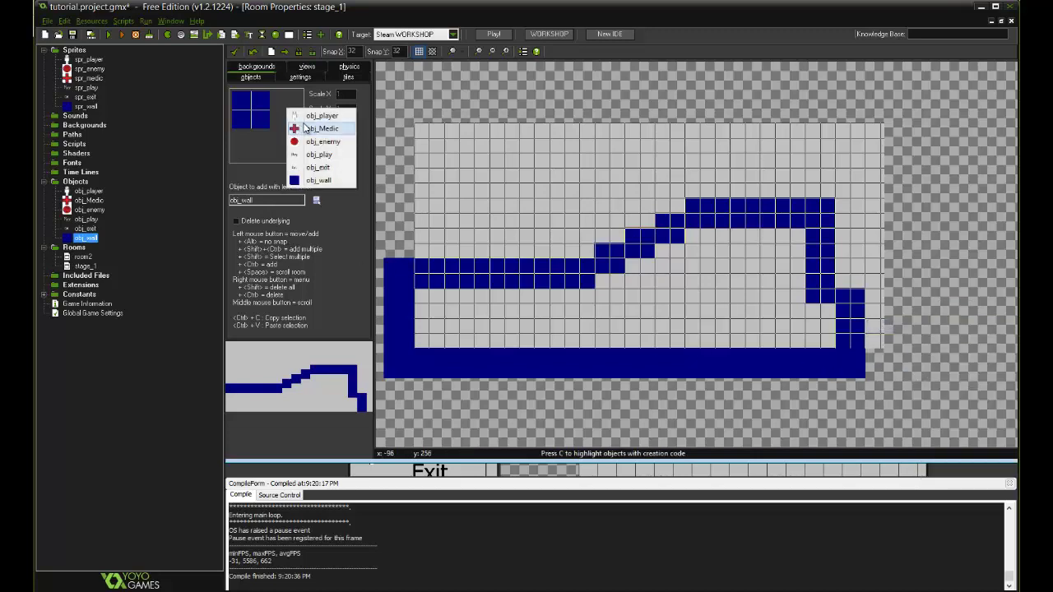
pyautogui.click(311, 114)
pyautogui.moveTo(440, 316); pyautogui.dragTo(429, 311)
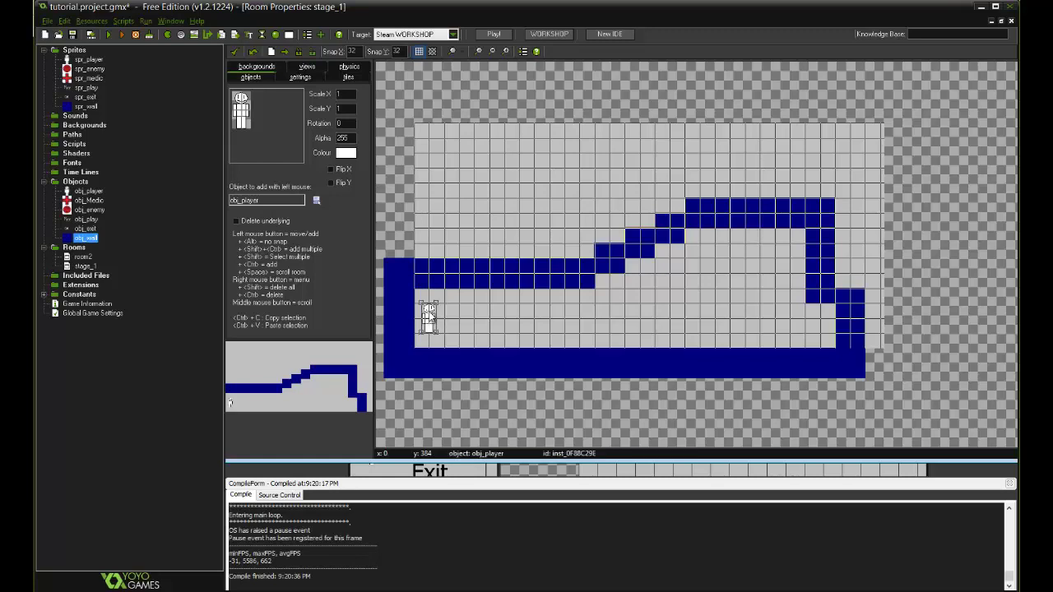
pyautogui.click(944, 319)
pyautogui.rightClick(944, 319)
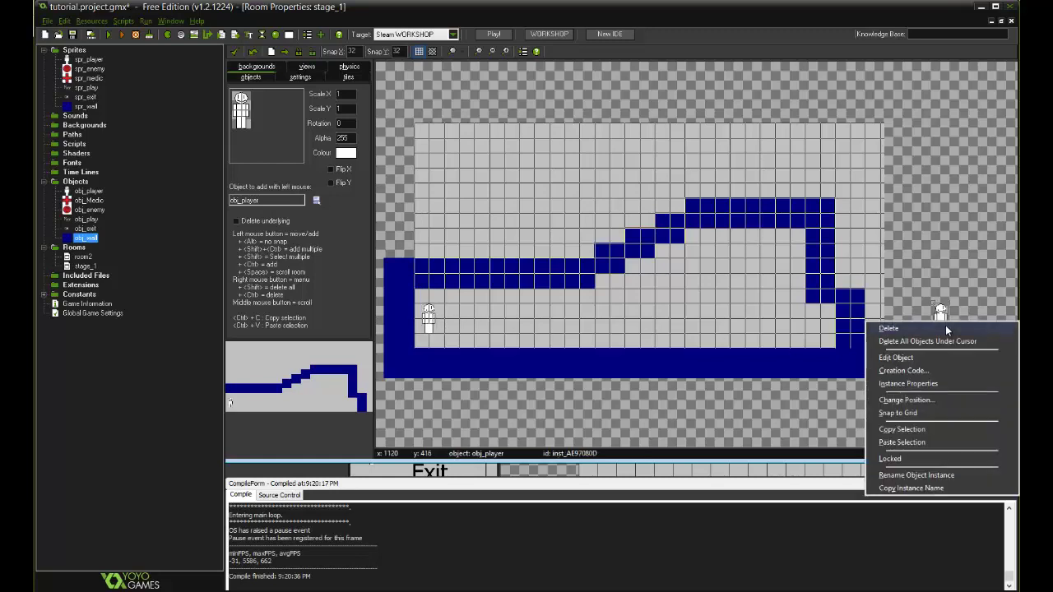
pyautogui.click(944, 325)
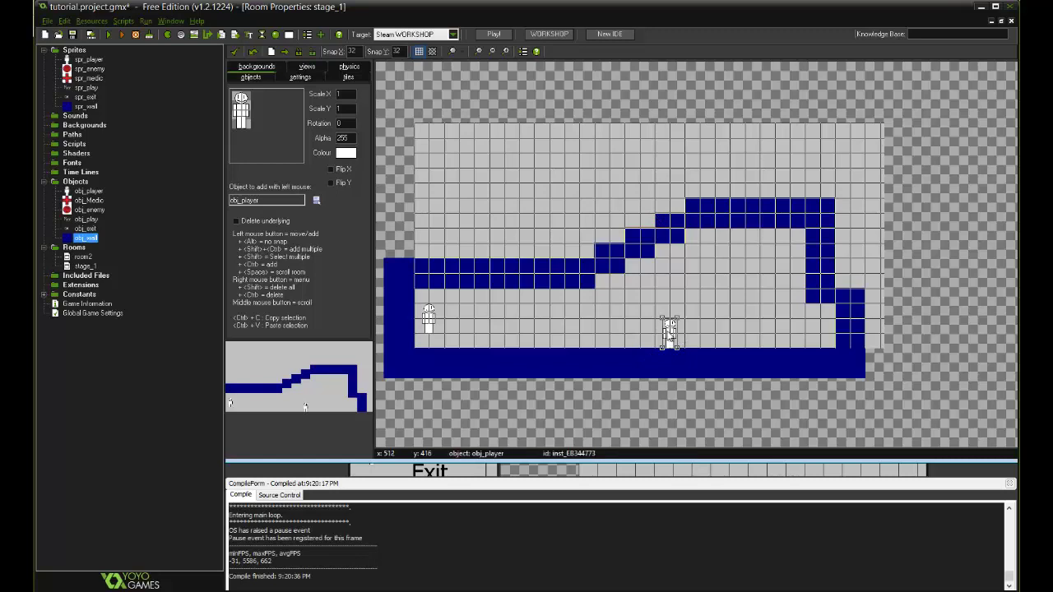
pyautogui.rightClick(671, 336)
pyautogui.click(691, 339)
# Place two obj_wall blocks as ascending steps from the passage floor, beneath the rising ceiling section.
pyautogui.click(271, 140)
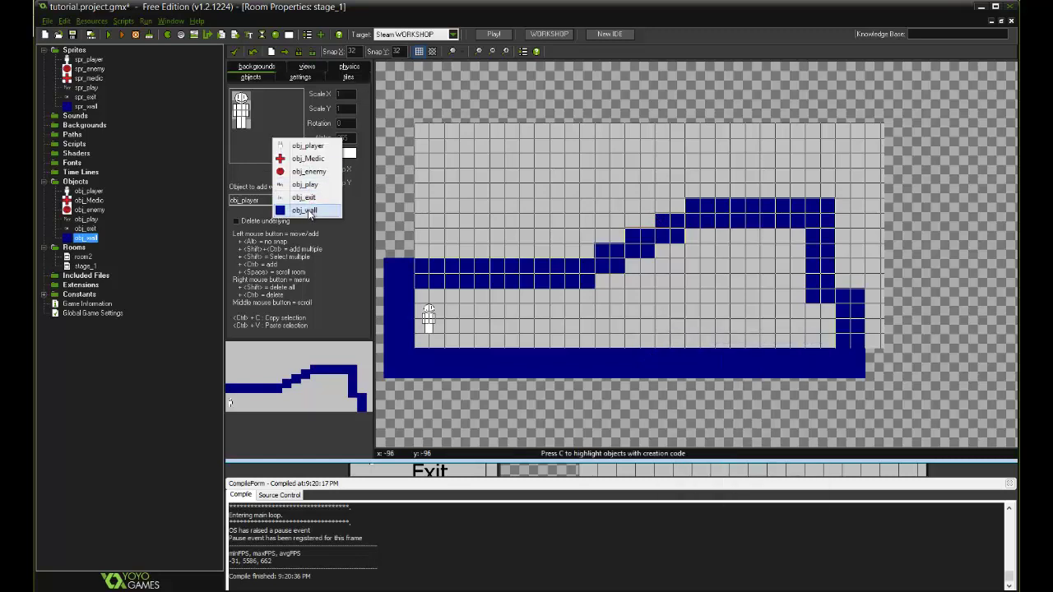
pyautogui.click(300, 212)
pyautogui.moveTo(656, 347)
pyautogui.mouseDown()
pyautogui.moveTo(658, 336)
pyautogui.moveTo(645, 338)
pyautogui.moveTo(661, 333)
pyautogui.moveTo(646, 334)
pyautogui.mouseUp()
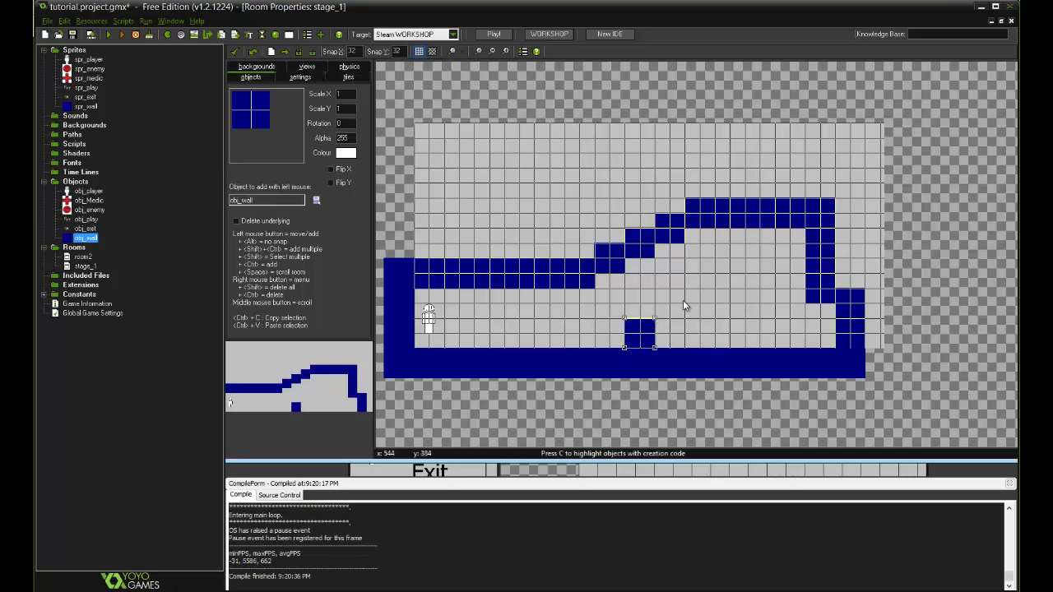
pyautogui.moveTo(683, 305); pyautogui.dragTo(676, 315)
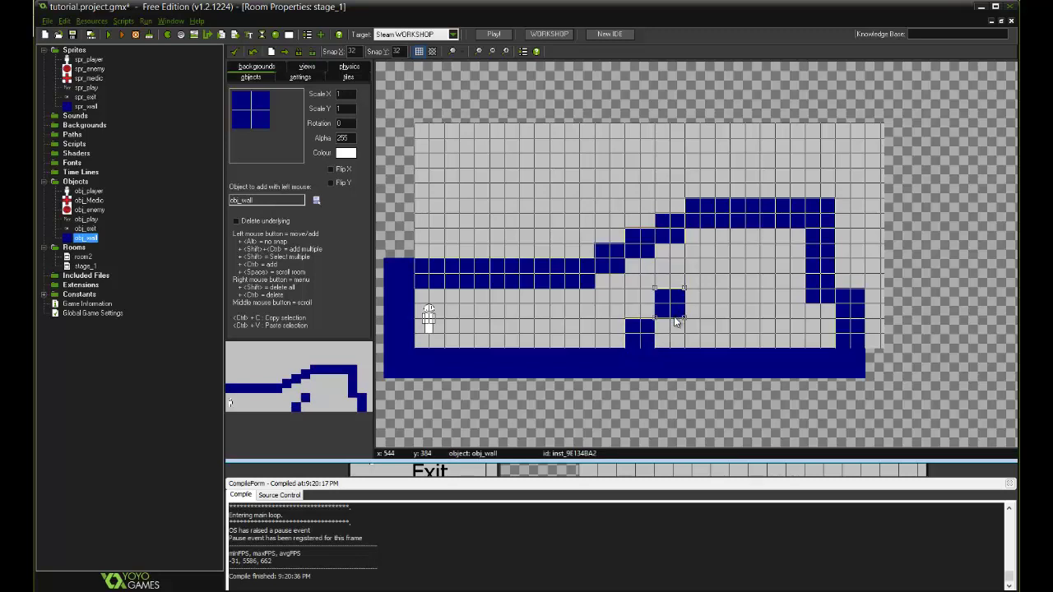
# Fill the area right of the two steps with wall blocks down to the floor, forming a flat-topped mound under the raised ceiling.
pyautogui.moveTo(676, 324); pyautogui.dragTo(742, 346)
pyautogui.click(714, 281)
pyautogui.click(744, 285)
pyautogui.click(750, 303)
pyautogui.click(761, 309)
pyautogui.click(751, 323)
pyautogui.click(758, 335)
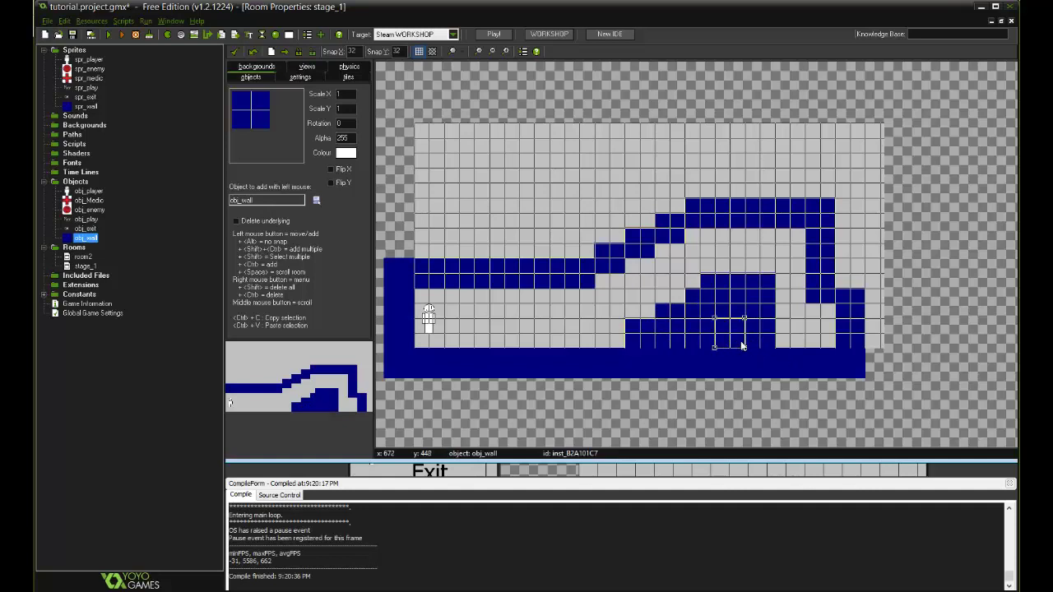
pyautogui.rightClick(953, 341)
pyautogui.press('Escape')
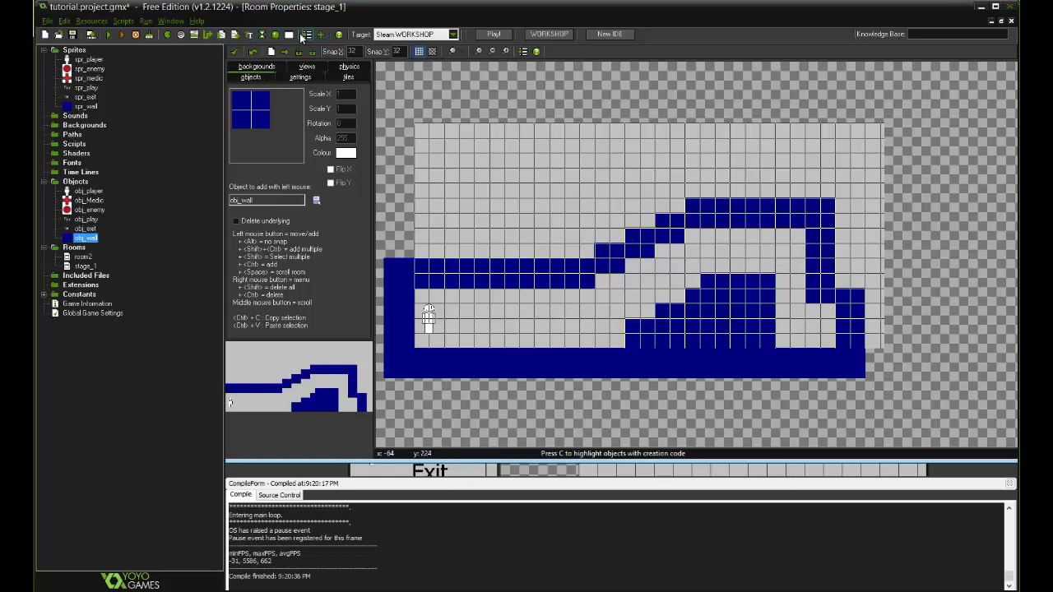
# Create a new room named stage_2 and accept its default 640 by 480 settings.
pyautogui.click(289, 34)
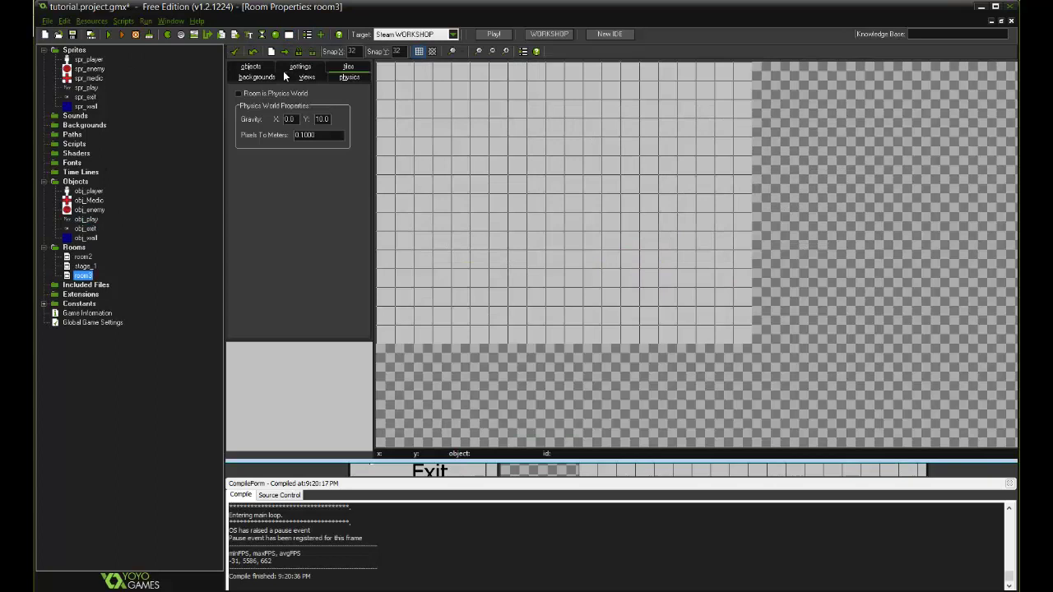
pyautogui.click(262, 67)
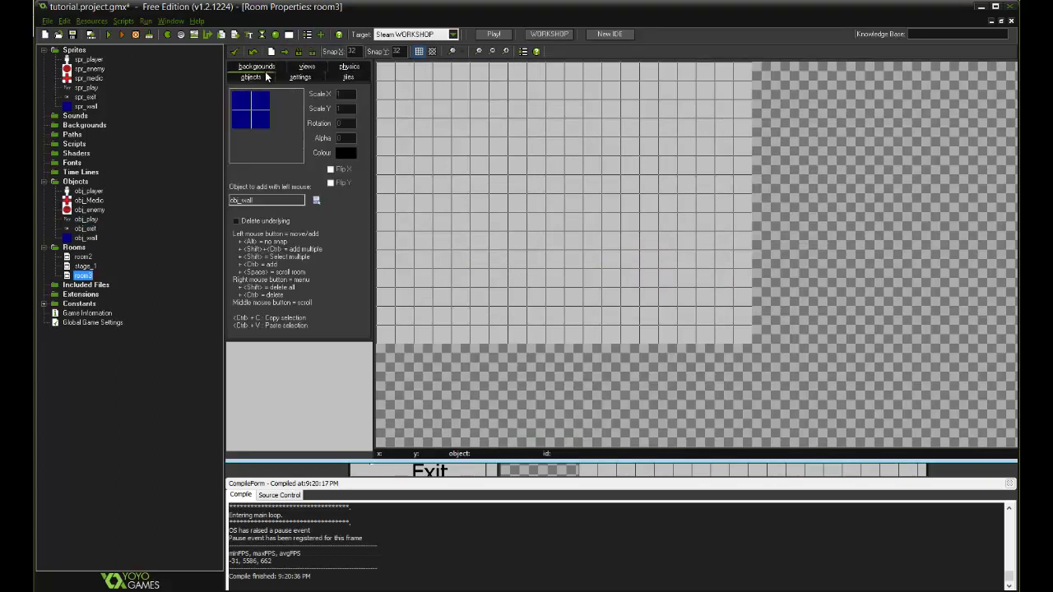
pyautogui.click(299, 77)
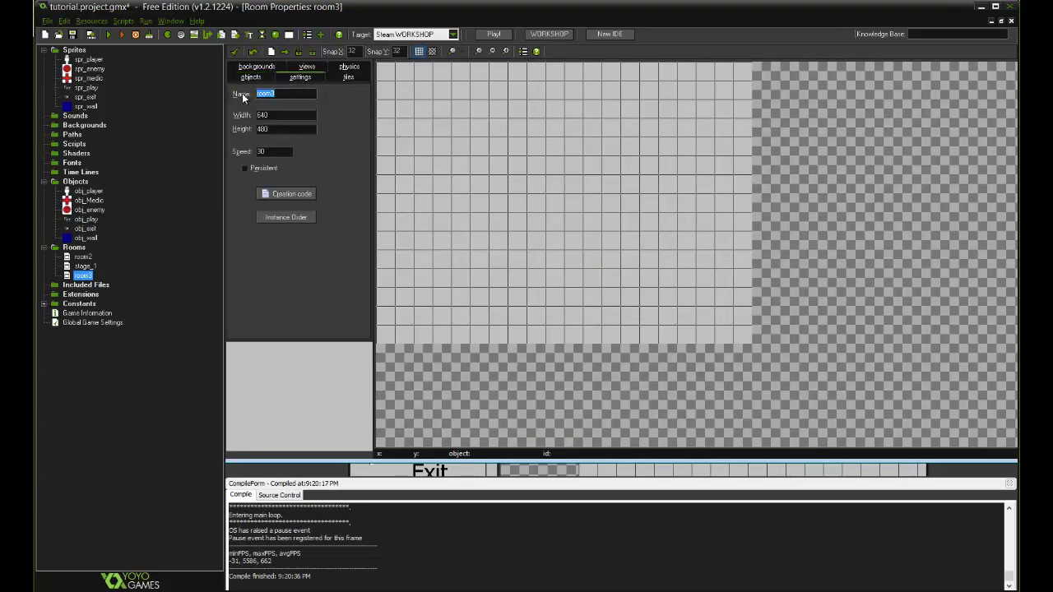
pyautogui.write('stage_2')
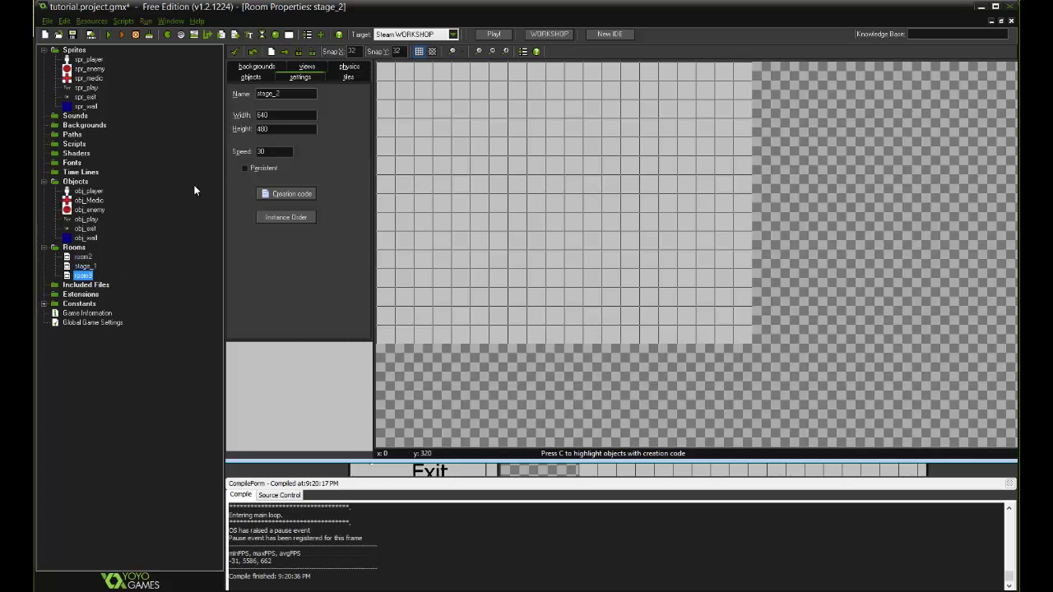
pyautogui.click(235, 51)
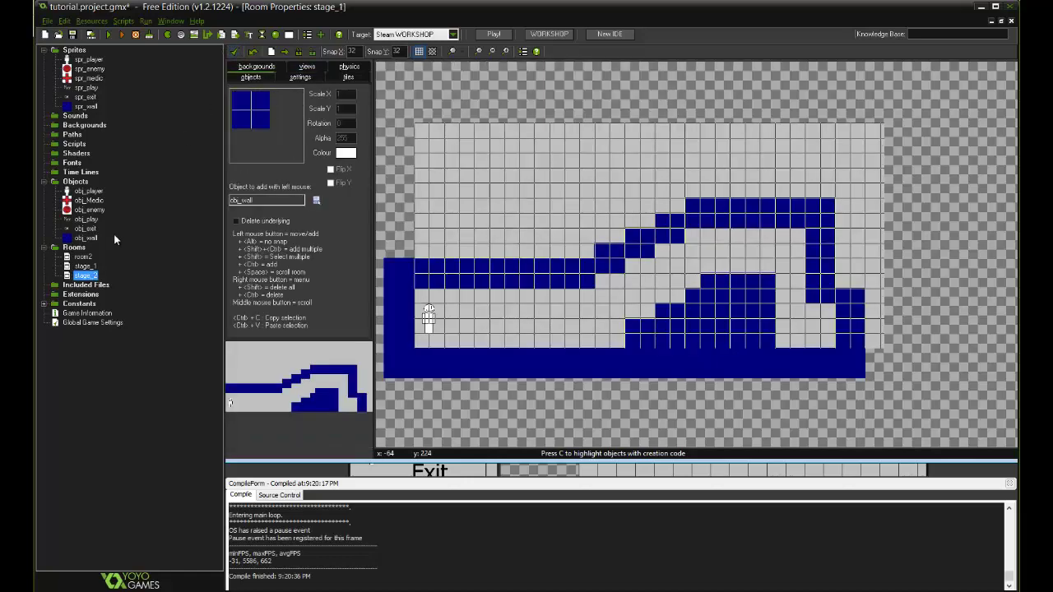
# Rename the room containing the Play and Exit objects as starting_point.
pyautogui.doubleClick(83, 257)
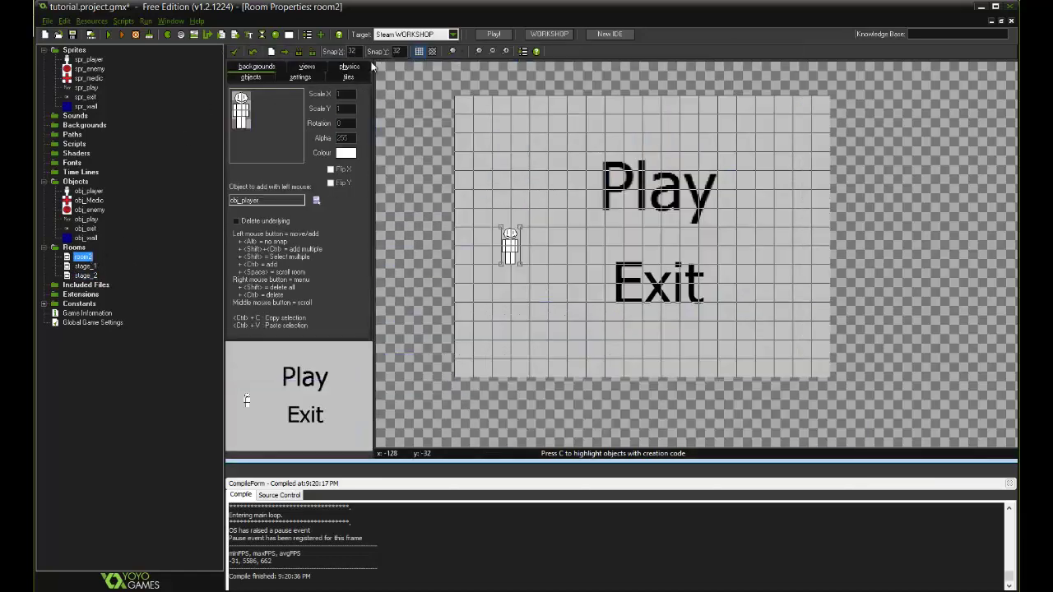
pyautogui.click(301, 76)
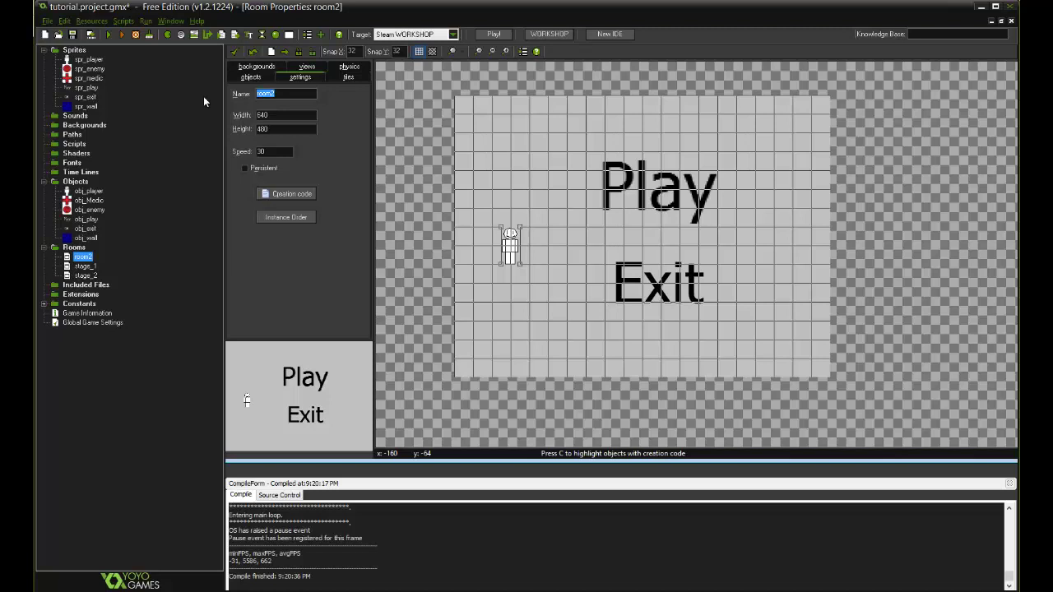
pyautogui.write('starting point')
pyautogui.click(236, 54)
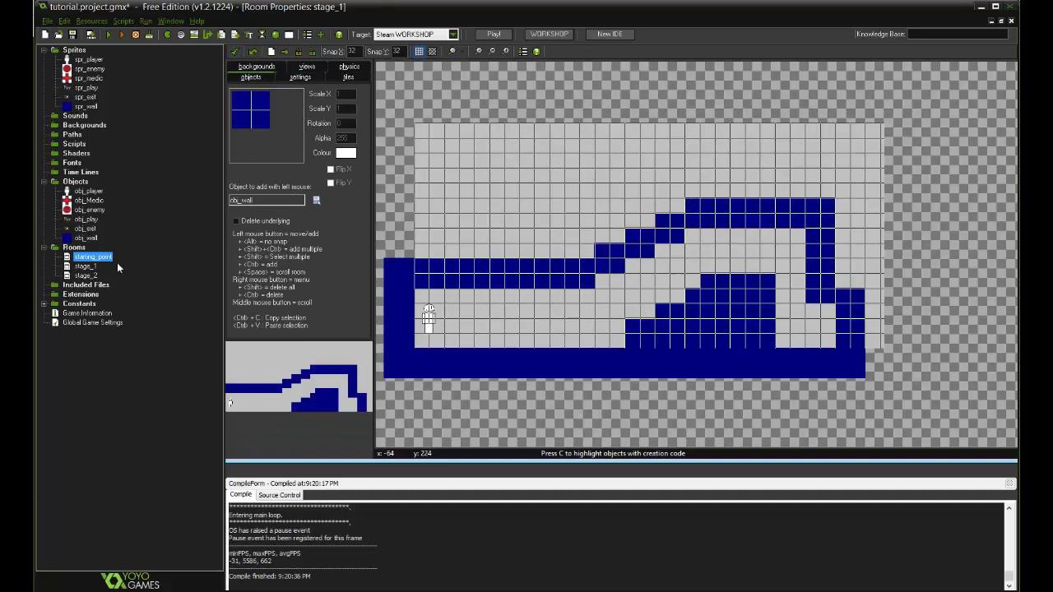
# Create a new sprite resource.
pyautogui.press('Down')
pyautogui.press('Down')
pyautogui.click(169, 35)
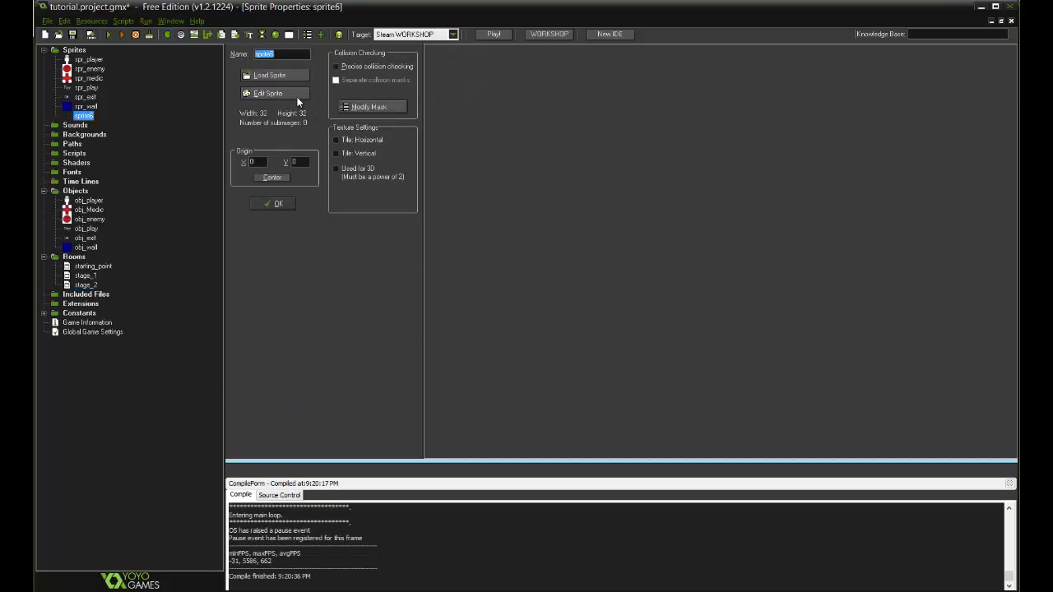
pyautogui.click(284, 76)
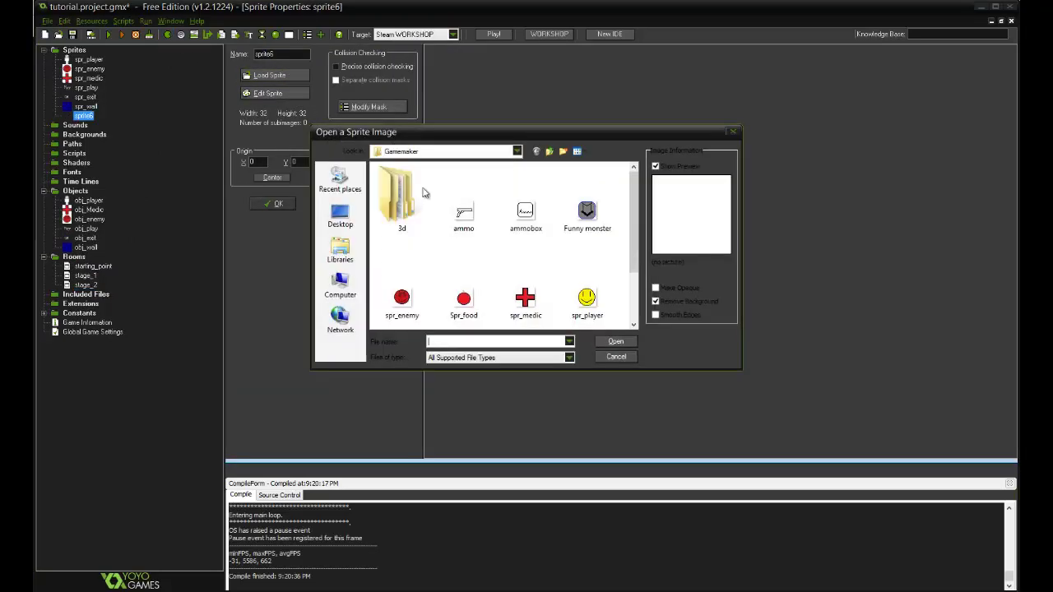
pyautogui.scroll(-3, 637, 242)
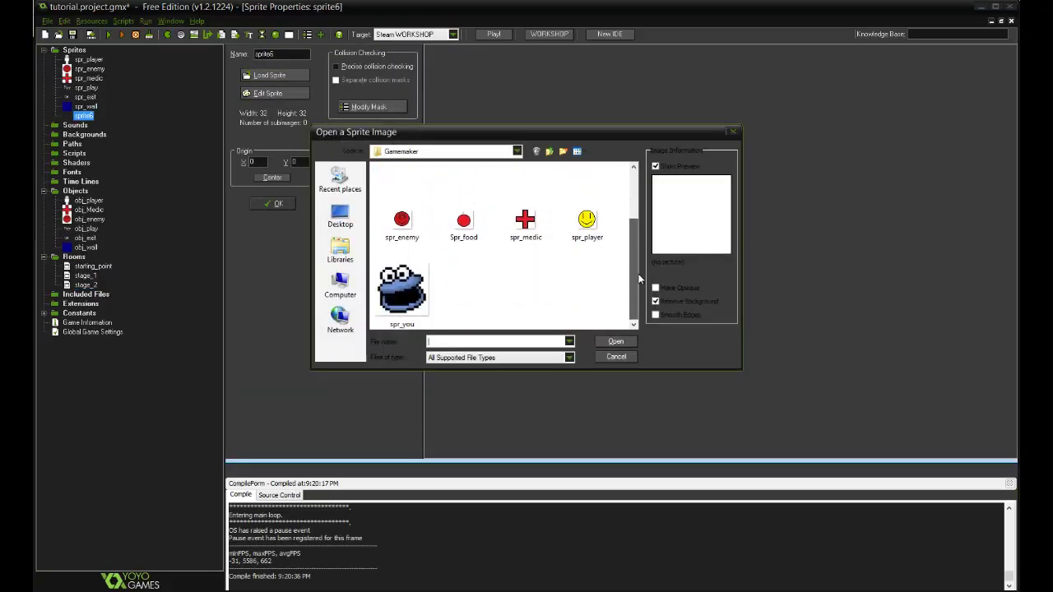
pyautogui.scroll(3, 645, 206)
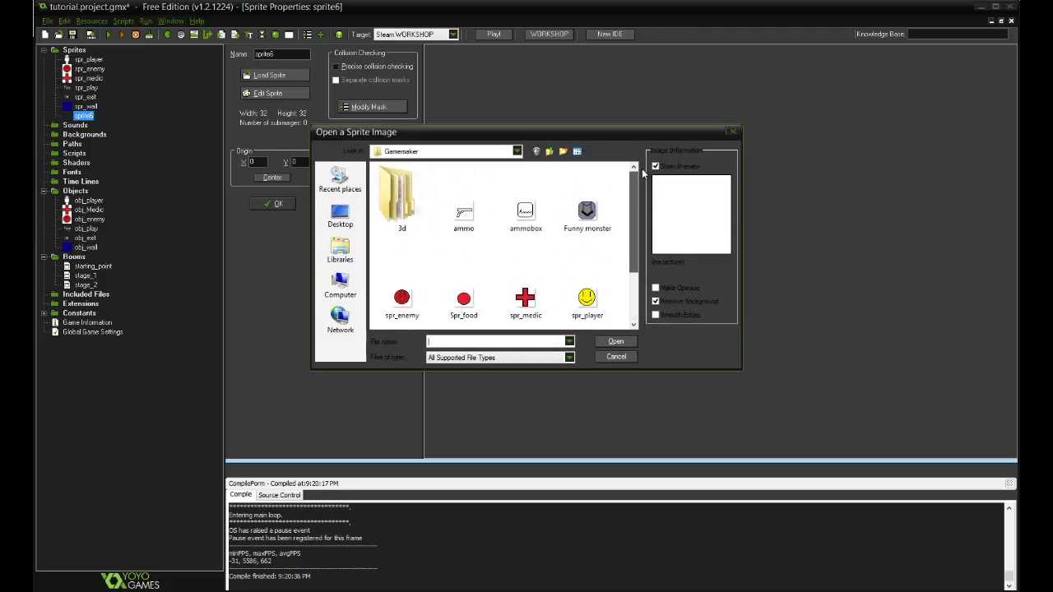
pyautogui.doubleClick(404, 198)
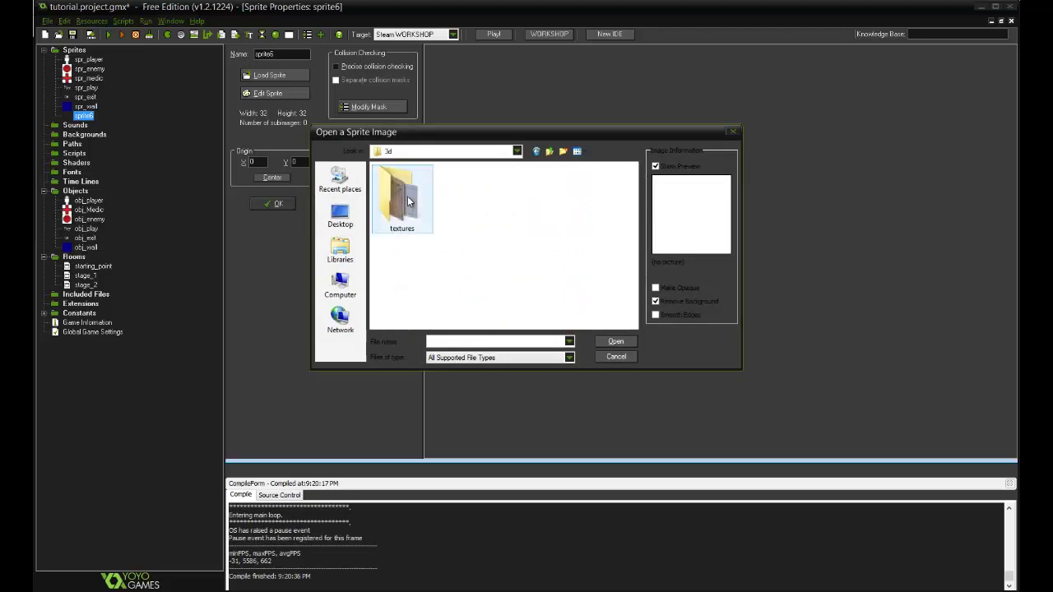
pyautogui.doubleClick(416, 197)
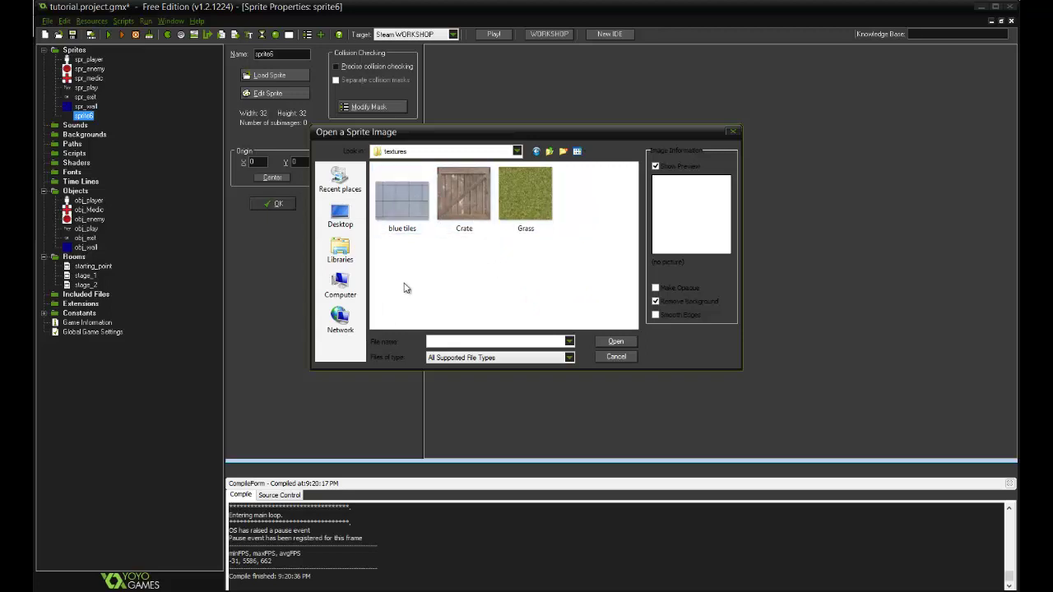
pyautogui.click(733, 133)
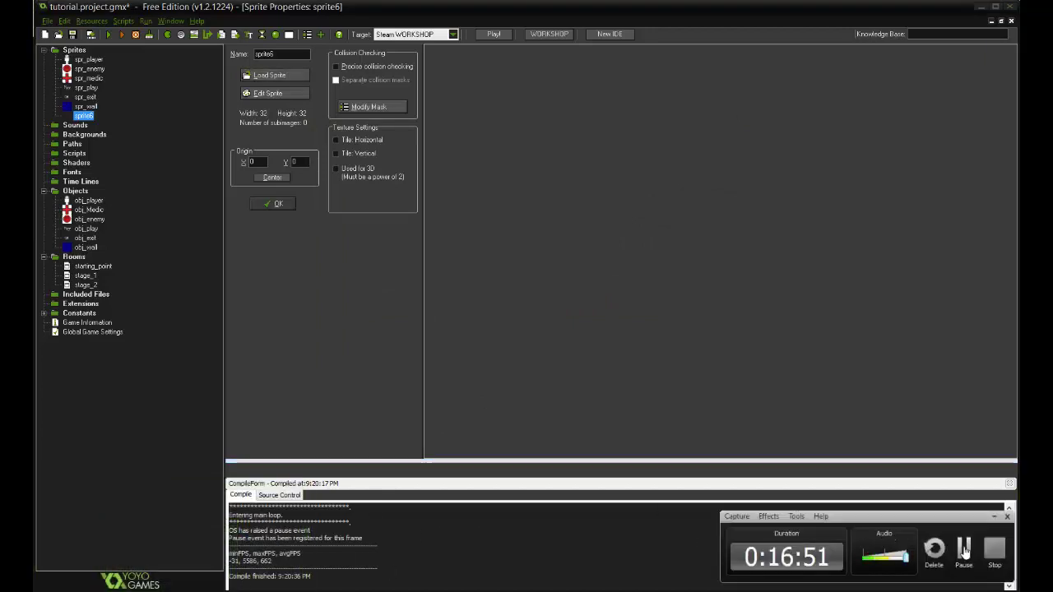
pyautogui.click(969, 553)
pyautogui.click(965, 552)
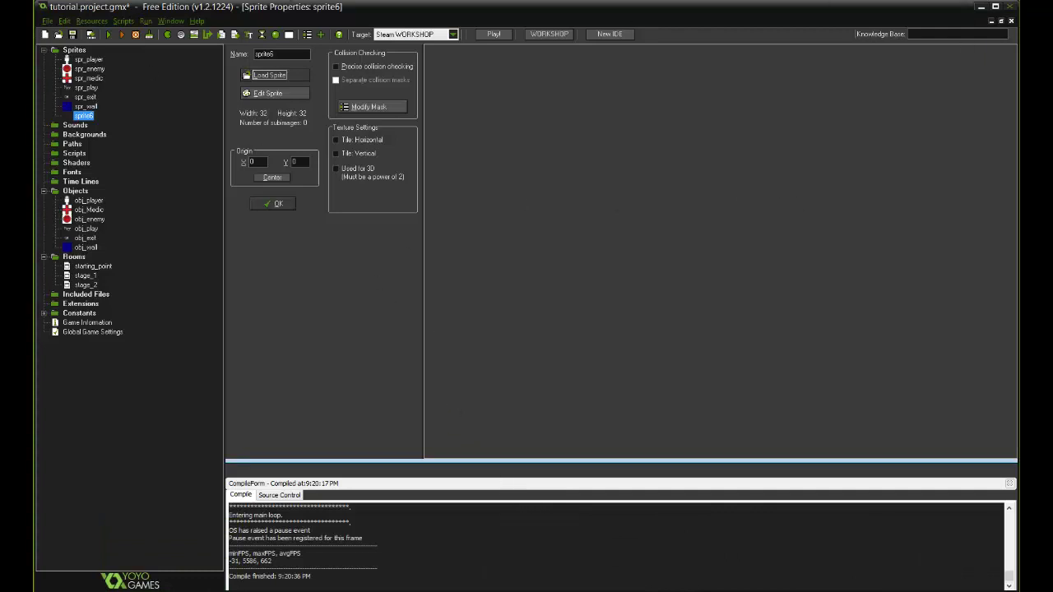
# Add a 32 x 32 image to the new sprite and cover its canvas with a white rectangle outlined in dark blue.
pyautogui.click(280, 93)
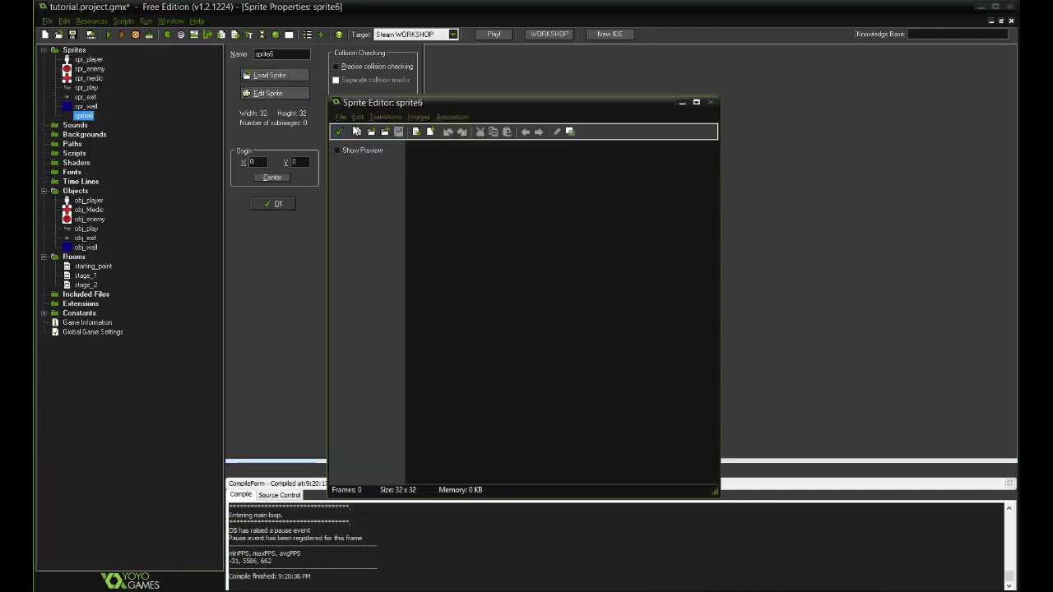
pyautogui.click(357, 132)
pyautogui.click(489, 325)
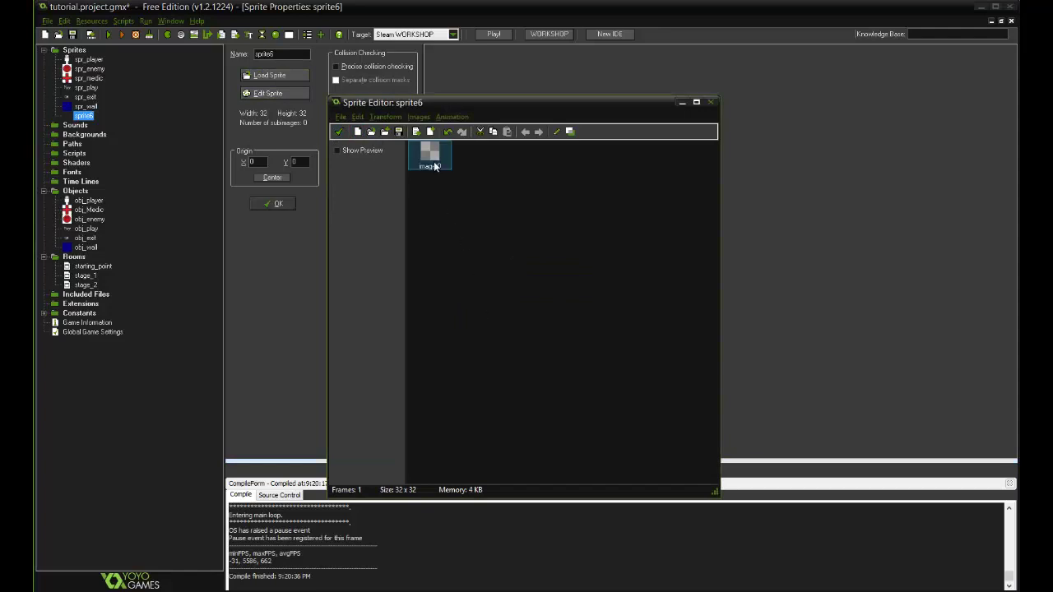
pyautogui.doubleClick(435, 163)
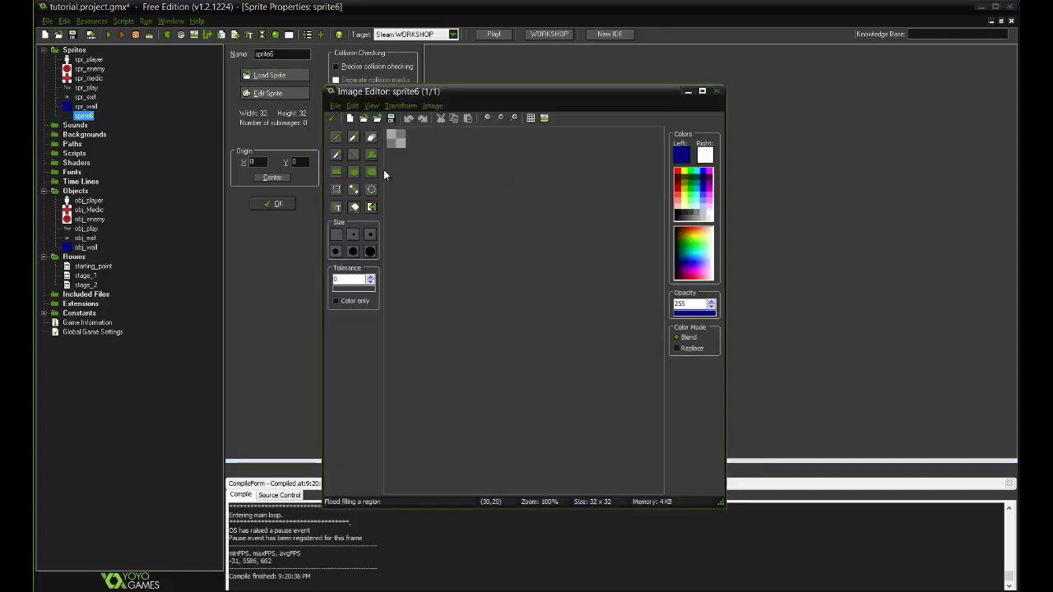
pyautogui.scroll(5, 527, 333)
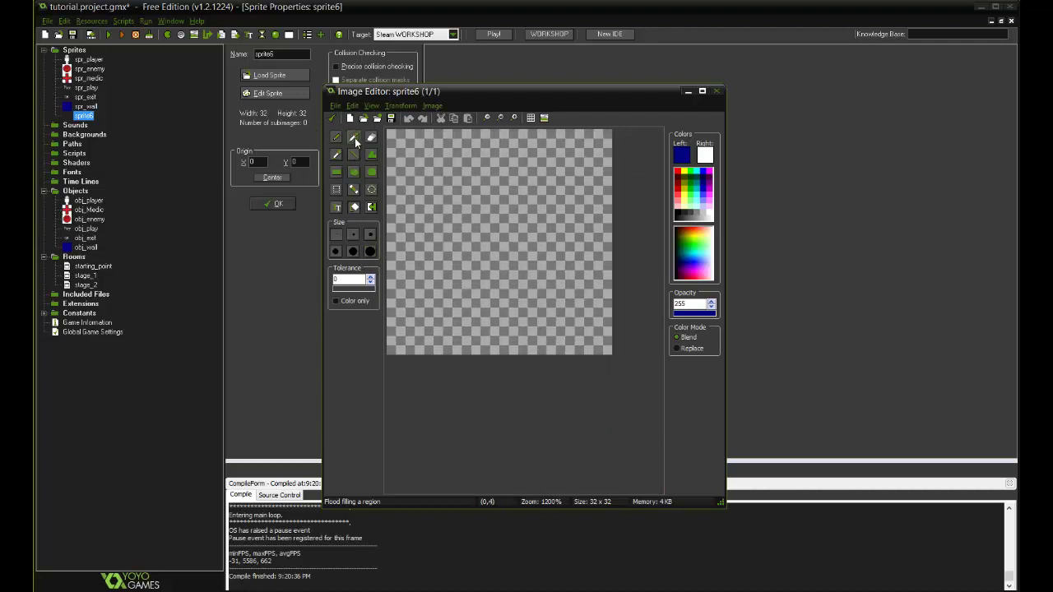
pyautogui.click(335, 172)
pyautogui.moveTo(390, 133); pyautogui.dragTo(439, 176)
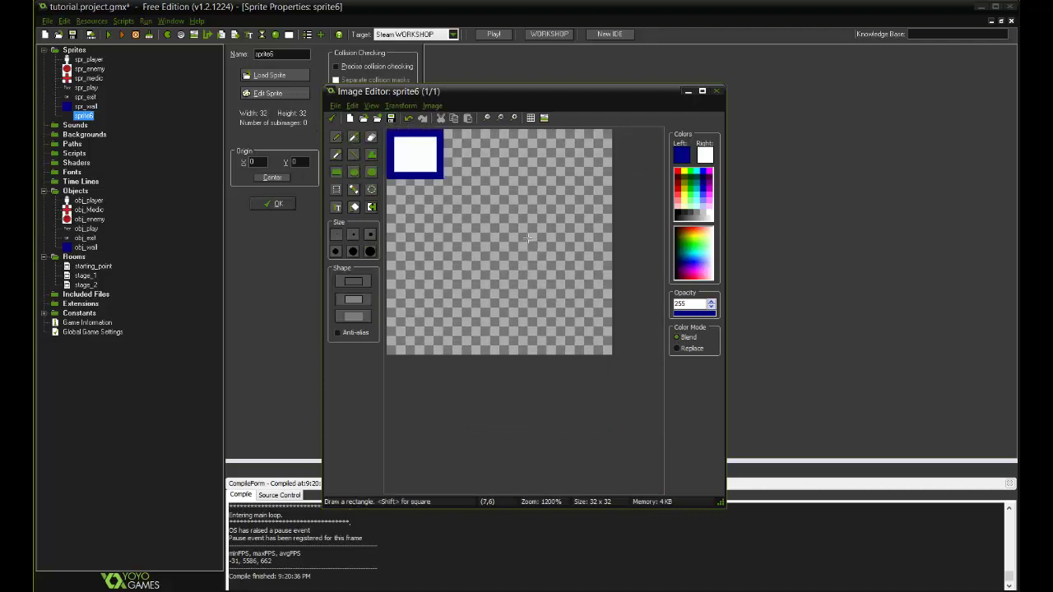
pyautogui.moveTo(527, 239); pyautogui.dragTo(614, 352)
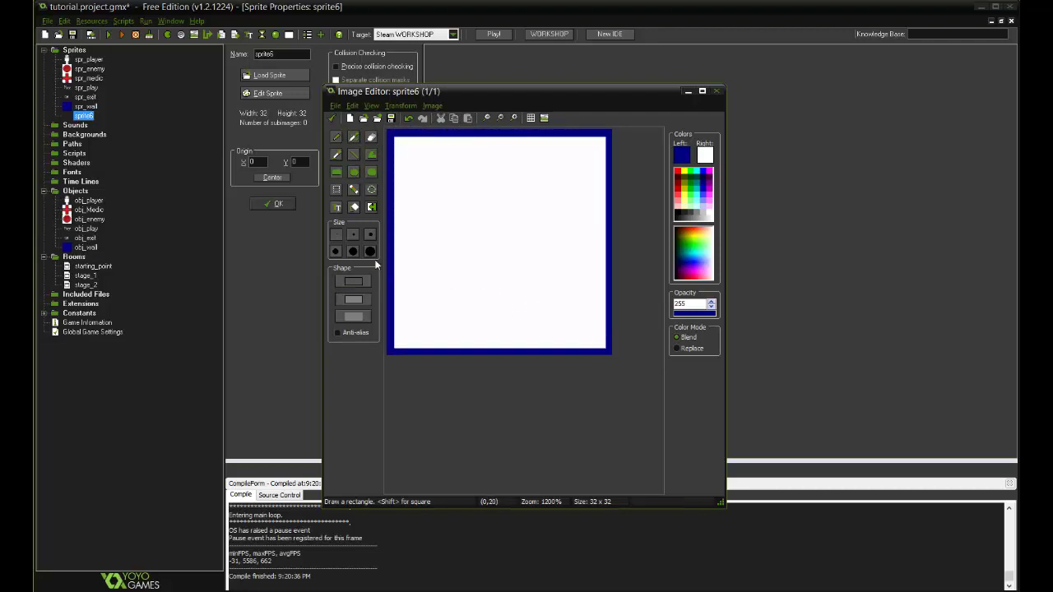
# Choose the text tool for the new sprite's image and set its font size to 9.
pyautogui.click(336, 207)
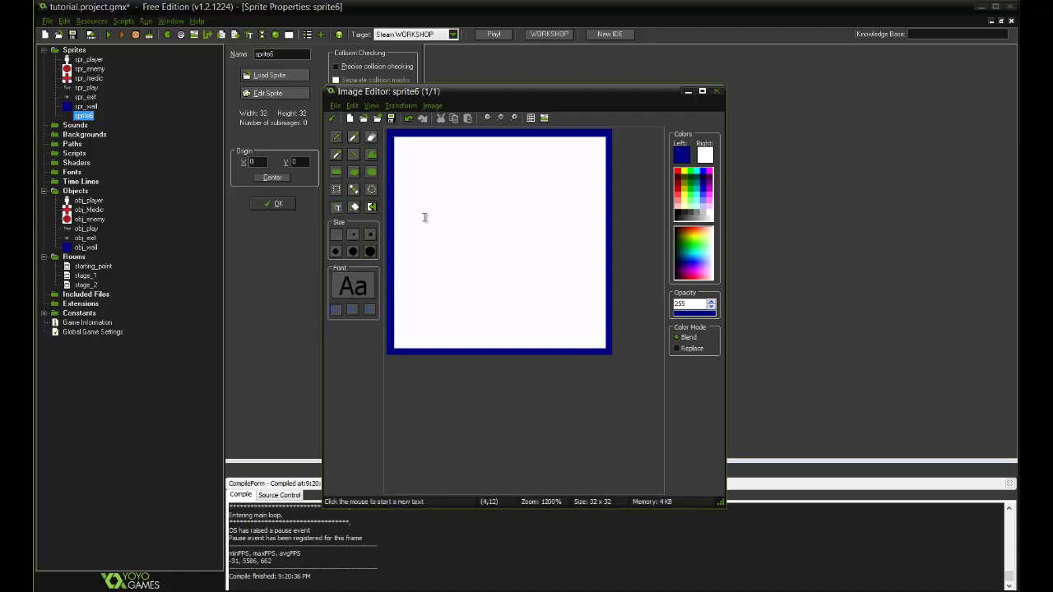
pyautogui.click(426, 218)
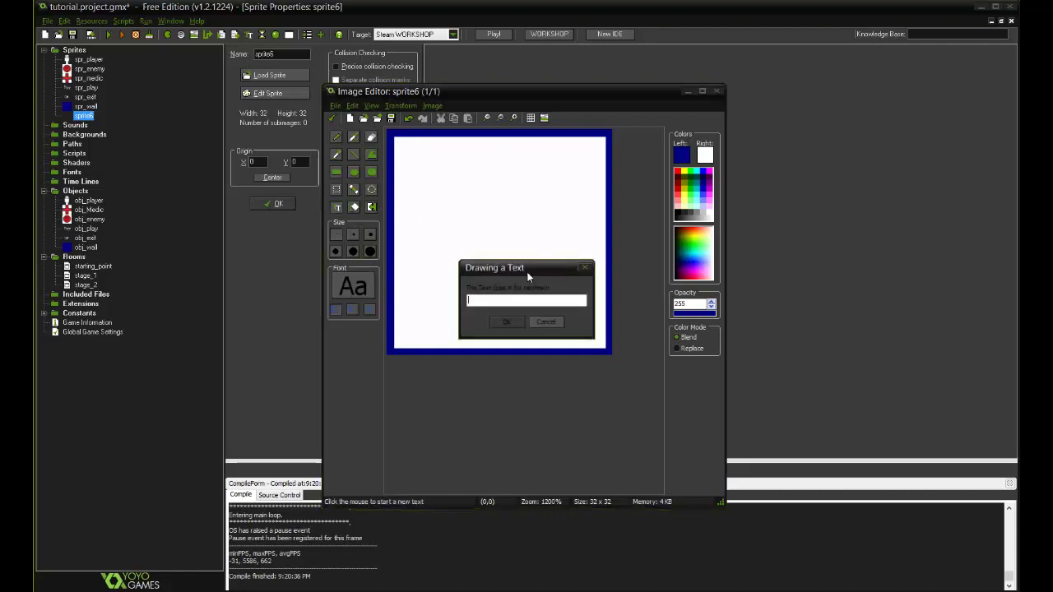
pyautogui.click(507, 326)
pyautogui.moveTo(545, 323)
pyautogui.mouseDown()
pyautogui.moveTo(466, 200)
pyautogui.moveTo(505, 159)
pyautogui.moveTo(511, 189)
pyautogui.mouseUp()
pyautogui.click(353, 286)
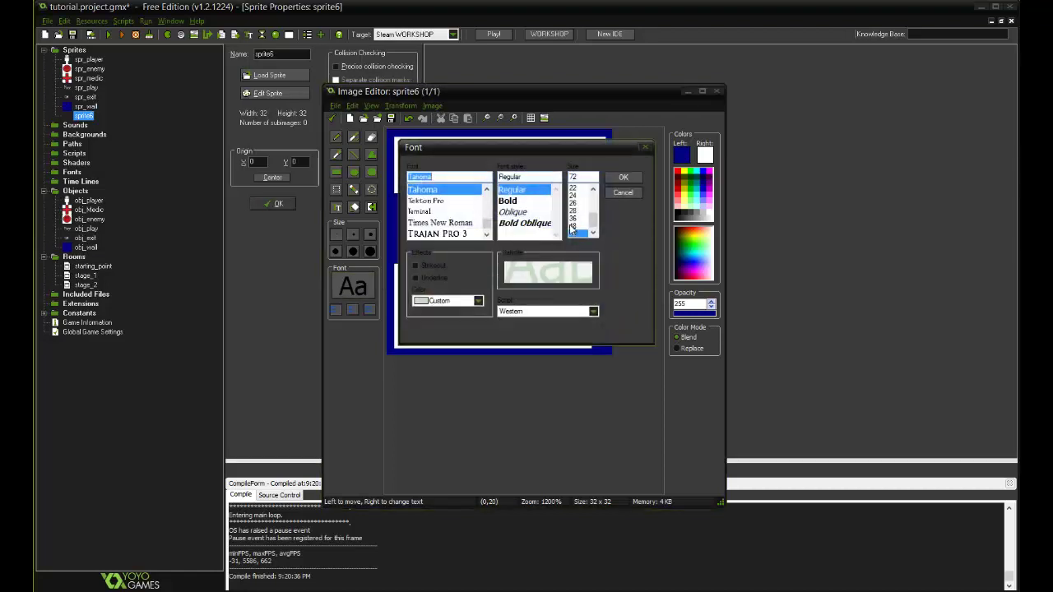
pyautogui.scroll(3, 586, 201)
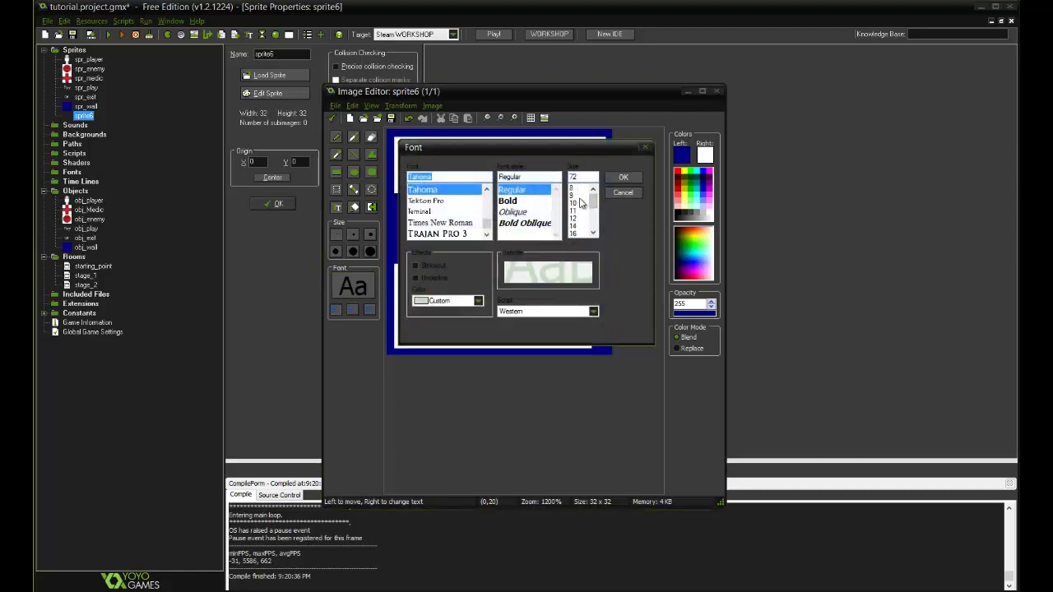
pyautogui.click(582, 204)
pyautogui.click(623, 177)
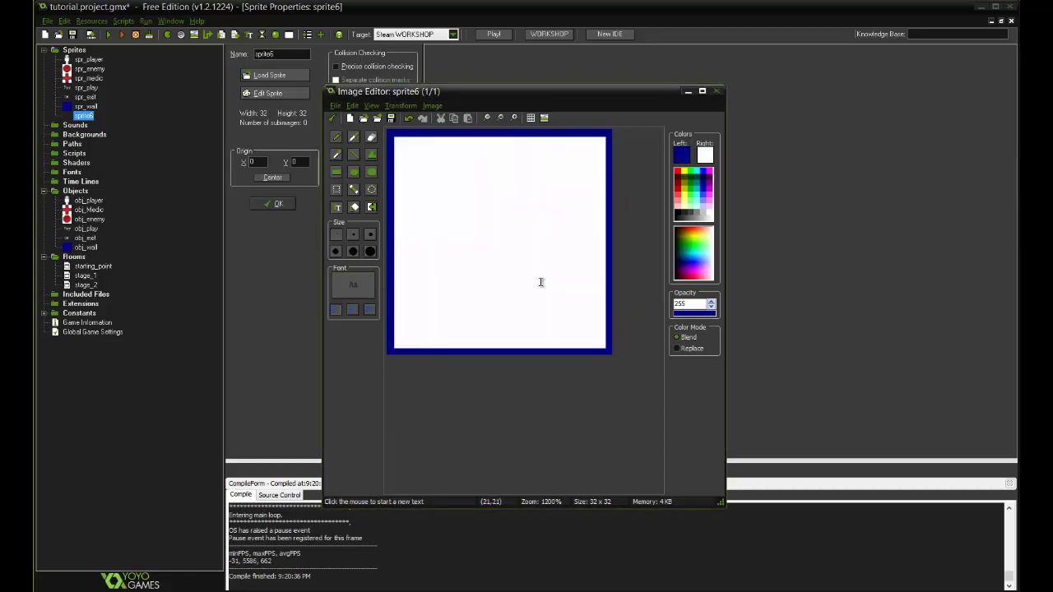
# Add the text "2" to the white square and move it near the middle of the canvas.
pyautogui.scroll(-3, 487, 315)
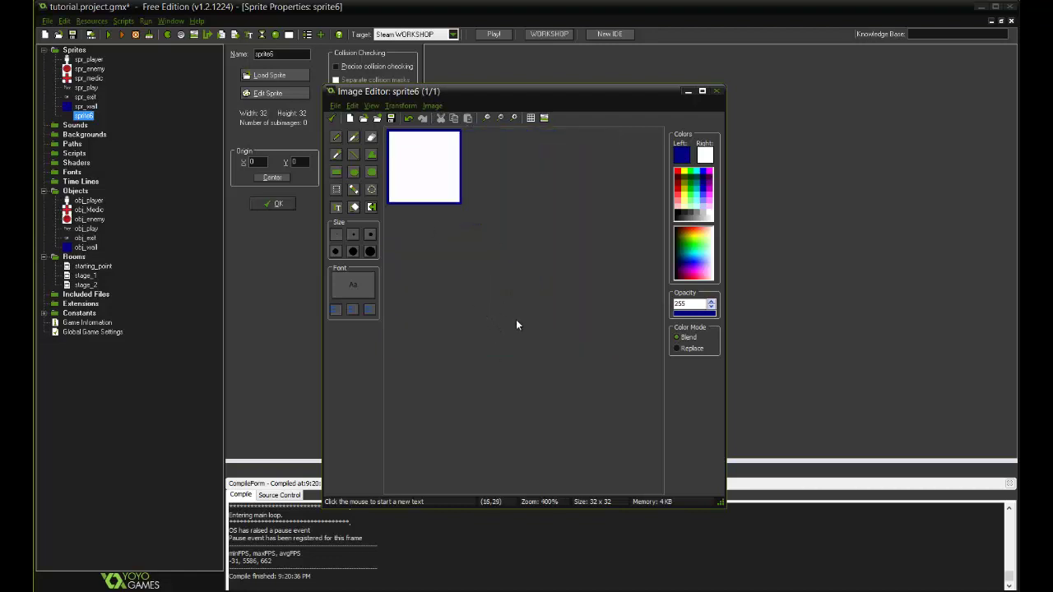
pyautogui.click(401, 165)
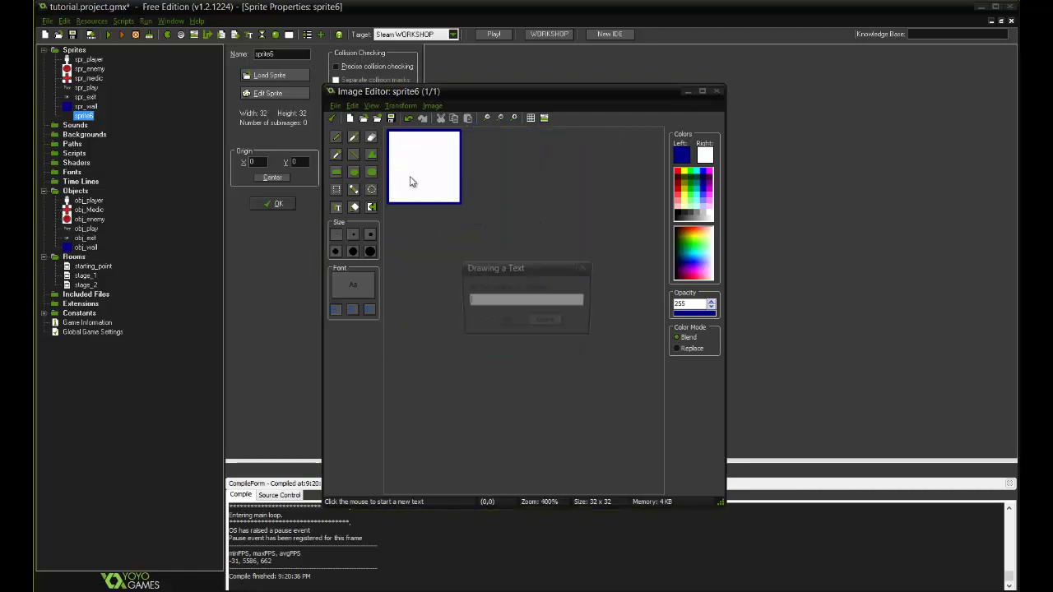
pyautogui.write('2')
pyautogui.click(507, 322)
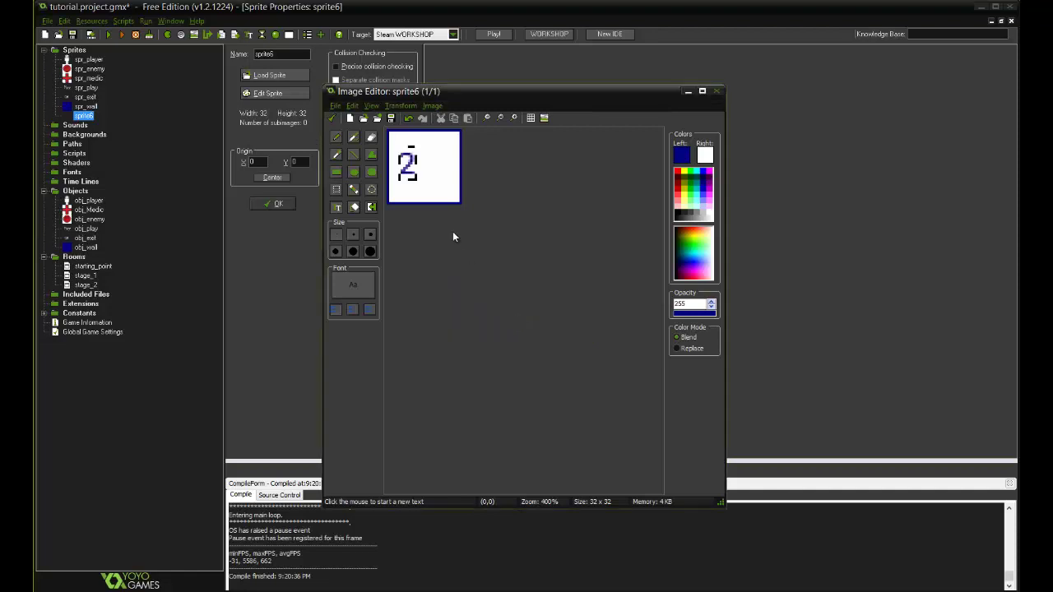
pyautogui.scroll(2, 472, 237)
pyautogui.moveTo(482, 244)
pyautogui.mouseDown()
pyautogui.moveTo(473, 230)
pyautogui.moveTo(482, 248)
pyautogui.mouseUp()
pyautogui.rightClick(481, 249)
pyautogui.click(535, 322)
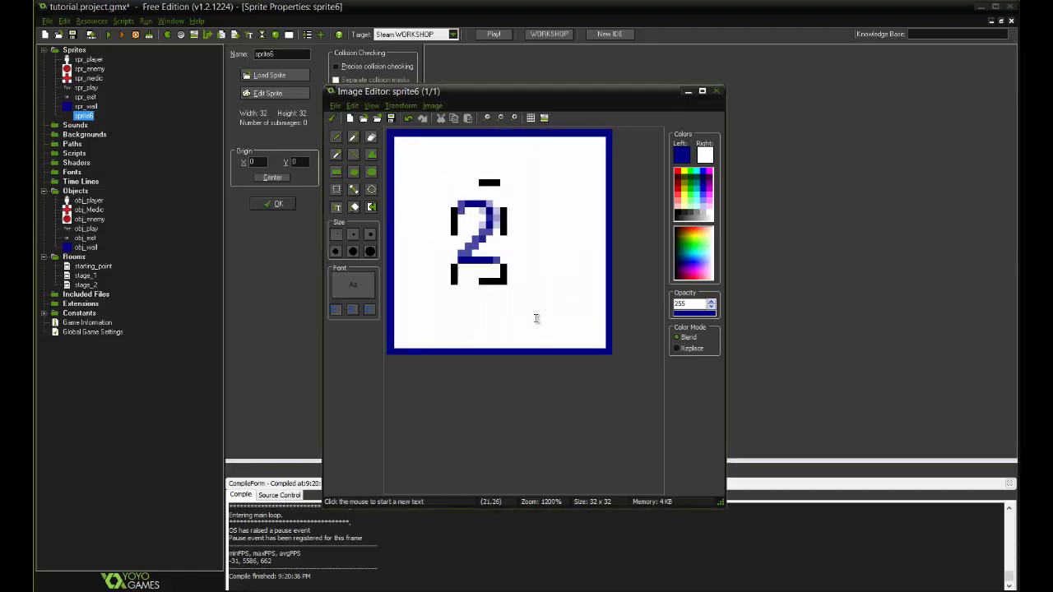
# Enlarge the 2 to font size 26 and center it inside the blue-bordered square.
pyautogui.click(367, 289)
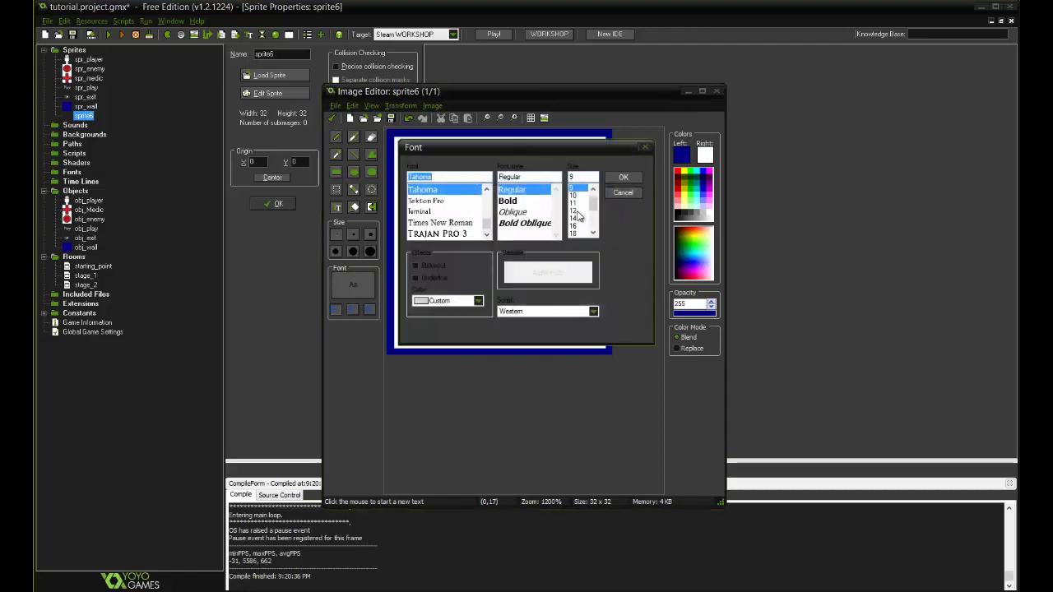
pyautogui.click(623, 177)
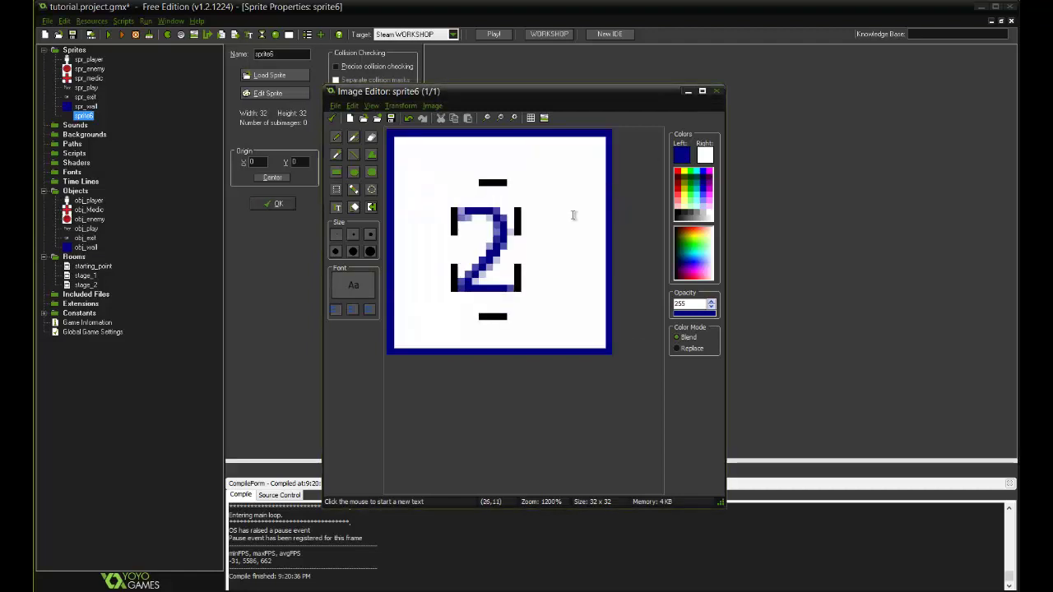
pyautogui.click(354, 285)
pyautogui.click(580, 233)
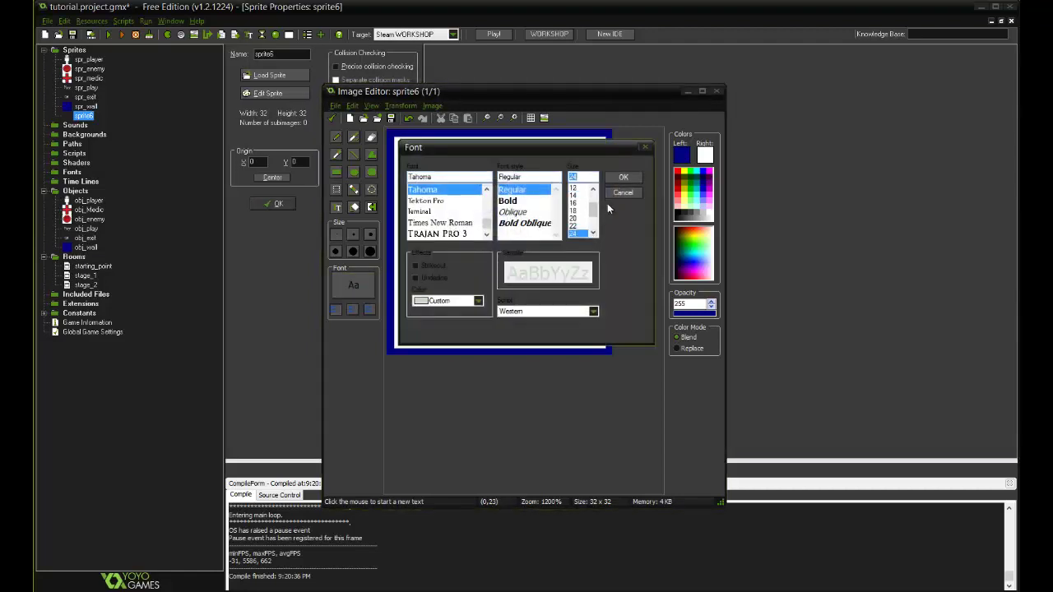
pyautogui.click(623, 177)
pyautogui.moveTo(523, 290); pyautogui.dragTo(515, 217)
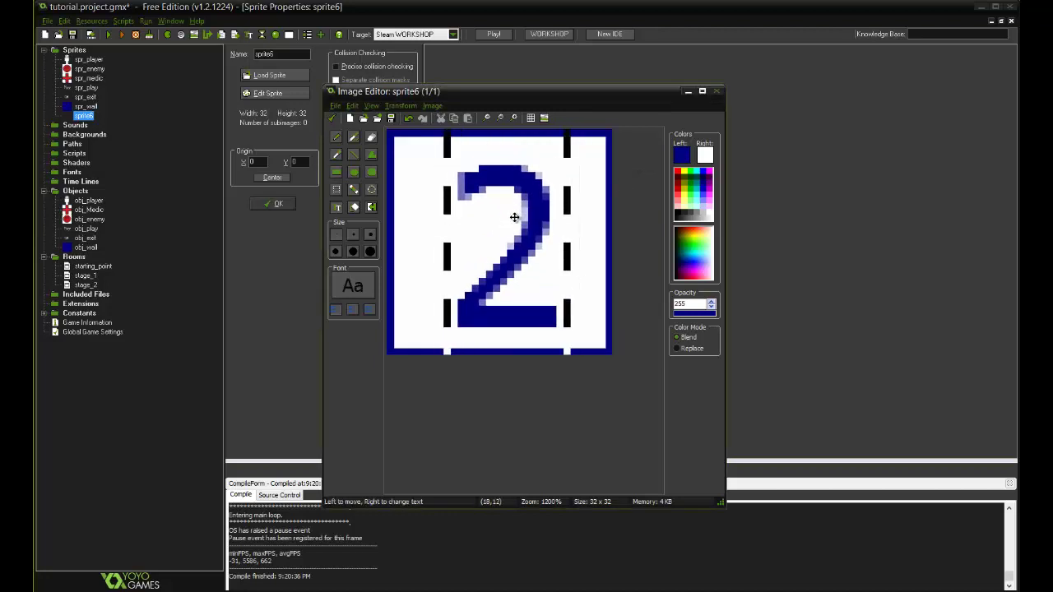
pyautogui.click(354, 284)
pyautogui.click(573, 216)
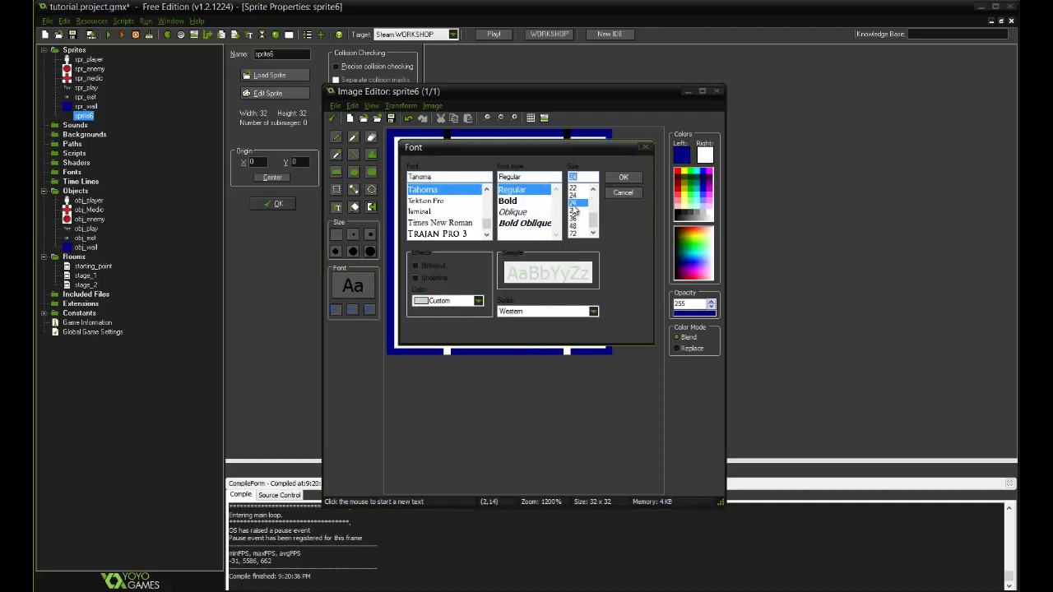
pyautogui.click(623, 177)
pyautogui.moveTo(518, 251); pyautogui.dragTo(512, 245)
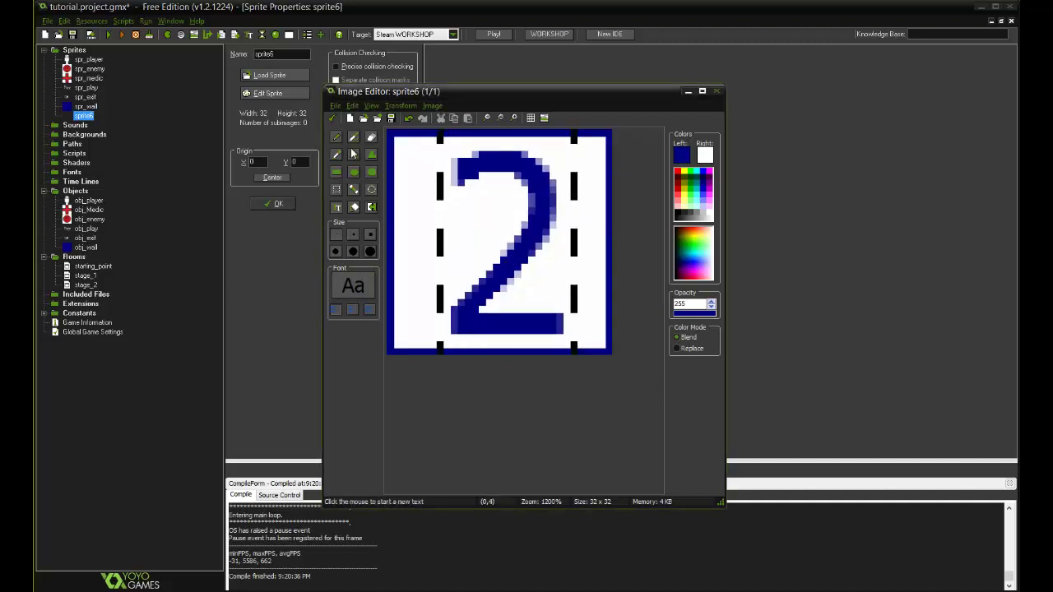
# Save the drawn image to the sprite, center its origin at 16, 16 and accept the sprite properties.
pyautogui.click(333, 118)
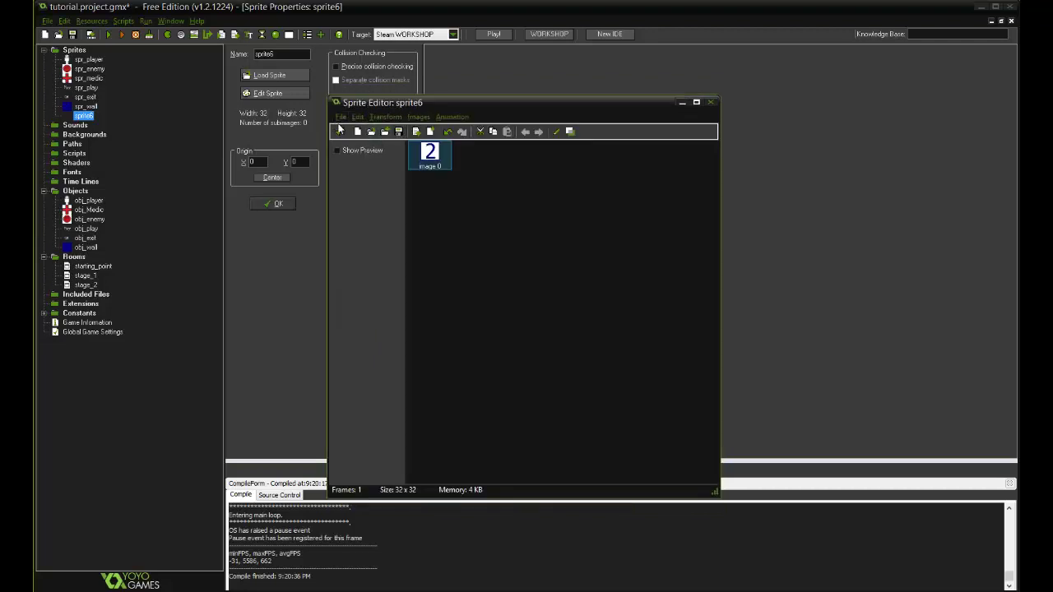
pyautogui.click(338, 131)
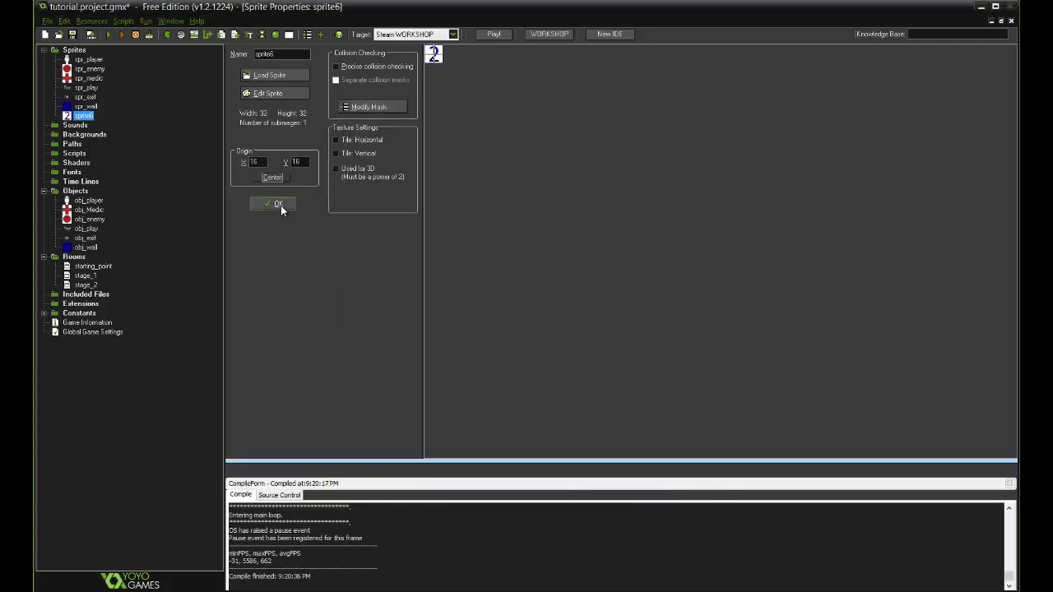
pyautogui.click(280, 204)
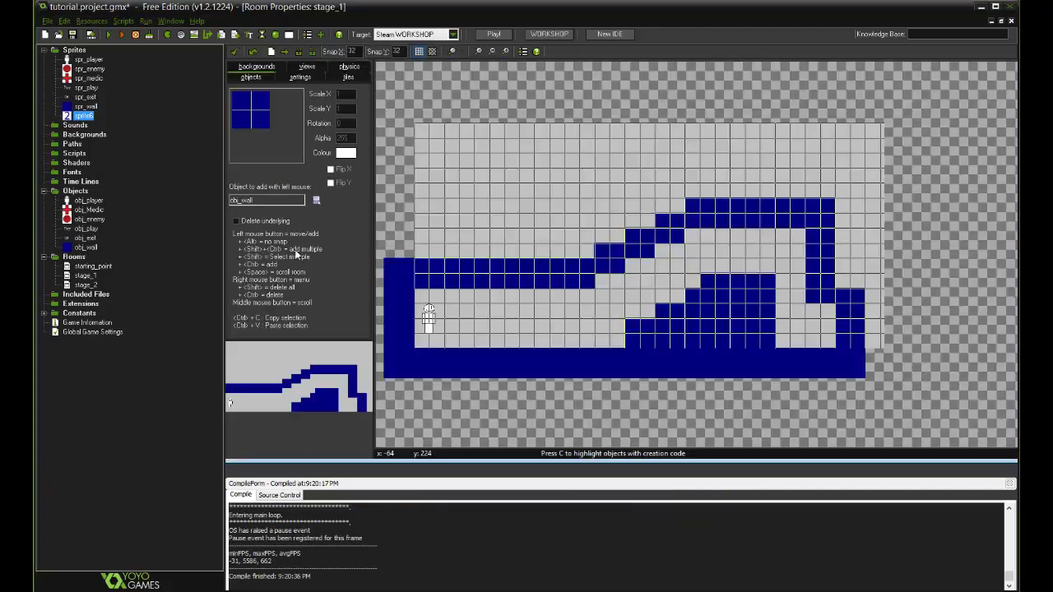
# Create a new object named obj_tele_stage2 that uses the sprite with the number 2.
pyautogui.click(281, 131)
pyautogui.click(276, 34)
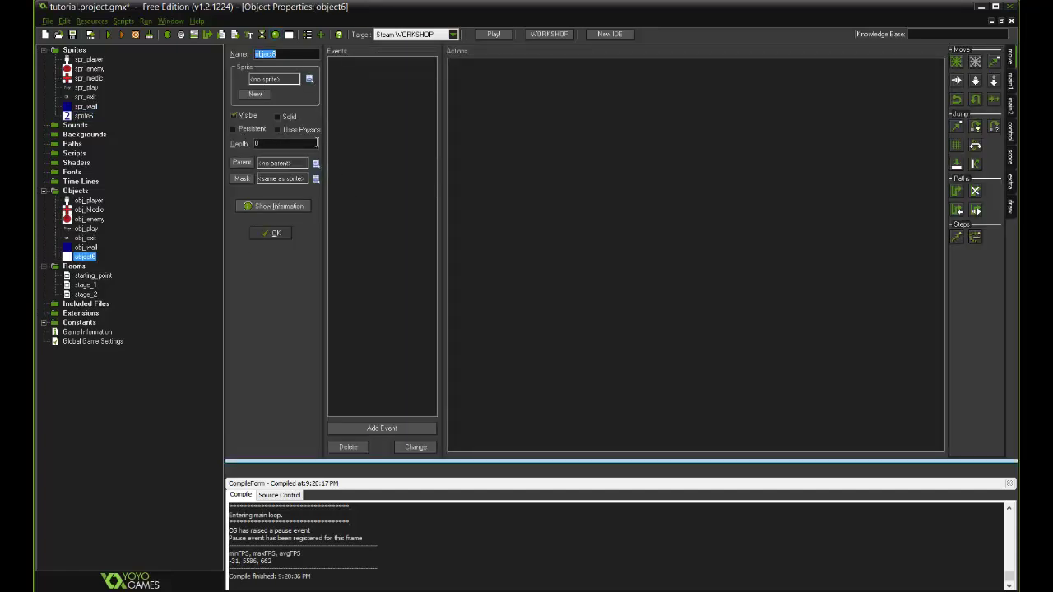
pyautogui.write('obj')
pyautogui.write('tage2')
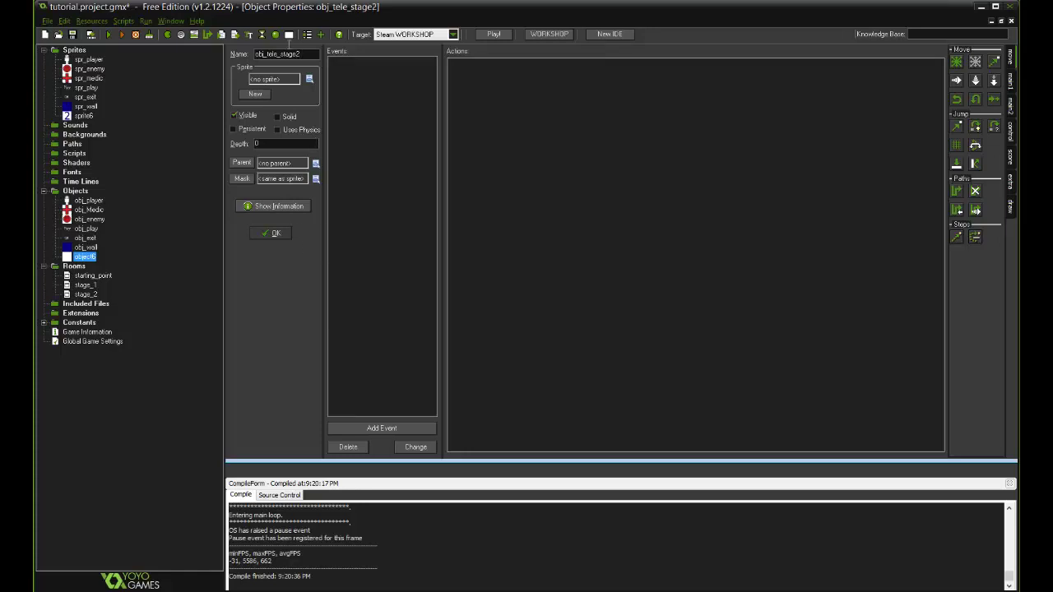
pyautogui.click(310, 78)
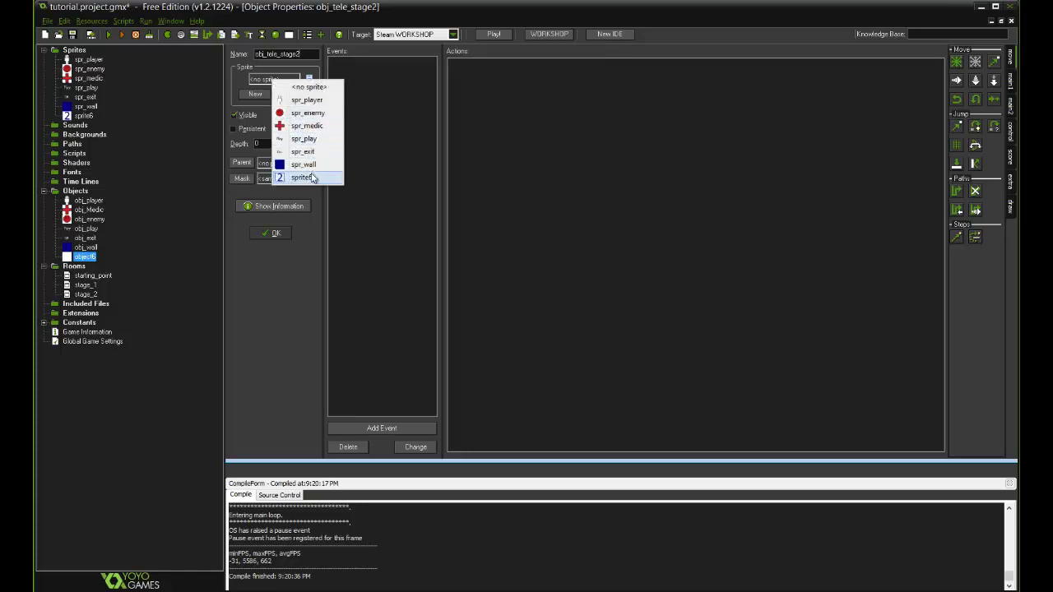
pyautogui.click(312, 178)
pyautogui.click(279, 233)
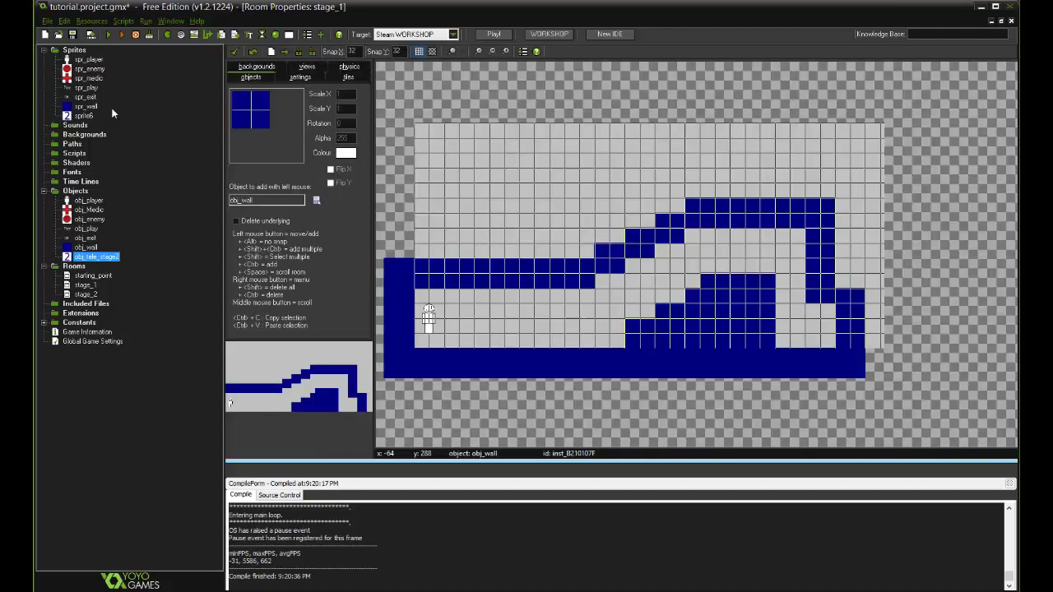
# Rename the number 2 sprite as spr_tele_stage2.
pyautogui.doubleClick(84, 115)
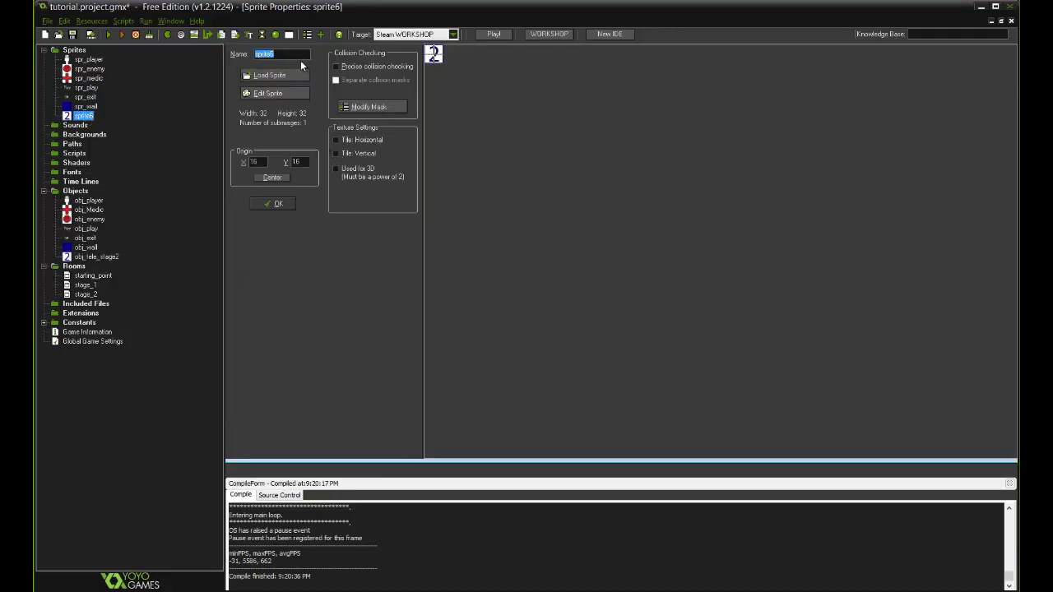
pyautogui.write('spr_tele_stage2')
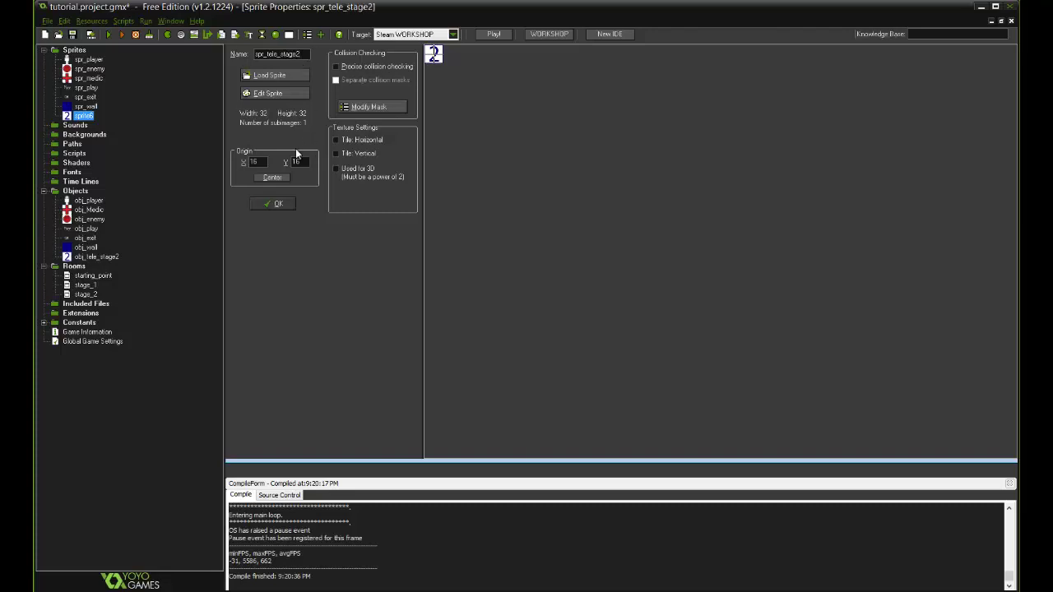
pyautogui.click(279, 205)
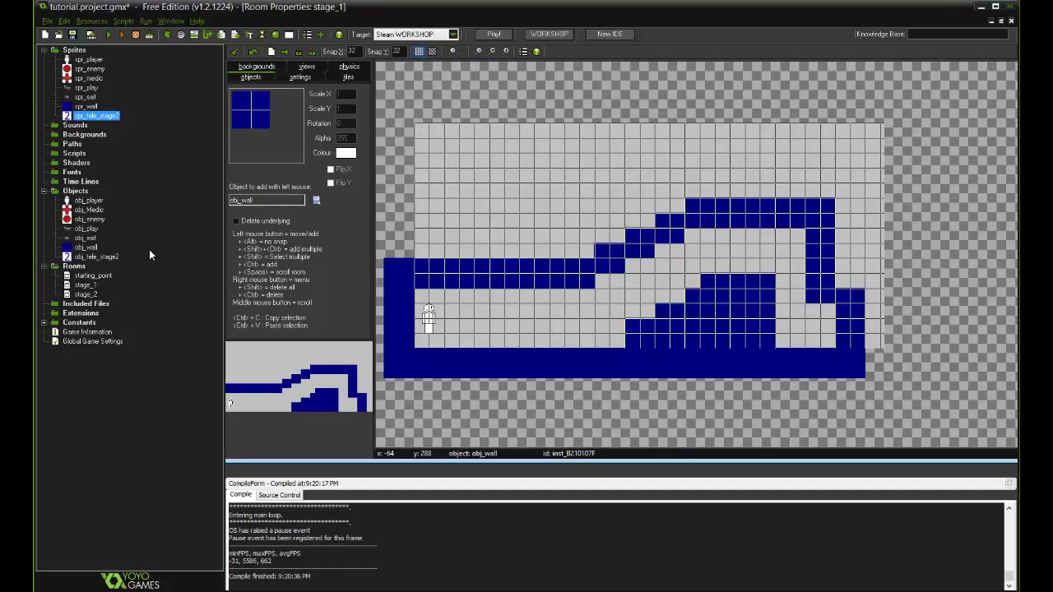
# Add a collision event with obj_player to obj_tele_stage2.
pyautogui.moveTo(97, 268); pyautogui.dragTo(96, 258)
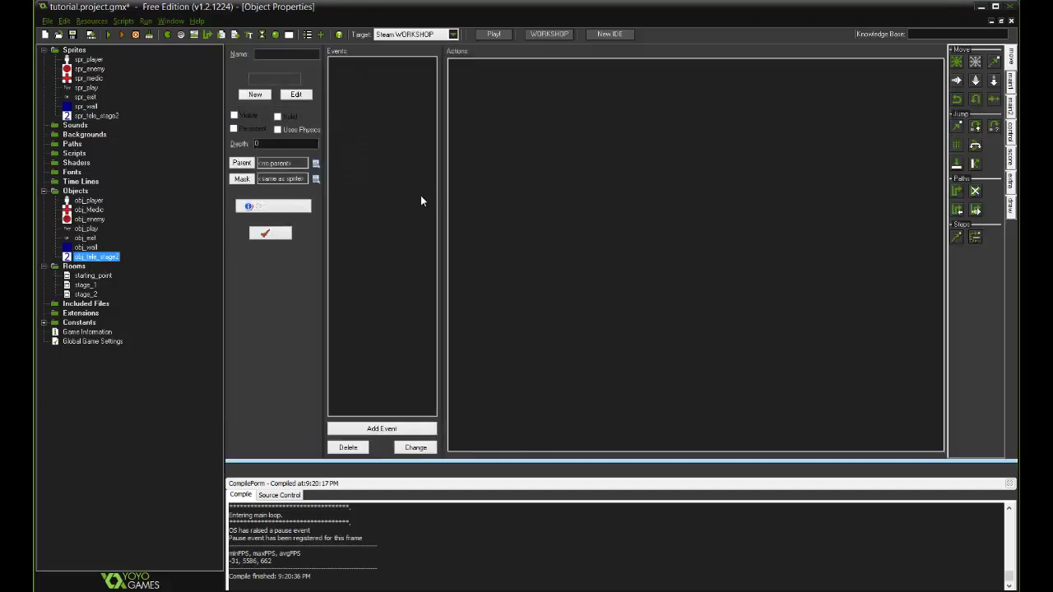
pyautogui.click(379, 426)
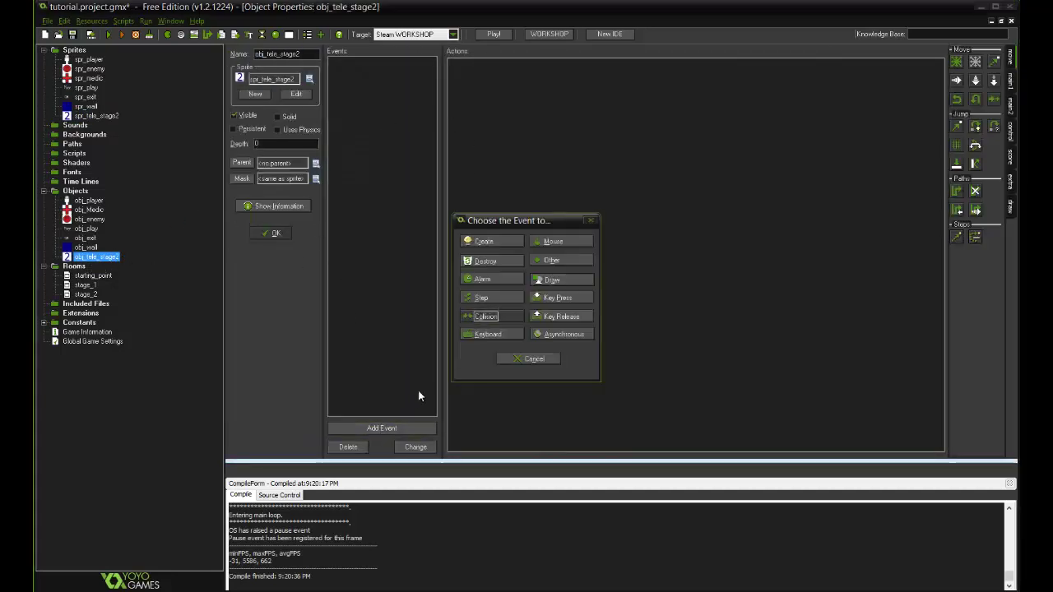
pyautogui.click(485, 316)
pyautogui.click(509, 327)
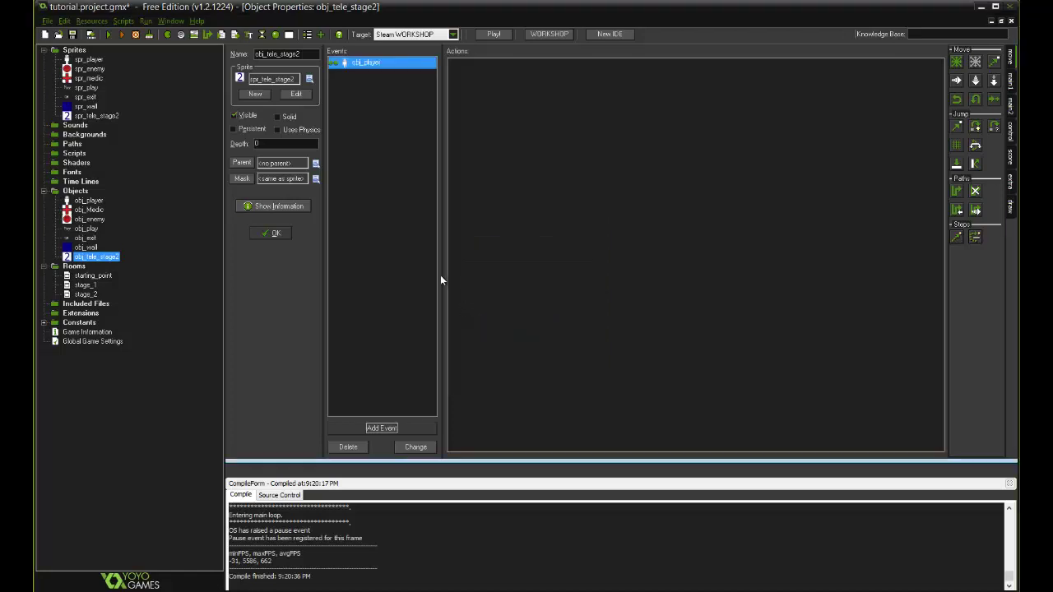
# Add a code action room_goto(stage_2); to obj_tele_stage2's obj_player collision event and accept the code and object.
pyautogui.click(1011, 132)
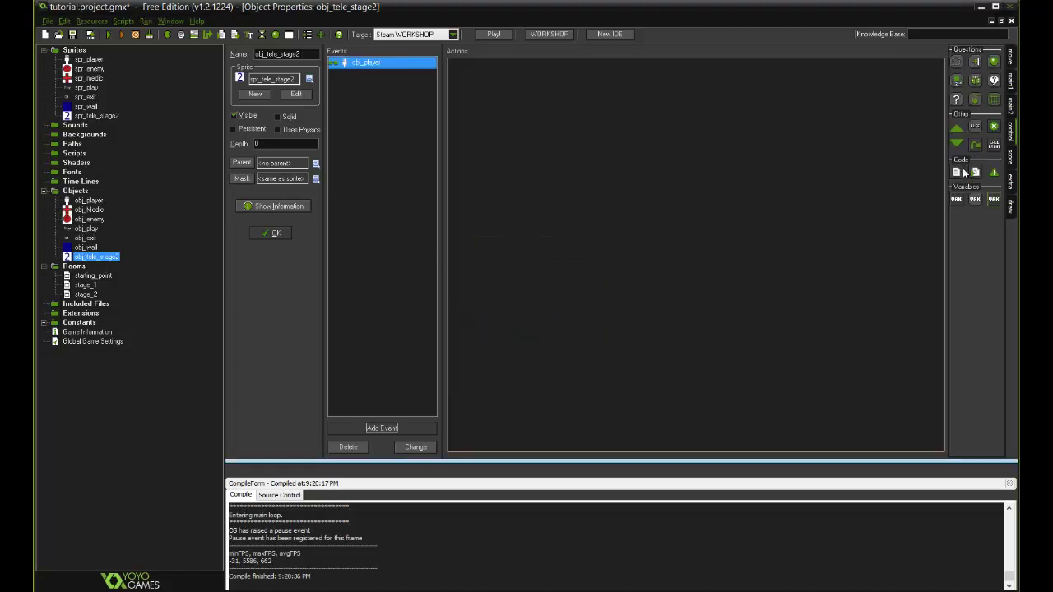
pyautogui.moveTo(957, 175); pyautogui.dragTo(774, 157)
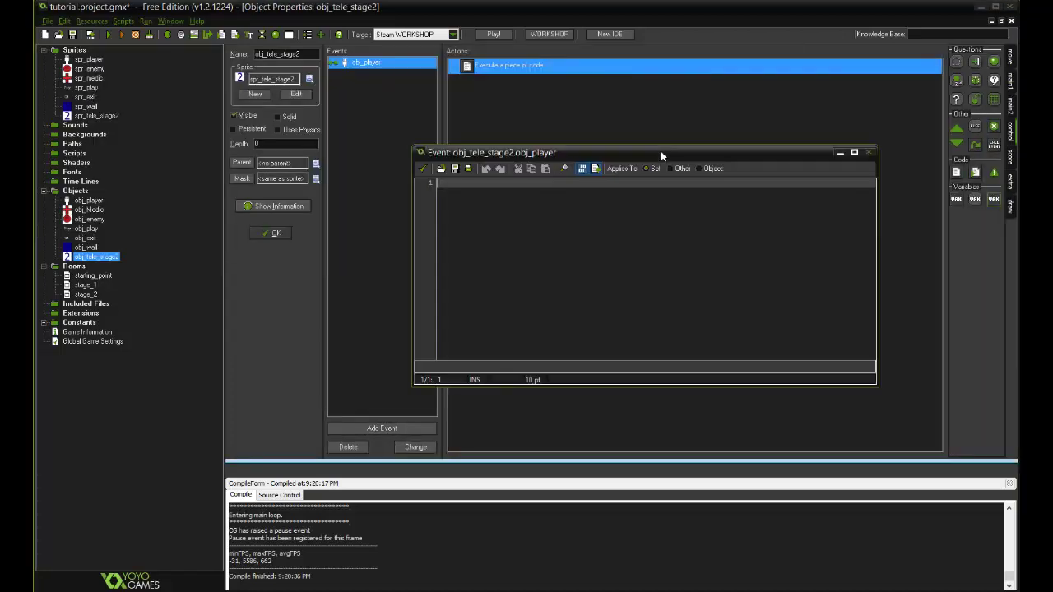
pyautogui.write('room')
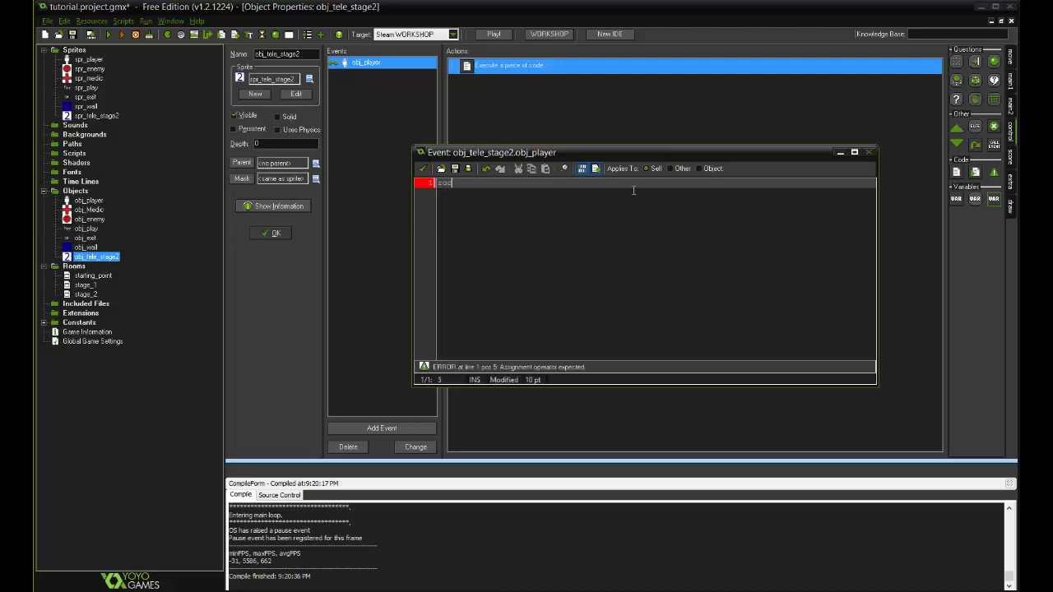
pyautogui.write('_goto')
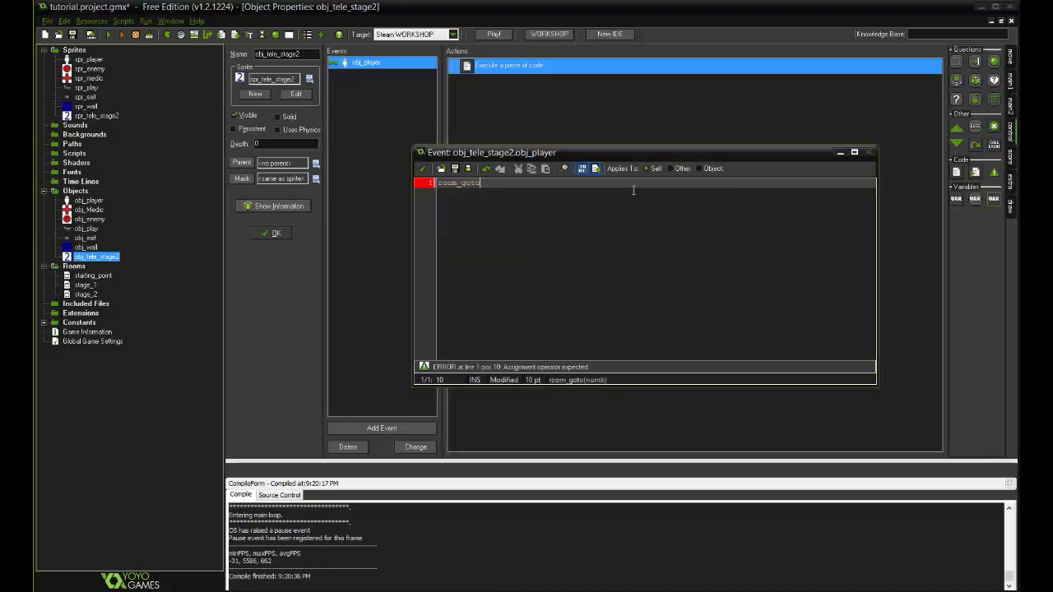
pyautogui.write('();')
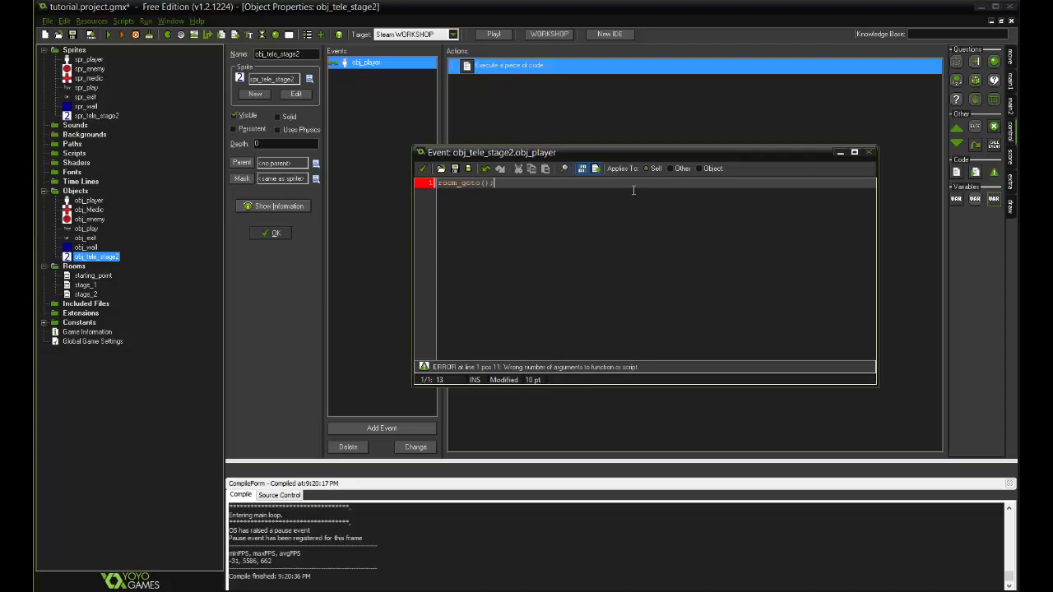
pyautogui.press('Left')
pyautogui.write('stage')
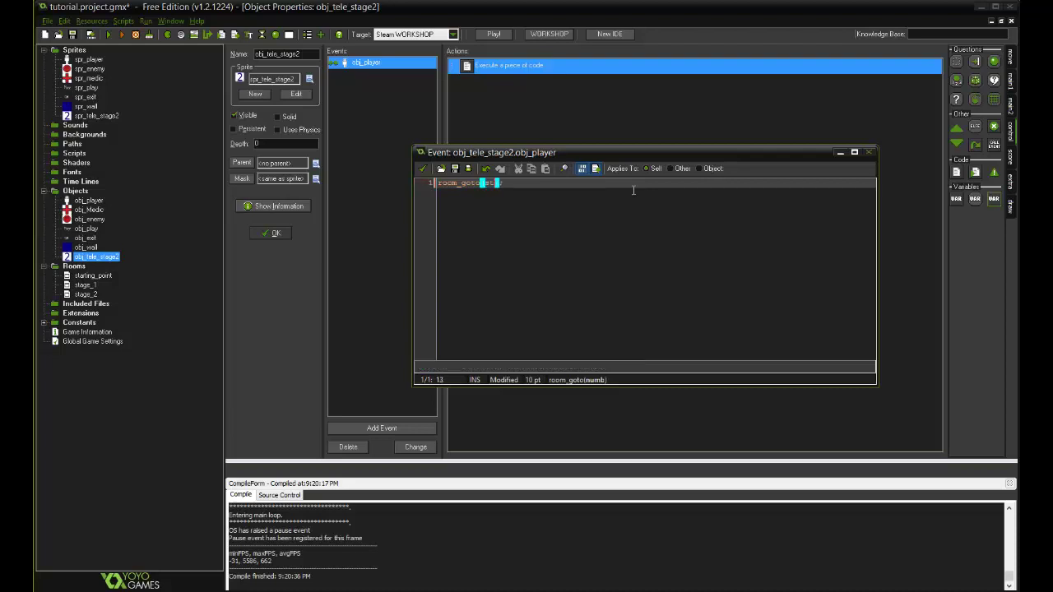
pyautogui.write('_')
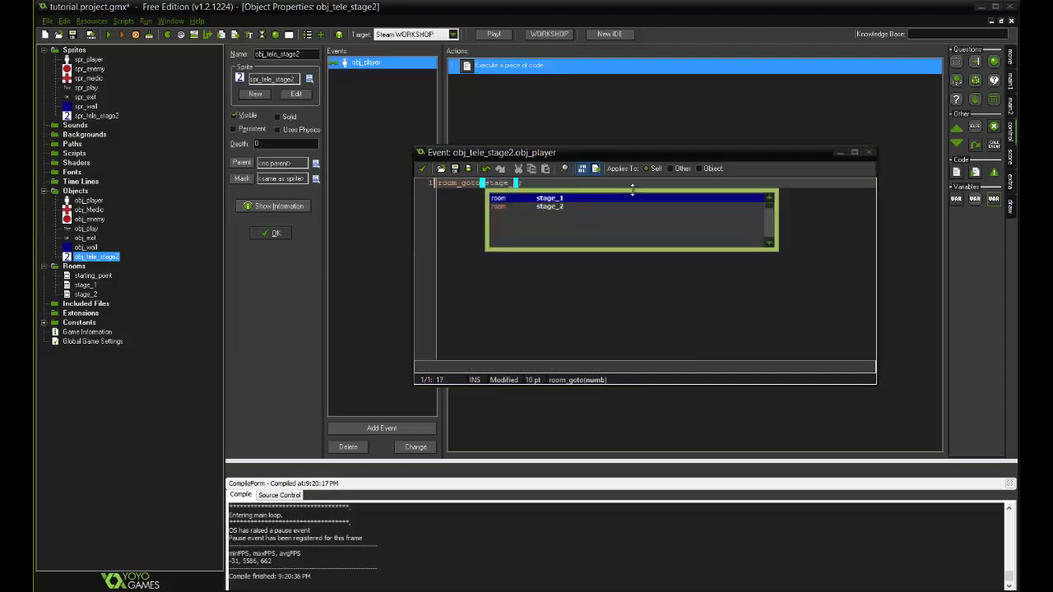
pyautogui.write('2')
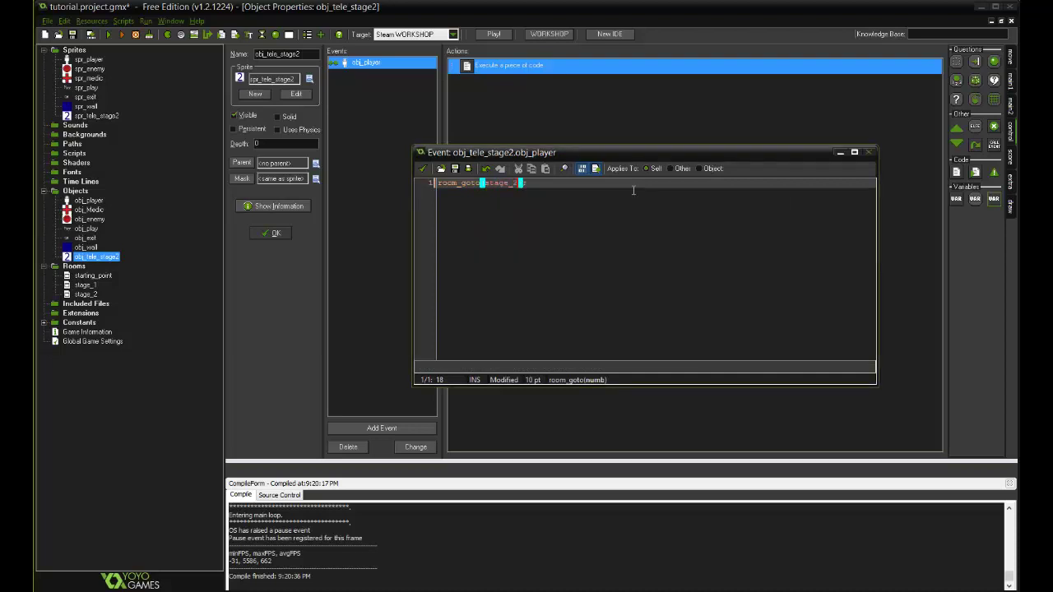
pyautogui.press('End')
pyautogui.click(422, 168)
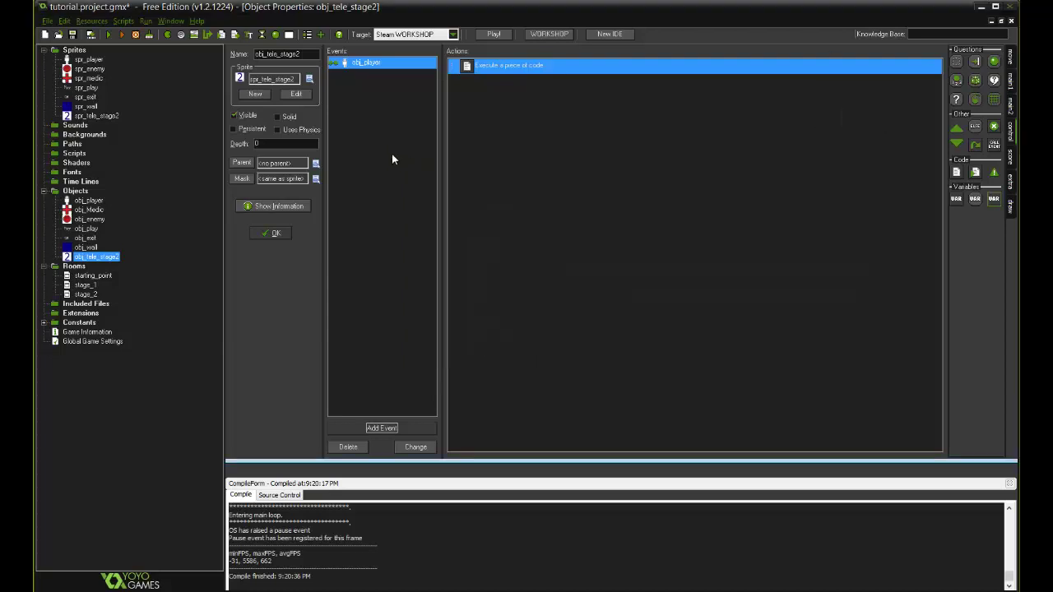
pyautogui.click(274, 233)
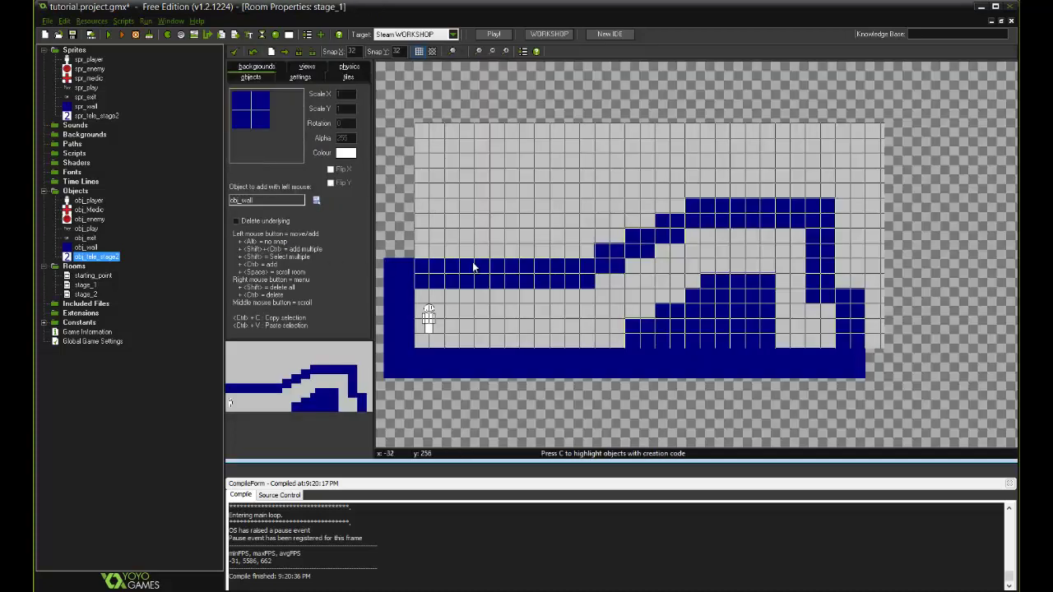
# Choose obj_tele_stage2 as the object to add in the stage_1 room.
pyautogui.click(316, 200)
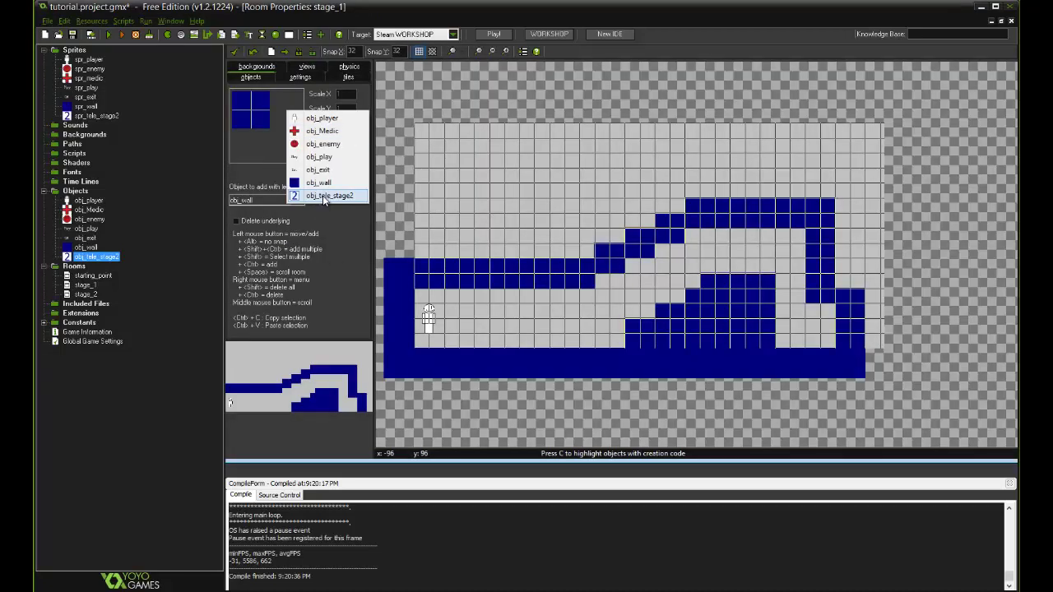
pyautogui.click(325, 195)
pyautogui.click(810, 311)
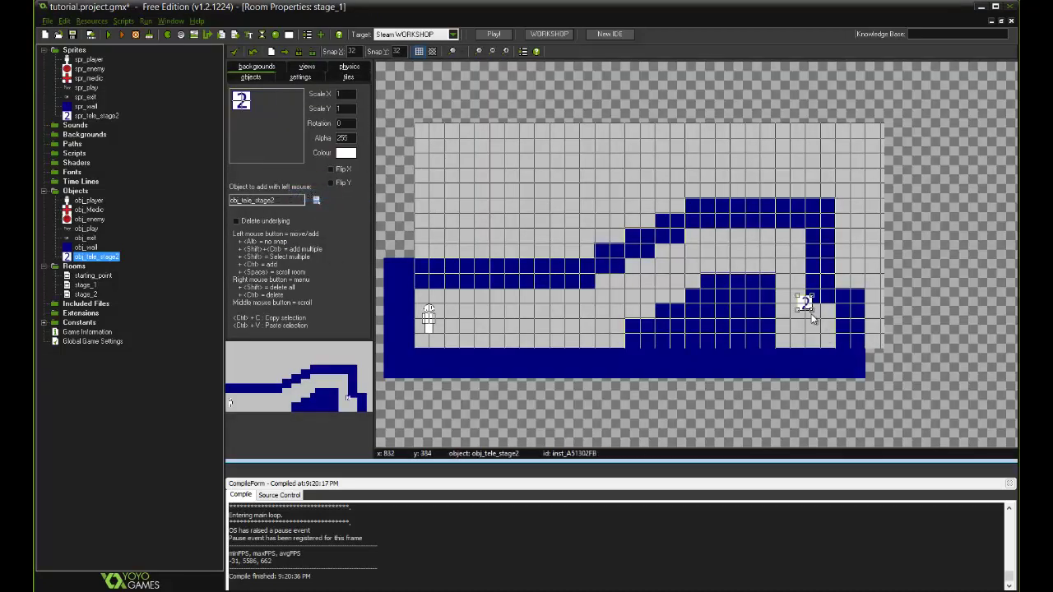
pyautogui.moveTo(815, 317); pyautogui.dragTo(833, 322)
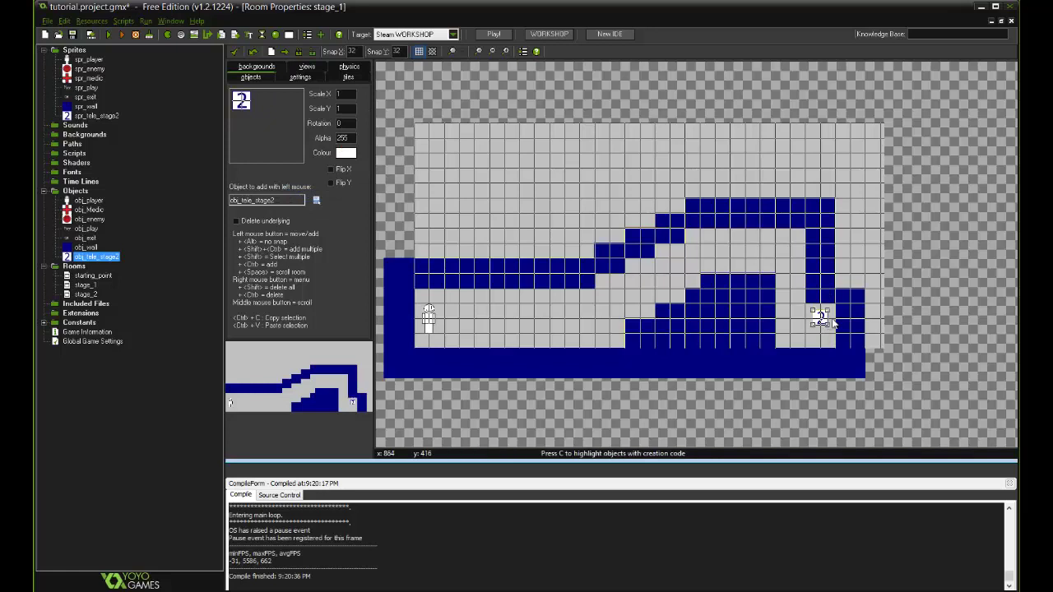
pyautogui.rightClick(833, 323)
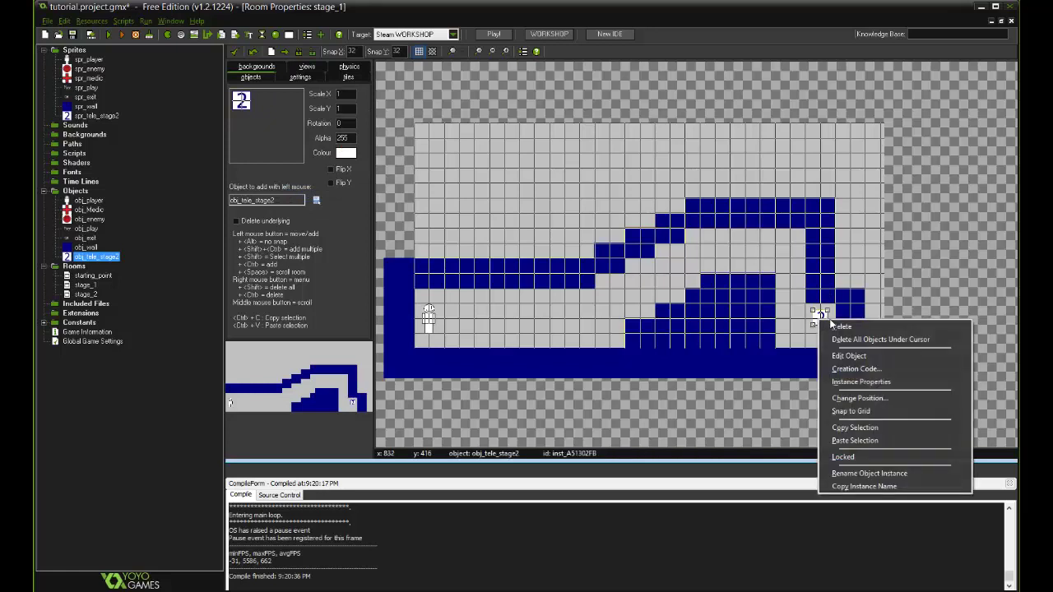
pyautogui.click(836, 323)
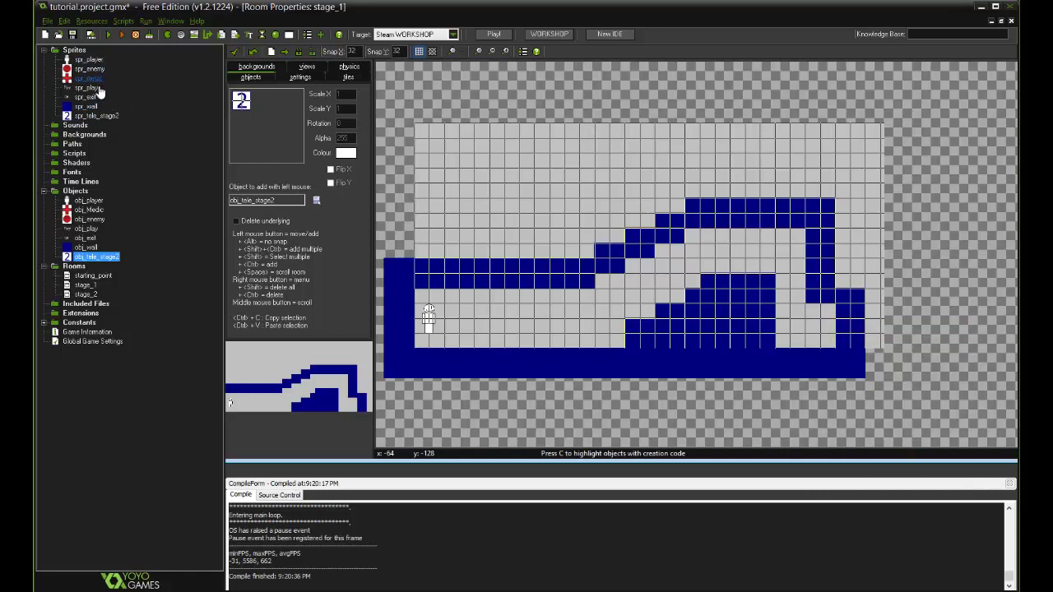
# Stretch the spr_tele_stage2 image to 64 by 64 pixels and accept the sprite.
pyautogui.doubleClick(96, 115)
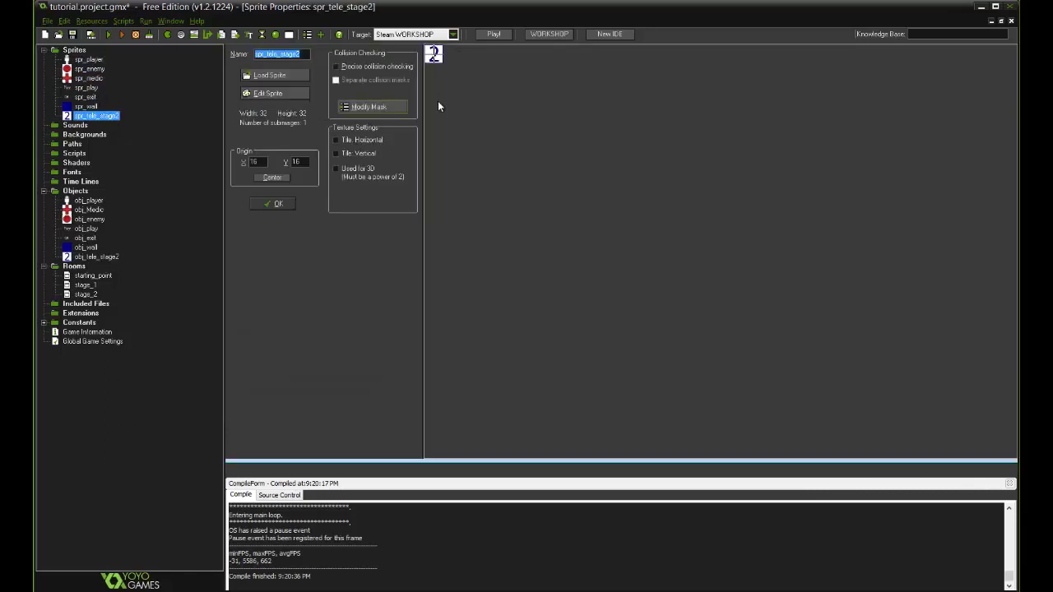
pyautogui.click(293, 94)
pyautogui.click(386, 117)
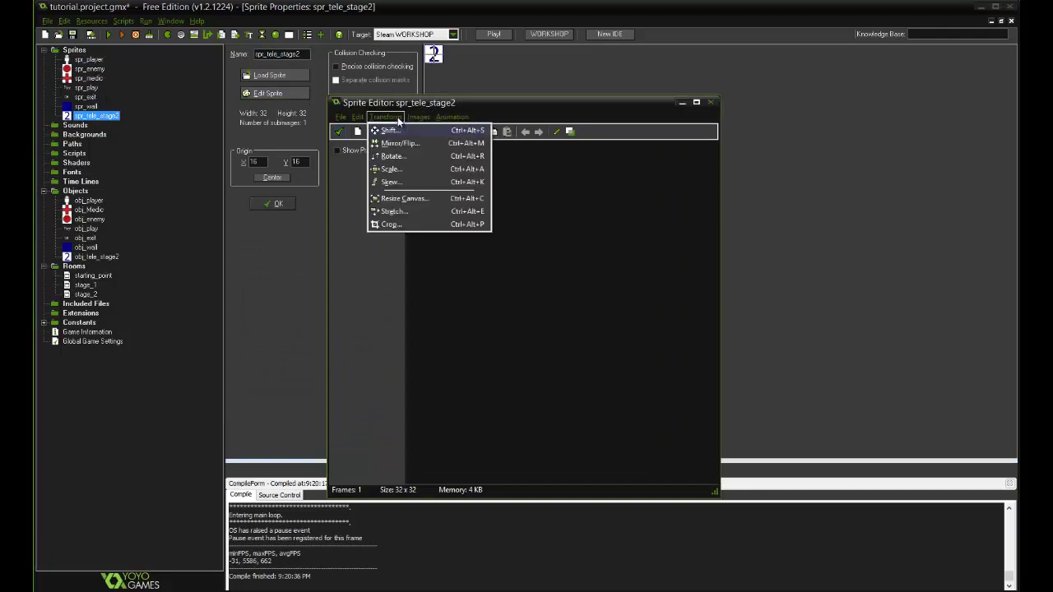
pyautogui.click(395, 211)
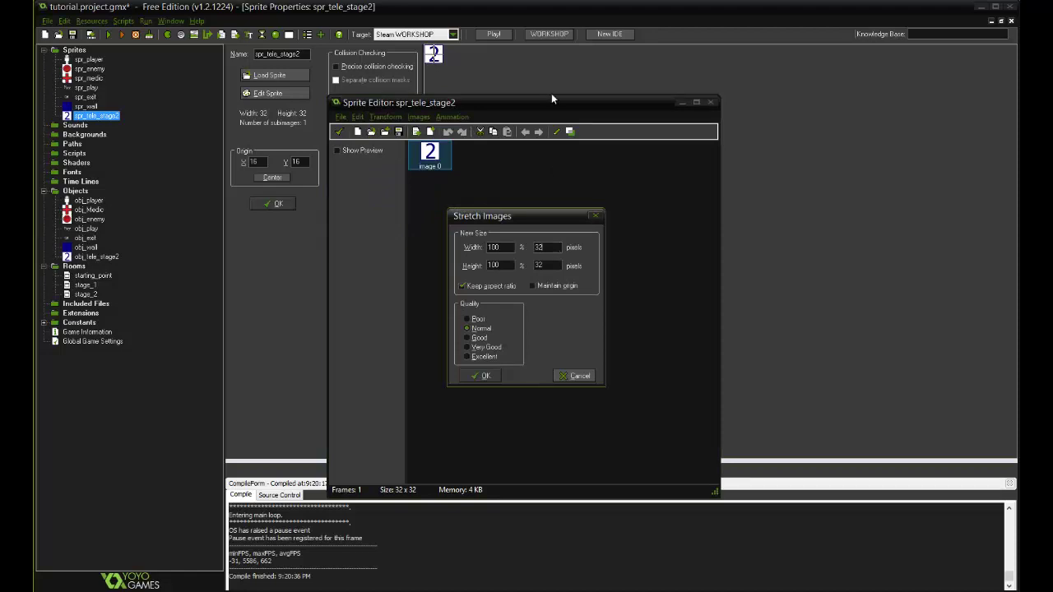
pyautogui.doubleClick(532, 247)
pyautogui.click(483, 377)
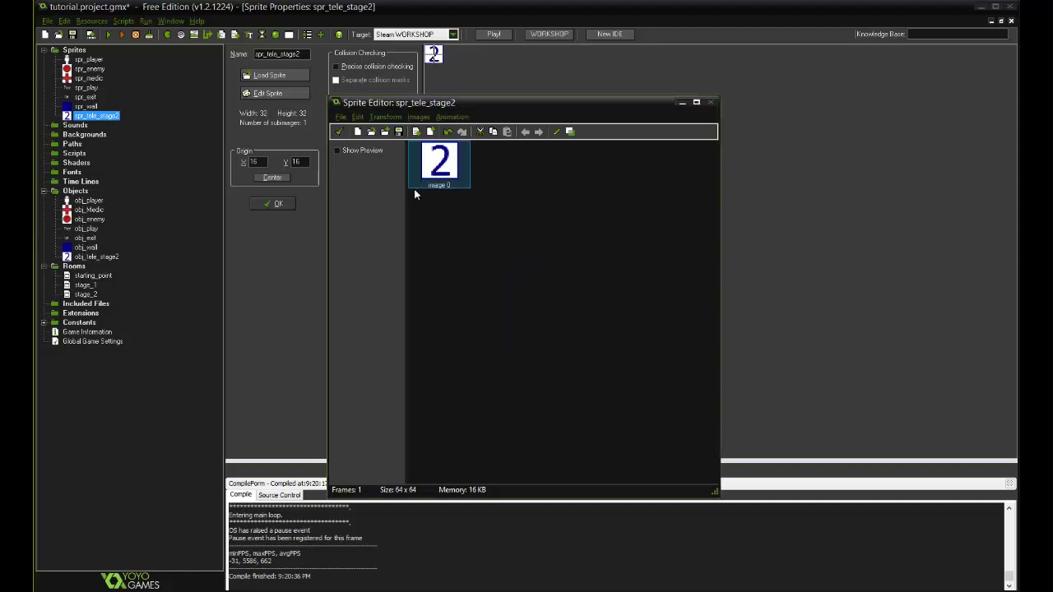
pyautogui.click(338, 132)
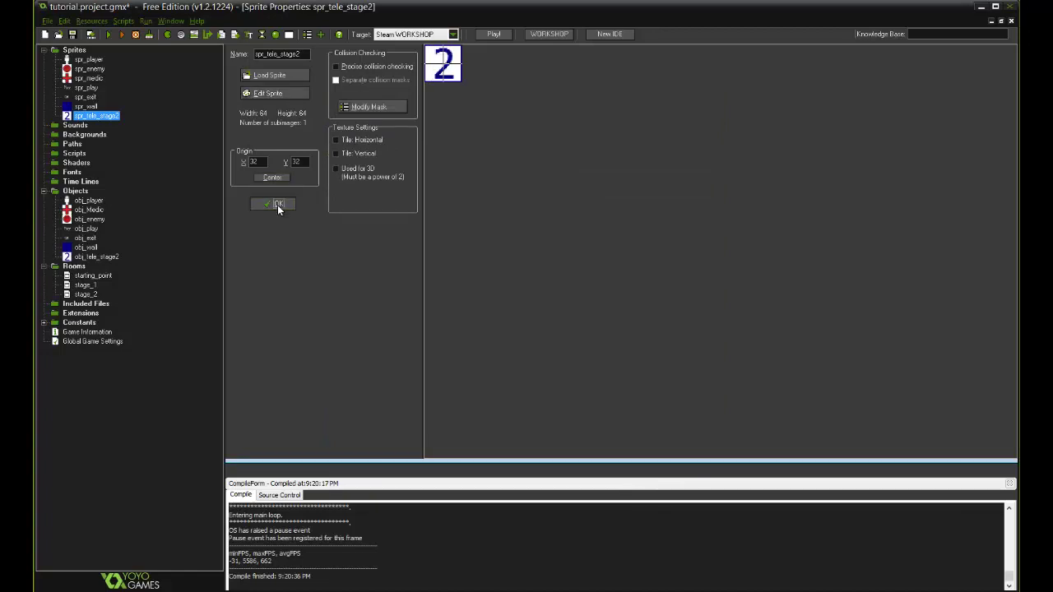
pyautogui.click(277, 204)
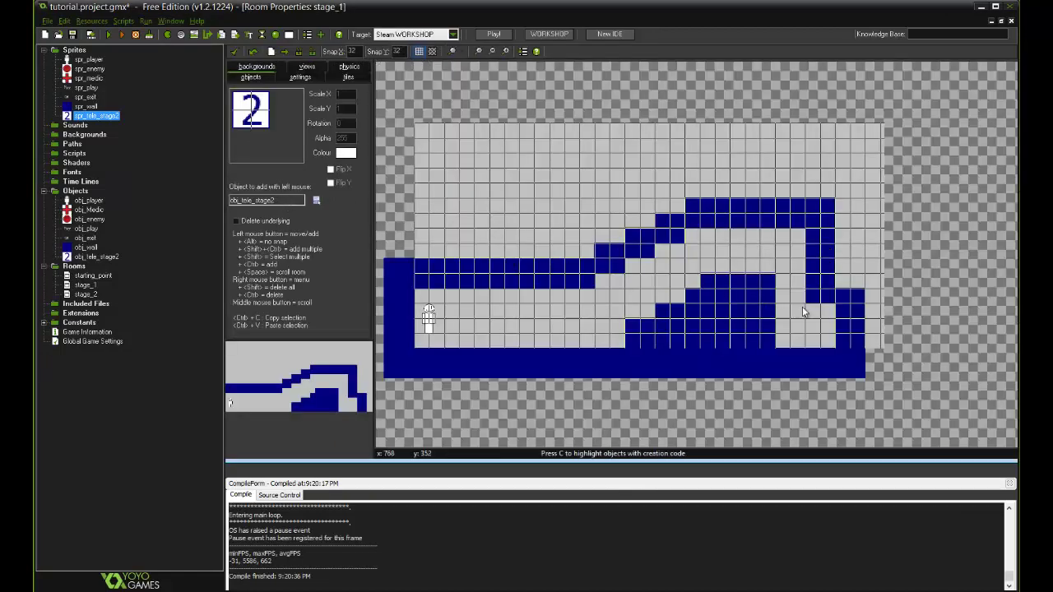
# Place an obj_tele_stage2 instance in the recess at the passage's far end and fill the gap beneath it with obj_wall.
pyautogui.click(819, 320)
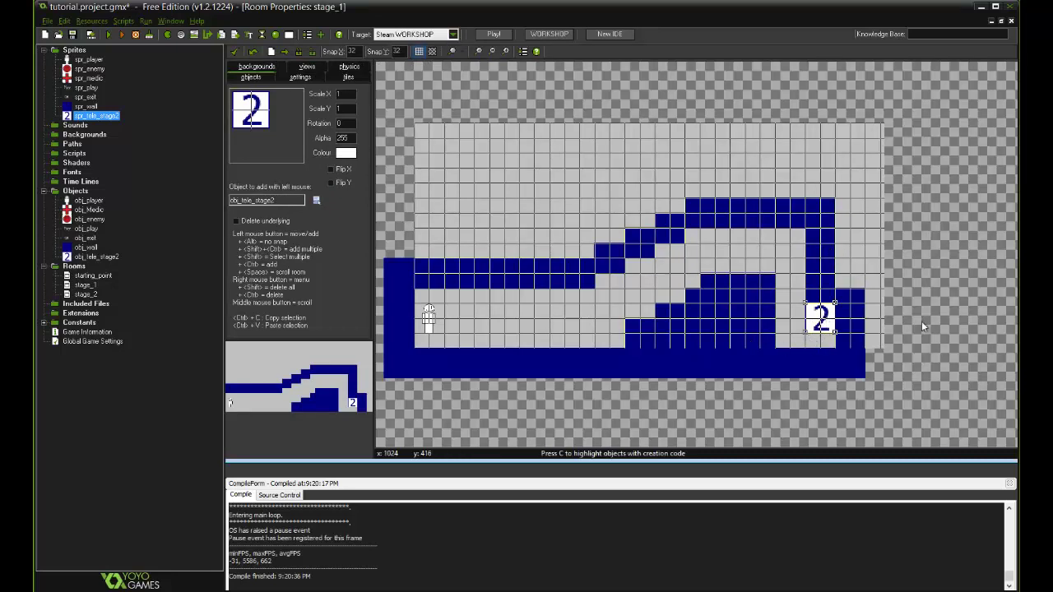
pyautogui.moveTo(821, 323)
pyautogui.mouseDown()
pyautogui.moveTo(829, 350)
pyautogui.moveTo(825, 333)
pyautogui.mouseUp()
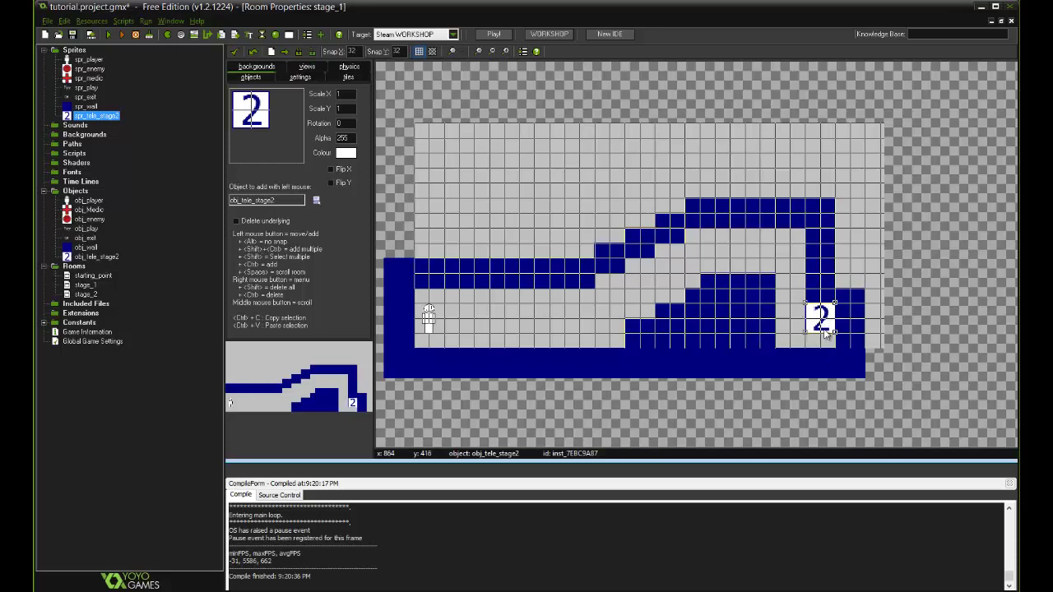
pyautogui.click(247, 116)
pyautogui.click(278, 185)
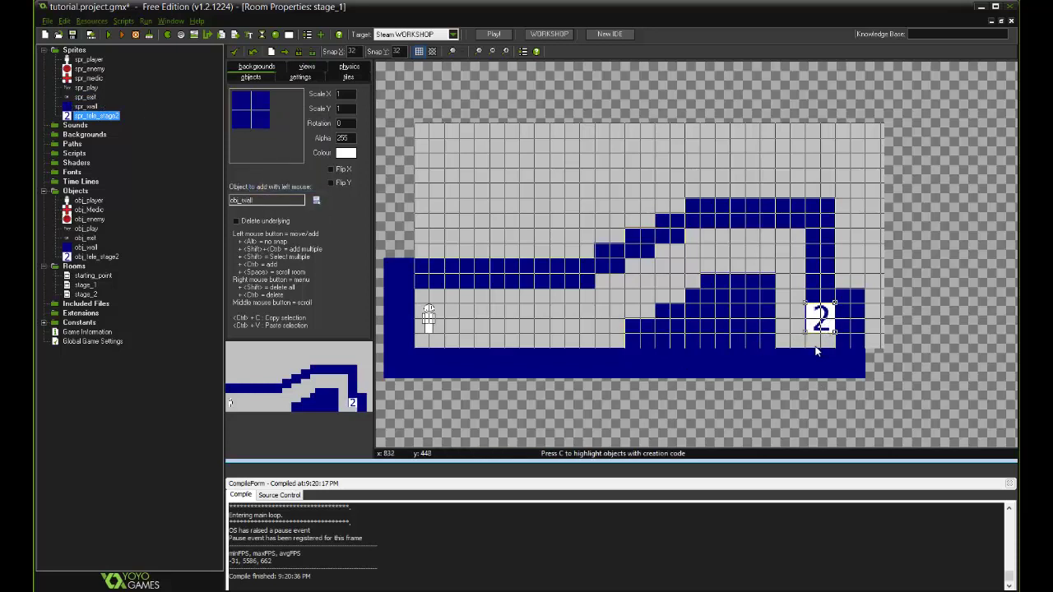
pyautogui.click(799, 329)
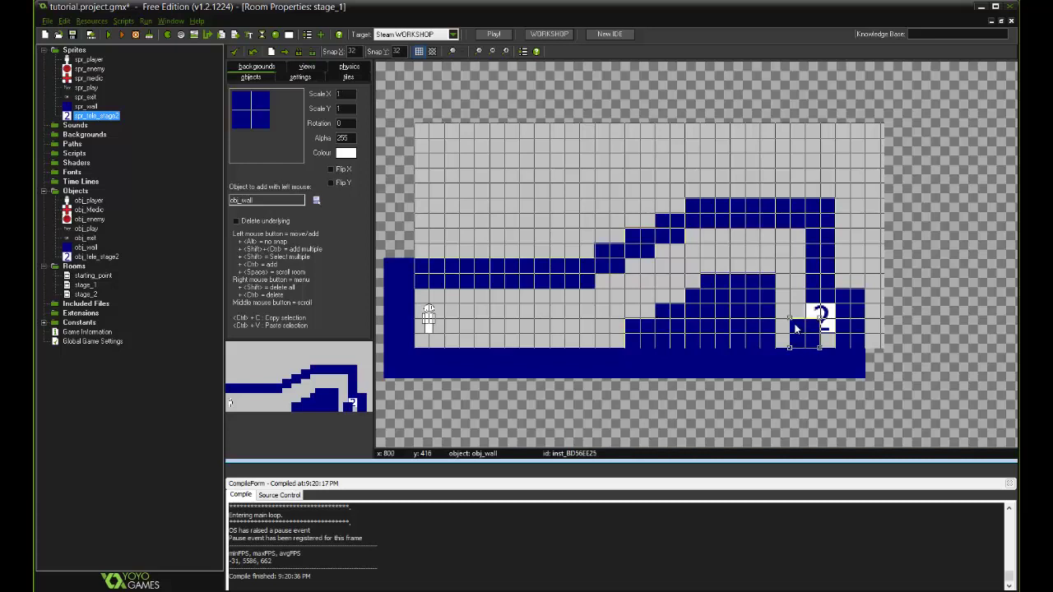
pyautogui.moveTo(799, 337)
pyautogui.mouseDown()
pyautogui.moveTo(815, 355)
pyautogui.moveTo(782, 339)
pyautogui.moveTo(796, 344)
pyautogui.mouseUp()
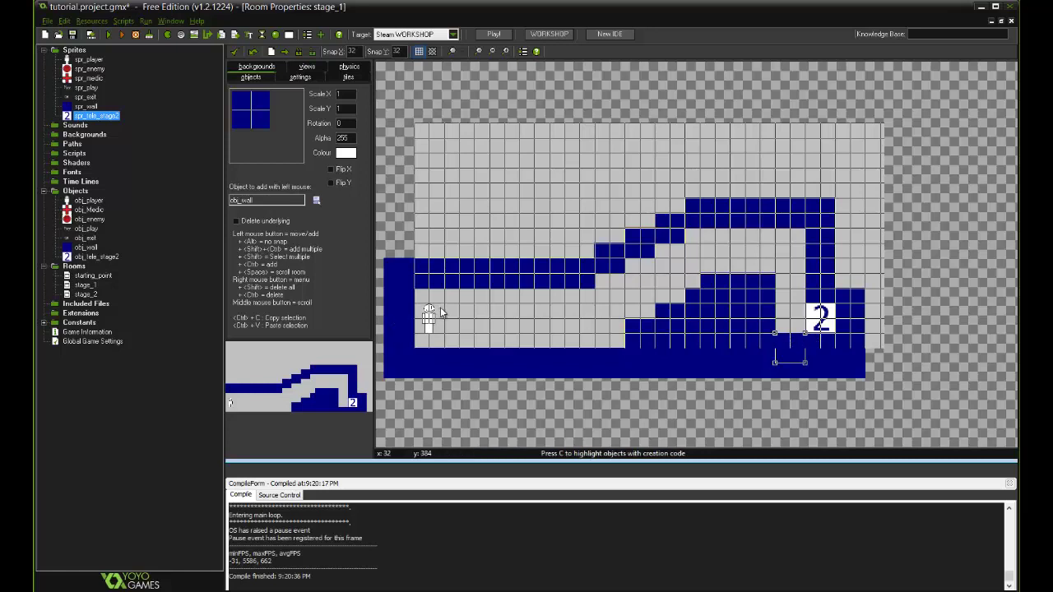
# Gauge the clearance with a temporary obj_wall block beside the player and before the teleporter, and delete that block.
pyautogui.click(449, 306)
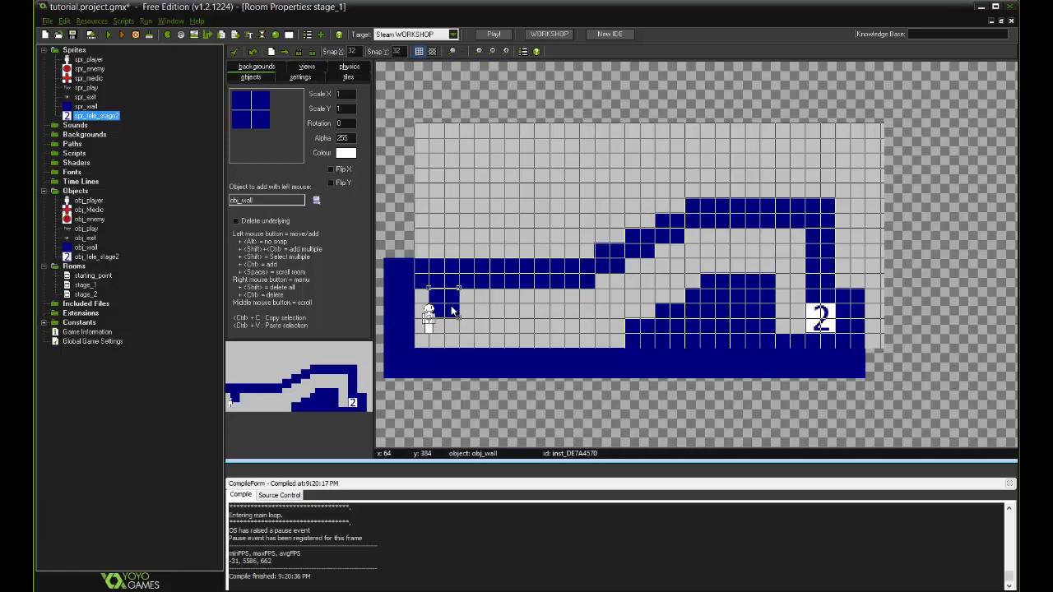
pyautogui.moveTo(451, 309); pyautogui.dragTo(453, 326)
pyautogui.moveTo(782, 325); pyautogui.dragTo(798, 330)
pyautogui.rightClick(798, 331)
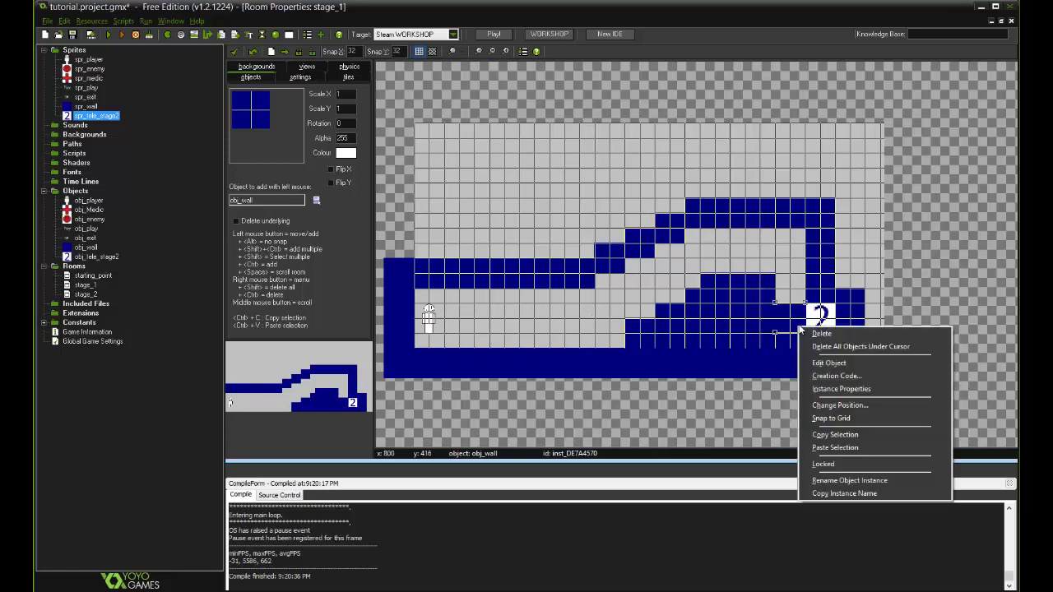
pyautogui.press('Escape')
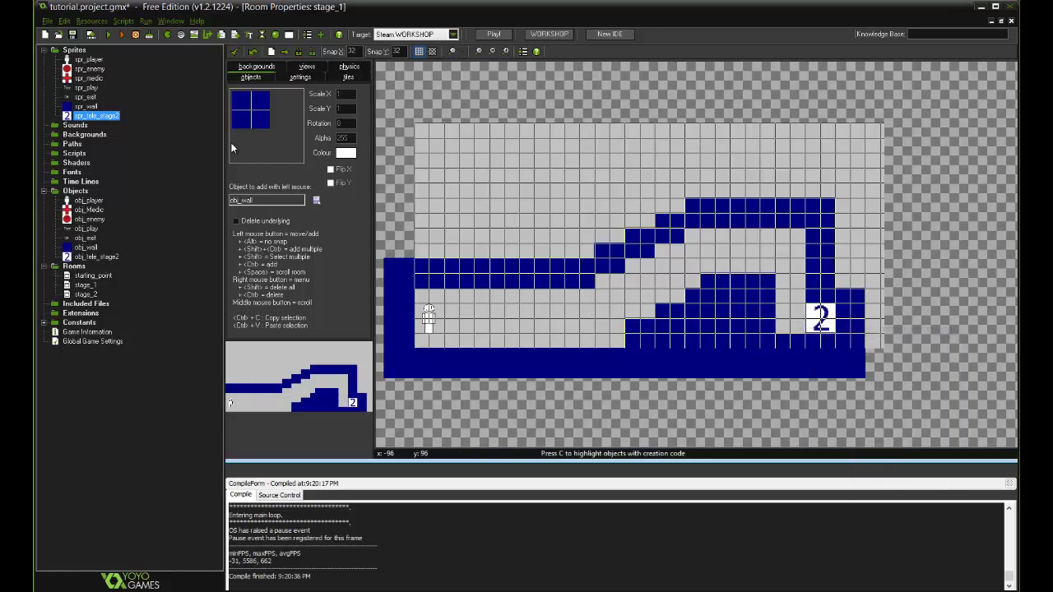
# Accept the stage_1 room while keeping the instances outside it, and run the game.
pyautogui.click(234, 51)
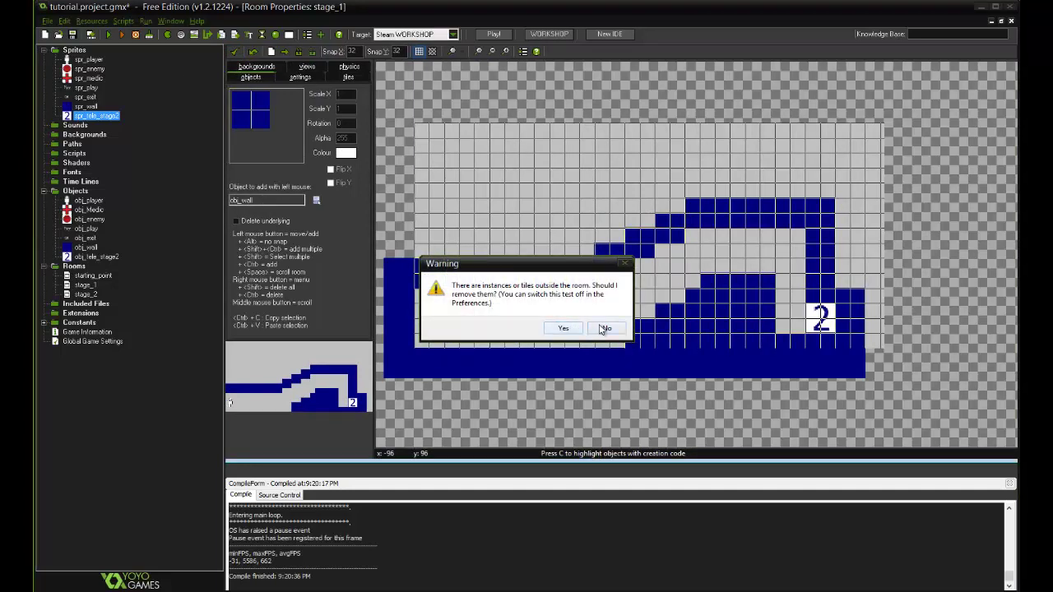
pyautogui.click(605, 328)
pyautogui.click(115, 36)
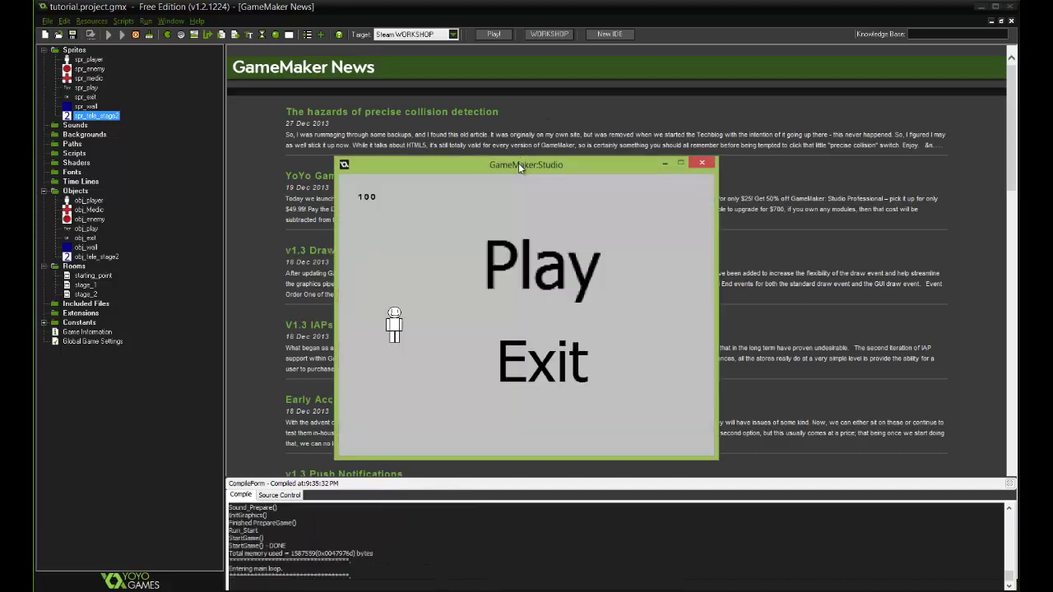
# Enter stage_1 through the Play object and test short moves near the passage's start, re-entering through Play after each restart.
pyautogui.press('Right')
pyautogui.press('Up')
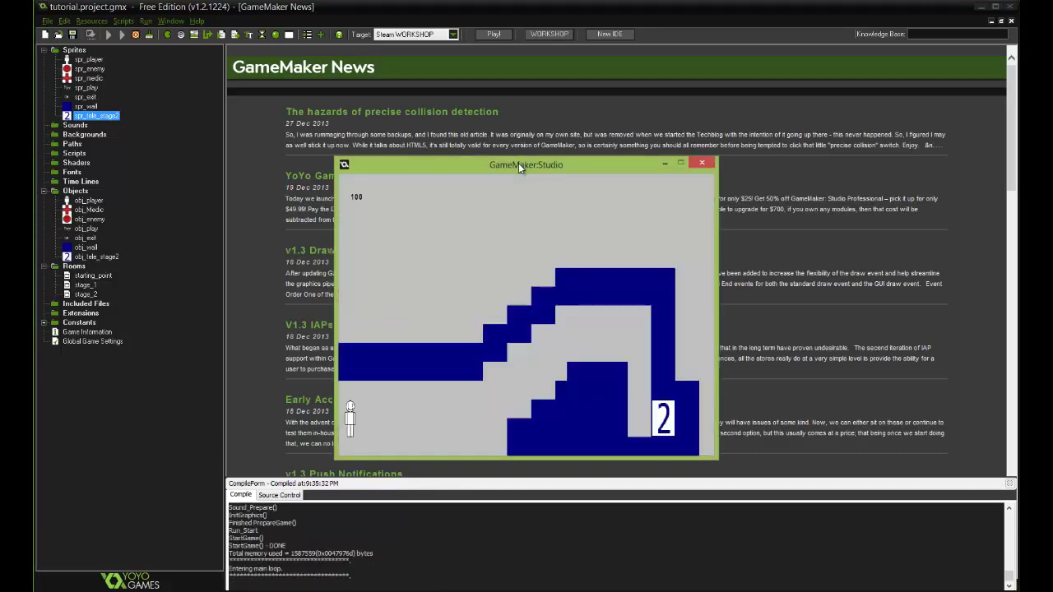
pyautogui.press('Right')
pyautogui.press('Up')
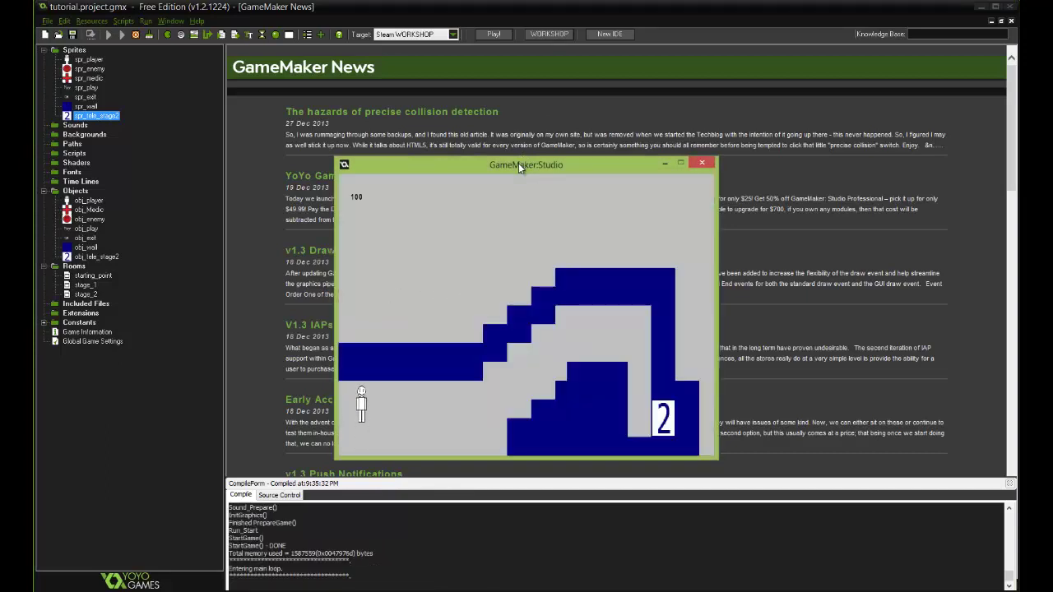
pyautogui.press('Right')
pyautogui.press('Up')
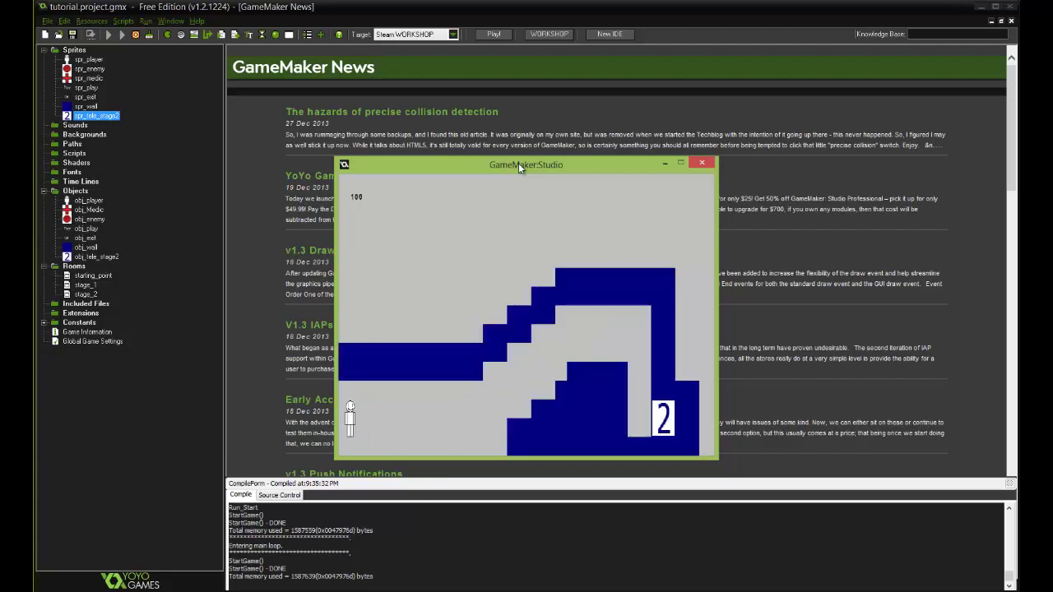
pyautogui.press('Up')
pyautogui.press('Right')
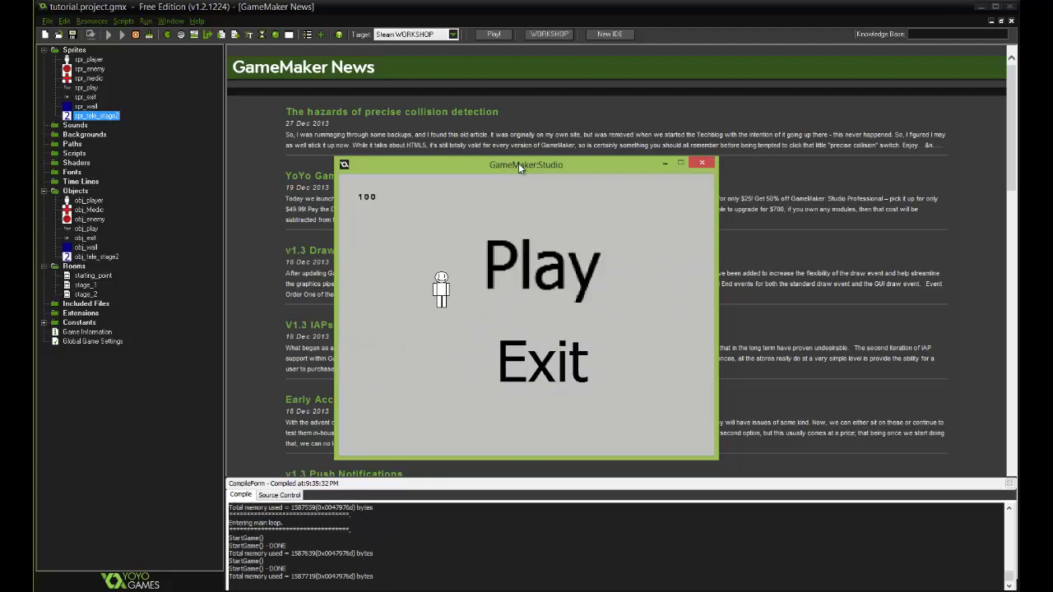
# Re-enter stage_1 through Play and steer the player along the corridor and up the stepped slope toward the upper wall.
pyautogui.press('Right')
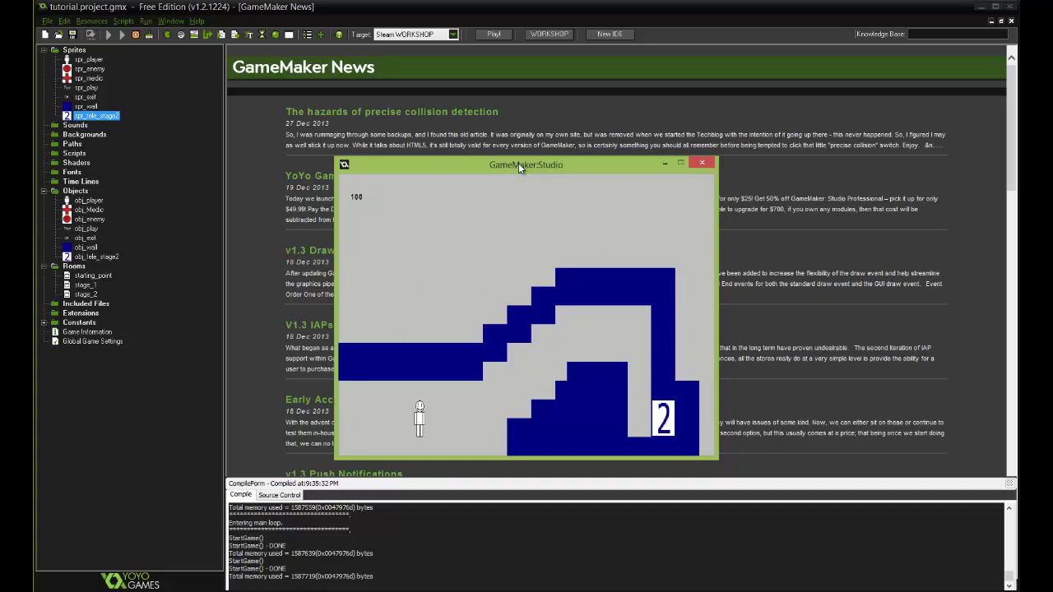
pyautogui.press('Right')
pyautogui.press('Up')
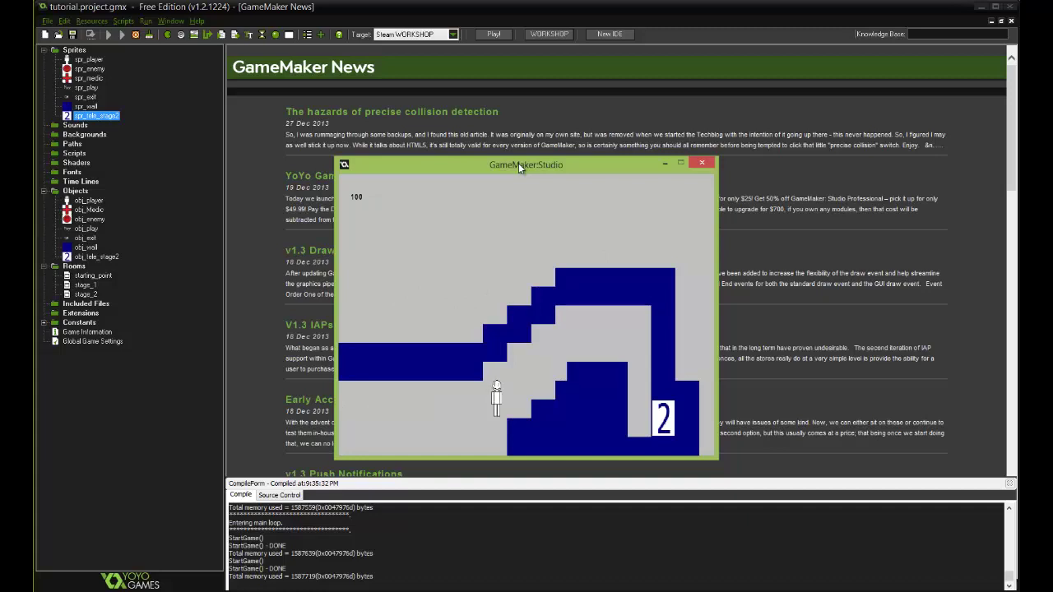
pyautogui.press('Up')
pyautogui.press('Right')
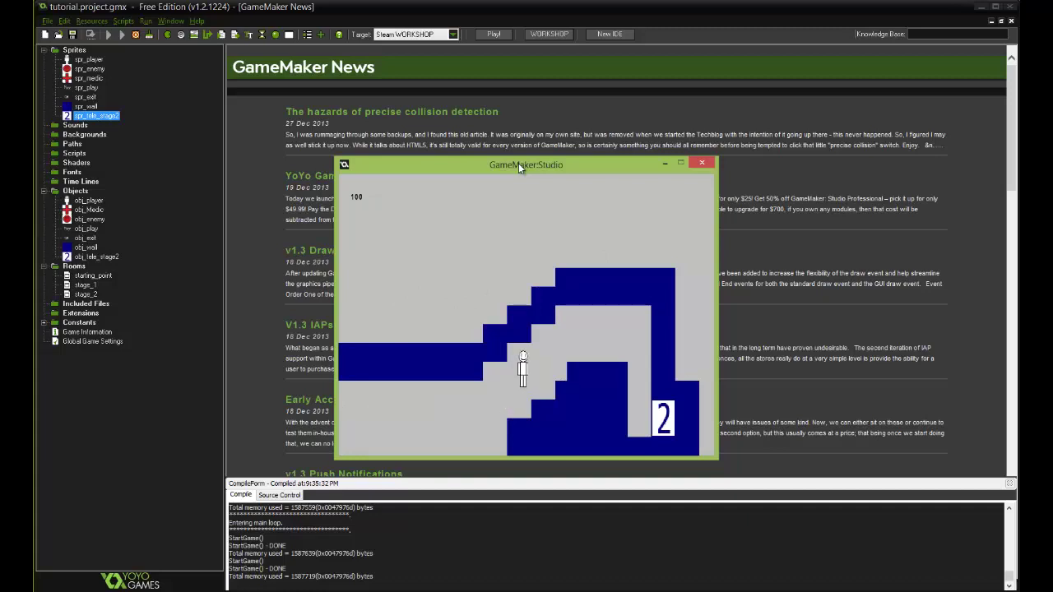
pyautogui.press('Up')
pyautogui.press('Right')
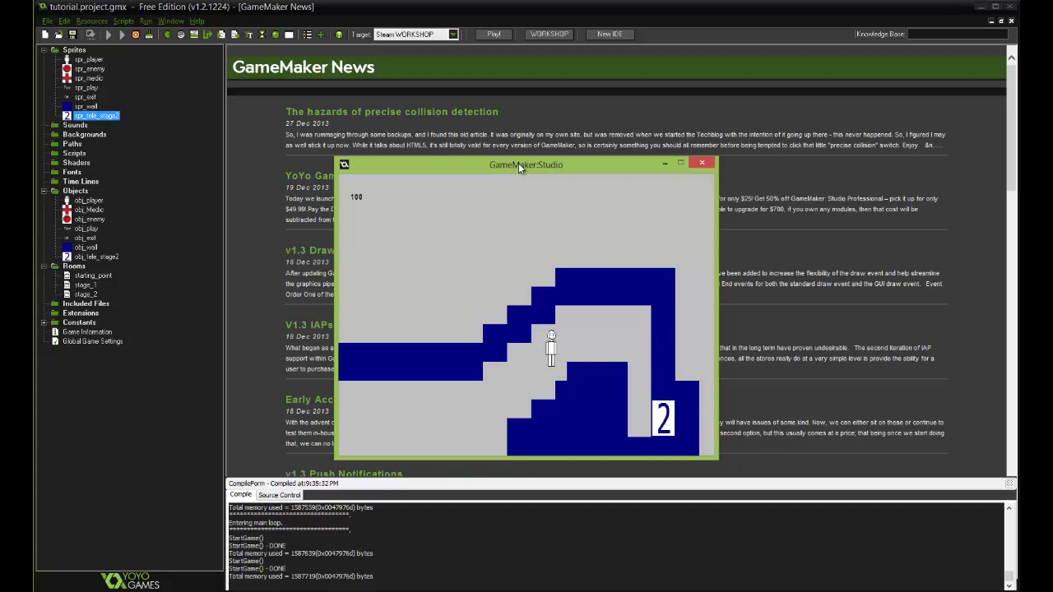
pyautogui.press('Up')
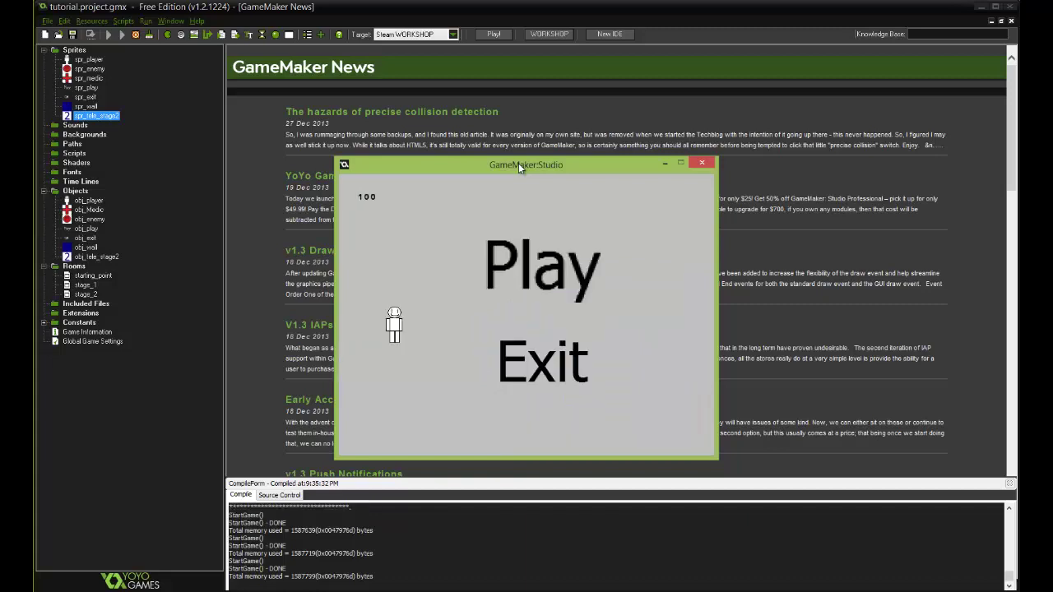
# Play through stage_1 from the Play object over the steps and down into the teleporter to stage_2, and close the game.
pyautogui.press('Right')
pyautogui.press('Up')
pyautogui.press('Right')
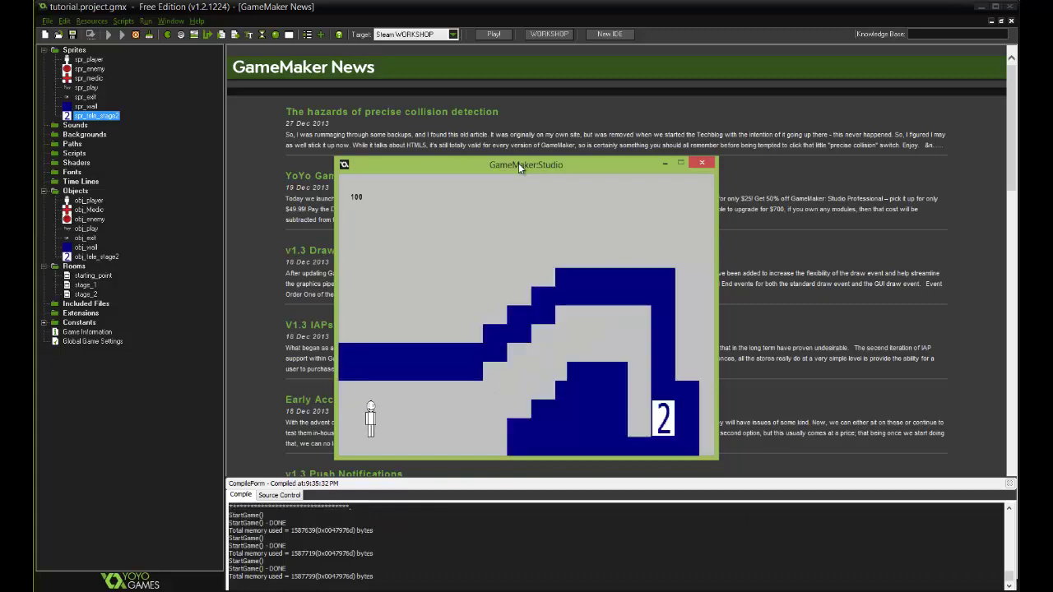
pyautogui.press('Right')
pyautogui.press('Up')
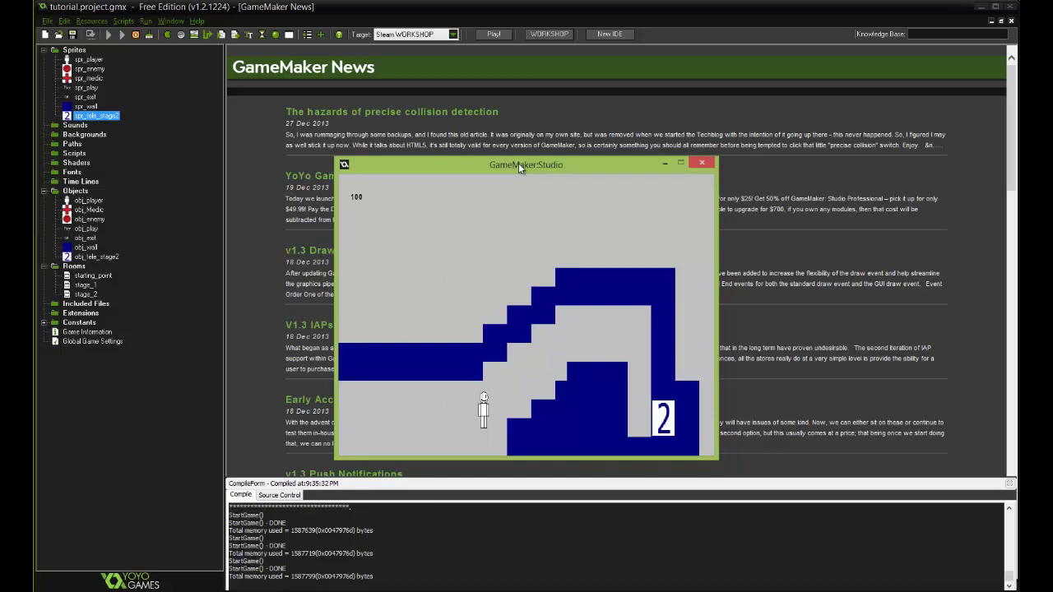
pyautogui.press('Right')
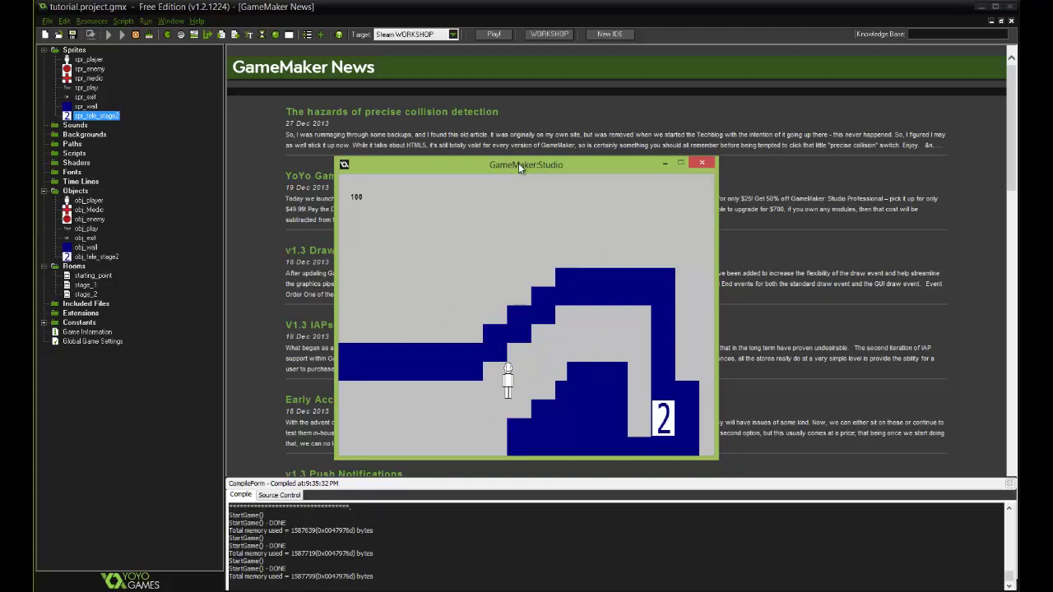
pyautogui.press('Right')
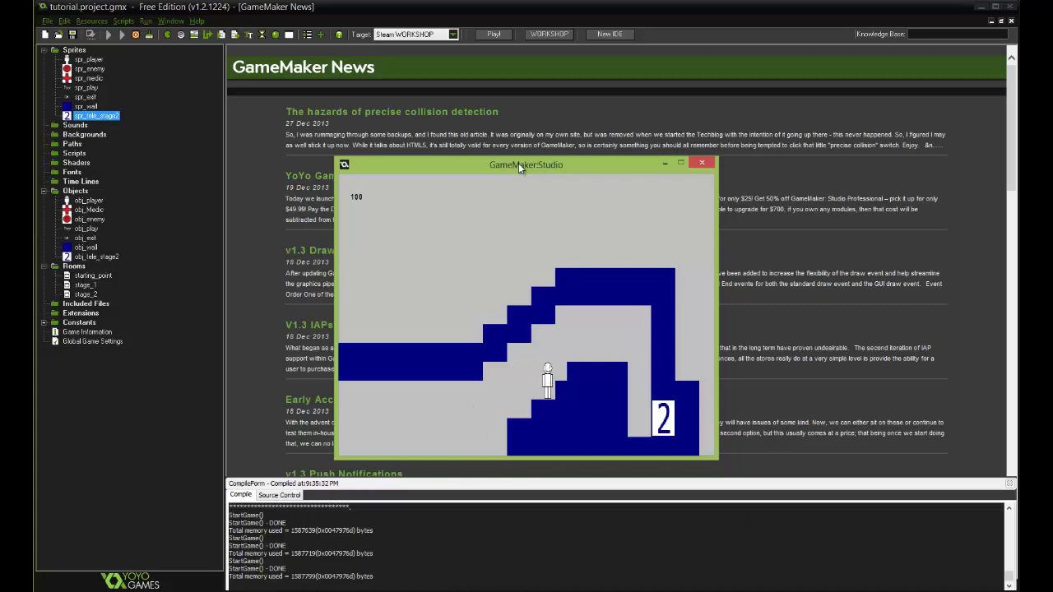
pyautogui.press('Up')
pyautogui.press('Right')
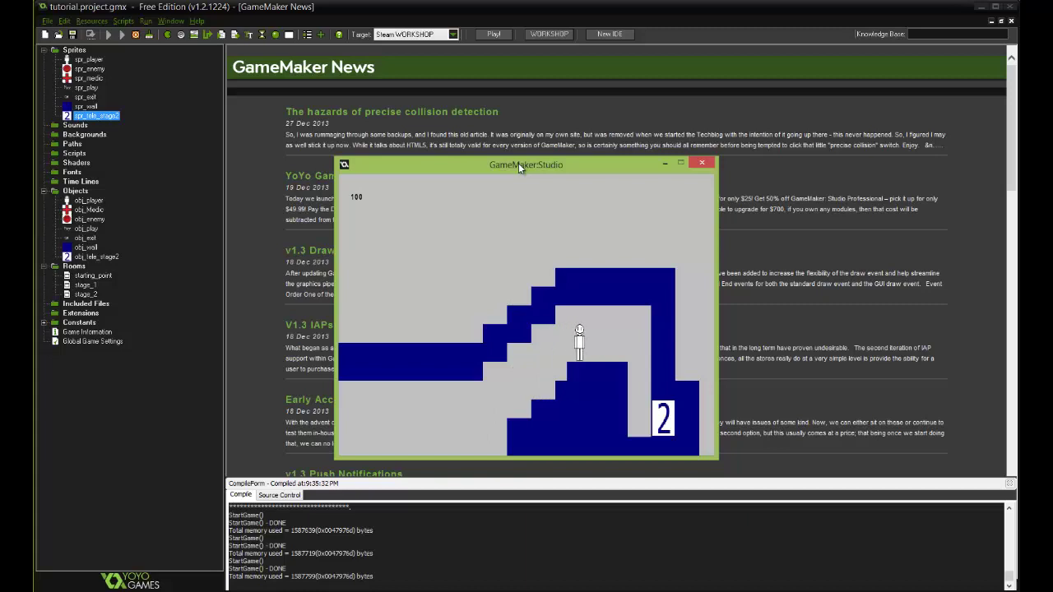
pyautogui.press('Right')
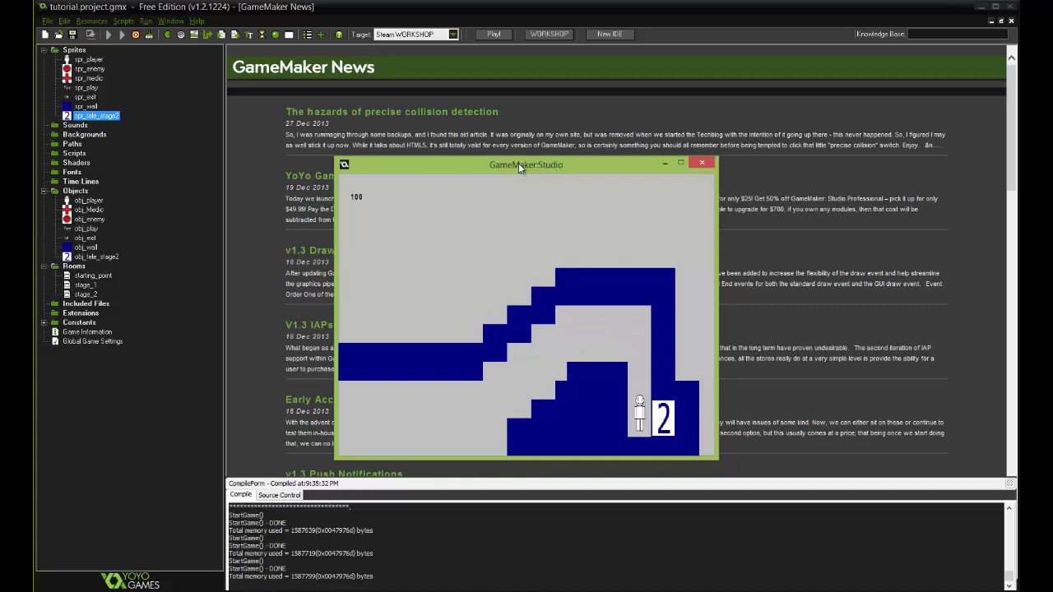
pyautogui.press('Right')
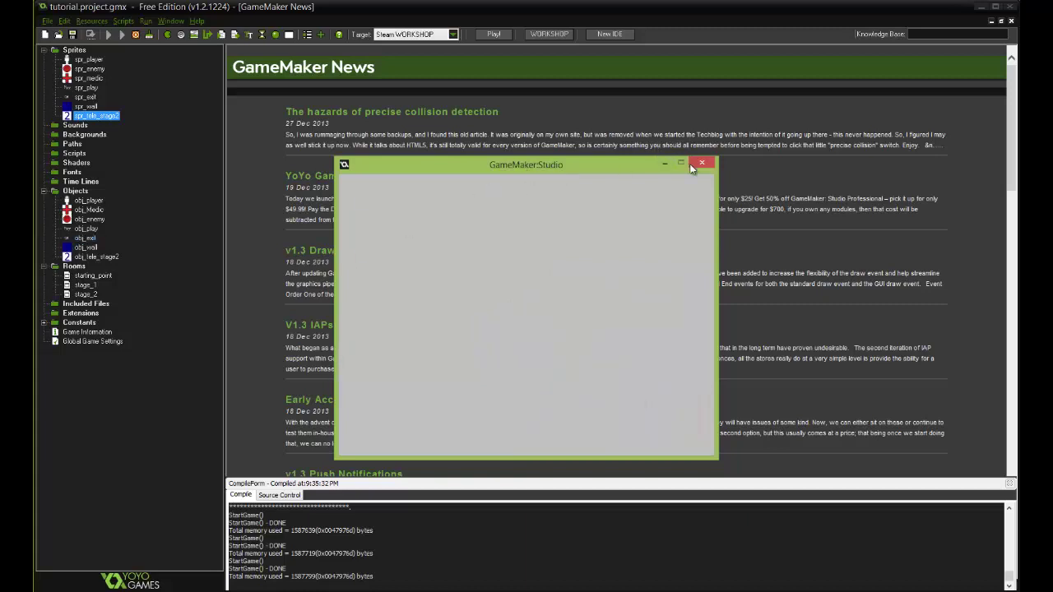
pyautogui.press('Escape')
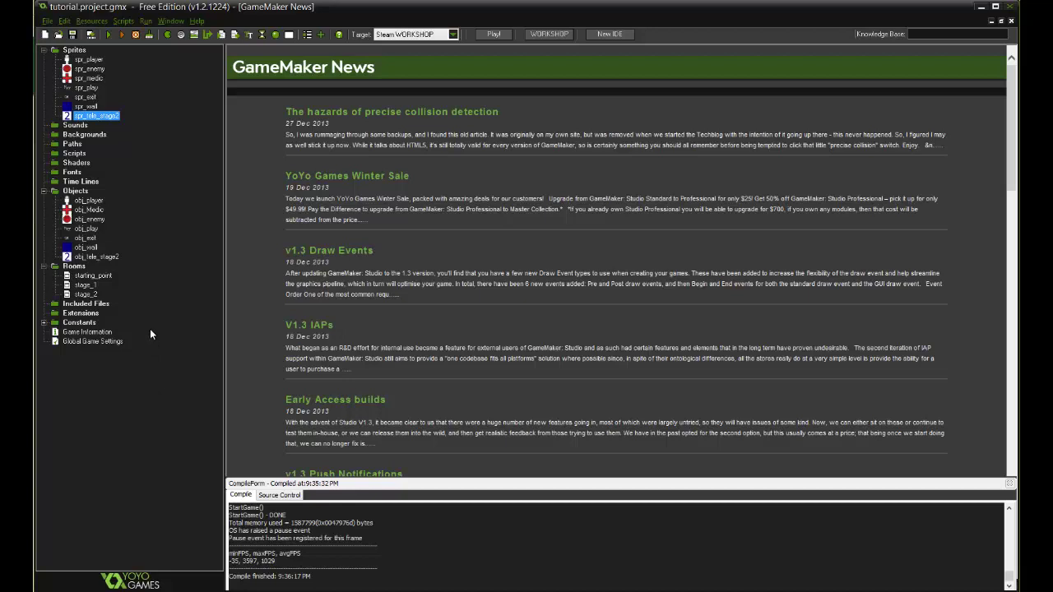
pyautogui.moveTo(89, 210); pyautogui.dragTo(155, 191)
pyautogui.moveTo(227, 256); pyautogui.dragTo(230, 262)
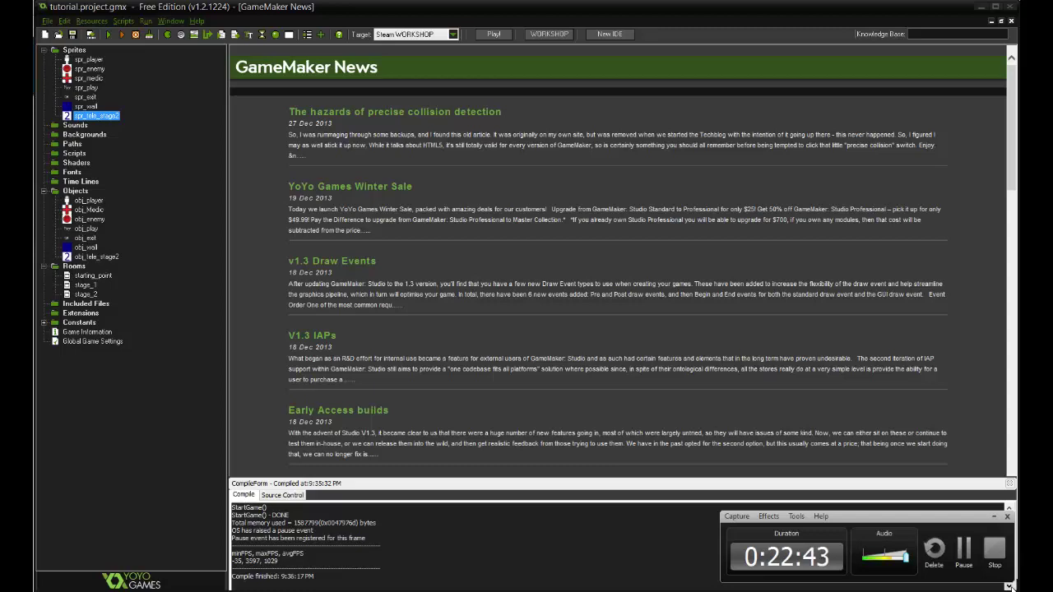
pyautogui.moveTo(1012, 586)
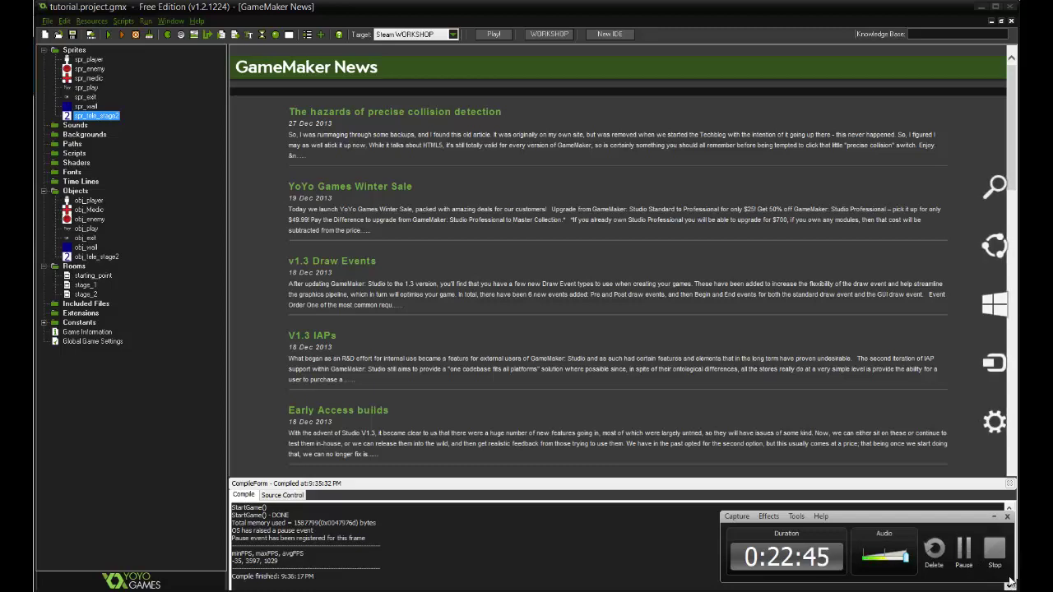